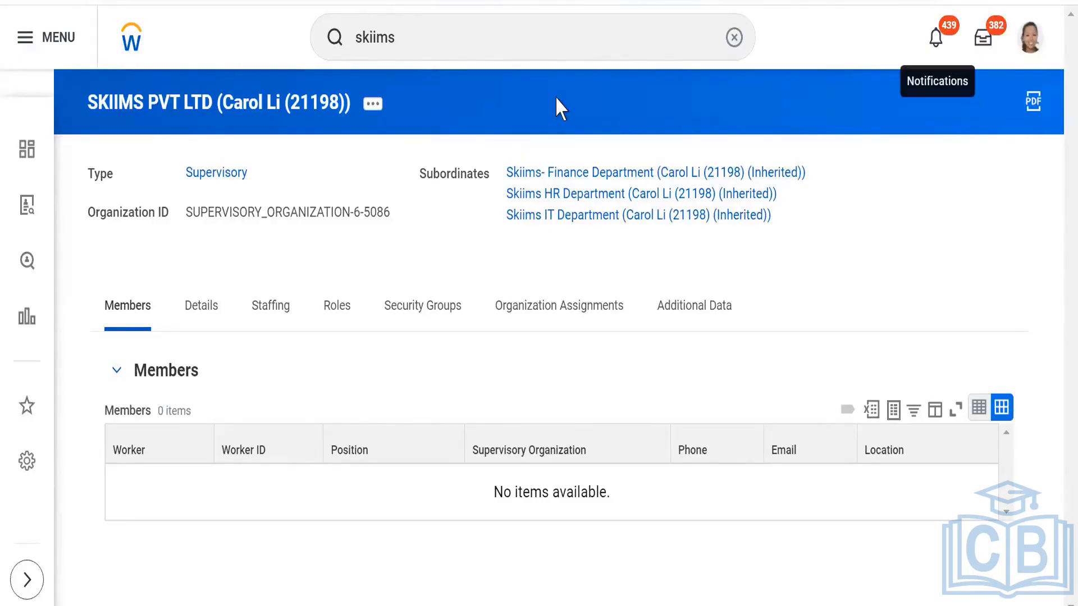
# - Search for "create job requ" and open the Create Job Requisition task
pyautogui.click(502, 45)
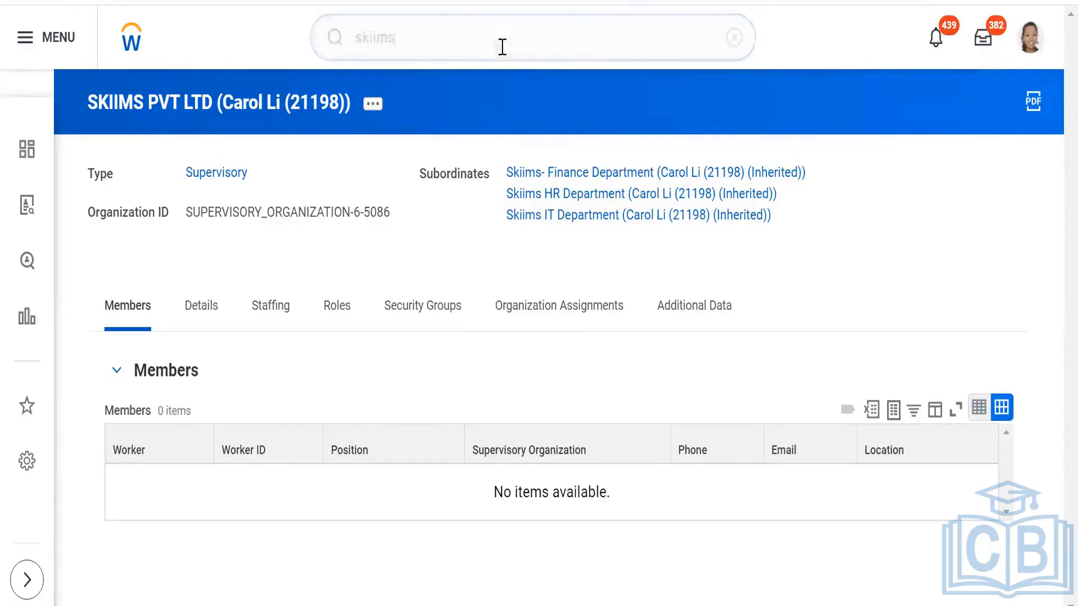
pyautogui.moveTo(524, 34); pyautogui.dragTo(306, 37)
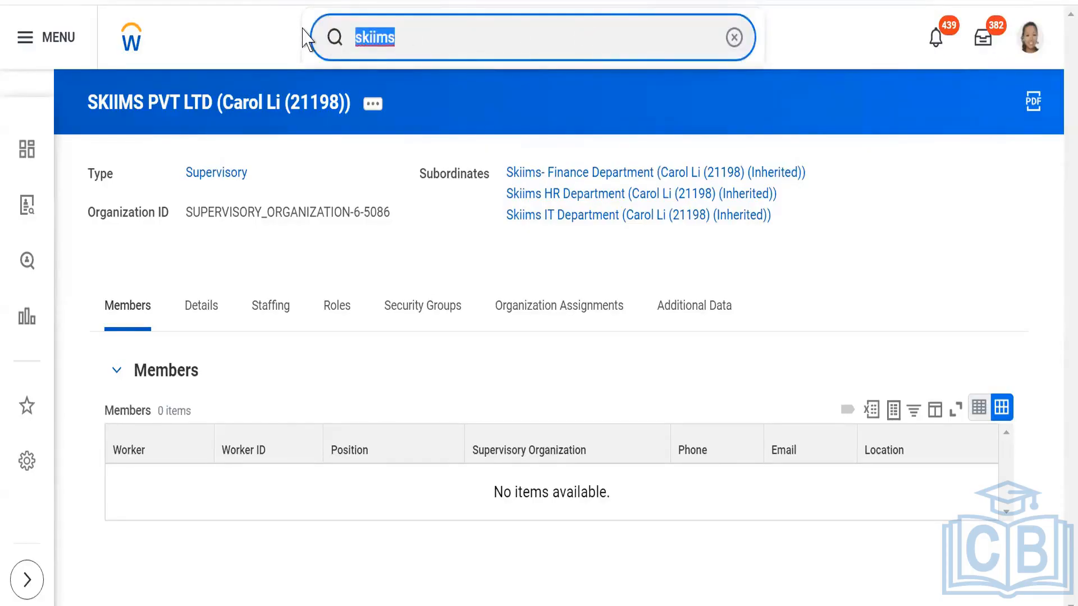
pyautogui.write('create ')
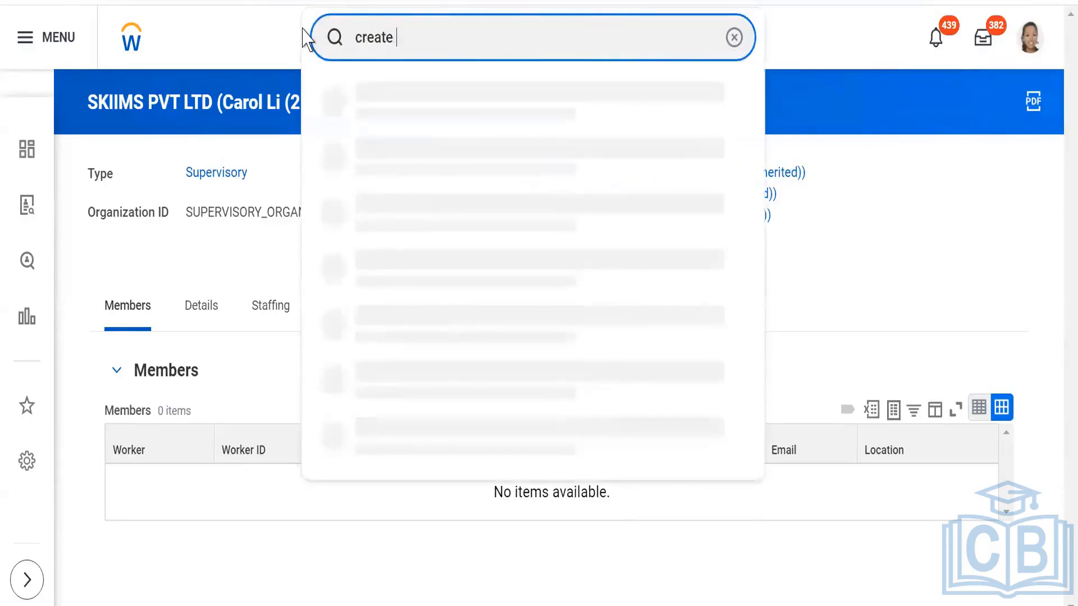
pyautogui.write('job requ')
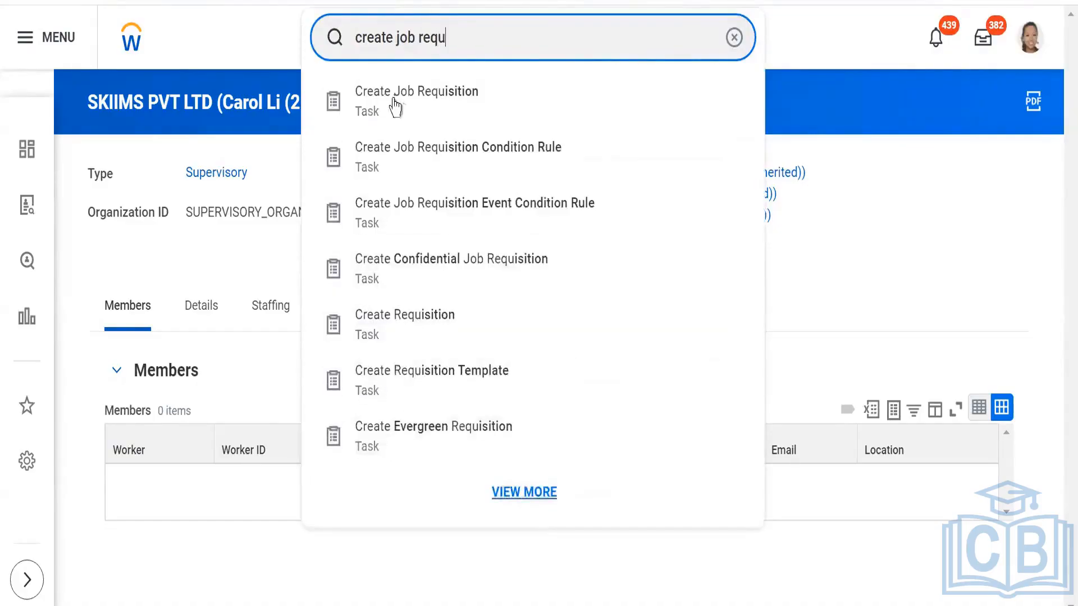
pyautogui.click(399, 106)
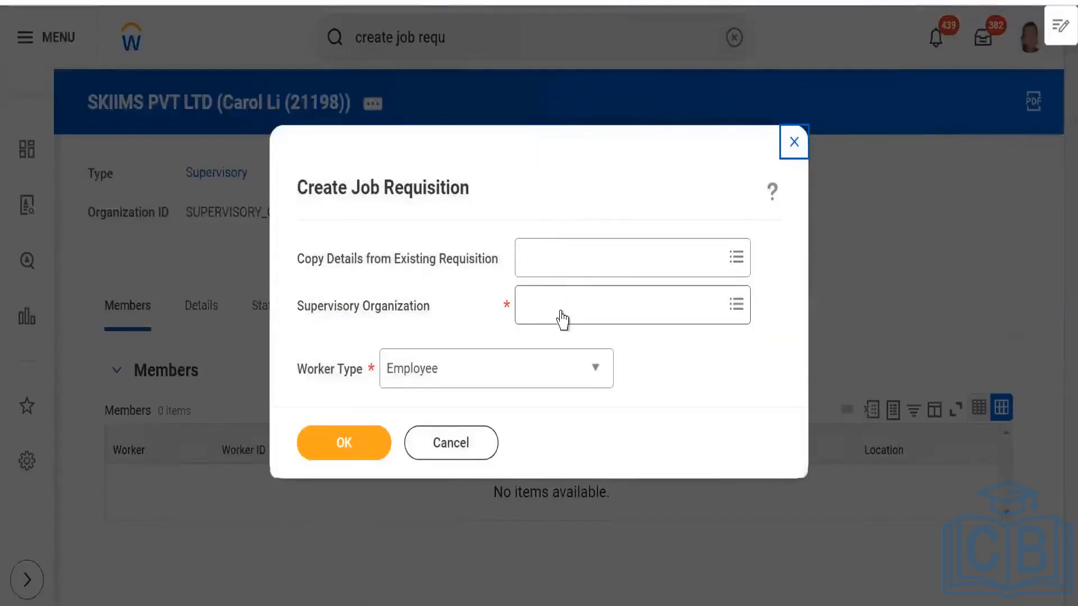
# - Review the supervisory organization and worker type choices for the job requisition, and close the form without creating one
pyautogui.click(561, 312)
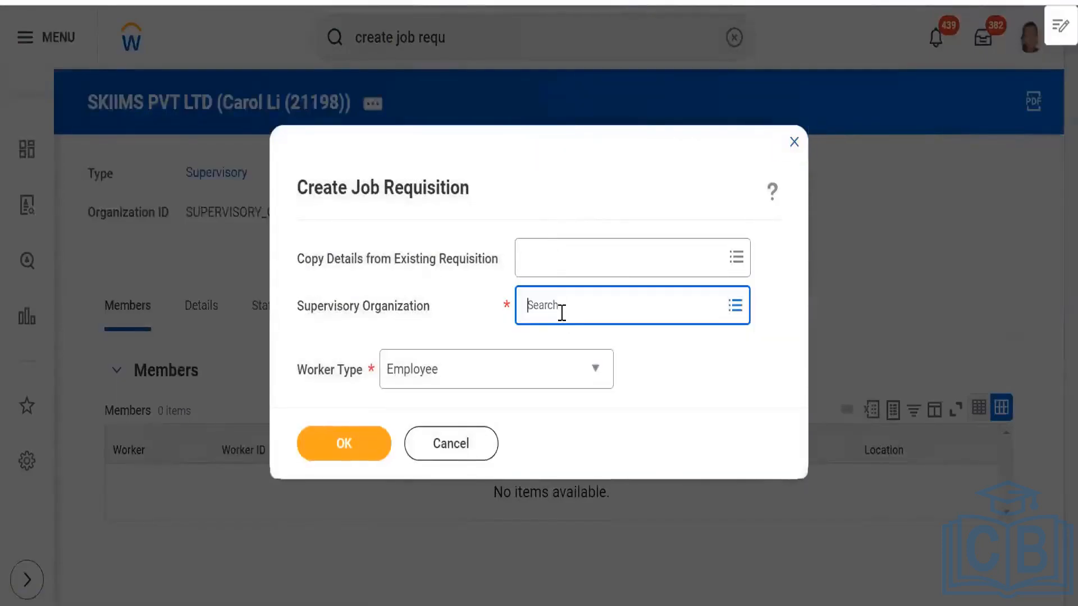
pyautogui.click(452, 313)
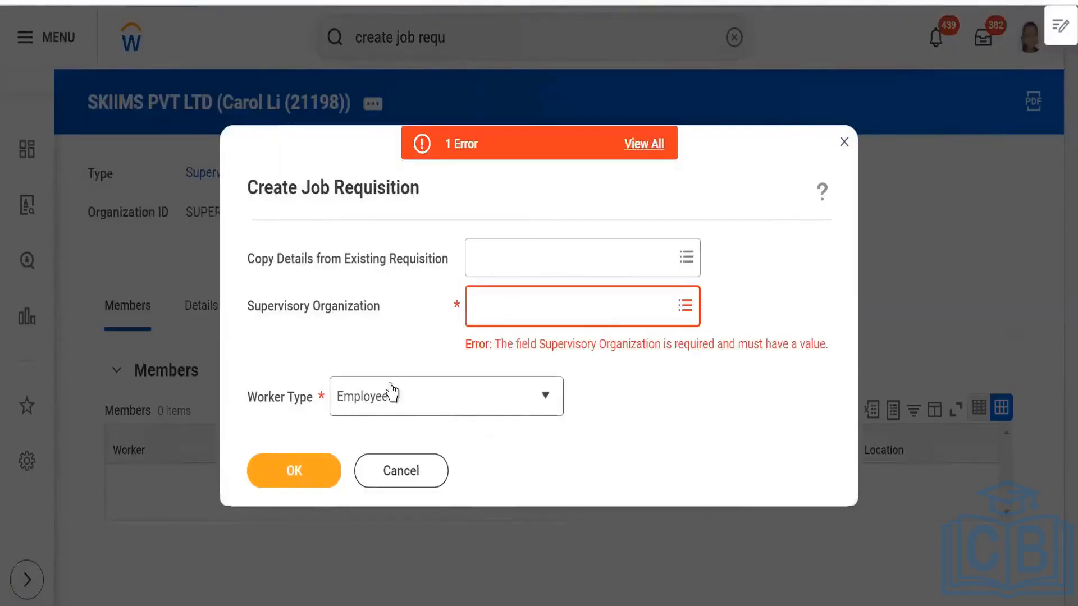
pyautogui.click(502, 407)
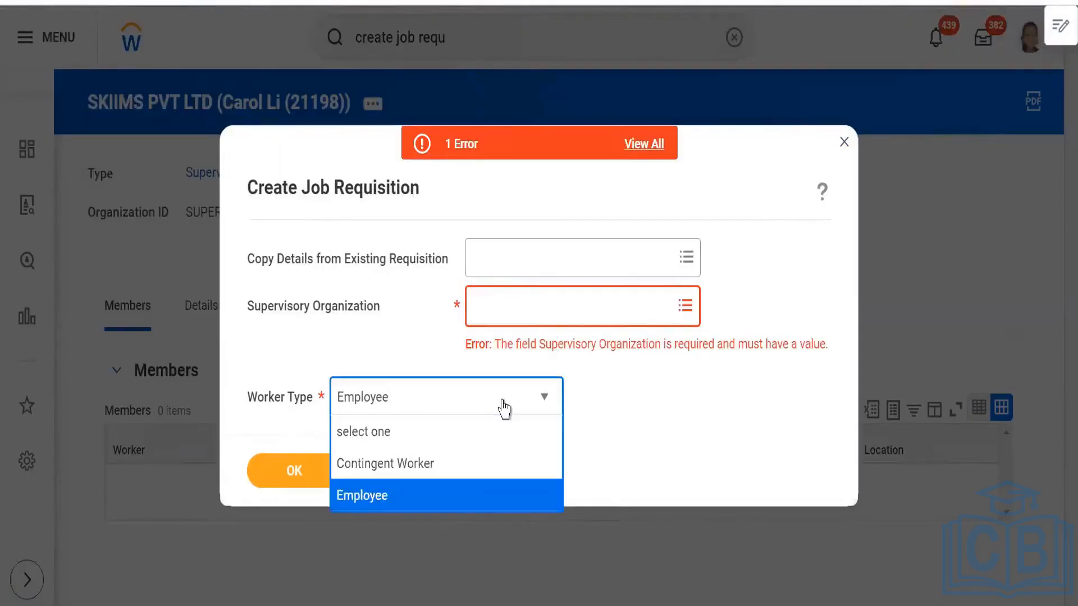
pyautogui.click(764, 445)
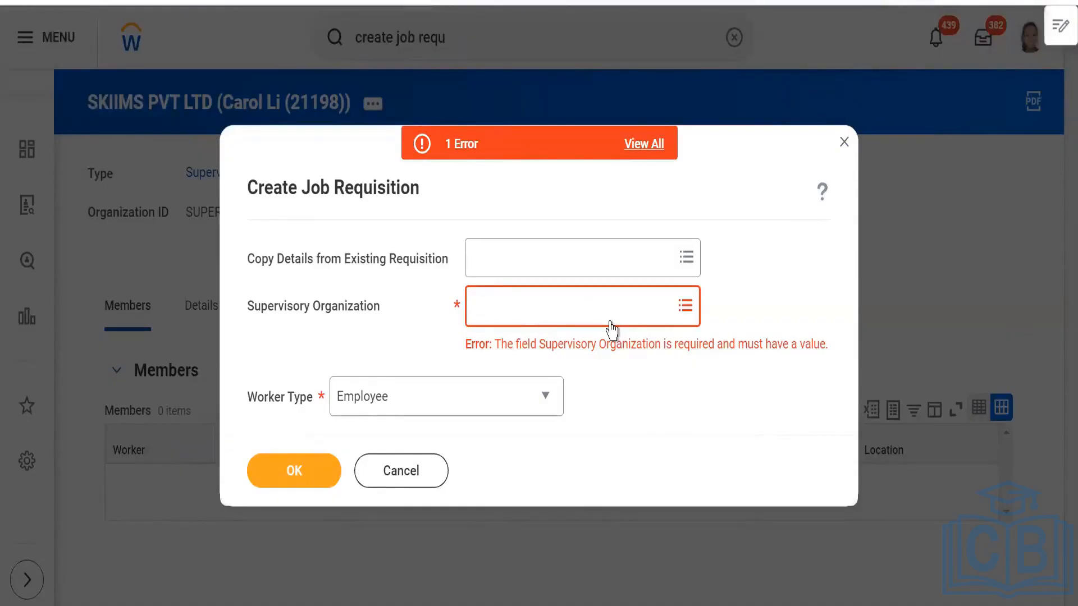
pyautogui.click(843, 144)
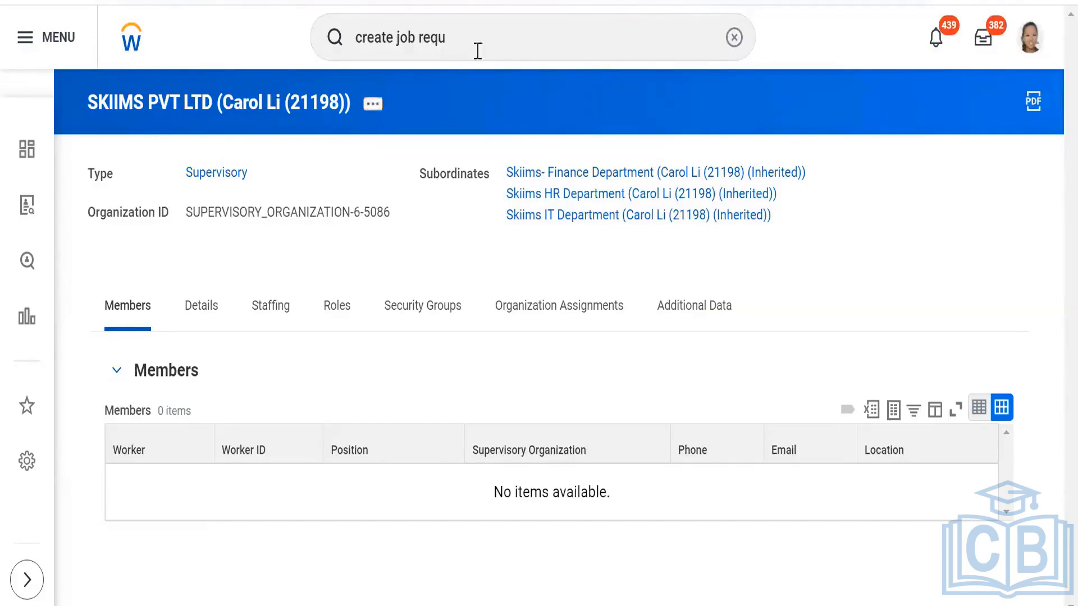
# - Replace the global search text with "BP:skiims"
pyautogui.click(490, 37)
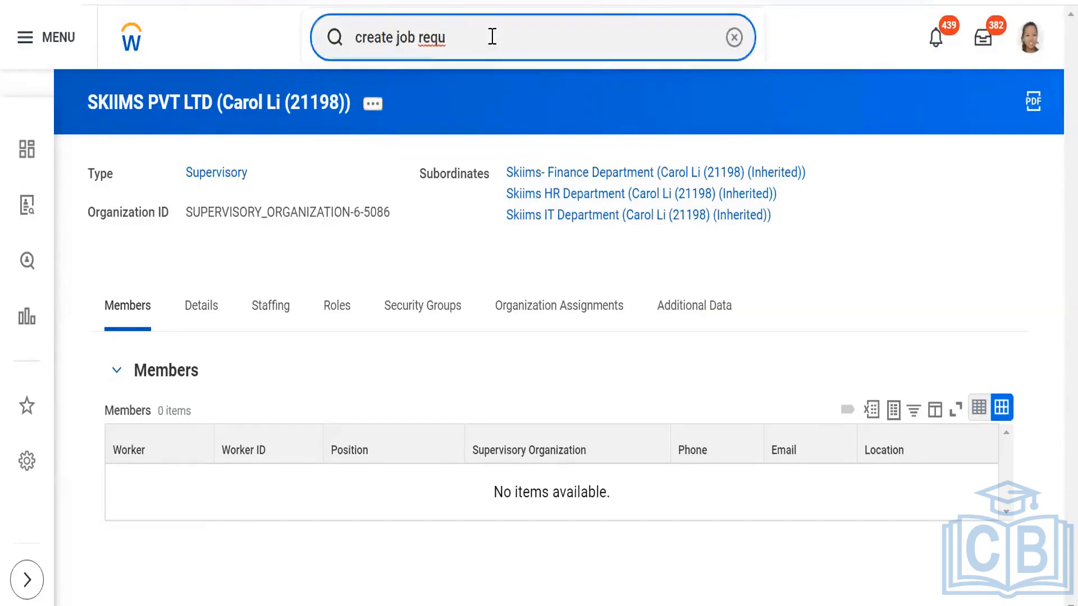
pyautogui.press('BackSpace')
pyautogui.press('BackSpace')
pyautogui.press('BackSpace')
pyautogui.press('BackSpace')
pyautogui.press('BackSpace')
pyautogui.press('BackSpace')
pyautogui.press('BackSpace')
pyautogui.press('BackSpace')
pyautogui.press('BackSpace')
pyautogui.press('BackSpace')
pyautogui.press('BackSpace')
pyautogui.press('BackSpace')
pyautogui.press('BackSpace')
pyautogui.press('BackSpace')
pyautogui.press('BackSpace')
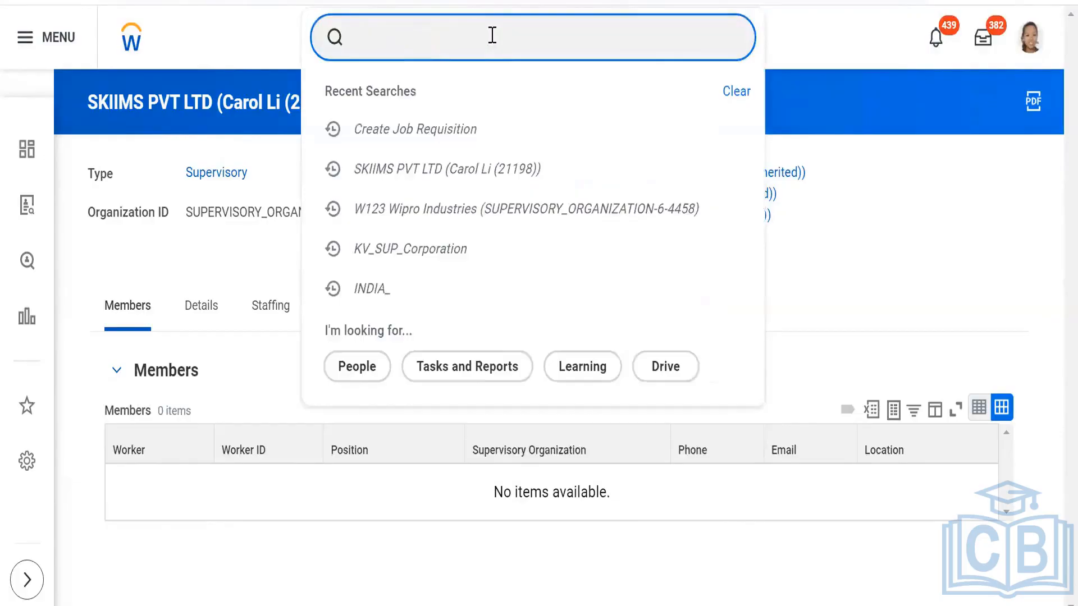
pyautogui.write('BP')
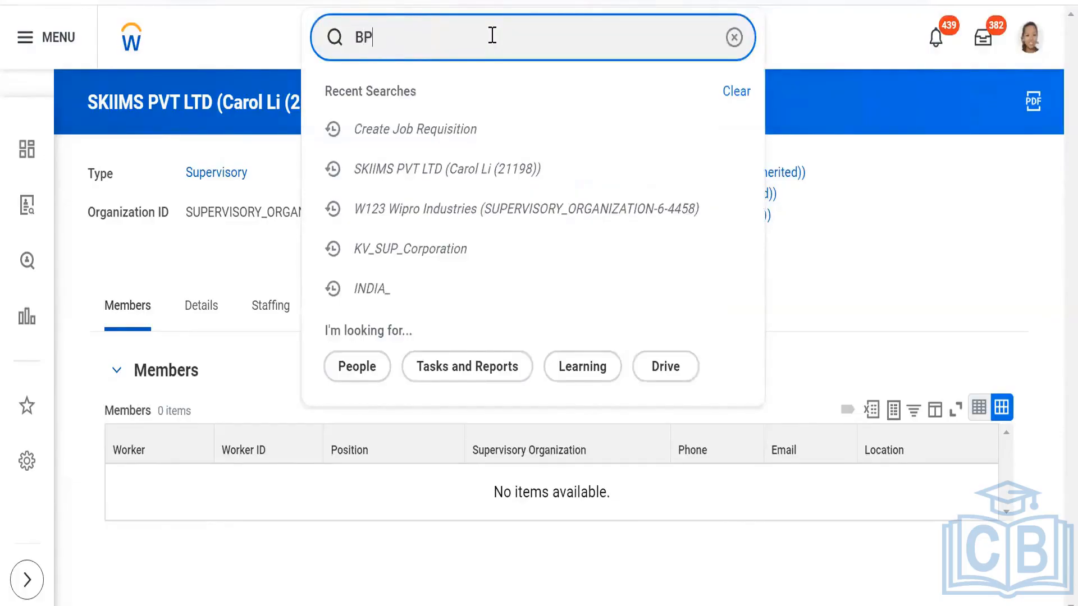
pyautogui.write(':s')
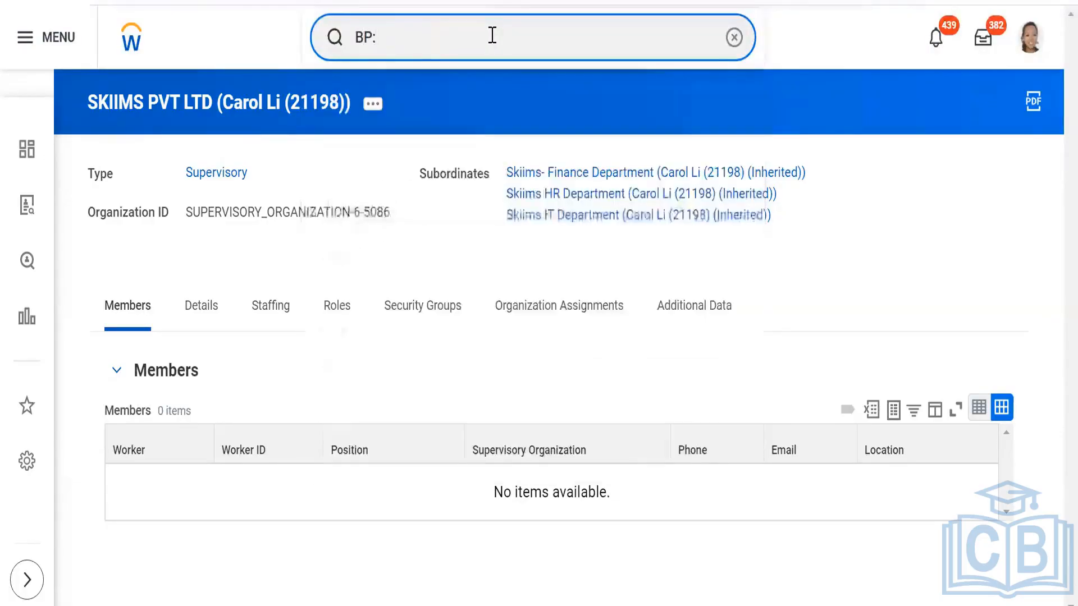
pyautogui.write('kiims')
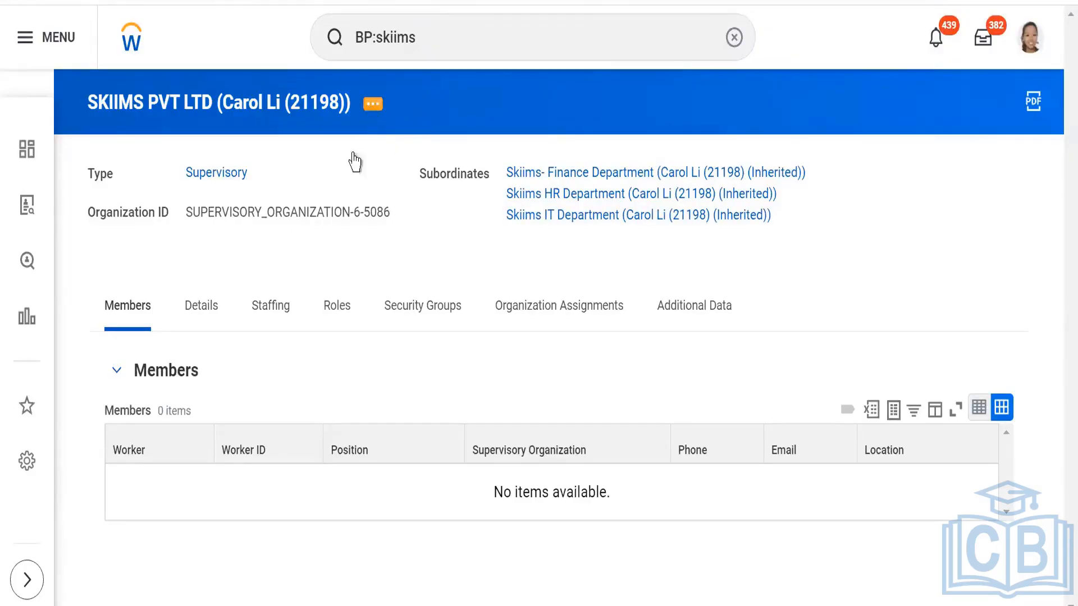
# - View the staffing model of the SKIIMS PVT LTD supervisory organization and start the Create Position staffing action for it
pyautogui.click(261, 307)
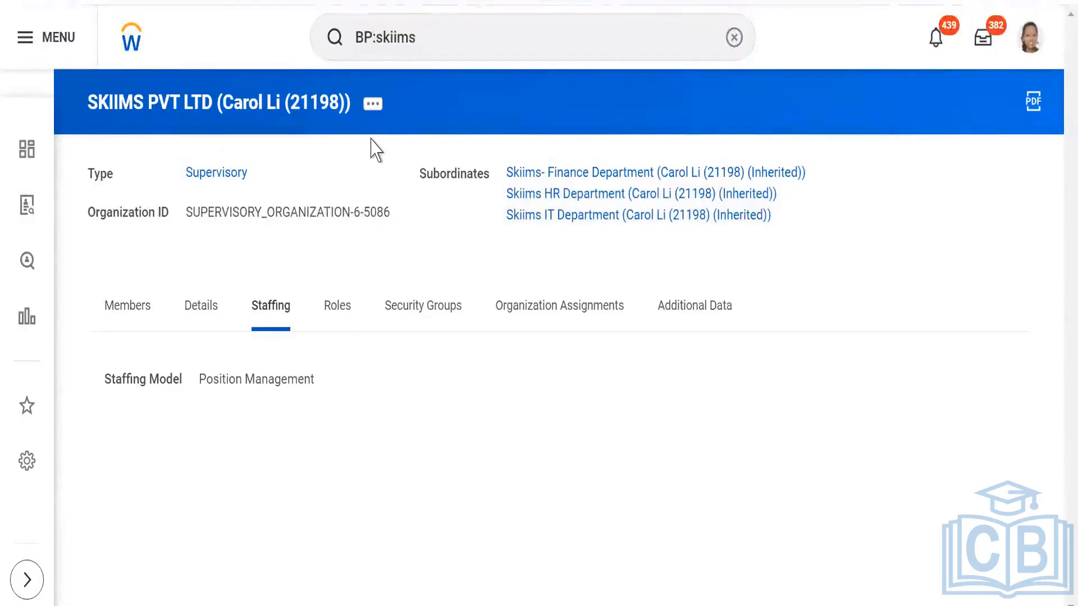
pyautogui.click(372, 110)
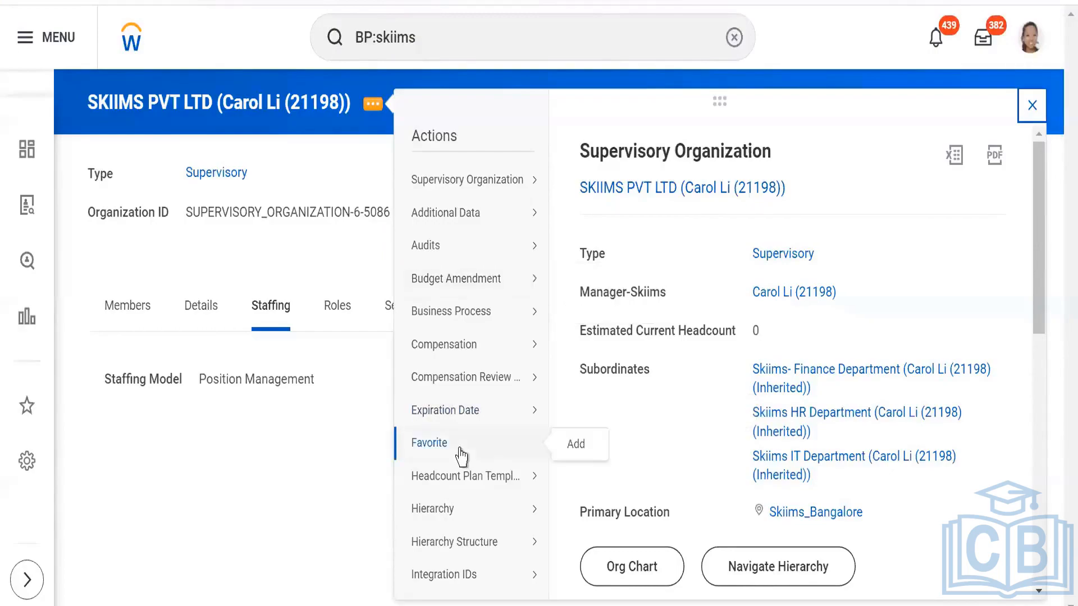
pyautogui.scroll(-2, 467, 445)
pyautogui.scroll(-4, 460, 465)
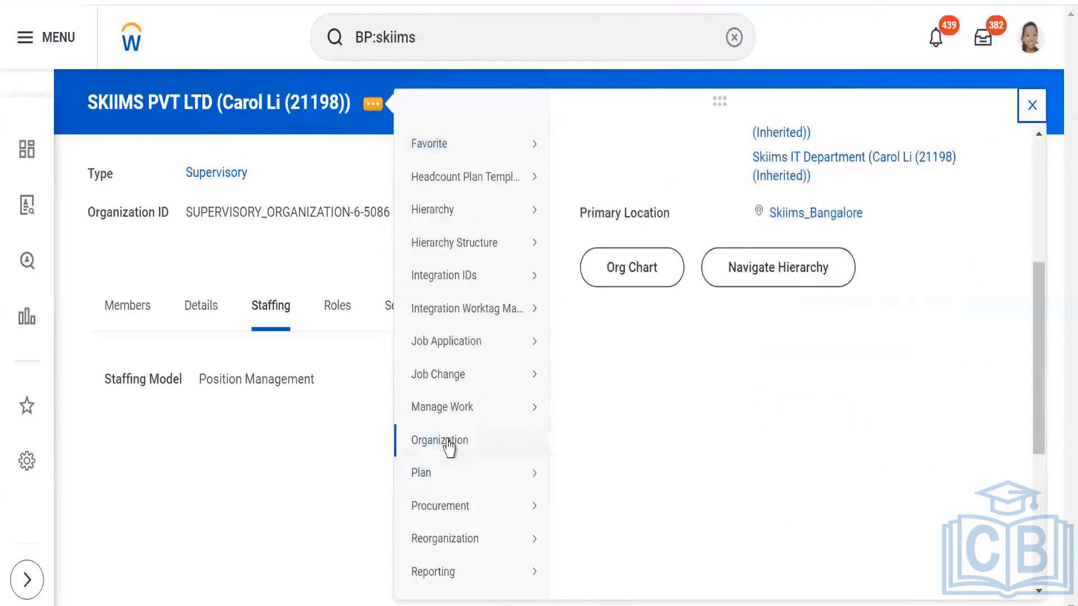
pyautogui.moveTo(449, 447)
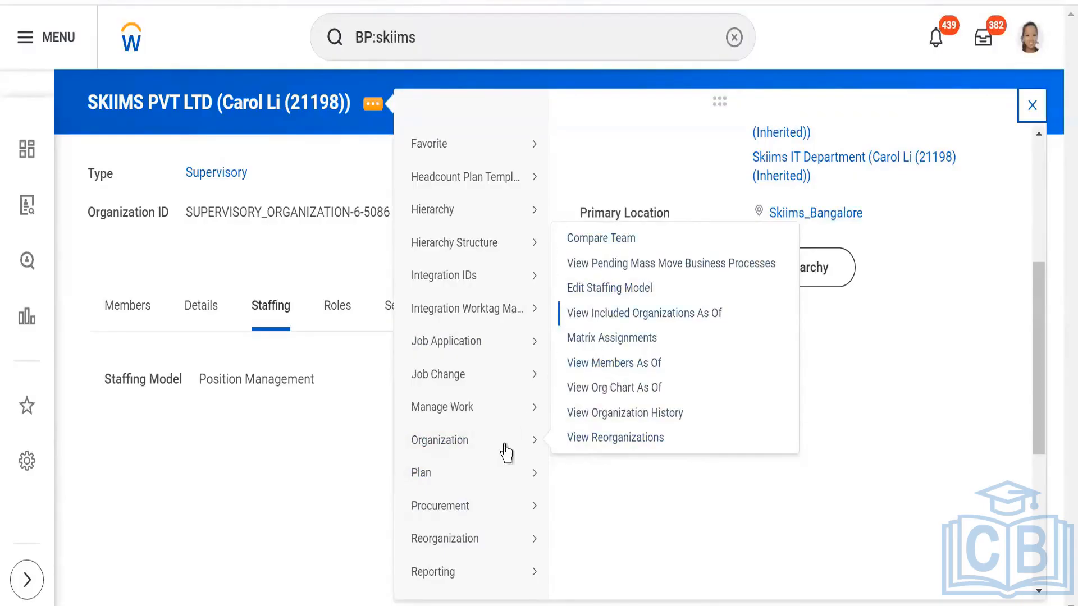
pyautogui.scroll(-3, 482, 426)
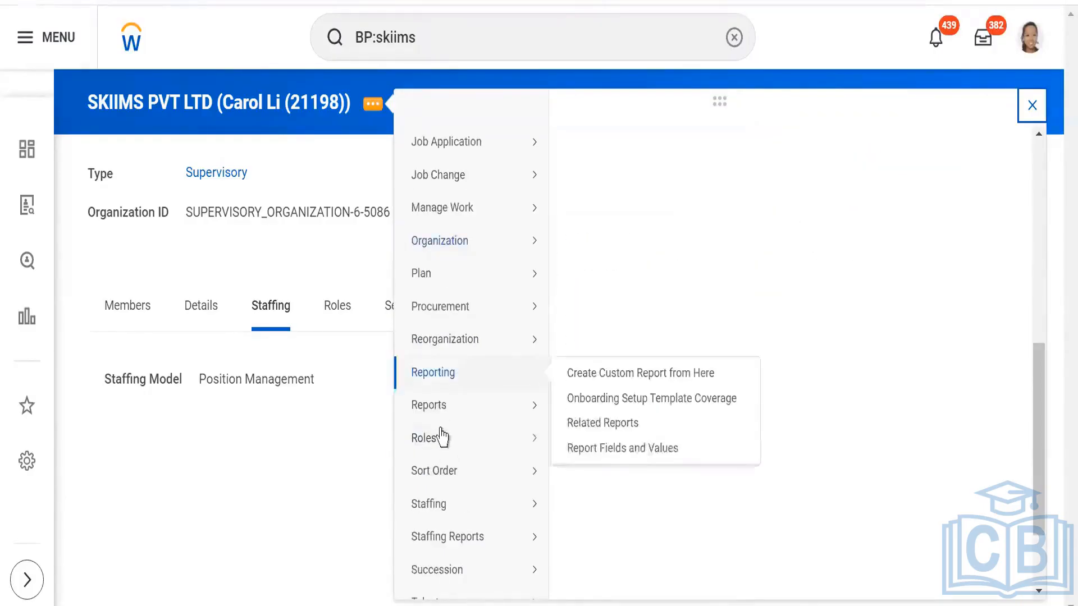
pyautogui.moveTo(446, 508)
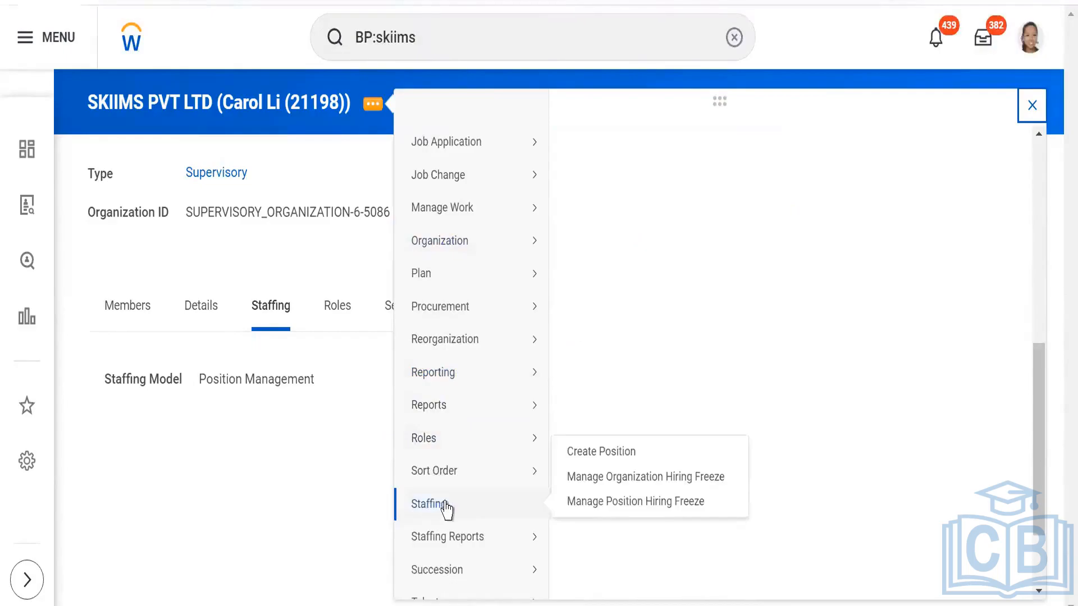
pyautogui.moveTo(442, 388)
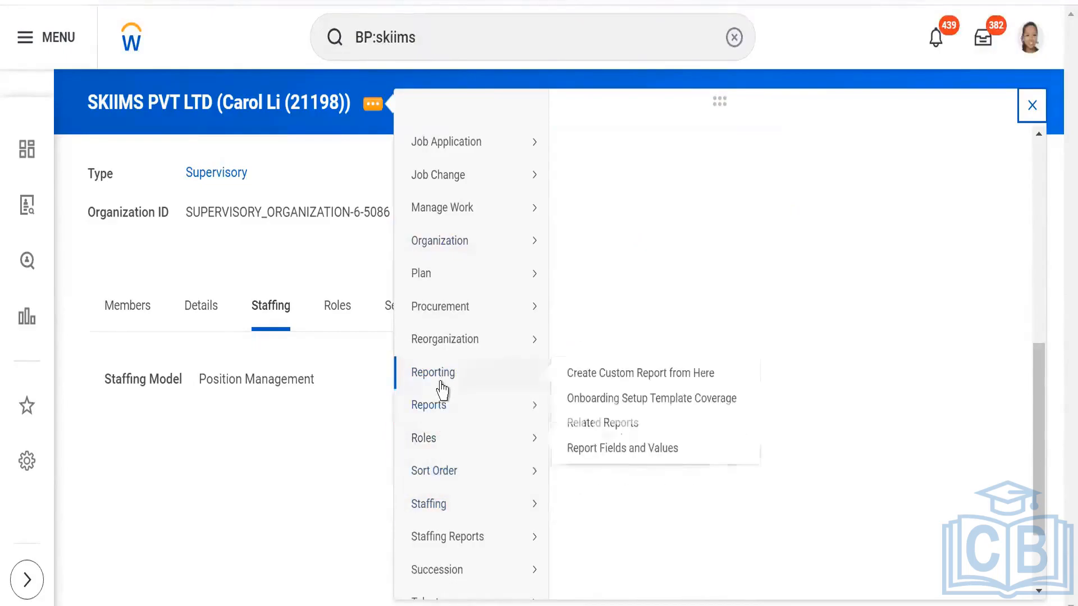
pyautogui.moveTo(439, 246)
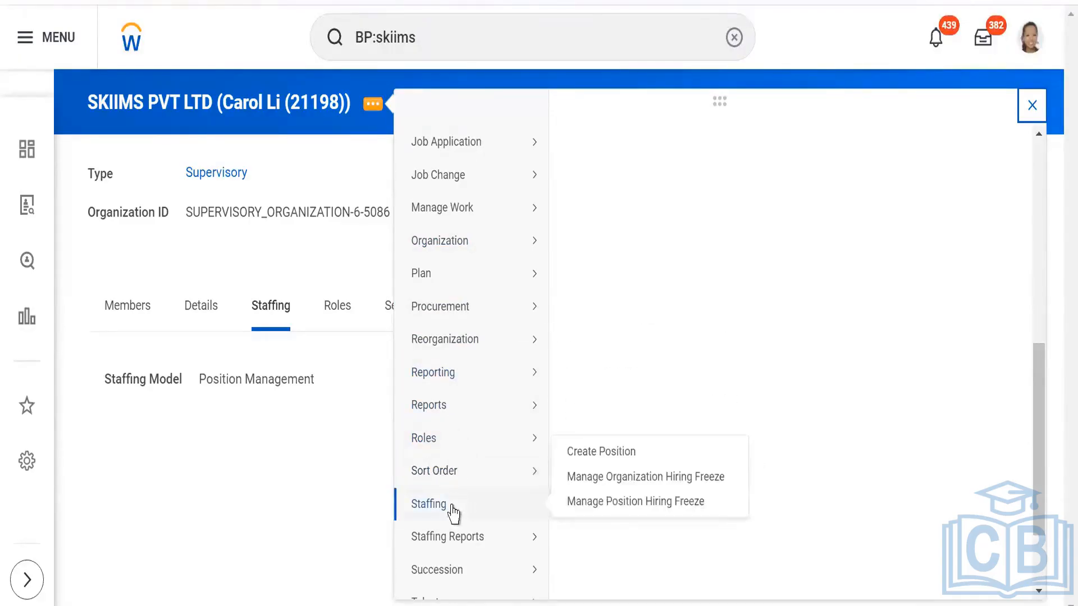
pyautogui.click(604, 465)
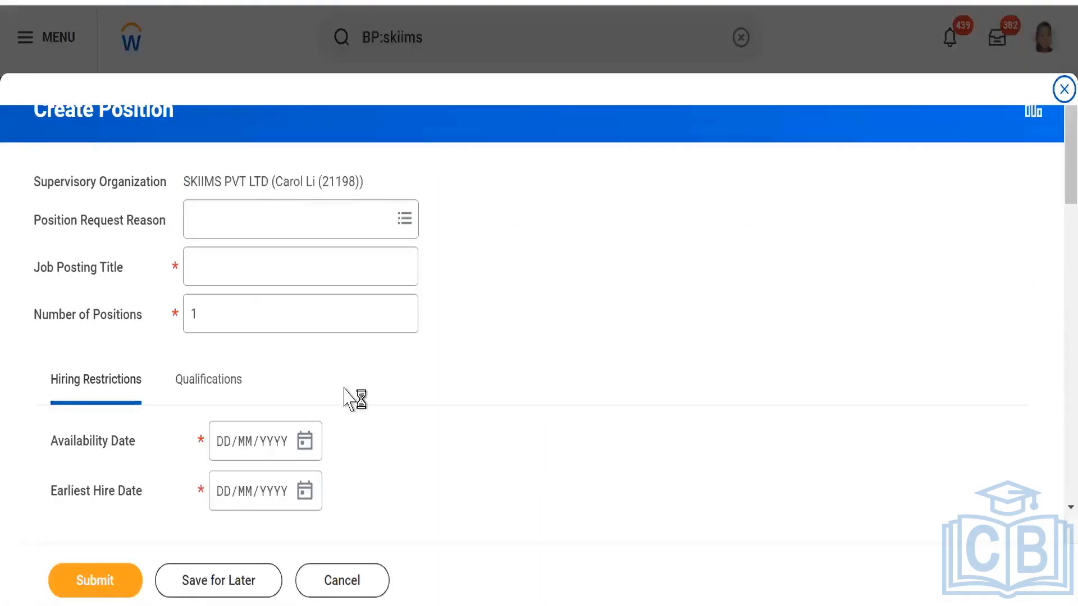
# - Enter "Skiims_ Workday Recruitment Consultant" as the new position's job posting title, leaving the position request reason blank
pyautogui.click(219, 225)
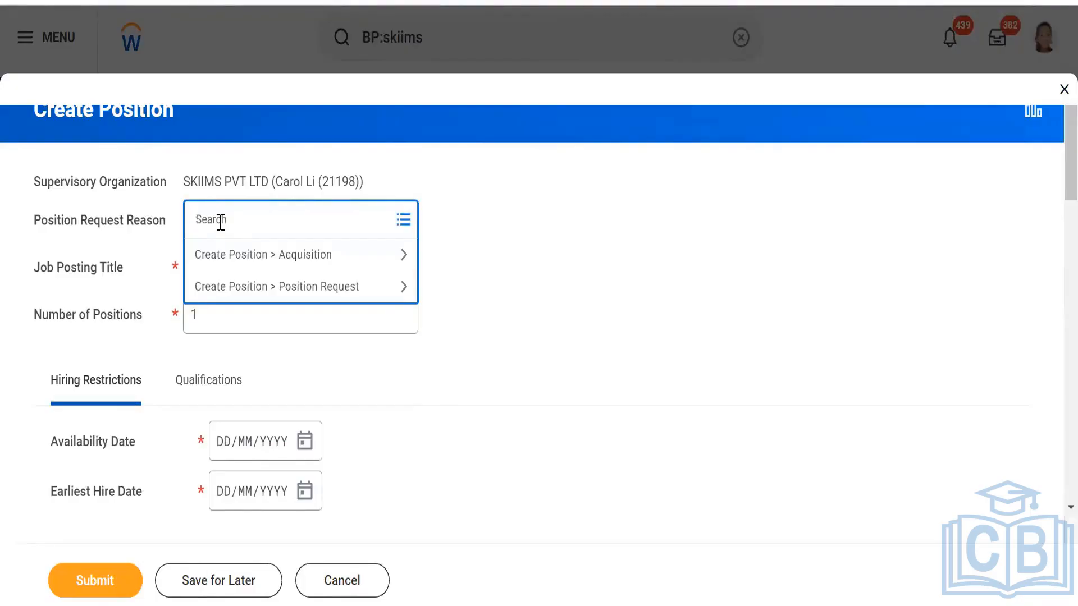
pyautogui.click(237, 271)
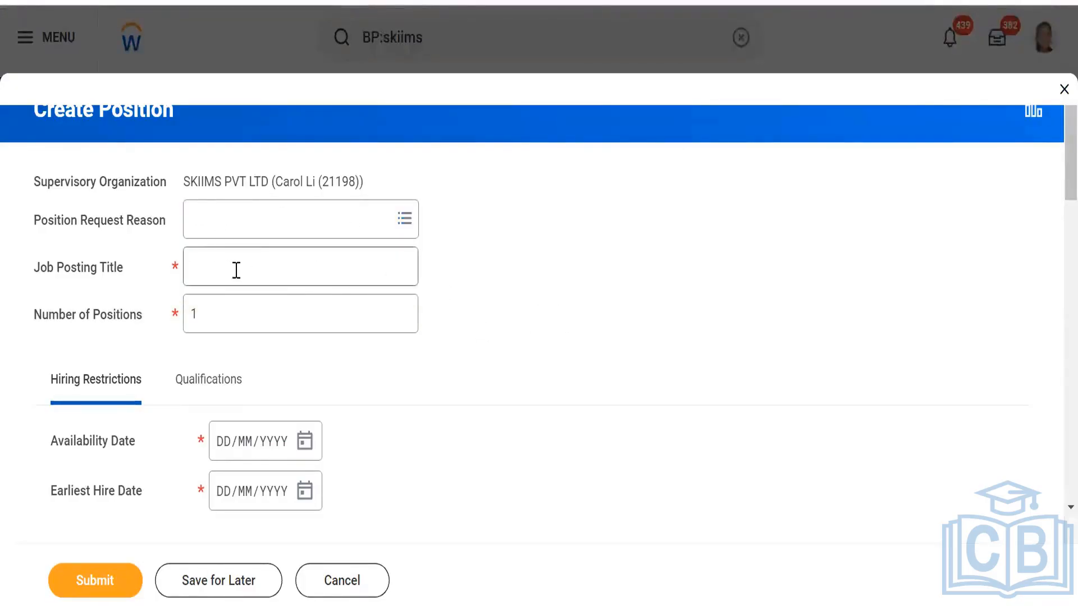
pyautogui.click(230, 270)
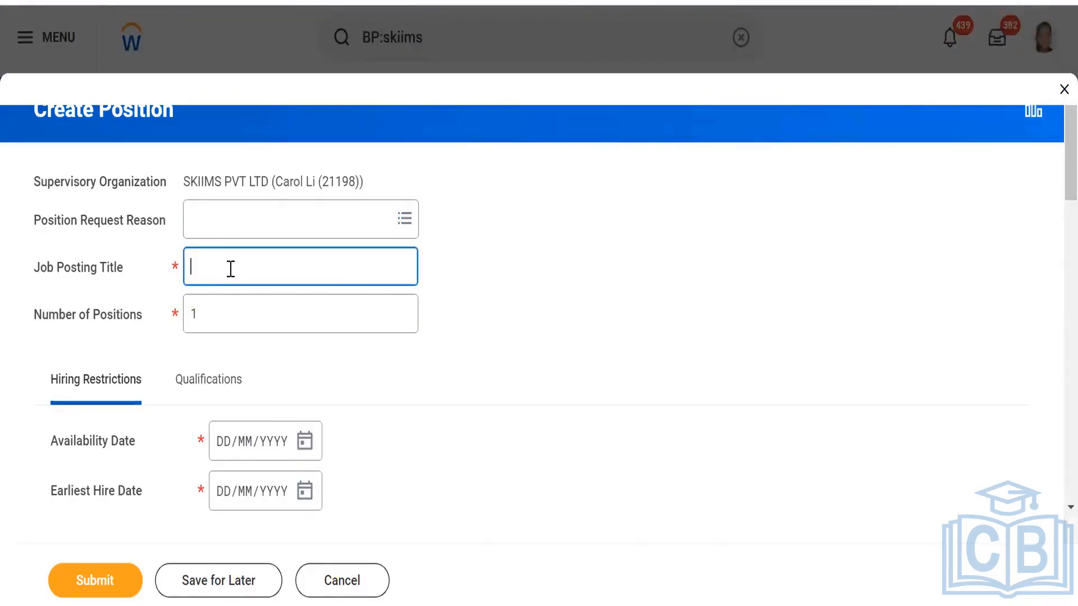
pyautogui.write('Skiims')
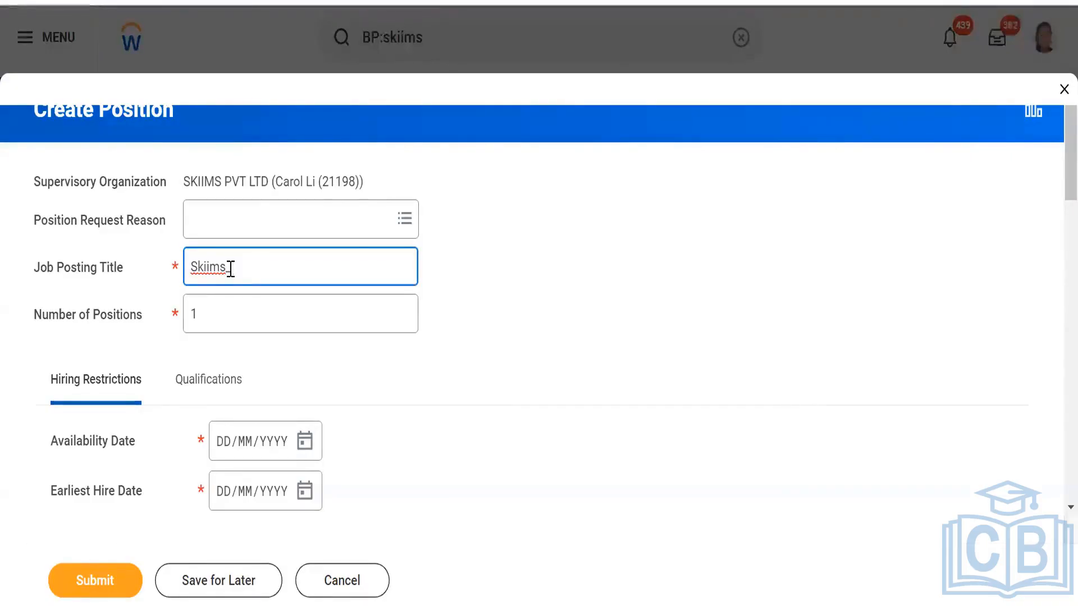
pyautogui.write('Wo')
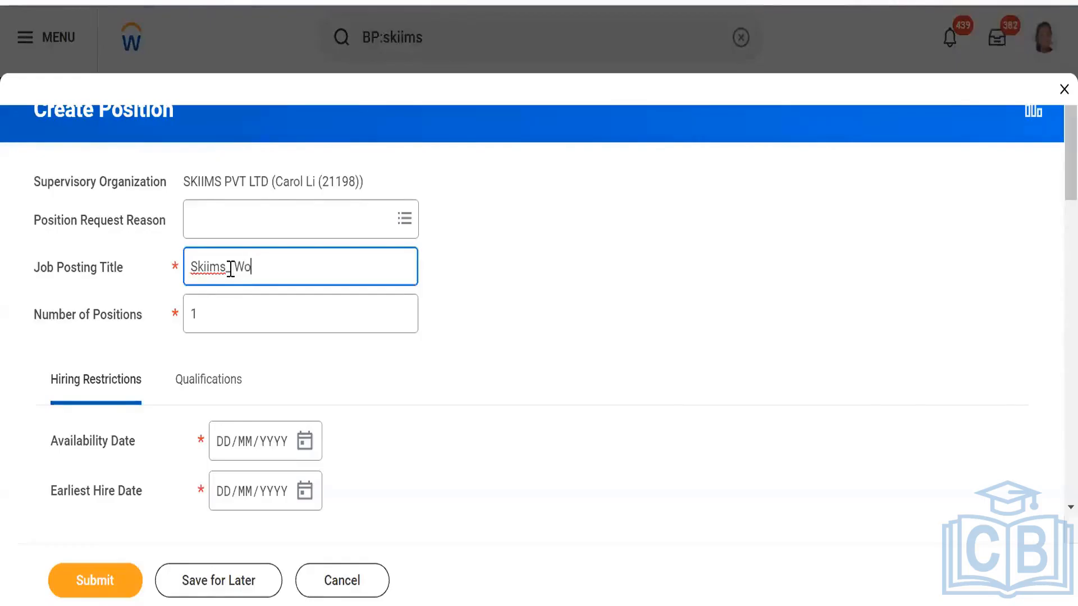
pyautogui.write('rkday Recr')
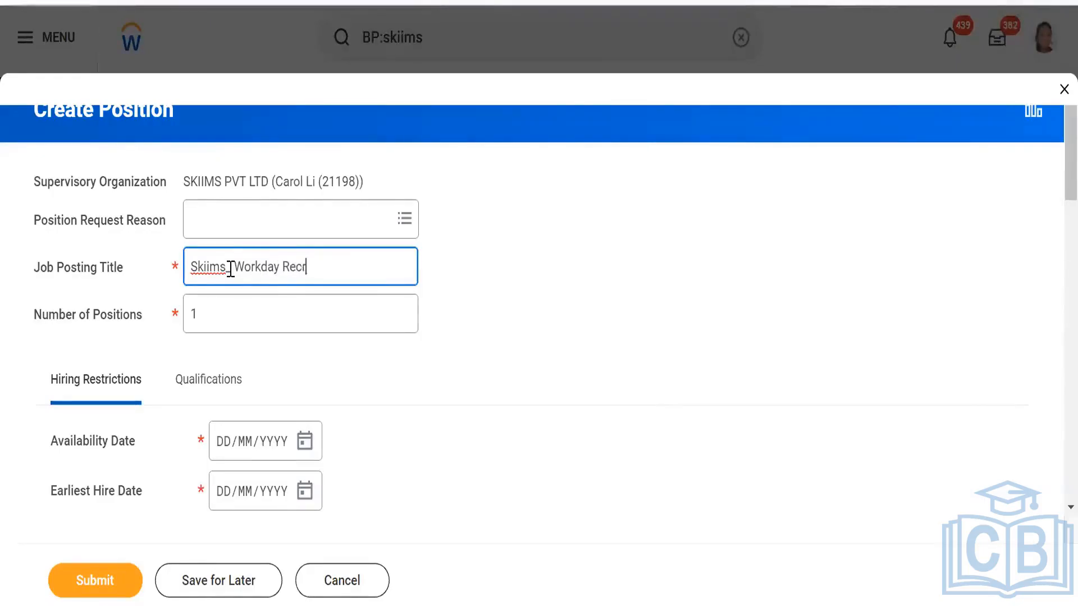
pyautogui.write('uite')
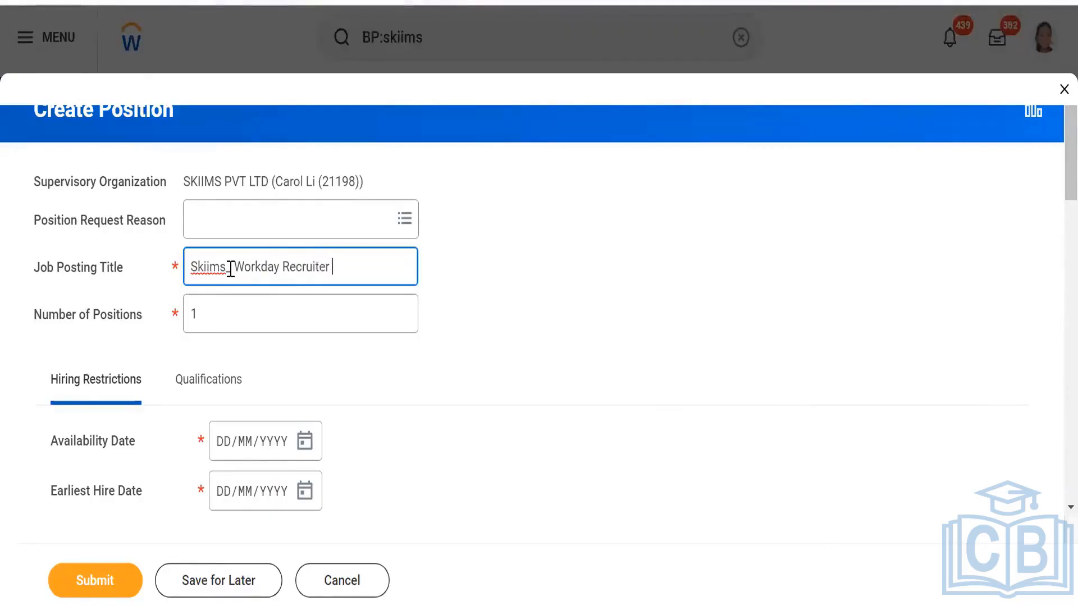
pyautogui.press('BackSpace')
pyautogui.write('ment')
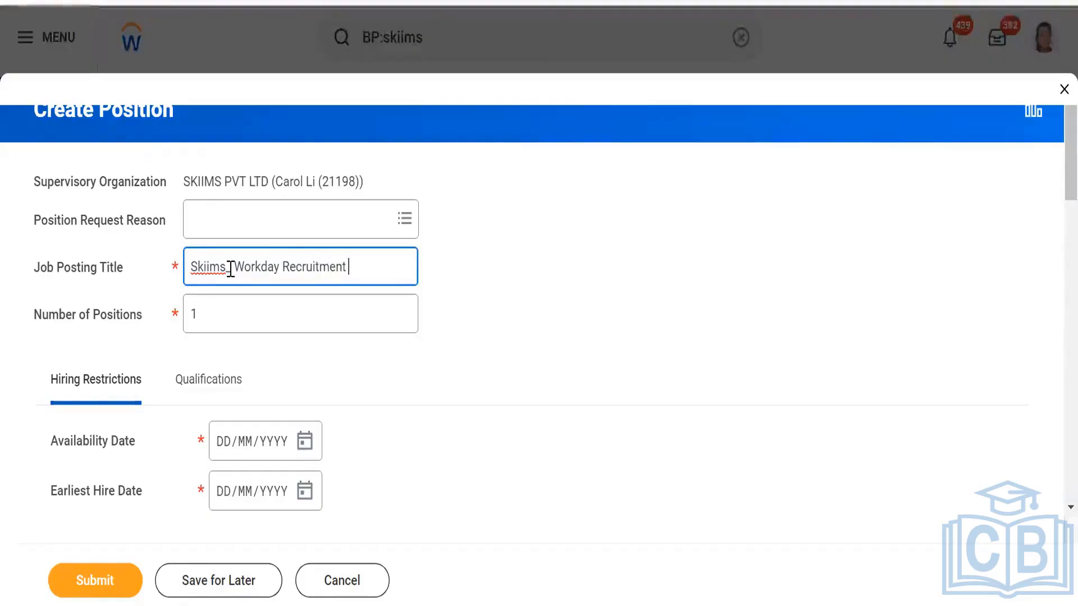
pyautogui.write(' Cons')
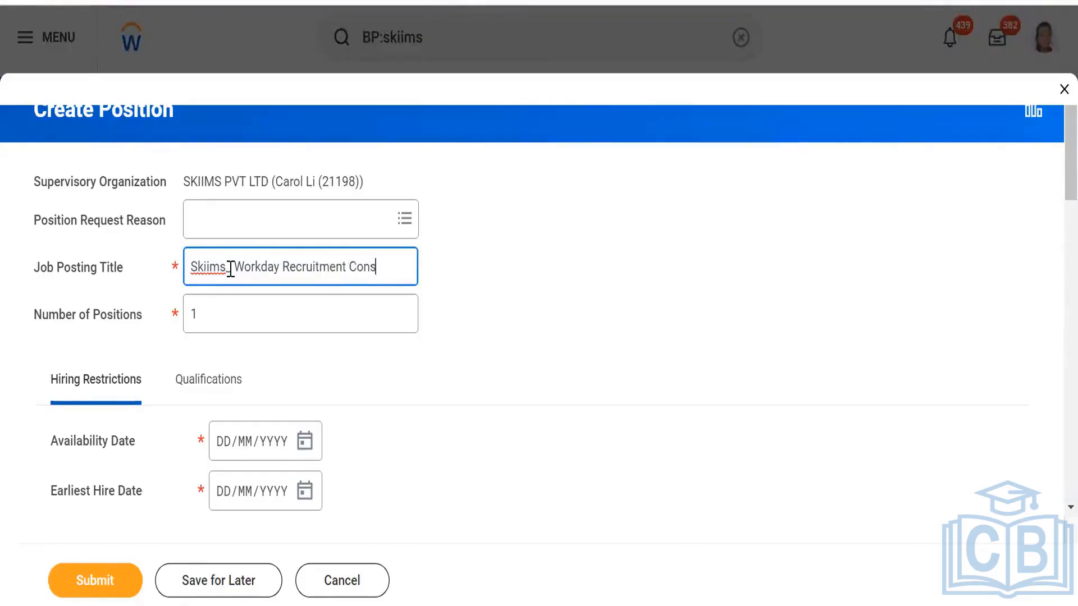
pyautogui.write('ultant')
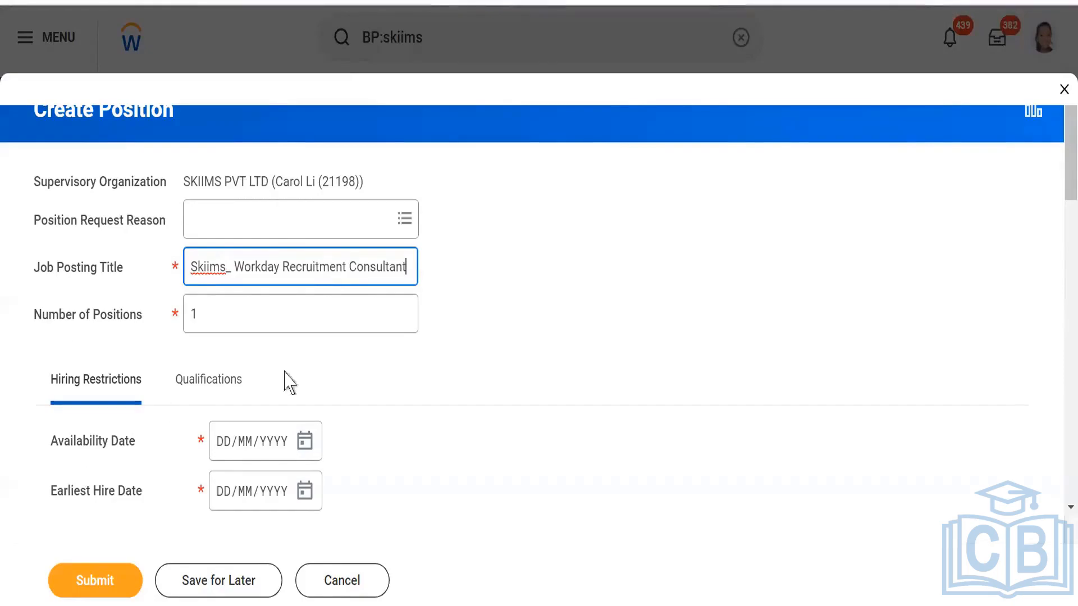
pyautogui.scroll(-4, 497, 349)
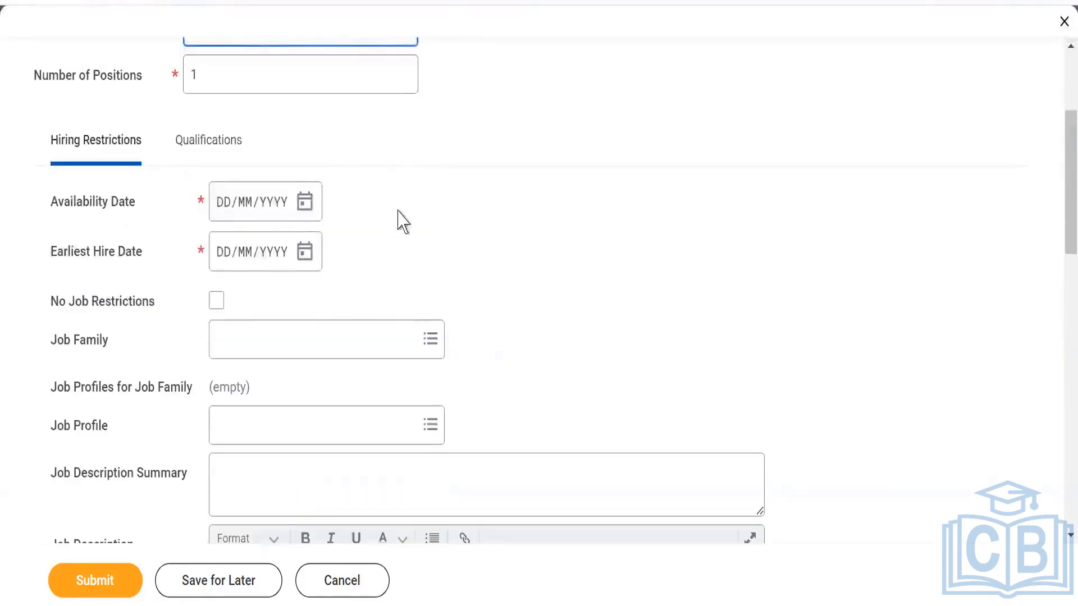
# - Set both the availability date and the earliest hire date of the position to 08/09/2023
pyautogui.click(304, 208)
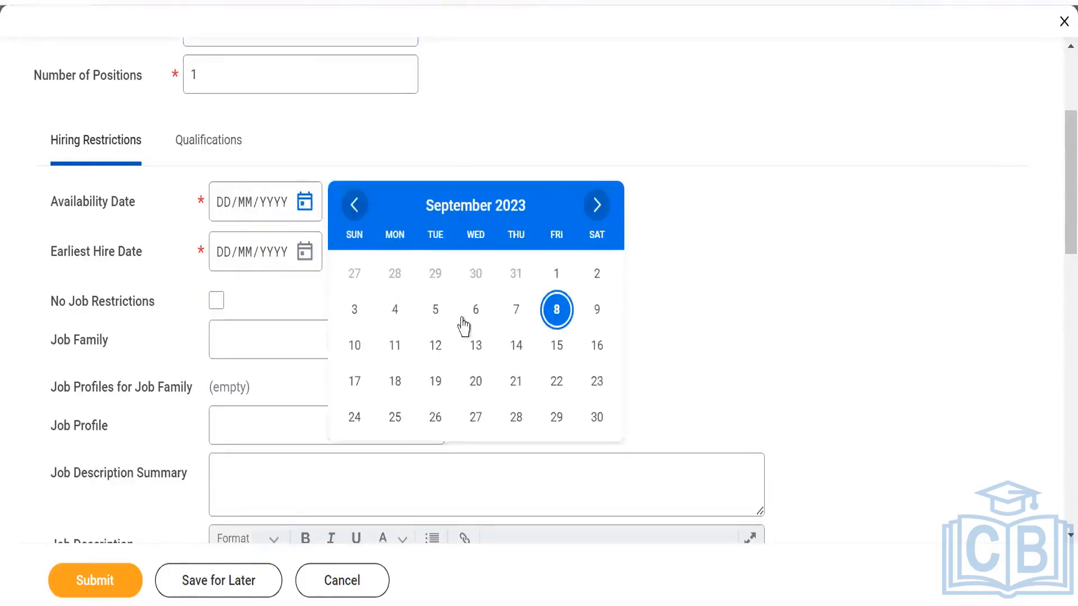
pyautogui.click(553, 317)
pyautogui.click(305, 254)
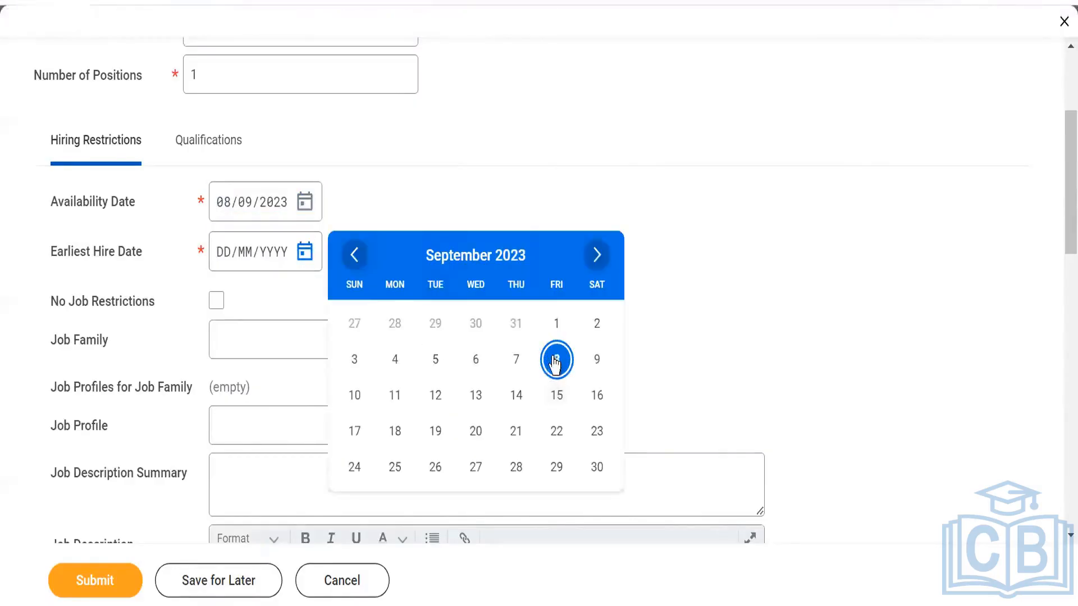
pyautogui.click(551, 359)
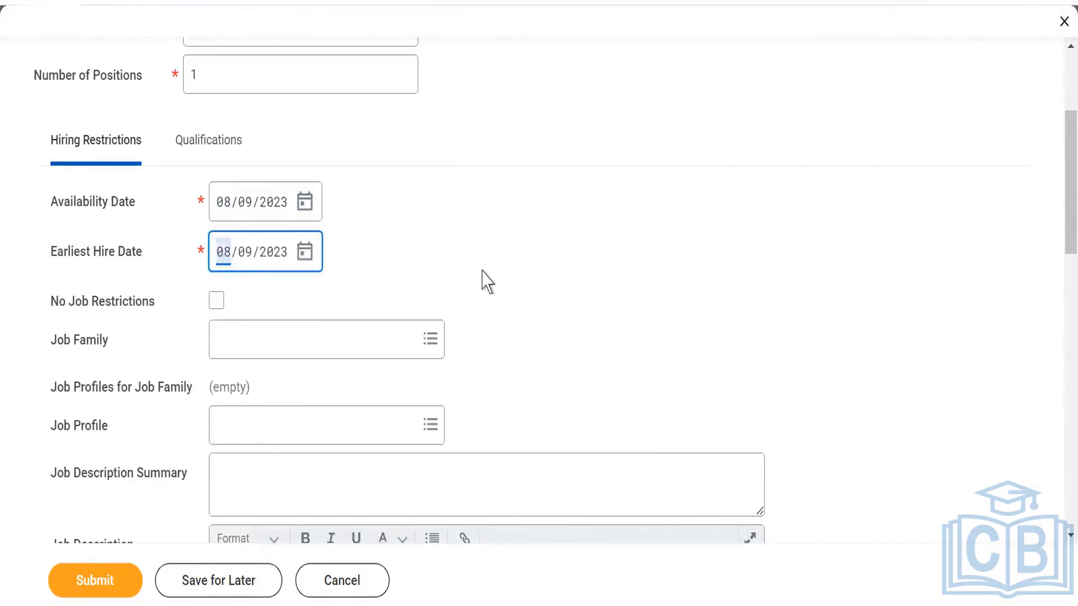
# - Find and select Skiims _Workday Functional as the position's job profile
pyautogui.click(283, 426)
pyautogui.write('S')
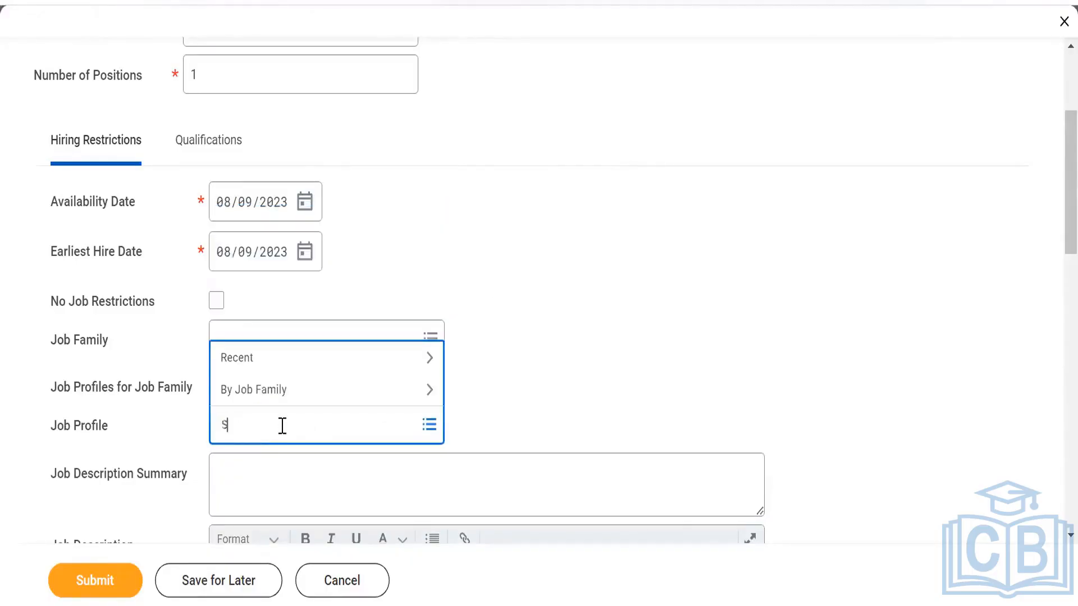
pyautogui.write('kiims')
pyautogui.press('Return')
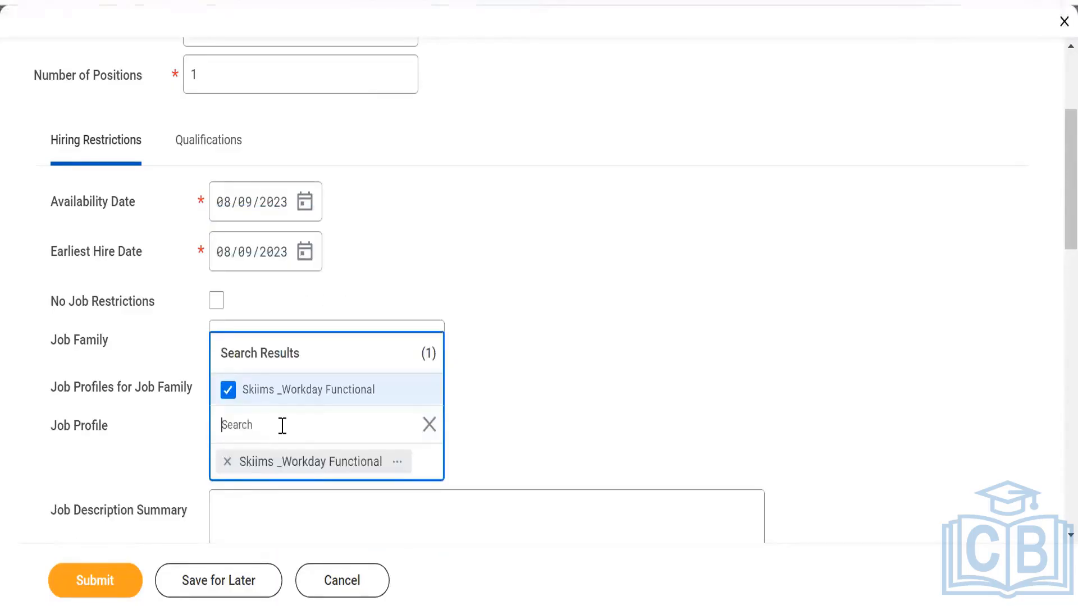
pyautogui.click(505, 303)
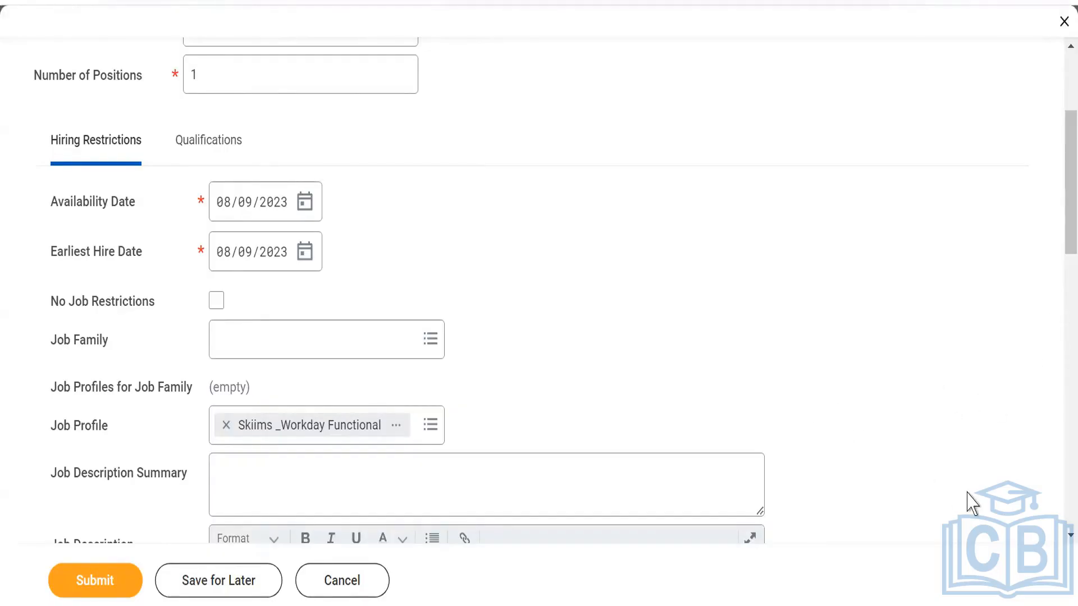
# - Enable No Job Restrictions for the position and submit the Create Position request
pyautogui.scroll(-5, 414, 288)
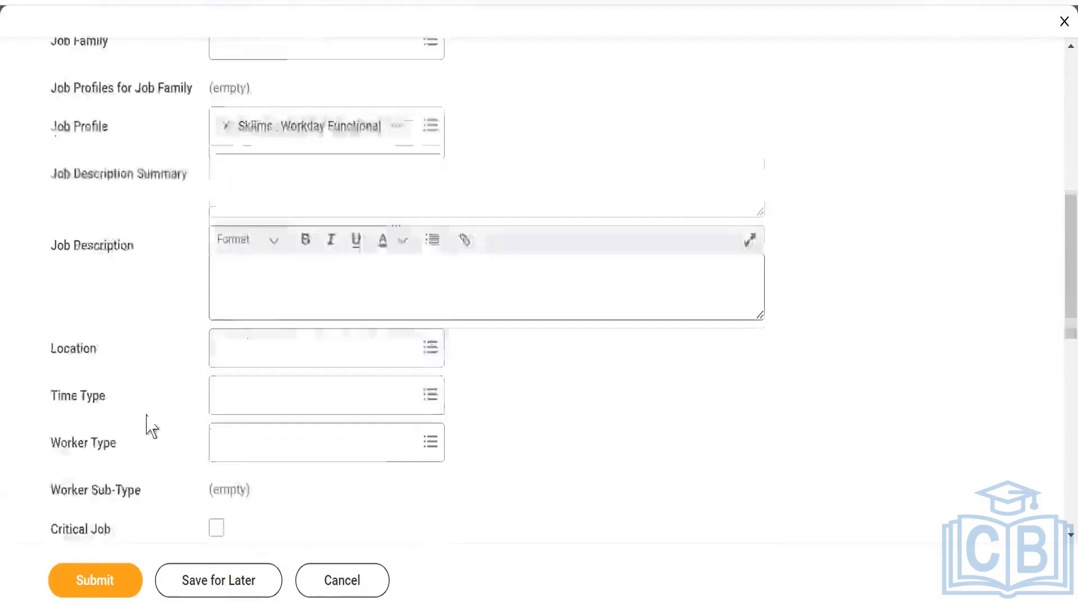
pyautogui.scroll(5, 142, 412)
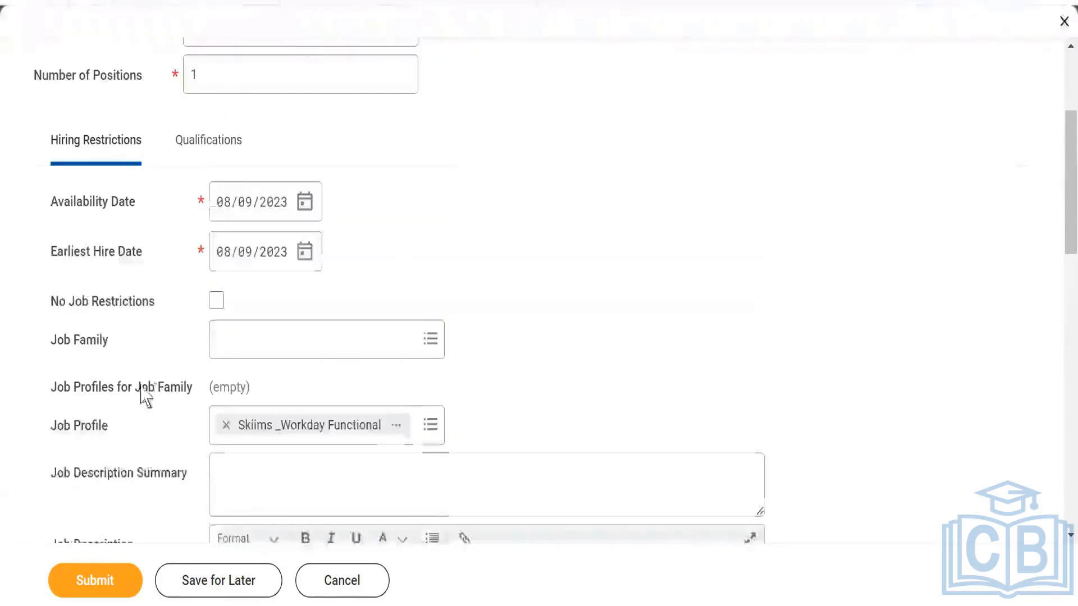
pyautogui.click(215, 303)
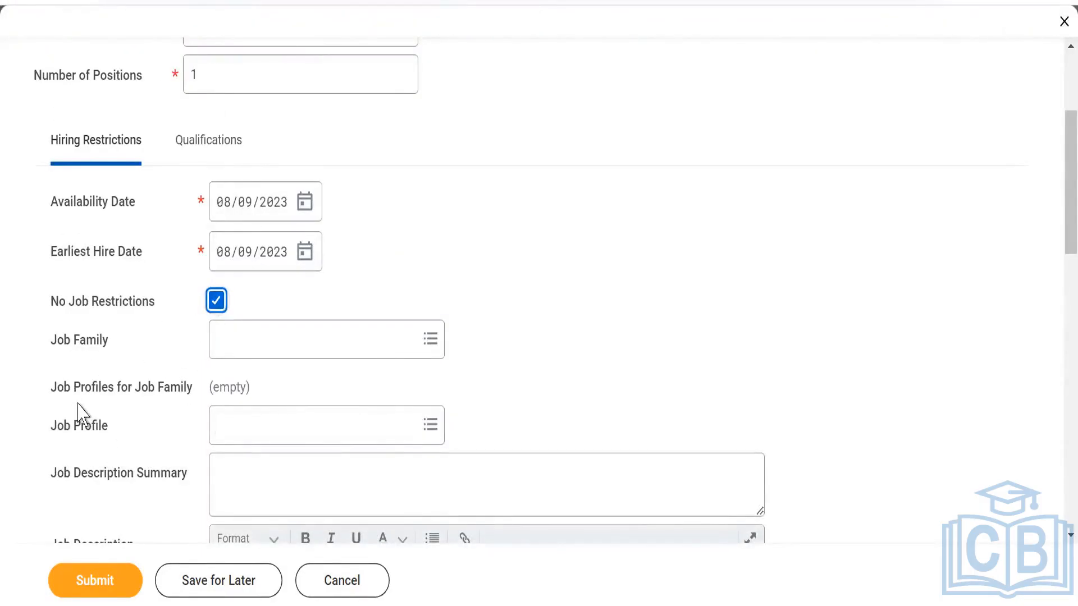
pyautogui.scroll(-8, 132, 368)
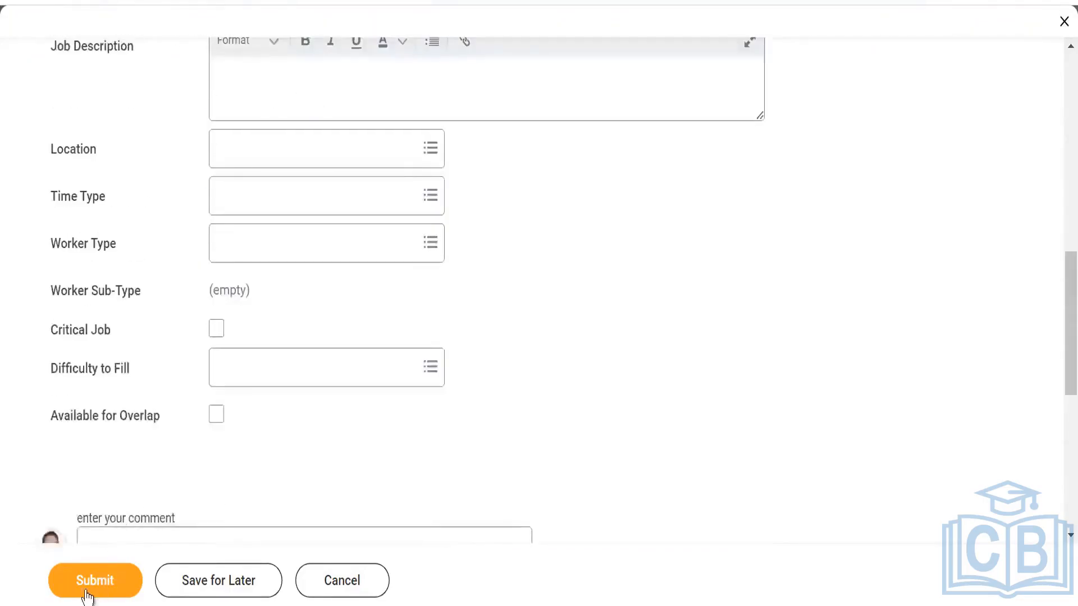
pyautogui.click(88, 589)
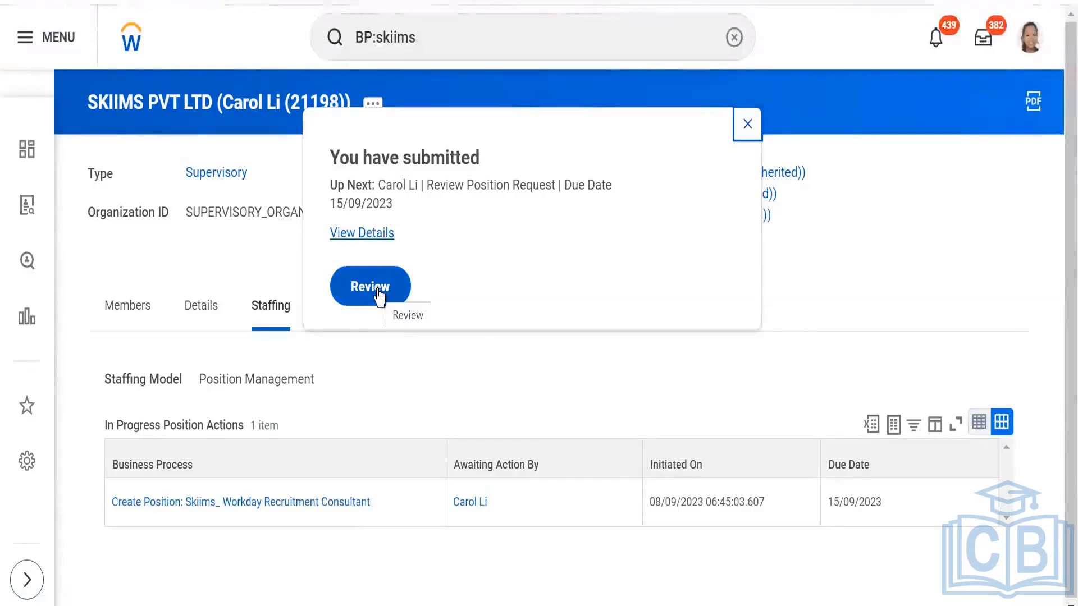
# - Review the submitted Skiims_ Workday Recruitment Consultant position request, approve it and dismiss the confirmation
pyautogui.click(377, 289)
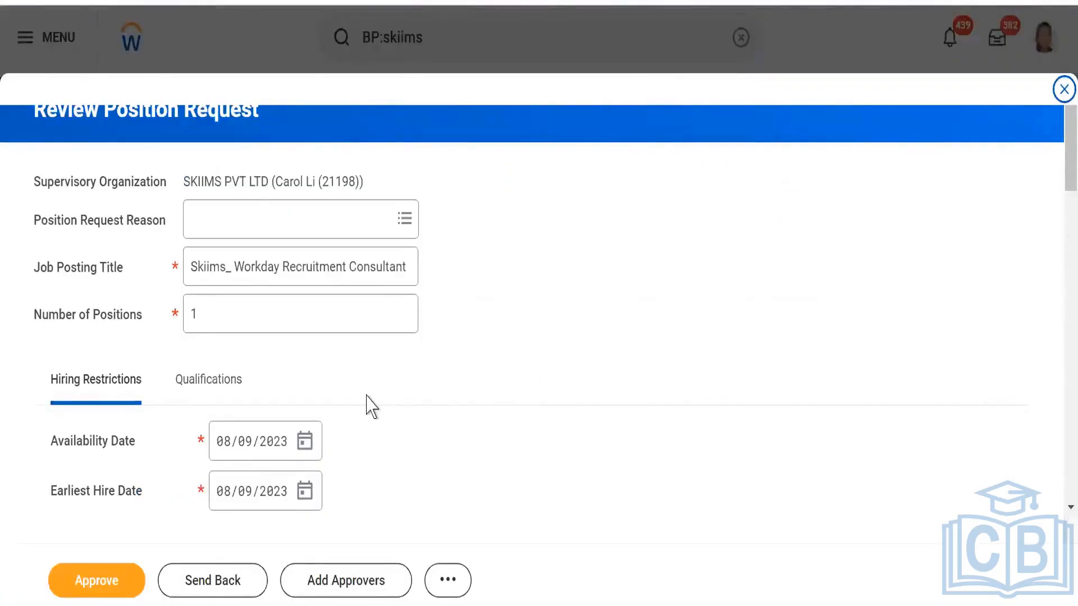
pyautogui.scroll(-4, 370, 406)
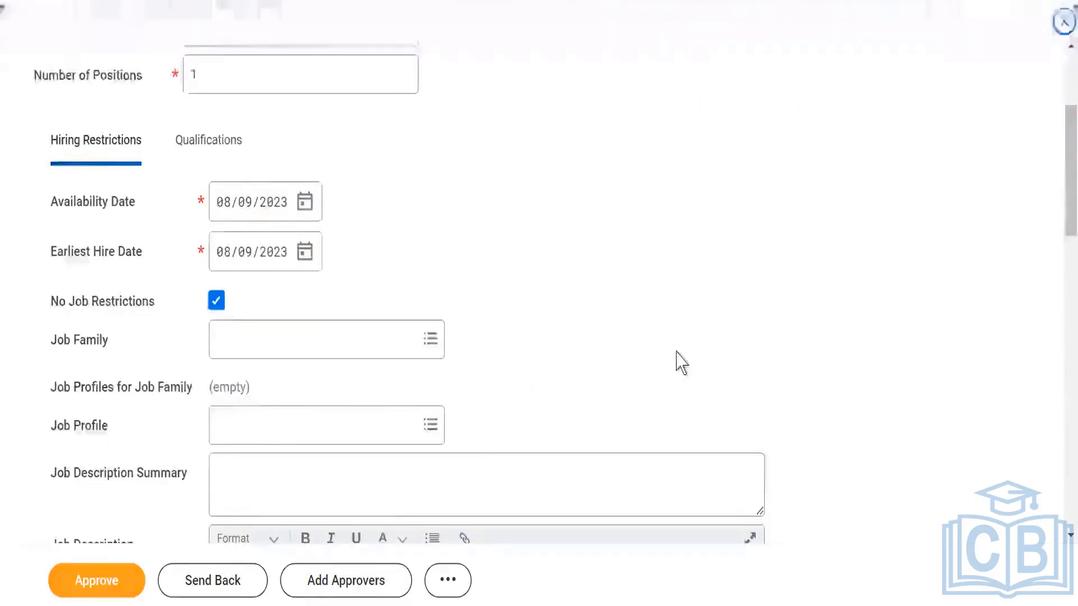
pyautogui.scroll(3, 1003, 254)
pyautogui.click(104, 581)
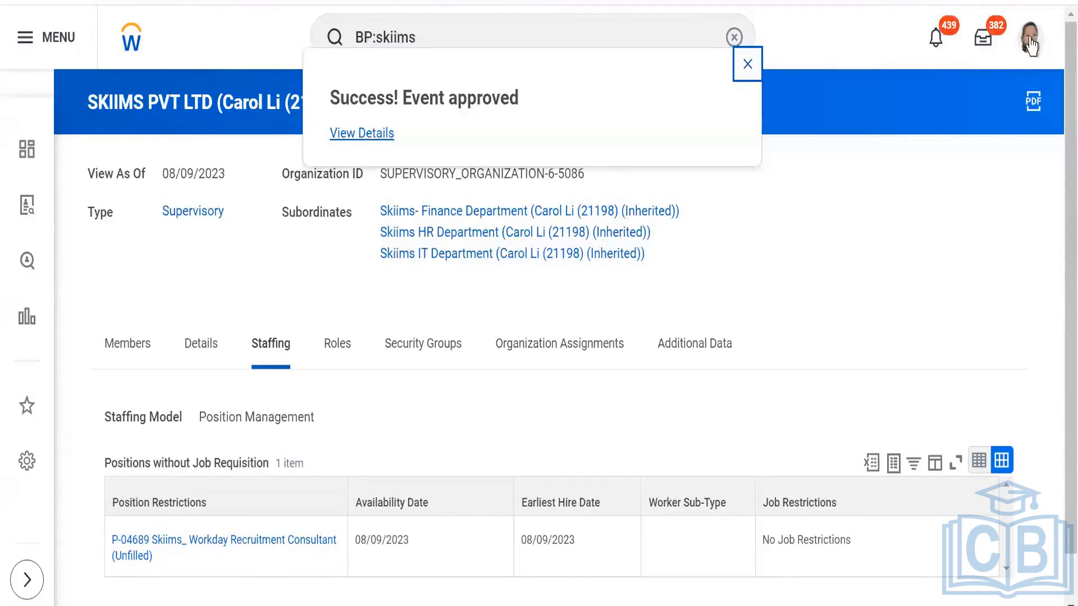
pyautogui.click(748, 64)
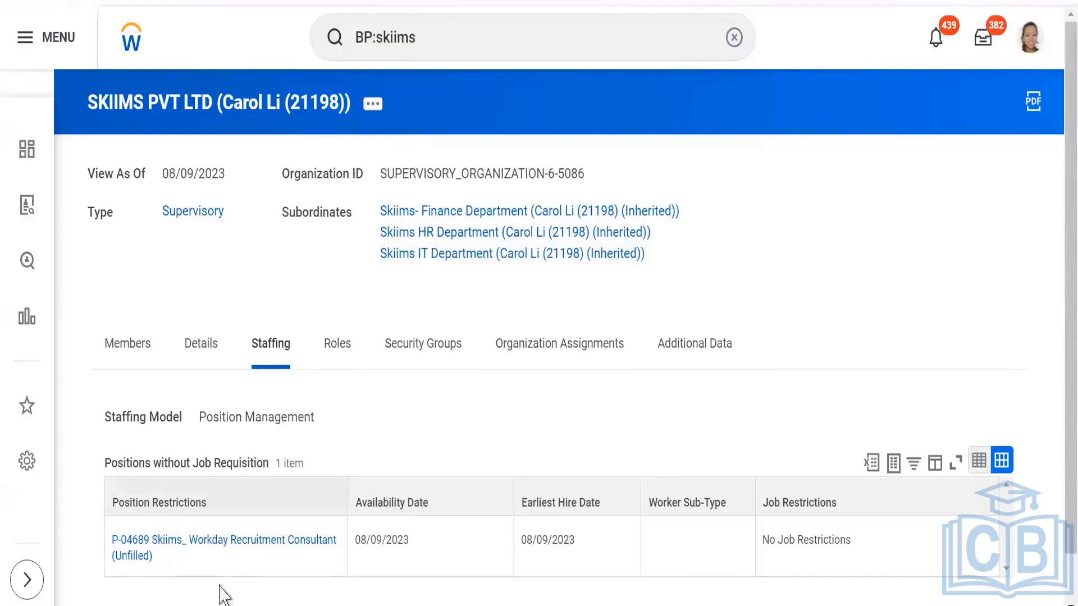
# - Replace the global search text with "Create job requis" and open the Create Job Requisition task
pyautogui.scroll(-1, 224, 397)
pyautogui.moveTo(144, 508)
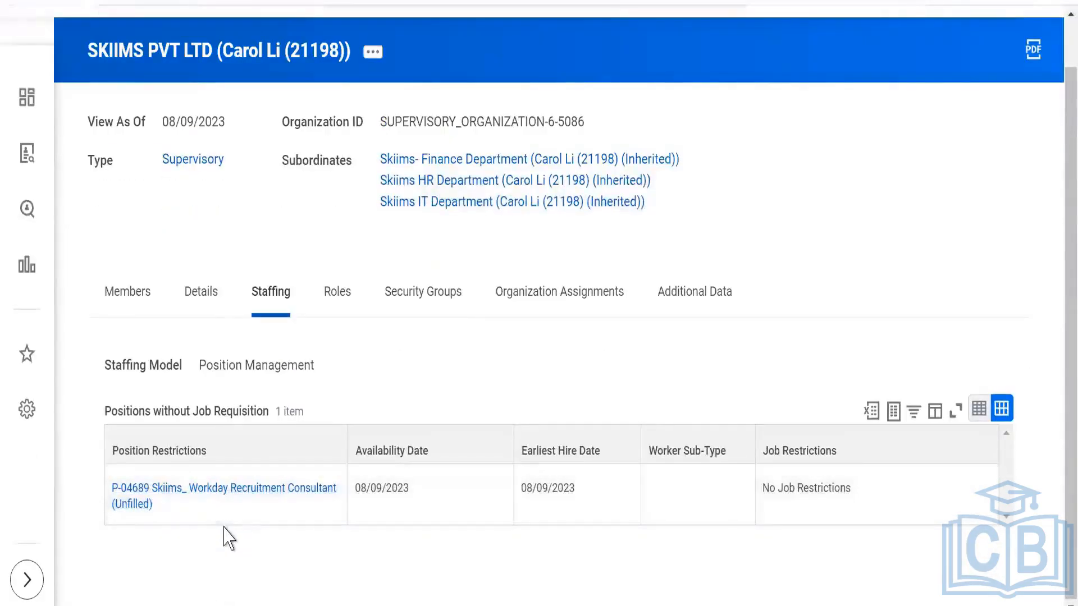
pyautogui.scroll(1, 330, 525)
pyautogui.click(449, 39)
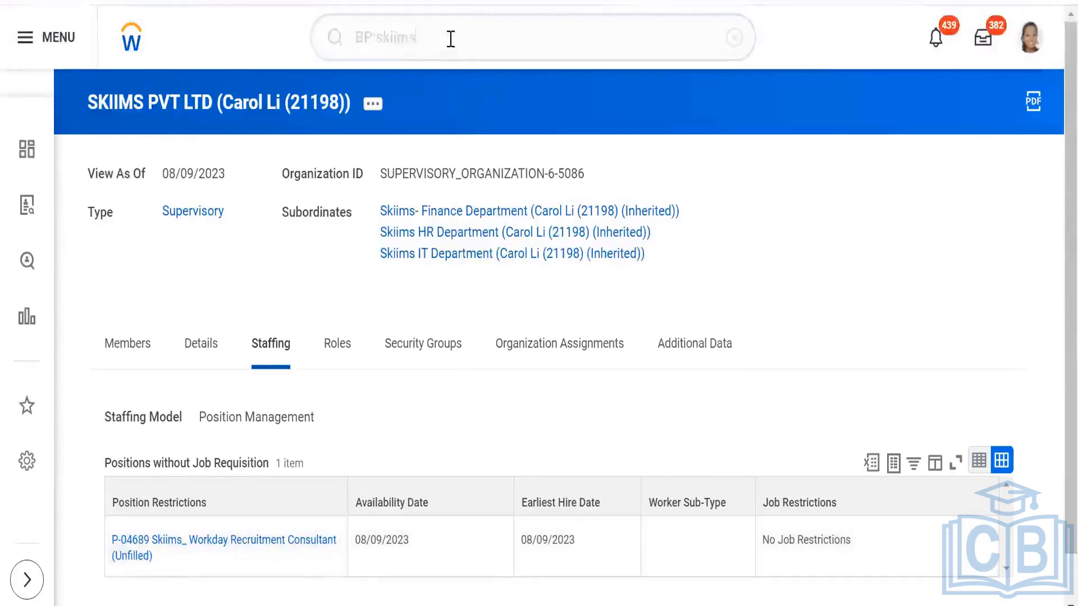
pyautogui.press('BackSpace')
pyautogui.press('BackSpace')
pyautogui.press('BackSpace')
pyautogui.press('BackSpace')
pyautogui.press('BackSpace')
pyautogui.press('BackSpace')
pyautogui.press('BackSpace')
pyautogui.press('BackSpace')
pyautogui.press('BackSpace')
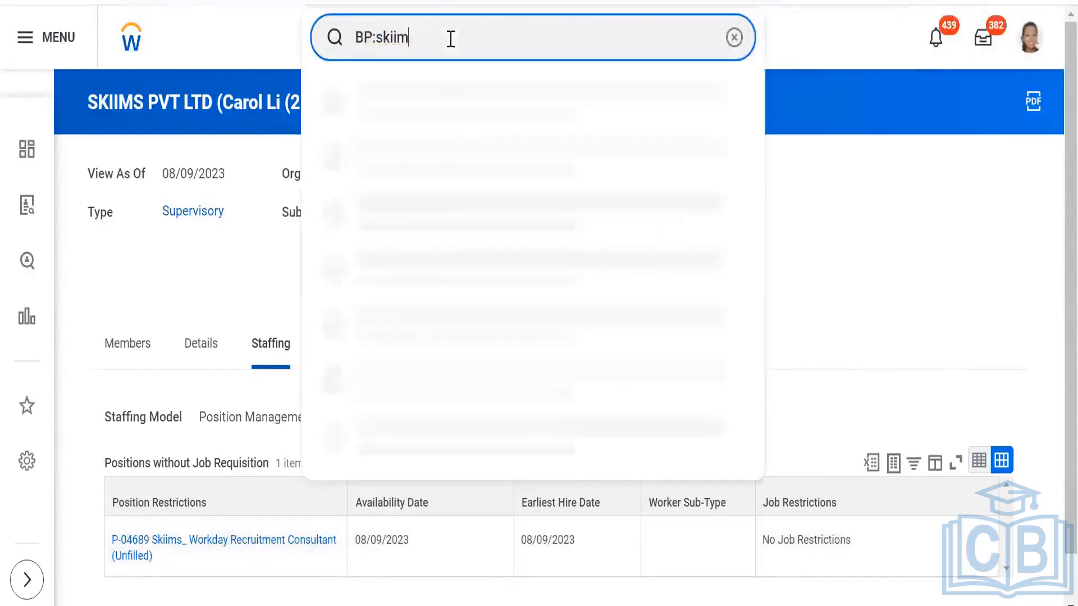
pyautogui.write('Cr')
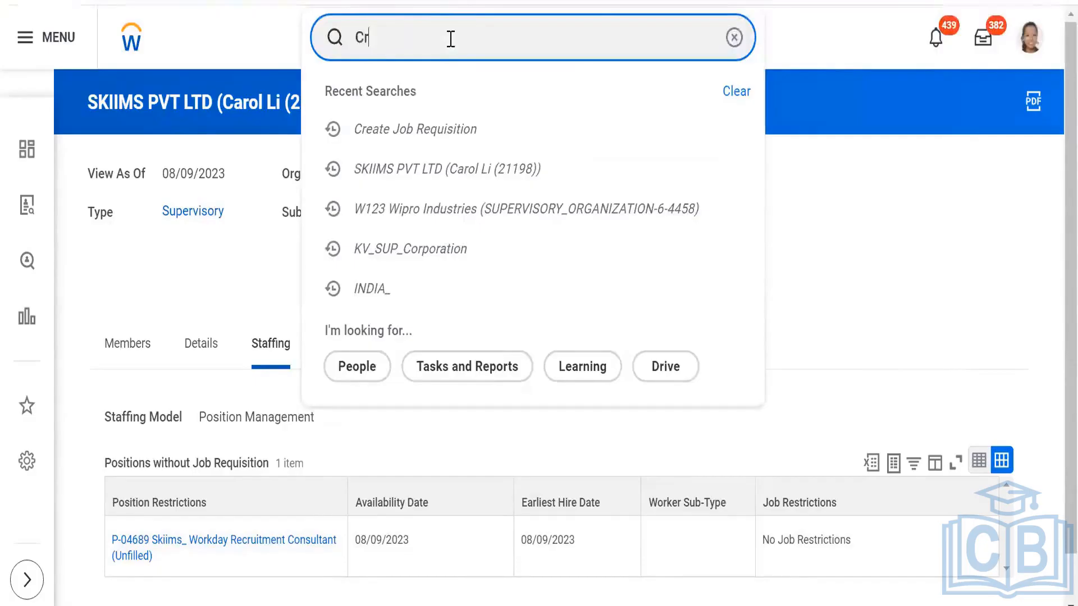
pyautogui.write('eate jo')
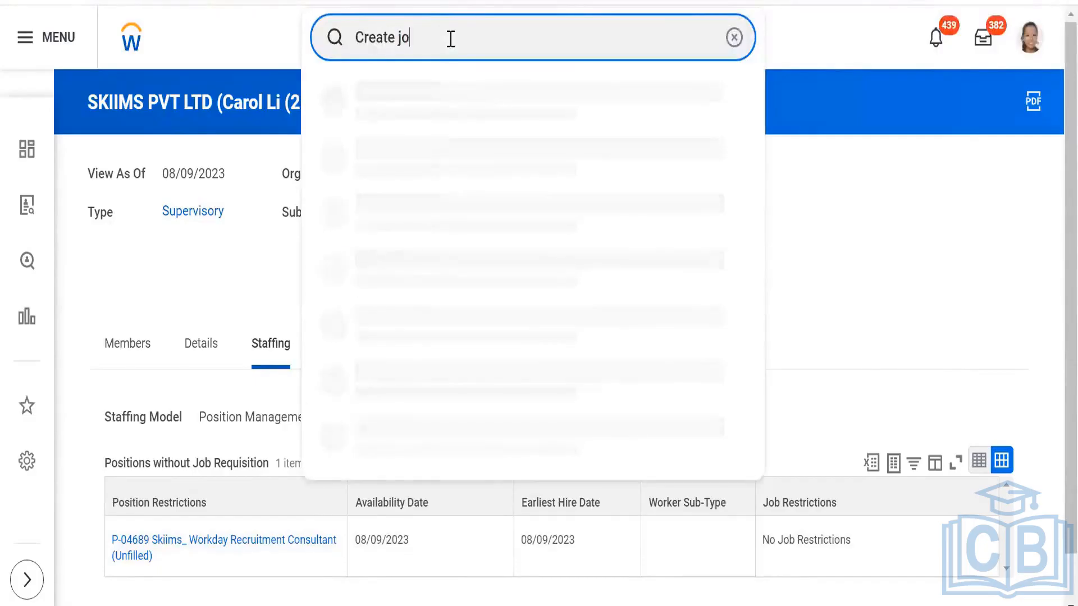
pyautogui.write('b requis')
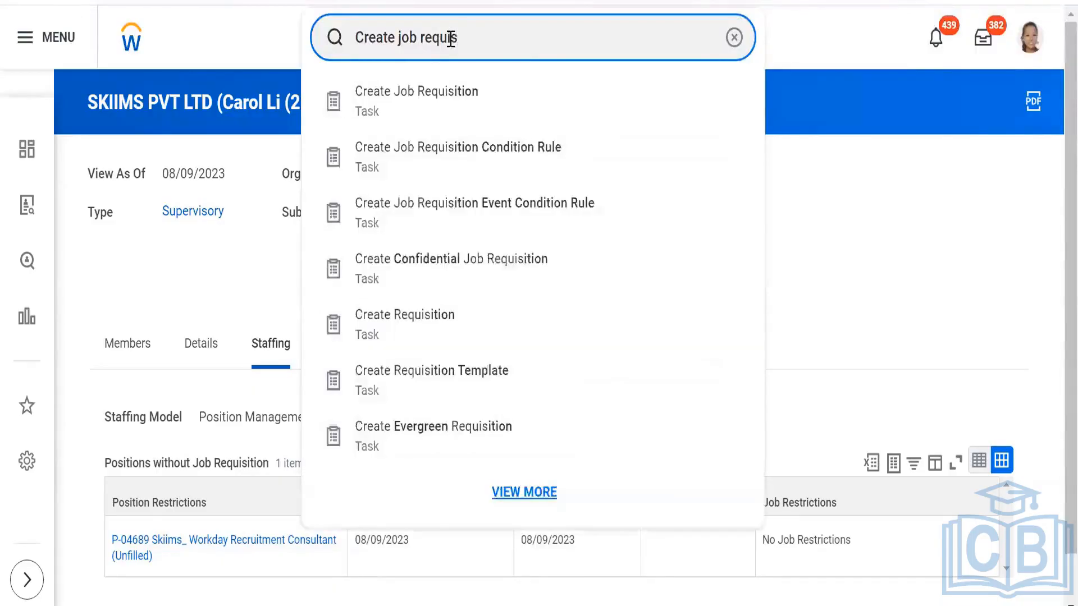
pyautogui.click(436, 109)
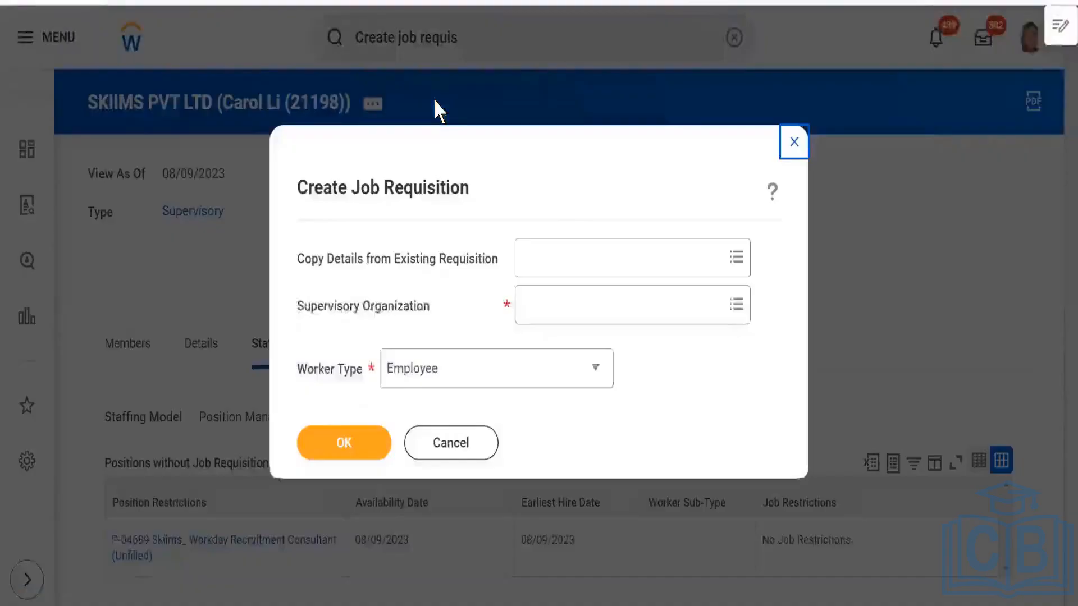
# - Search for "skiims" and select SKIIMS PVT LTD as the job requisition's supervisory organization
pyautogui.click(569, 308)
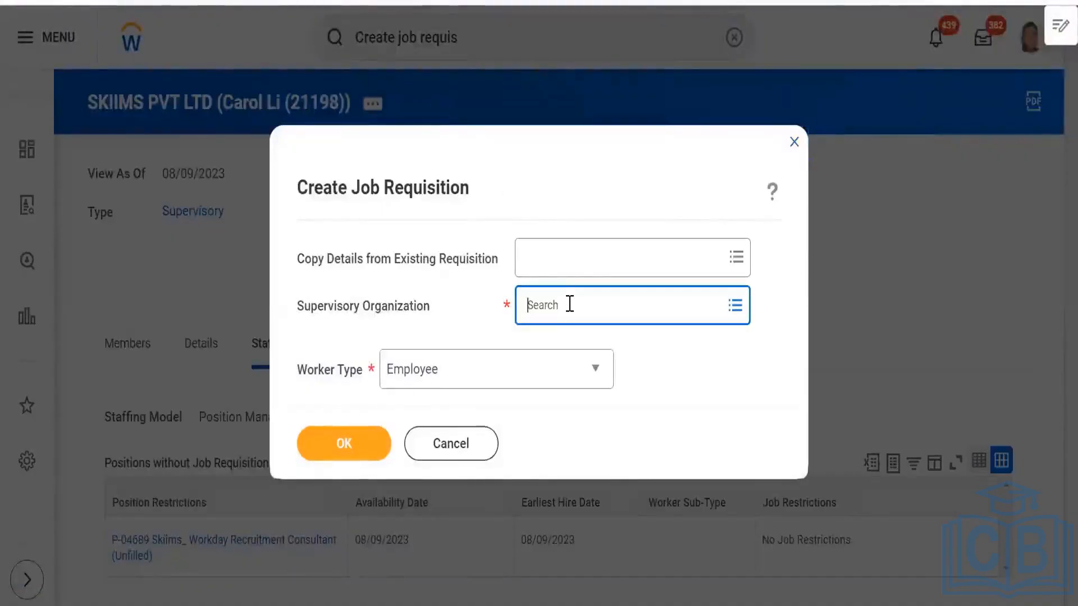
pyautogui.write('skiims')
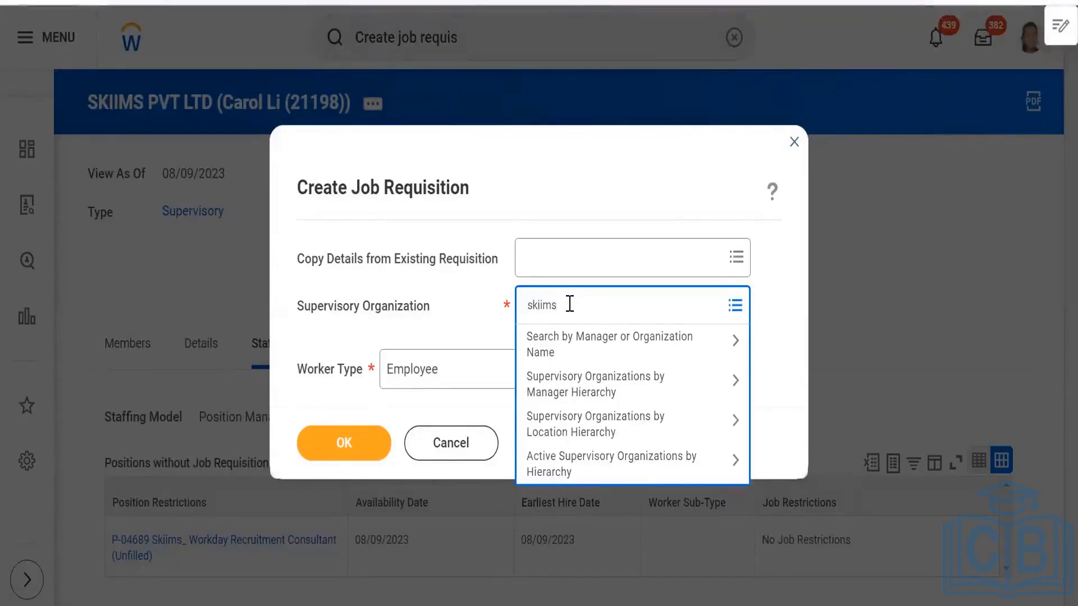
pyautogui.press('Return')
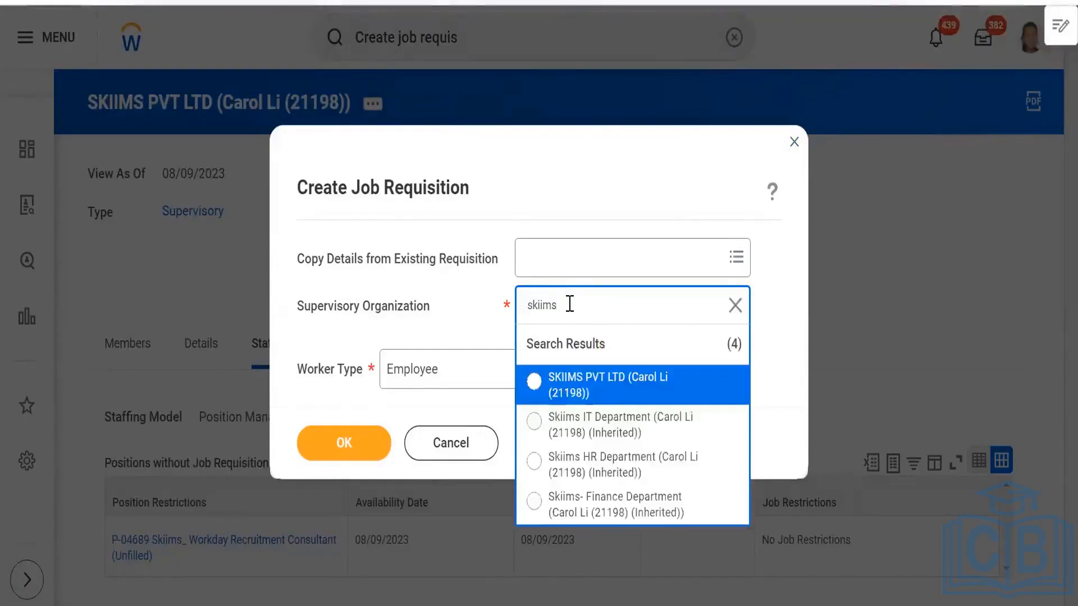
pyautogui.click(597, 390)
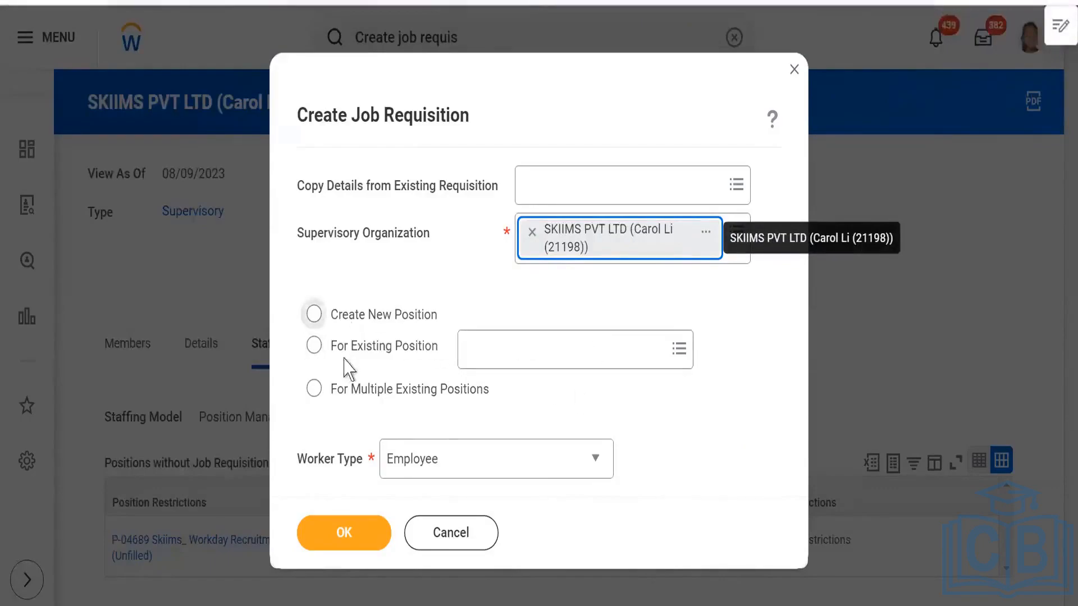
# - Base the requisition on existing position P-04689 Skiims_ Workday Recruitment Consultant, keep worker type Employee, and confirm, closing the job openings overlay
pyautogui.click(316, 348)
pyautogui.click(495, 348)
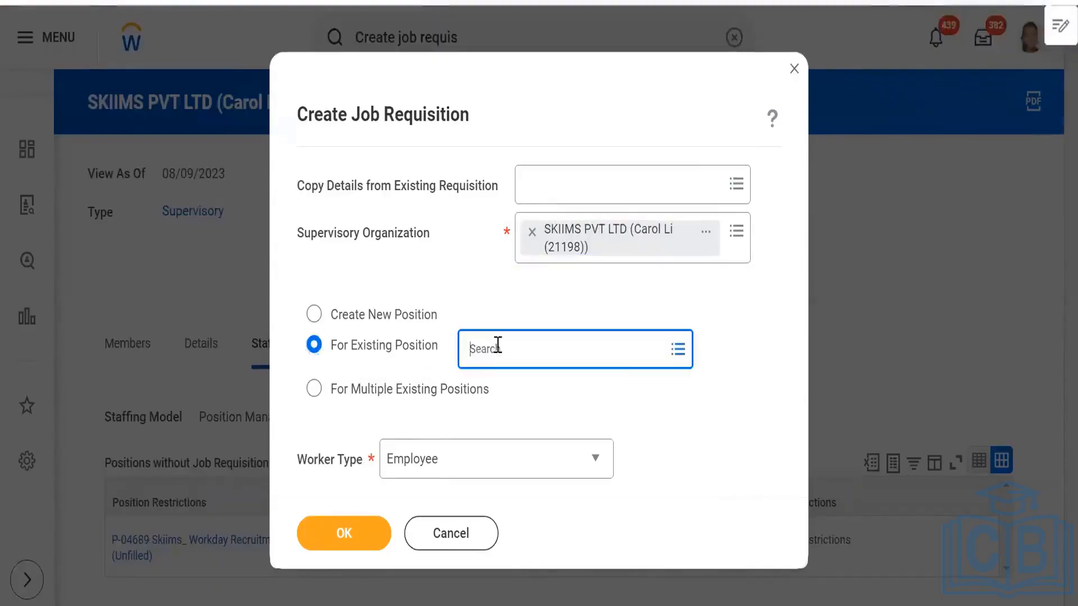
pyautogui.write('skiims')
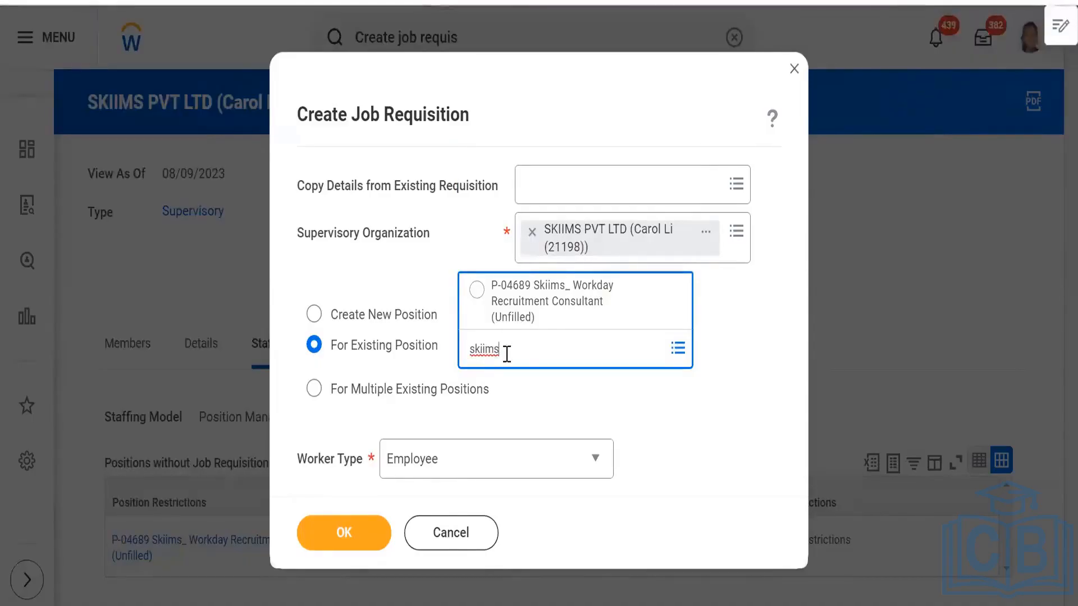
pyautogui.click(476, 290)
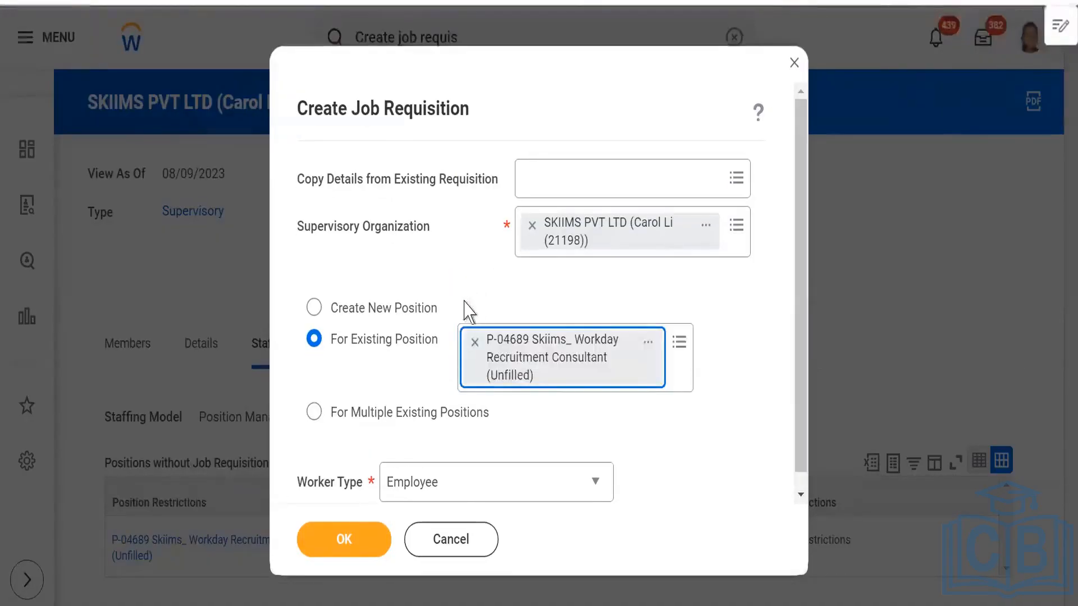
pyautogui.click(362, 547)
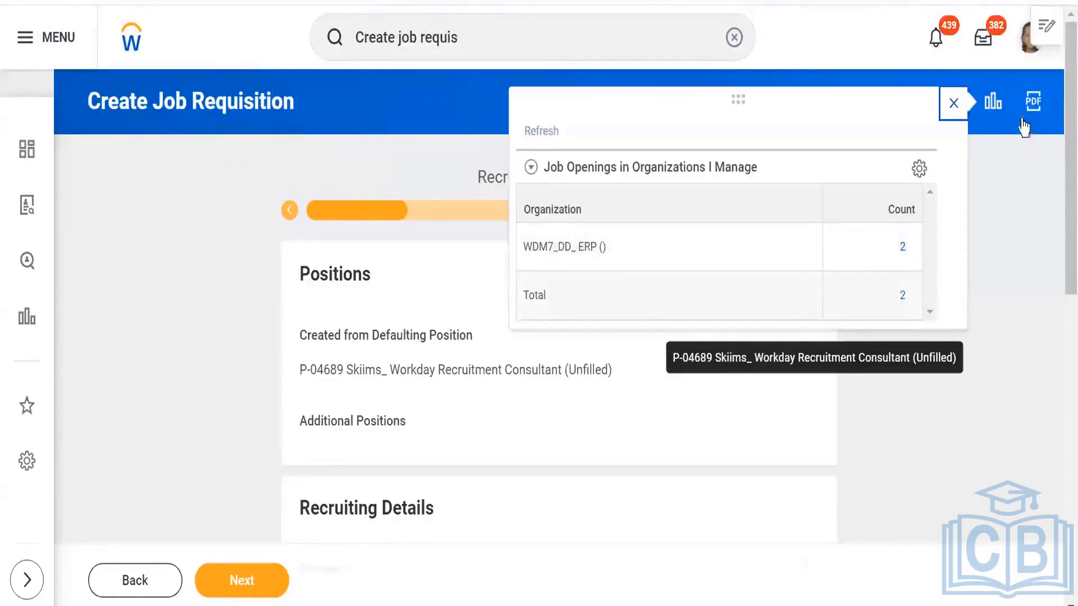
pyautogui.click(952, 106)
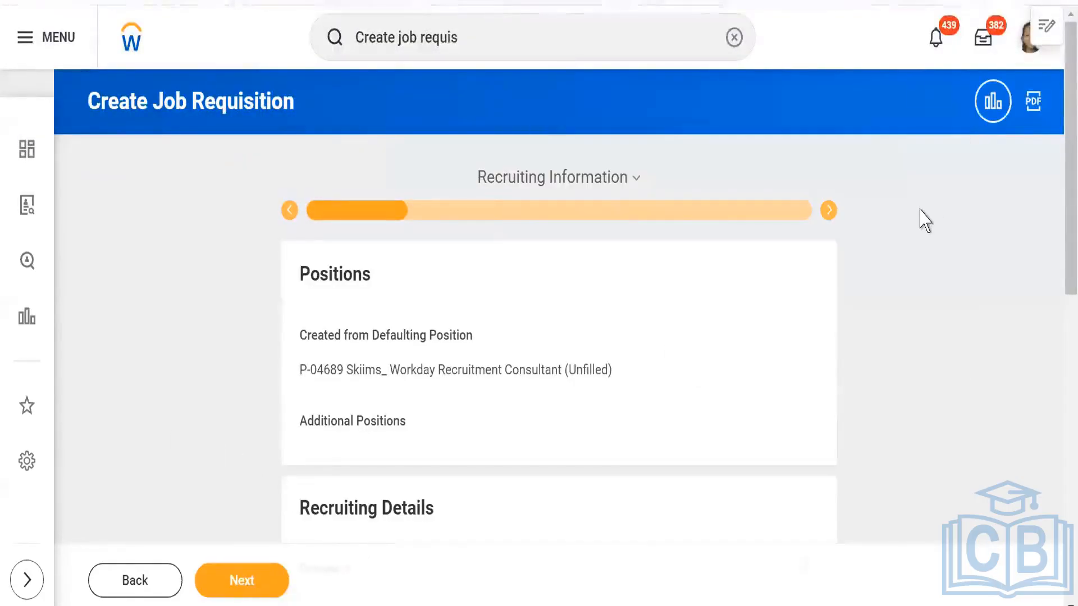
# - Review the requisition's section list and set the recruiting reason to New position > Previously approved staff addition
pyautogui.click(636, 180)
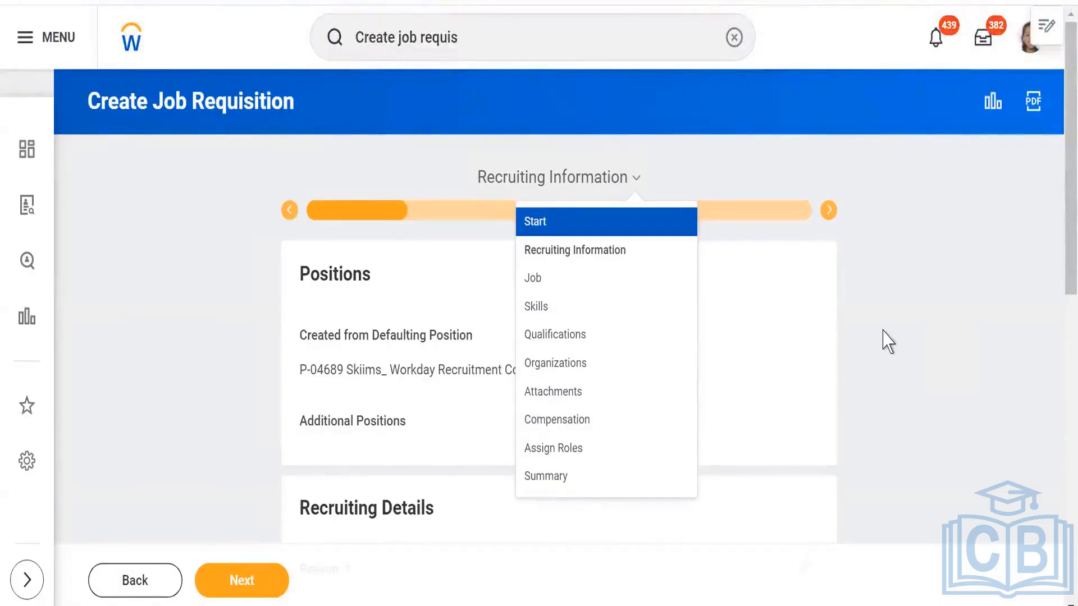
pyautogui.click(860, 361)
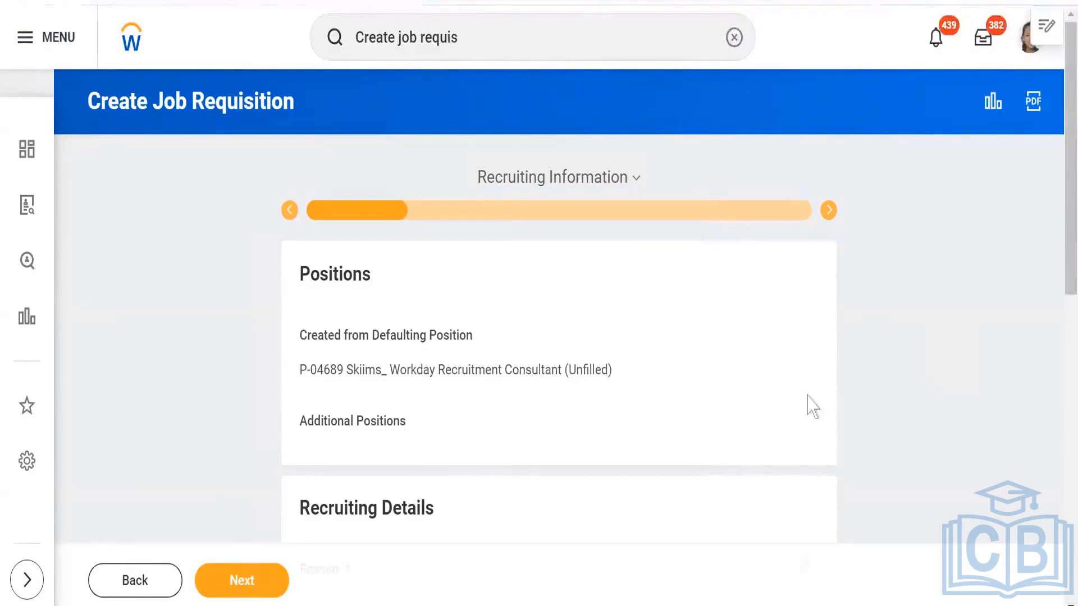
pyautogui.scroll(-4, 213, 421)
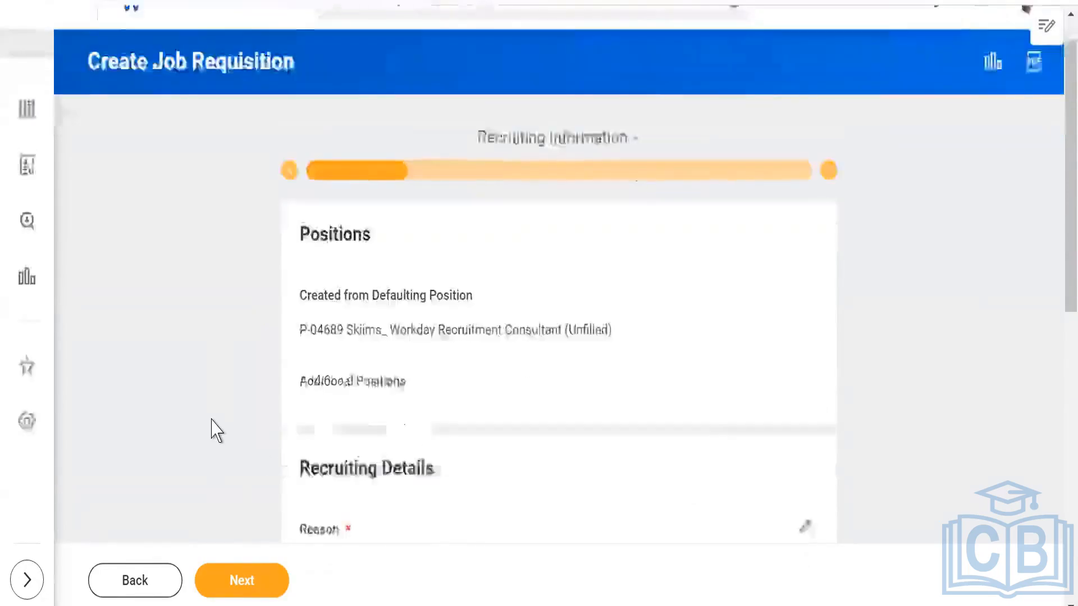
pyautogui.scroll(-1, 212, 420)
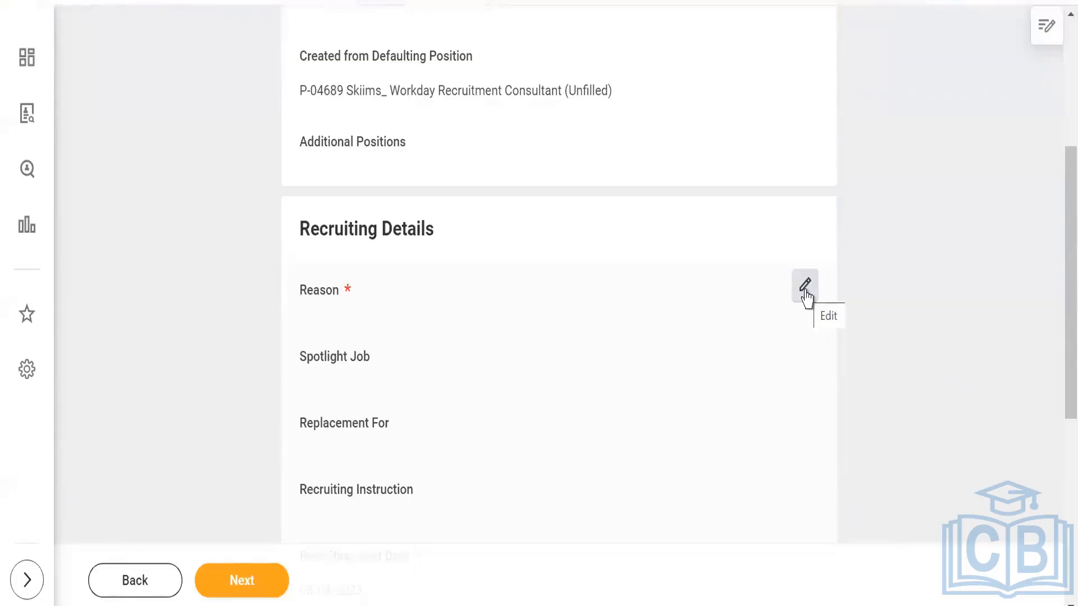
pyautogui.click(805, 288)
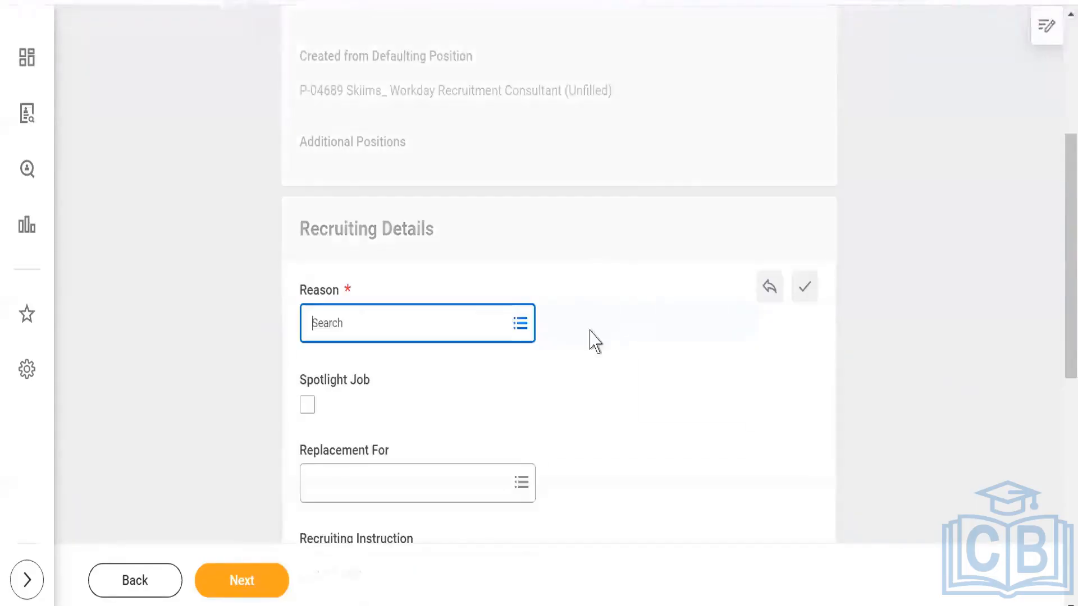
pyautogui.click(474, 329)
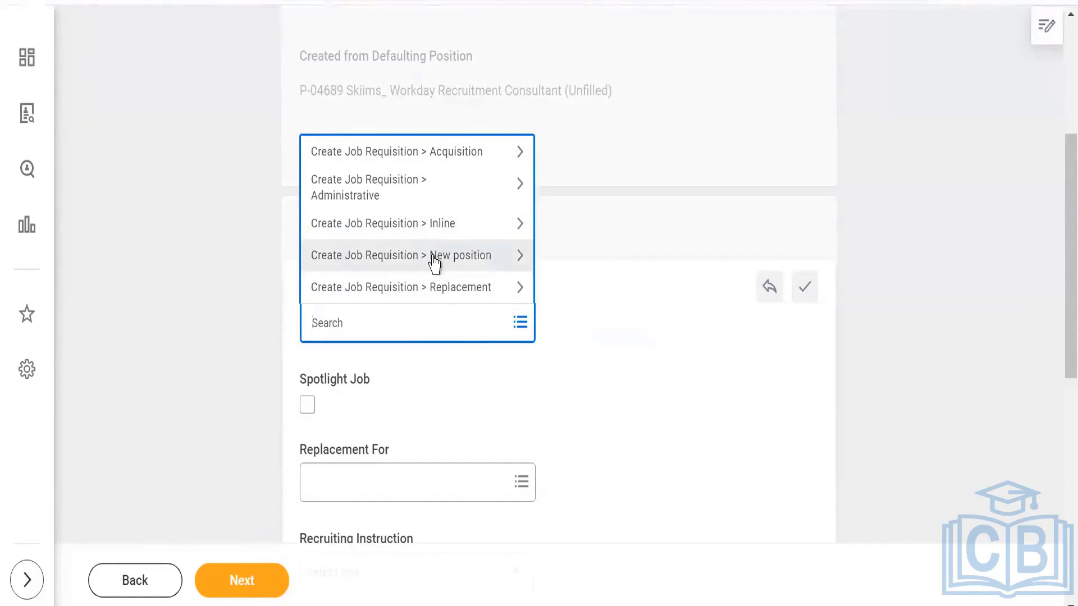
pyautogui.click(434, 257)
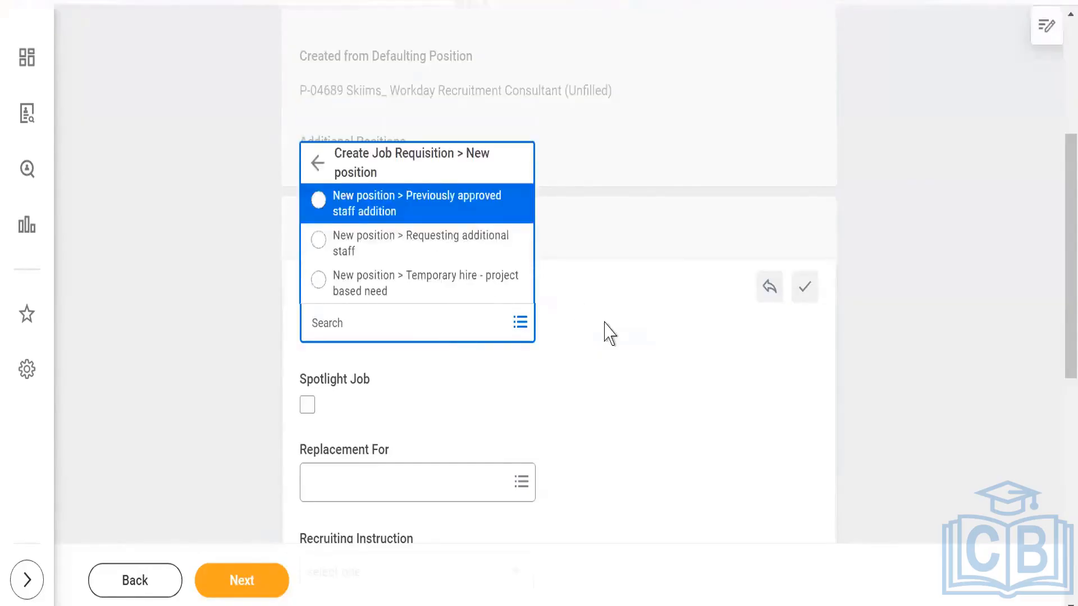
pyautogui.click(407, 209)
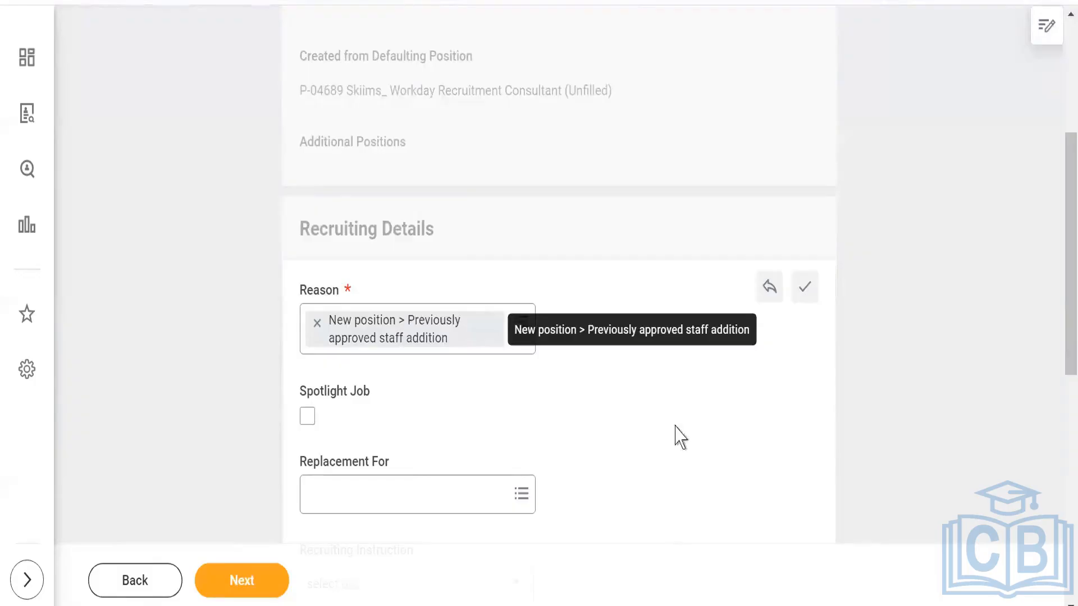
# - Mark the requisition as a Spotlight Job and set its recruiting instruction to Post Externally Only, leaving Replacement For empty
pyautogui.moveTo(1060, 303); pyautogui.dragTo(1059, 385)
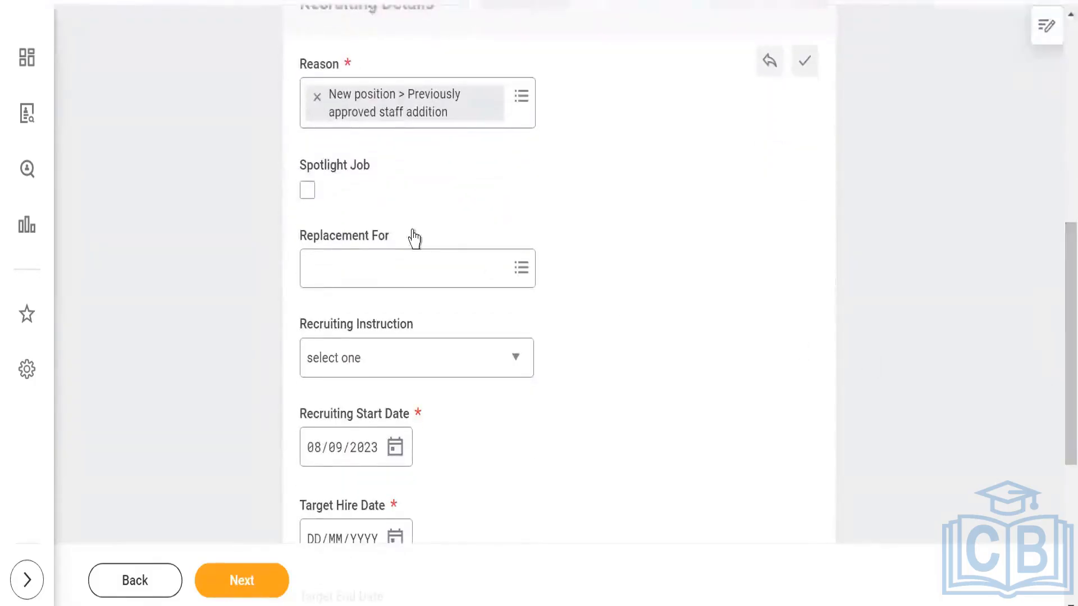
pyautogui.click(307, 194)
pyautogui.click(504, 272)
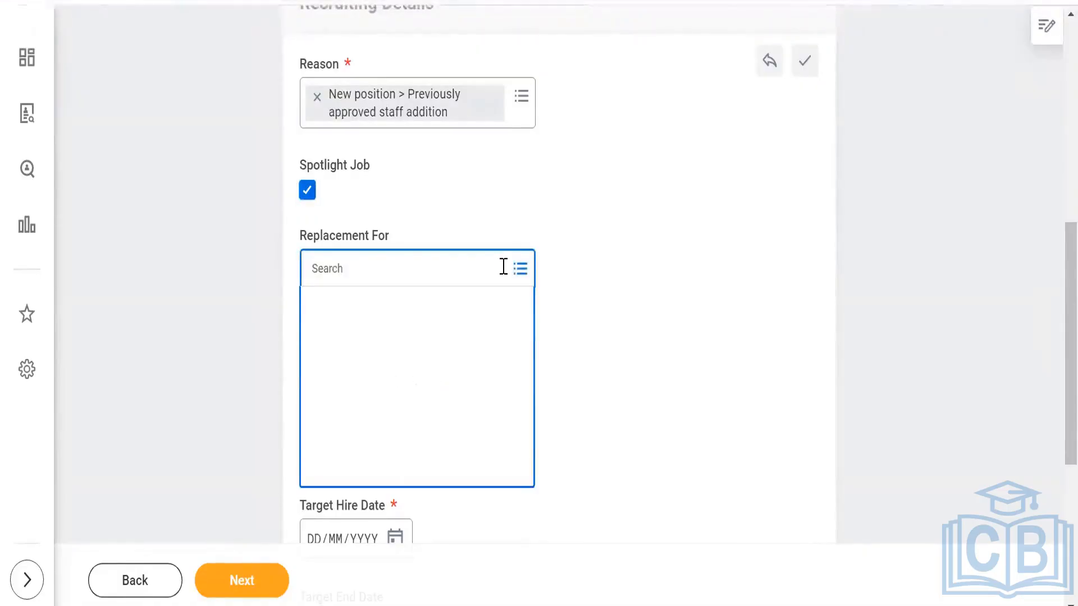
pyautogui.click(645, 199)
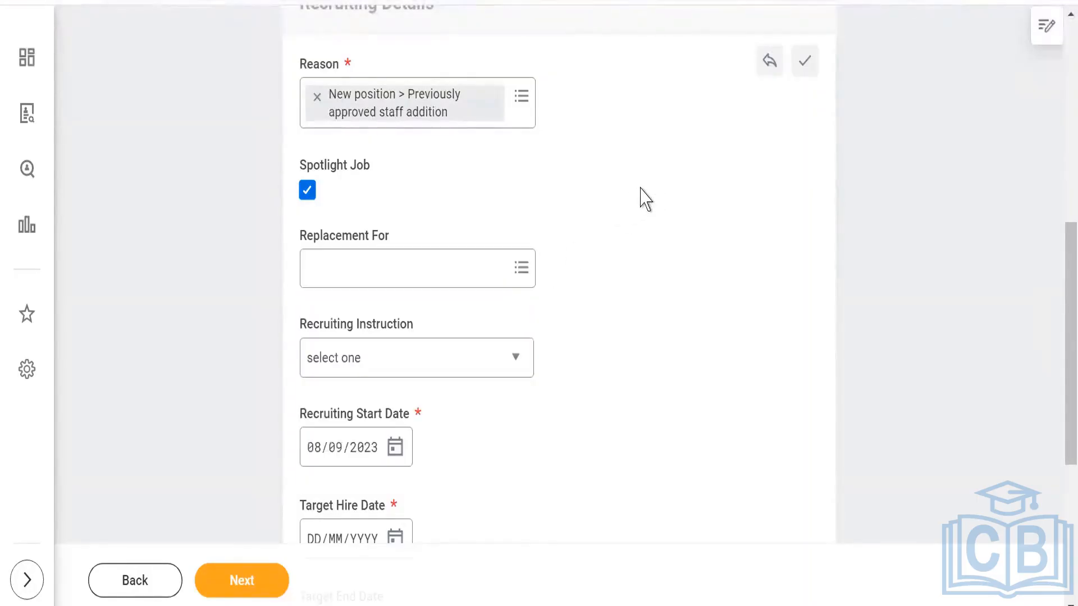
pyautogui.click(515, 363)
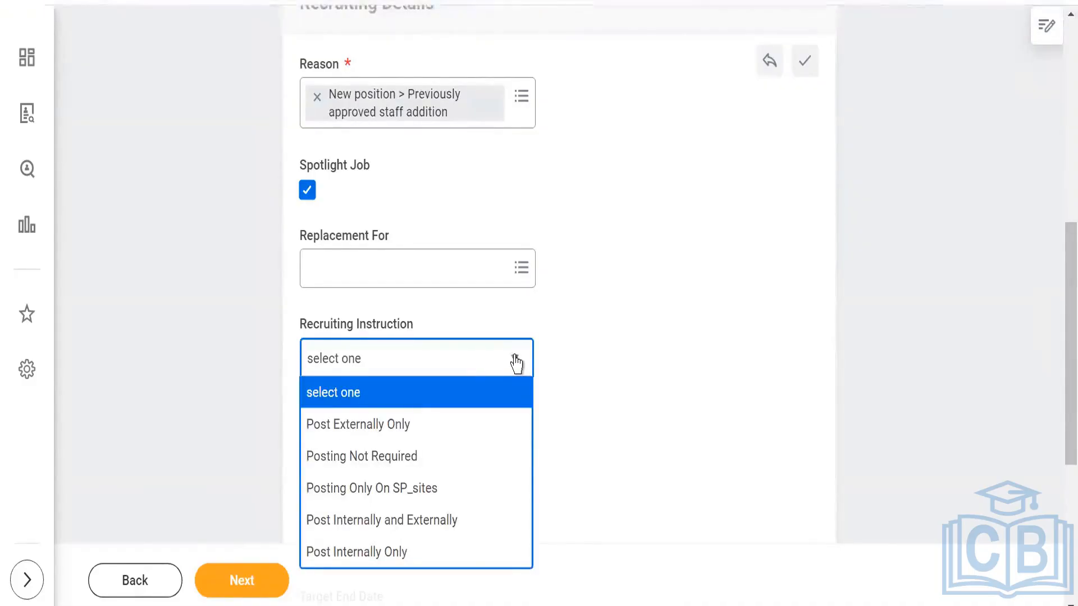
pyautogui.click(376, 429)
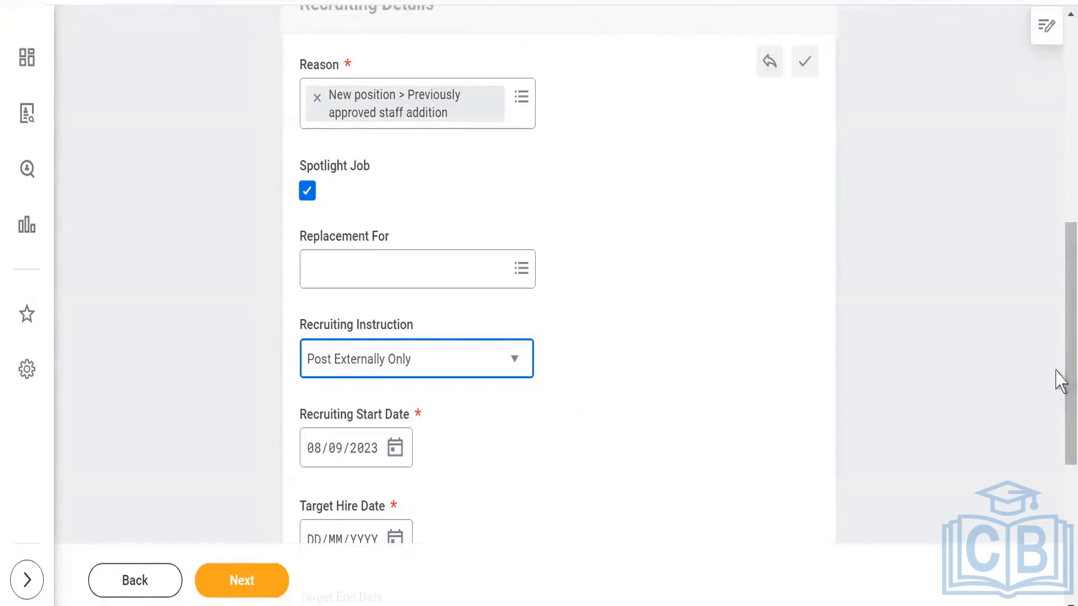
# - Keep 08/09/2023 as the recruiting start date and set the target hire date to 09/10/2023
pyautogui.moveTo(1060, 382); pyautogui.dragTo(1061, 469)
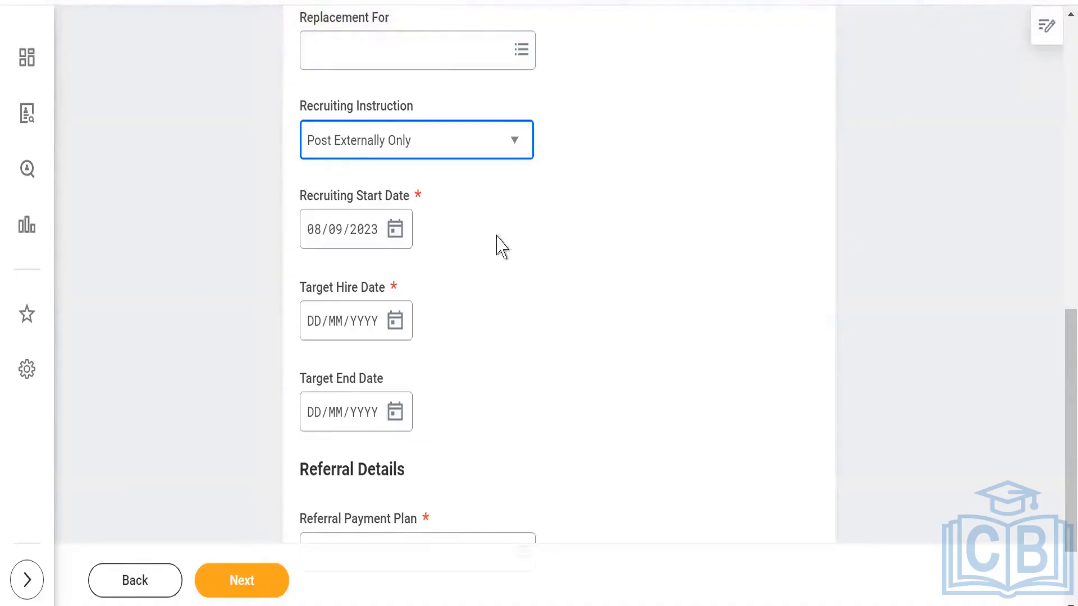
pyautogui.click(394, 231)
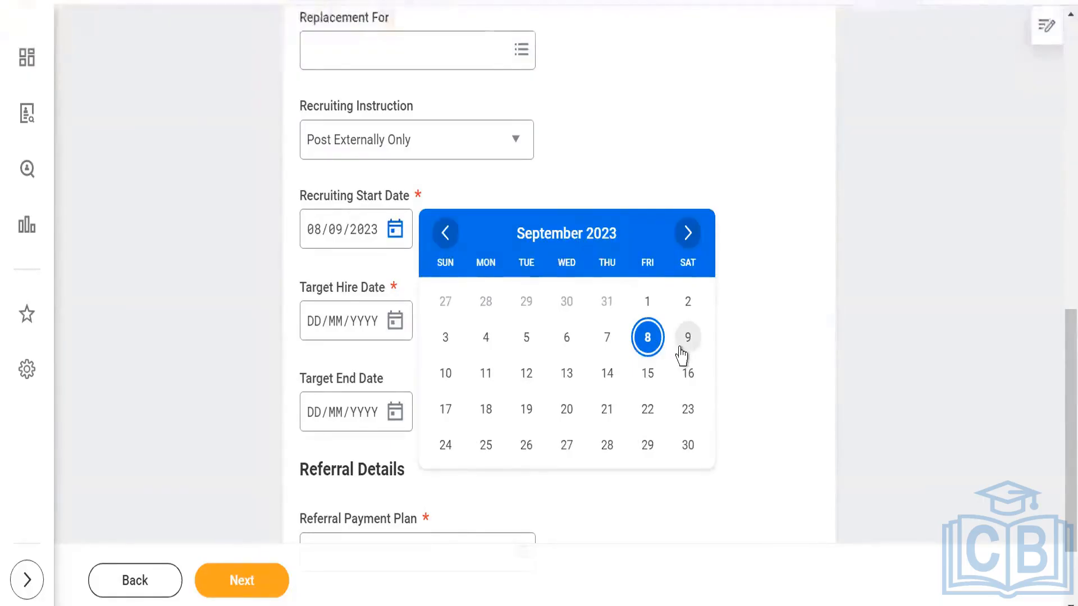
pyautogui.click(645, 163)
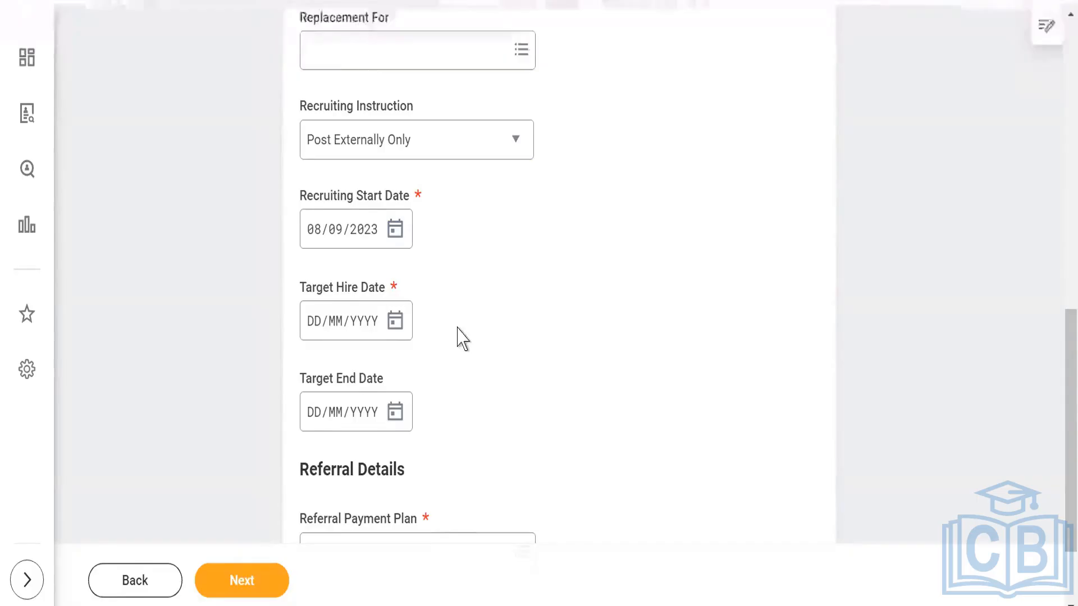
pyautogui.click(396, 324)
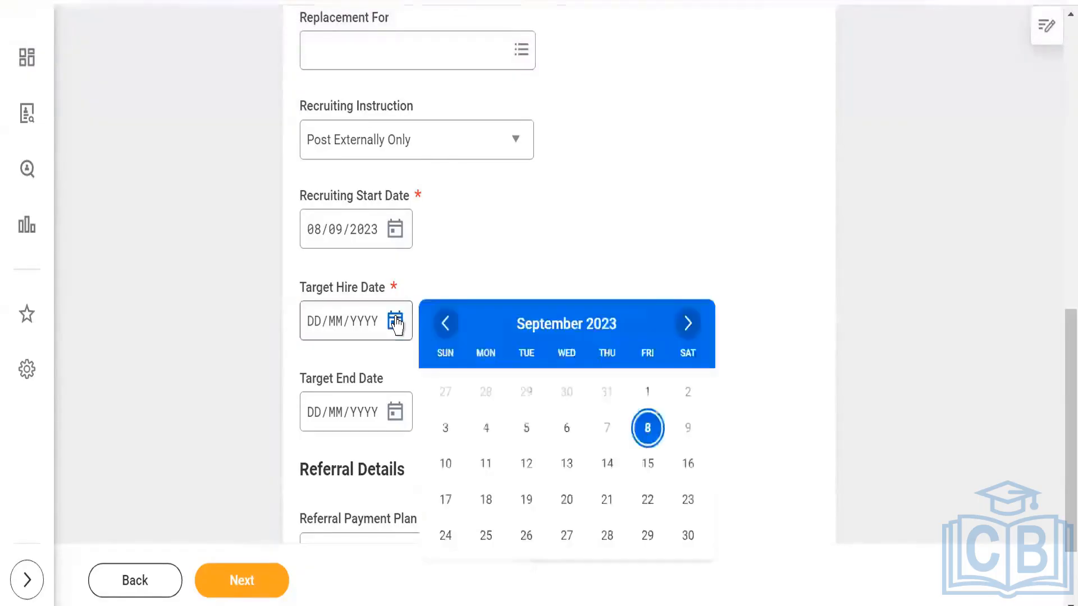
pyautogui.click(688, 324)
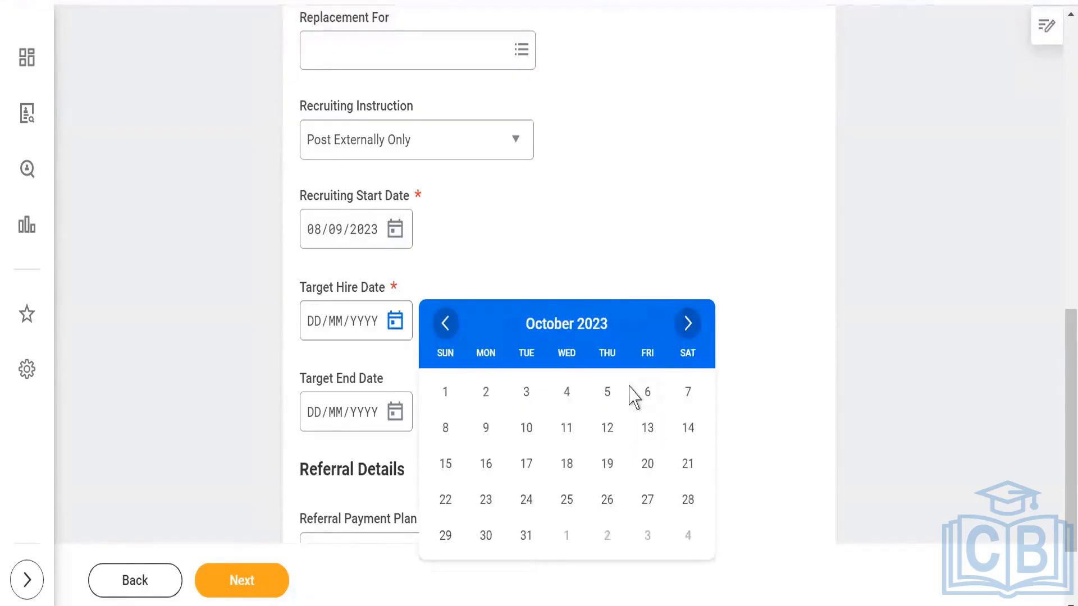
pyautogui.click(485, 438)
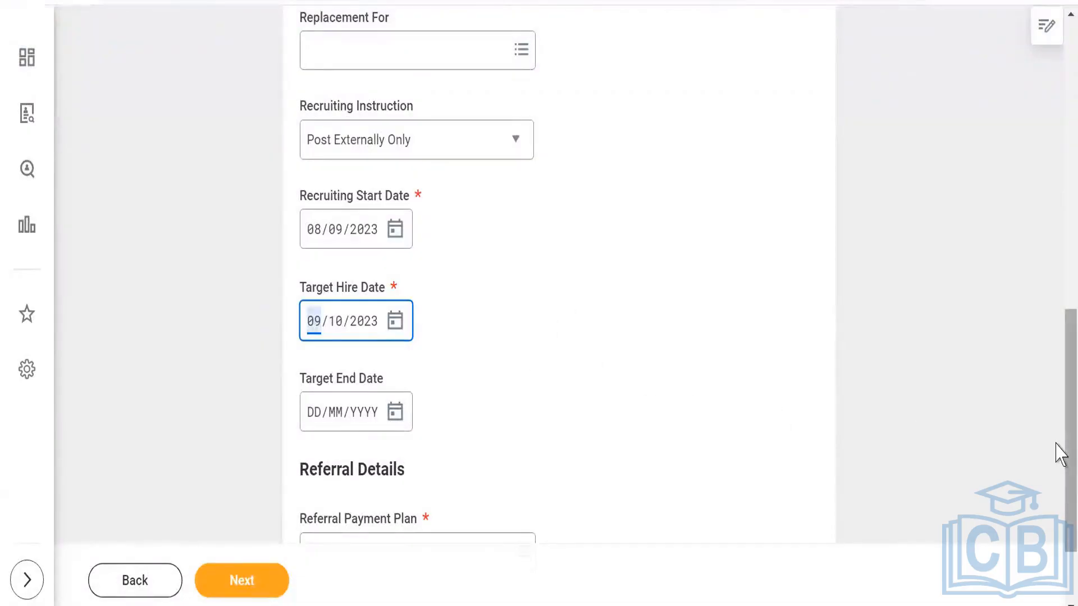
# - Choose Standard Referral as the referral payment plan and continue to the Job section
pyautogui.scroll(-3, 1058, 494)
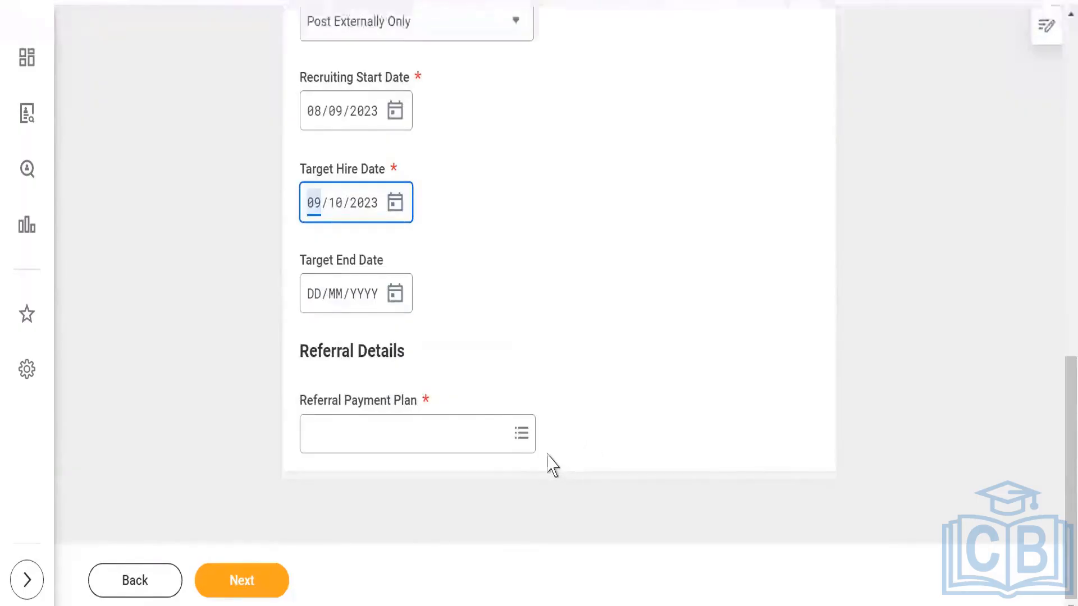
pyautogui.click(522, 435)
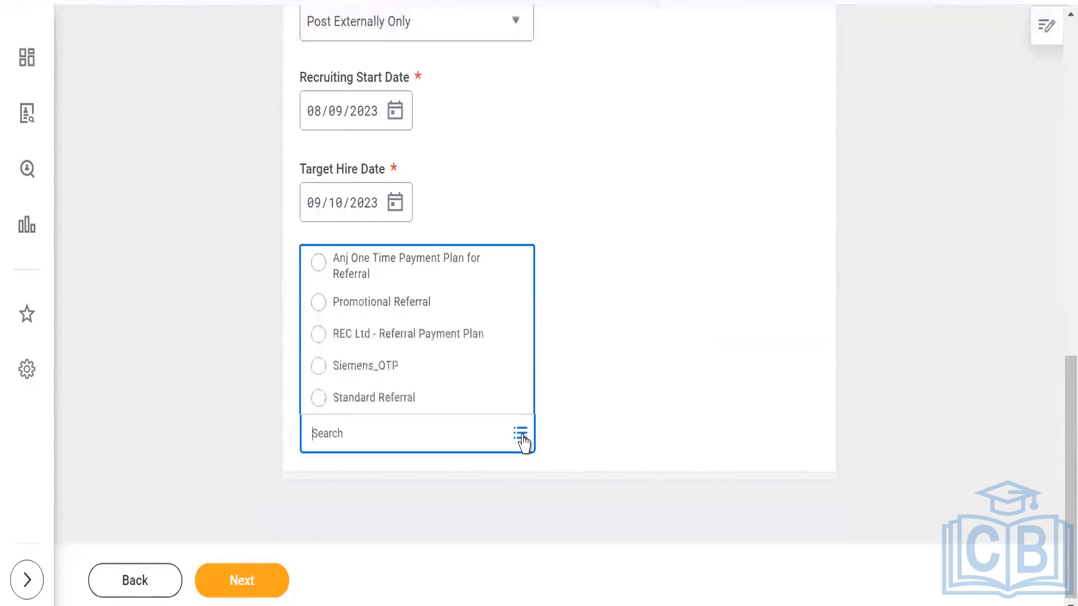
pyautogui.click(379, 399)
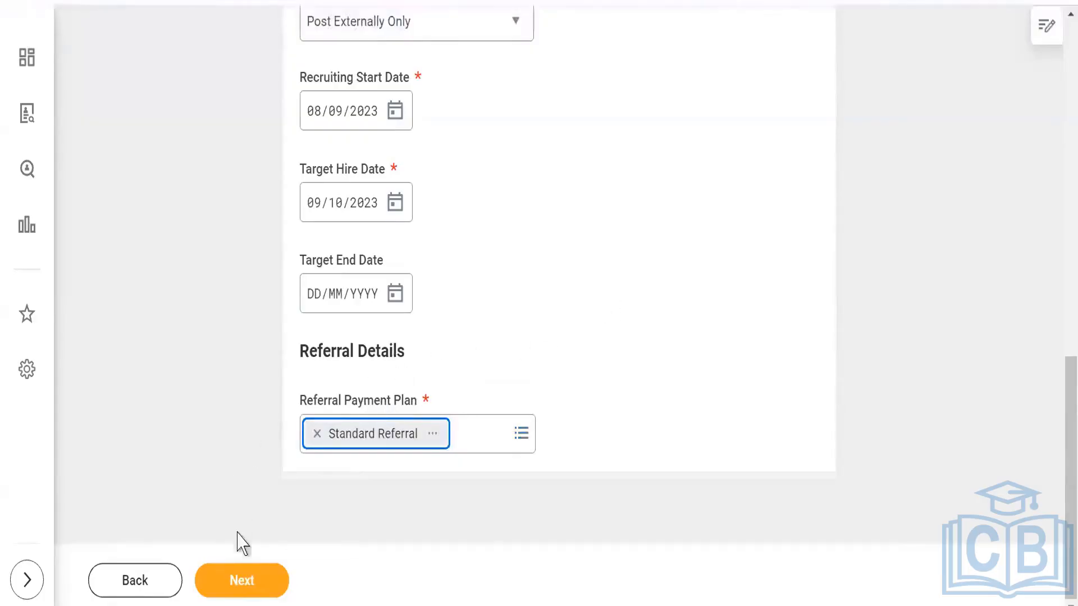
pyautogui.click(243, 583)
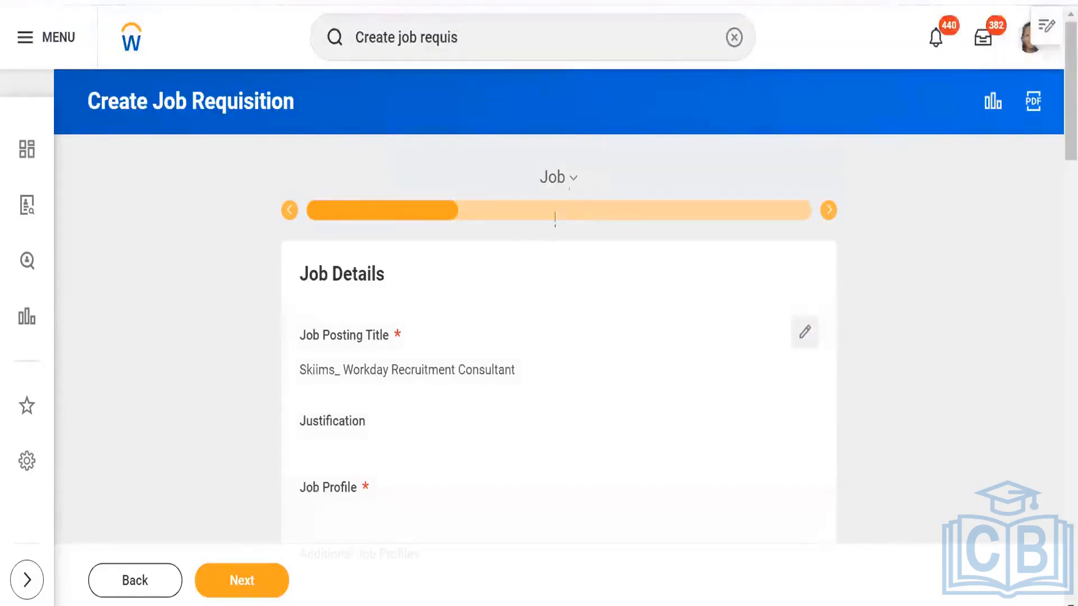
# - Open the job details for editing and find the job profile with "skiims", assigning Skiims _Workday Functional
pyautogui.click(571, 180)
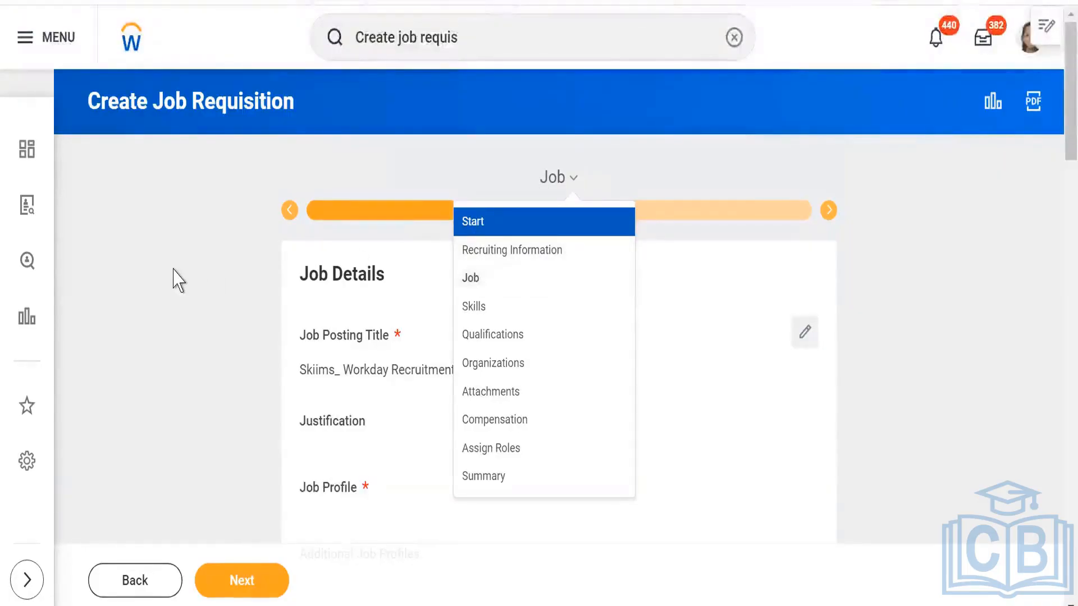
pyautogui.click(638, 349)
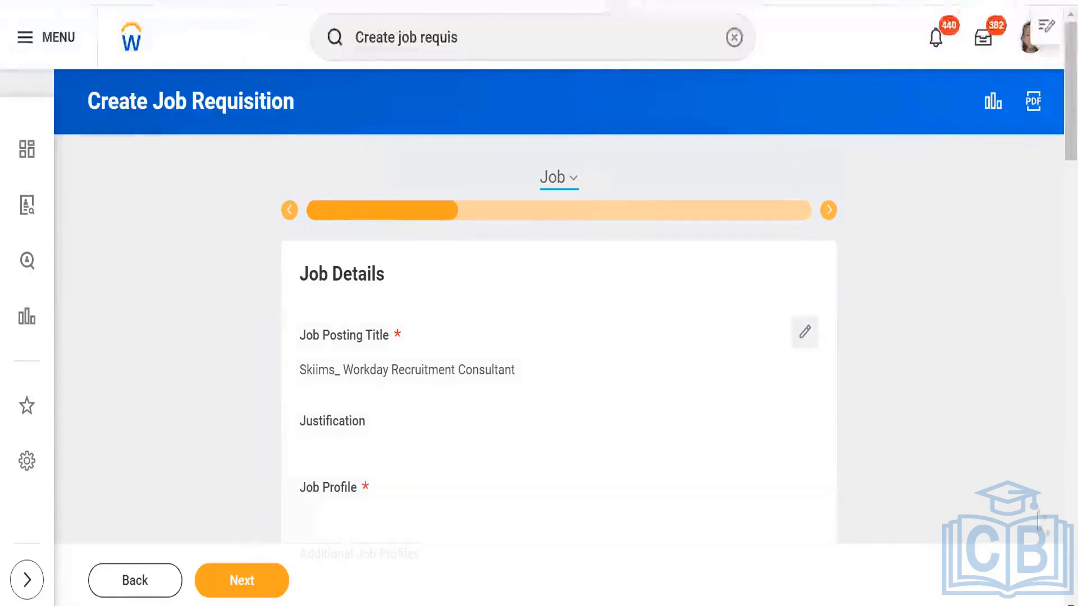
pyautogui.scroll(-1, 539, 303)
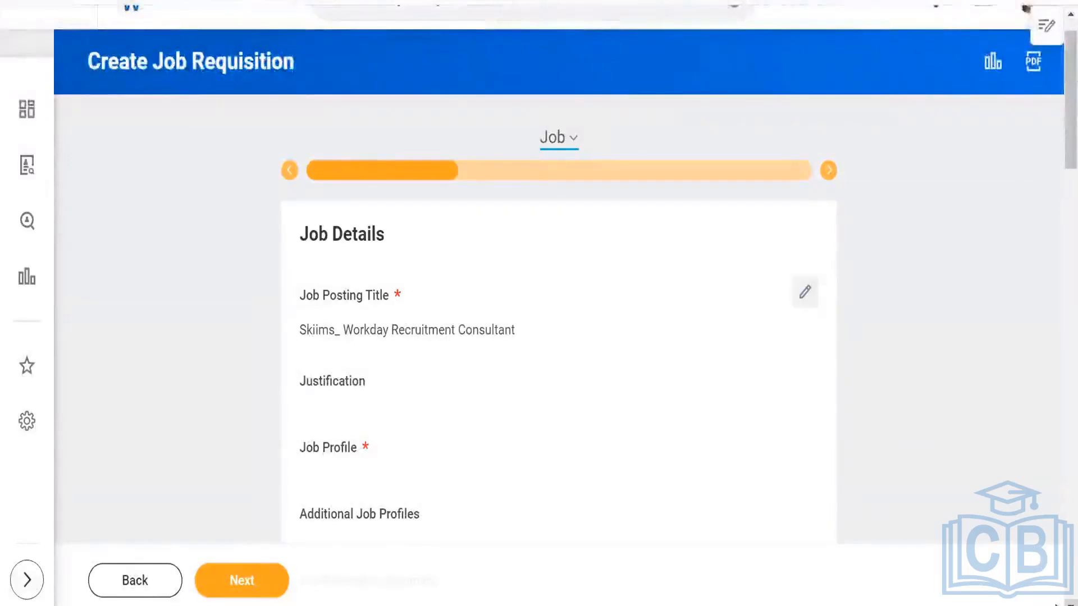
pyautogui.scroll(-1, 1060, 598)
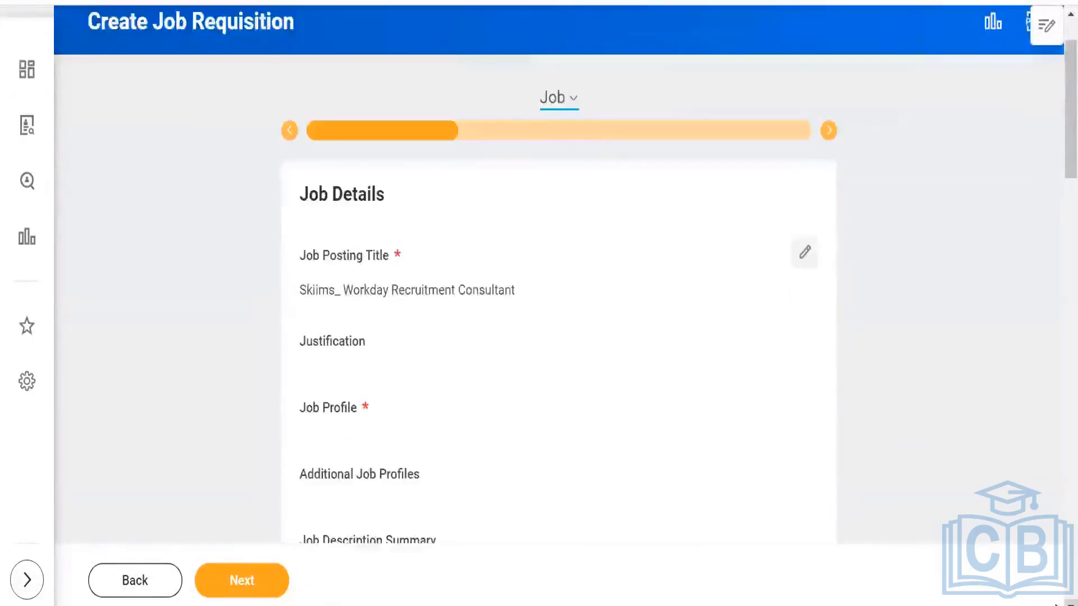
pyautogui.scroll(-2, 1056, 602)
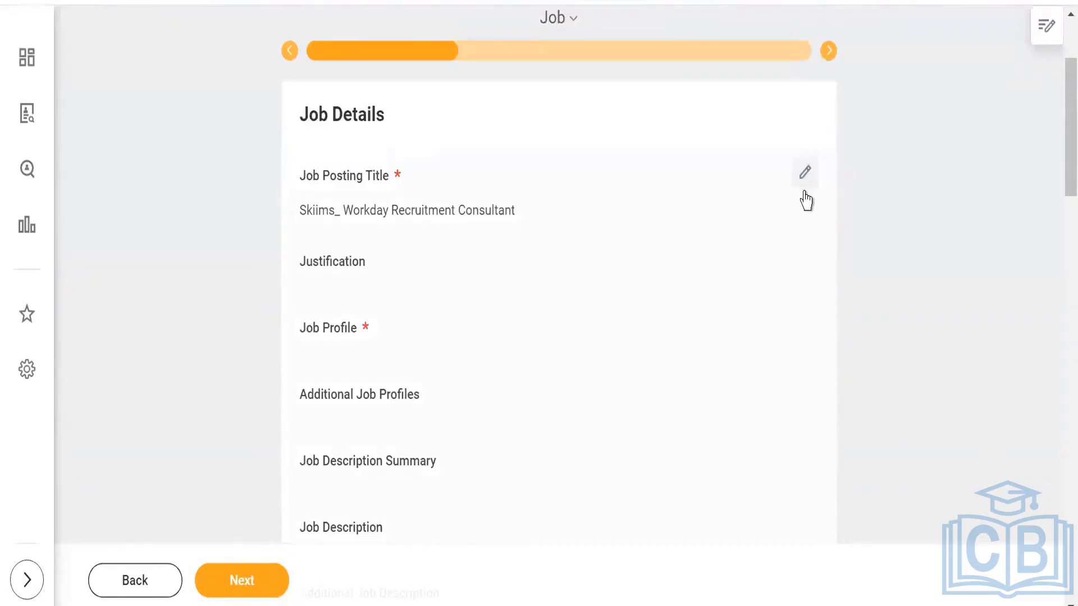
pyautogui.click(806, 173)
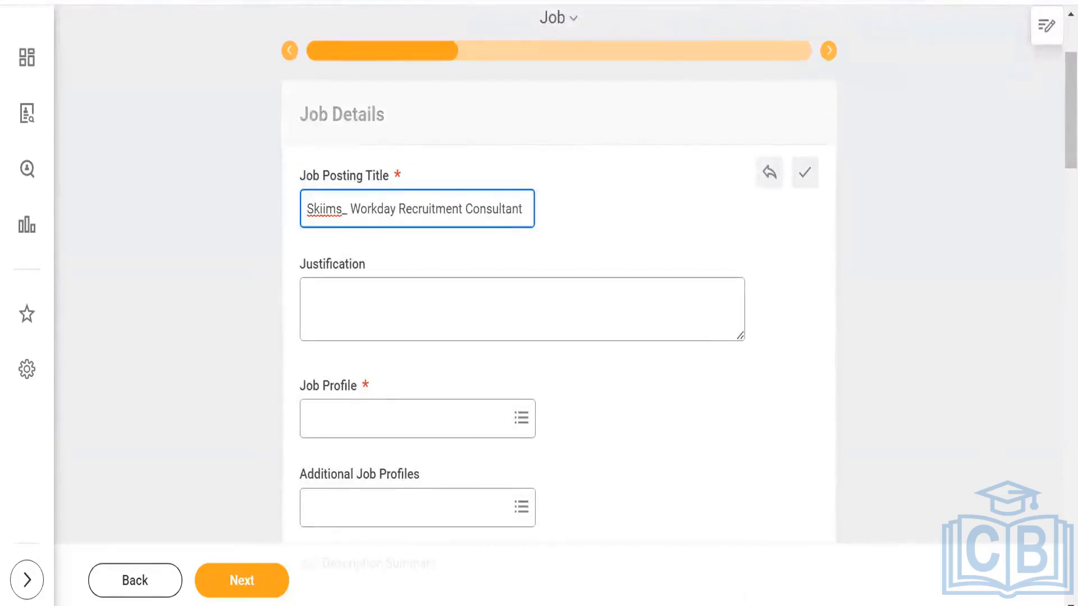
pyautogui.click(434, 425)
pyautogui.write('skiims')
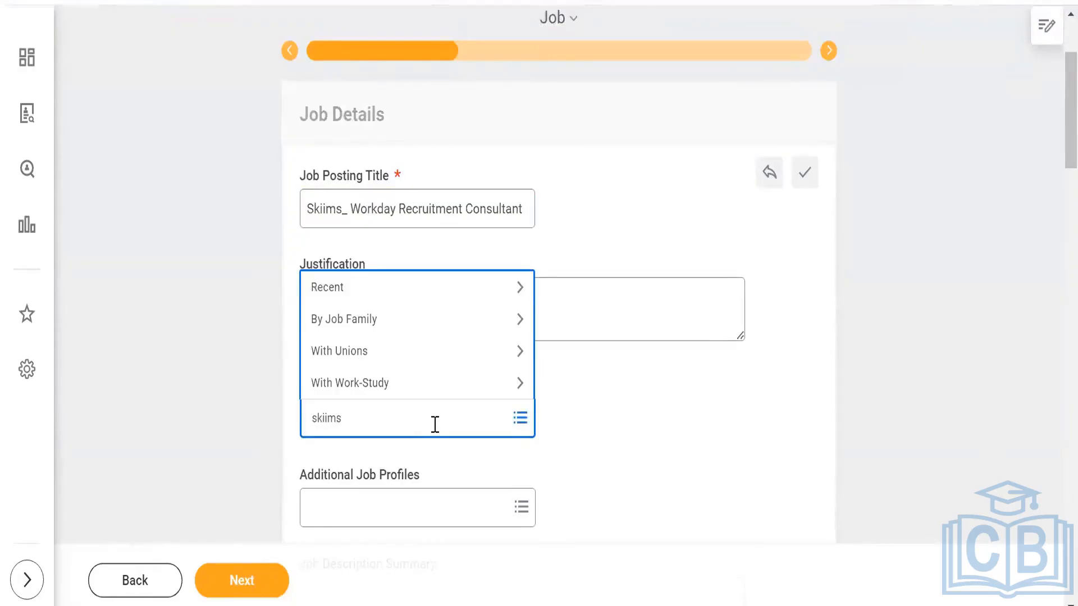
pyautogui.press('Return')
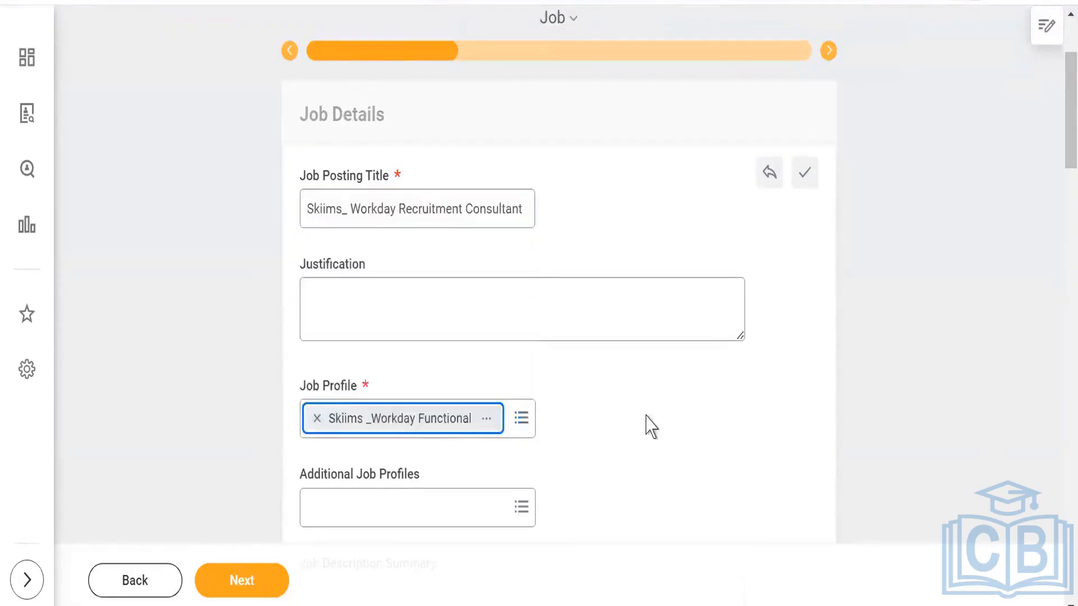
# - Write "This position Requires 2+ yrs of relevant exp in Workday Recruitment." as the first line of the Job Description Summary
pyautogui.scroll(-3, 649, 411)
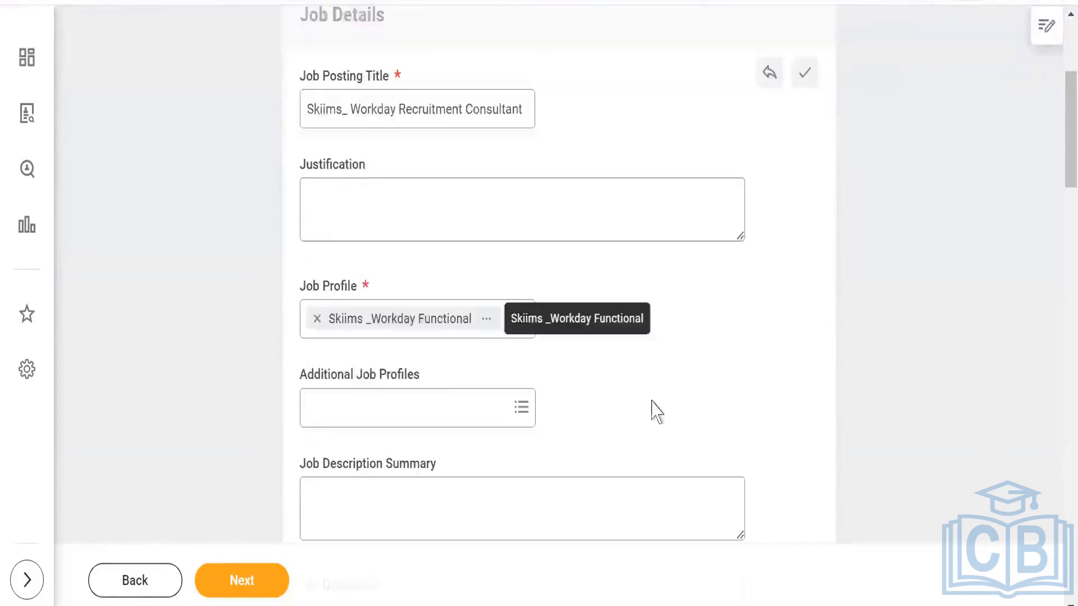
pyautogui.scroll(-2, 708, 364)
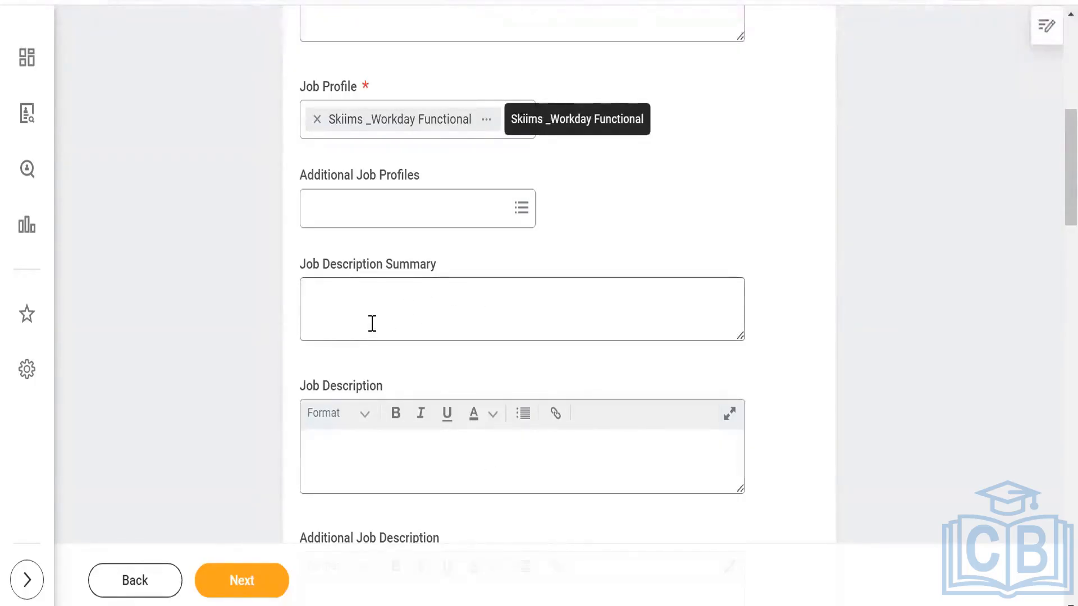
pyautogui.click(346, 289)
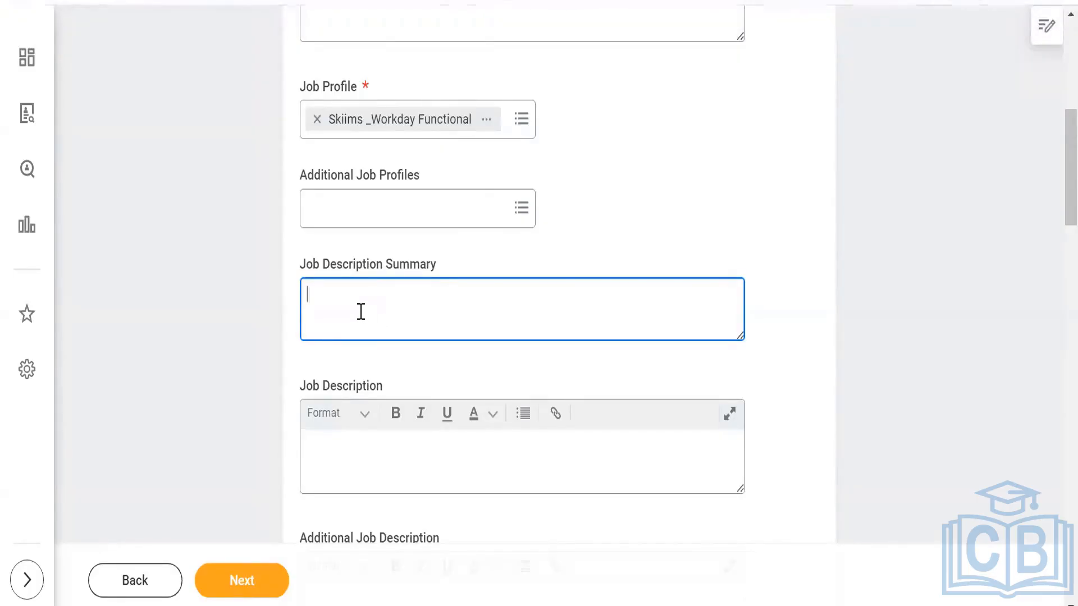
pyautogui.write('Thi')
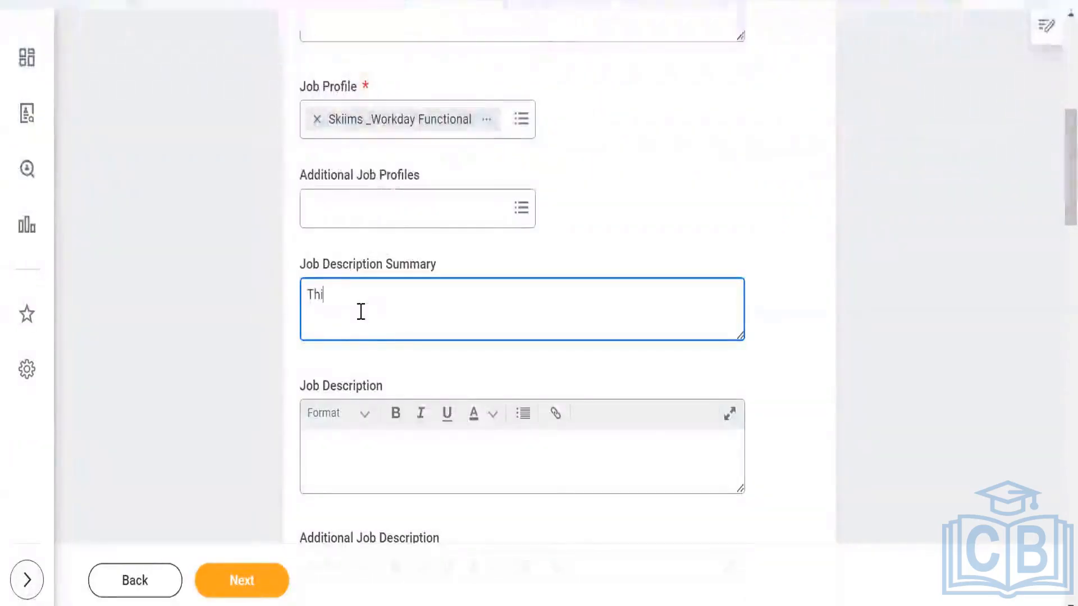
pyautogui.write('s position ')
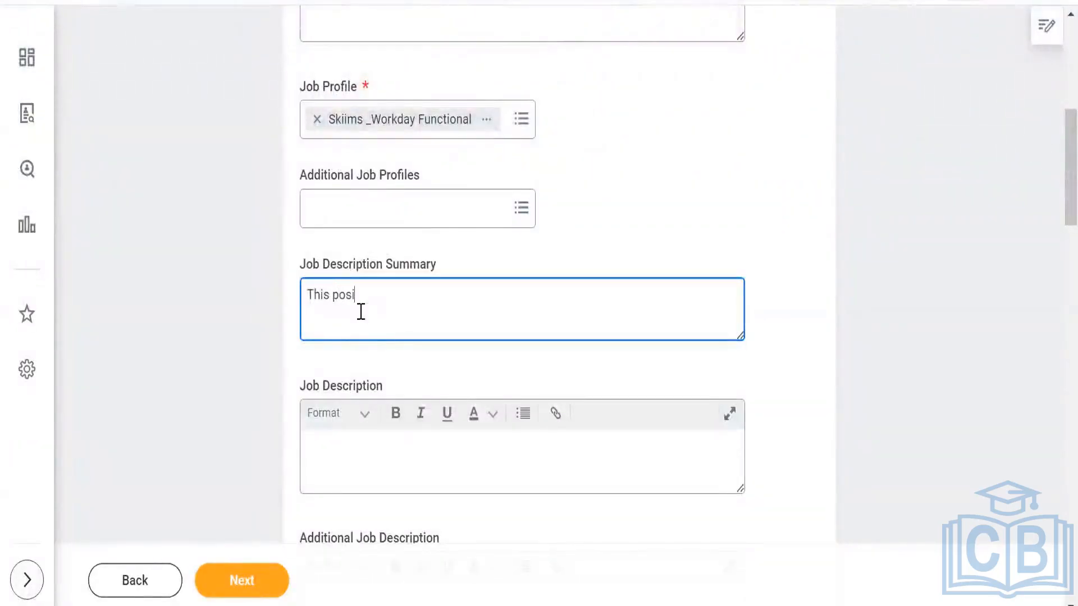
pyautogui.write('Requires')
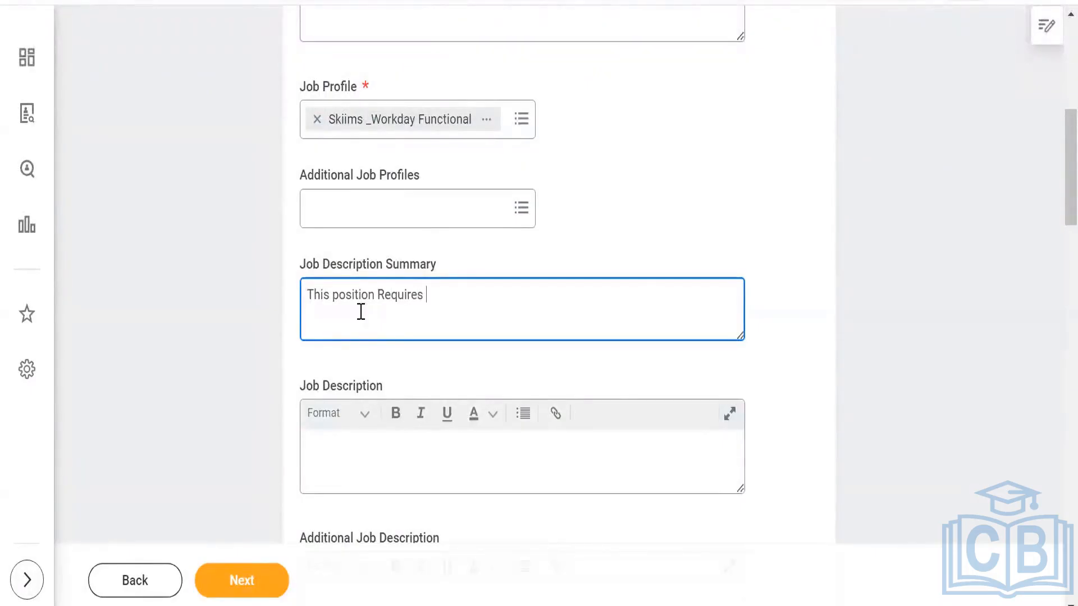
pyautogui.write(' 3')
pyautogui.press('BackSpace')
pyautogui.write('2+ yrs of relevant')
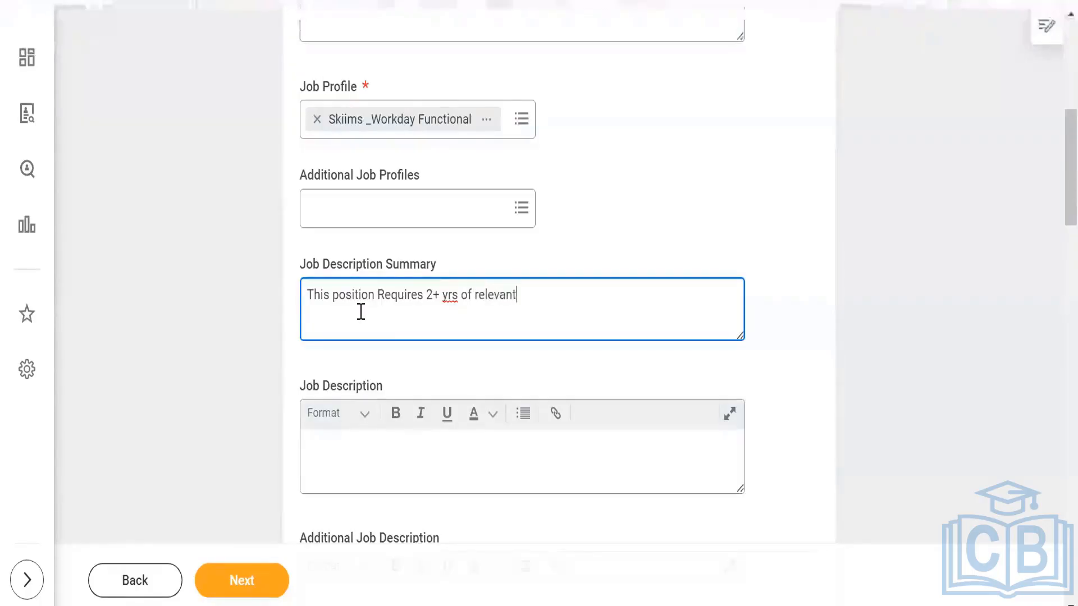
pyautogui.write(' exp ')
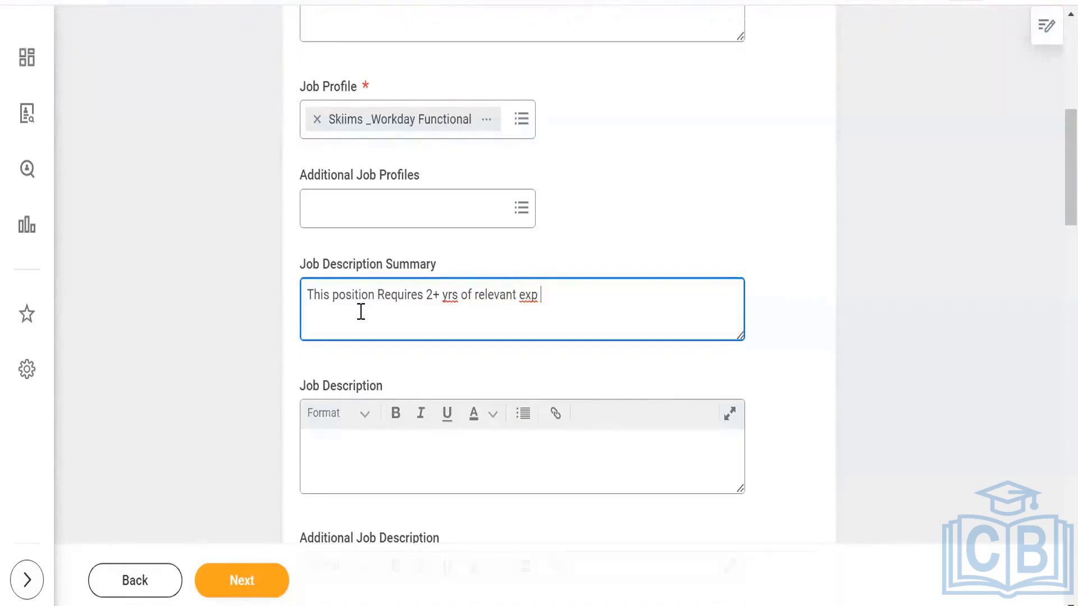
pyautogui.write('in Workday Recruitment.')
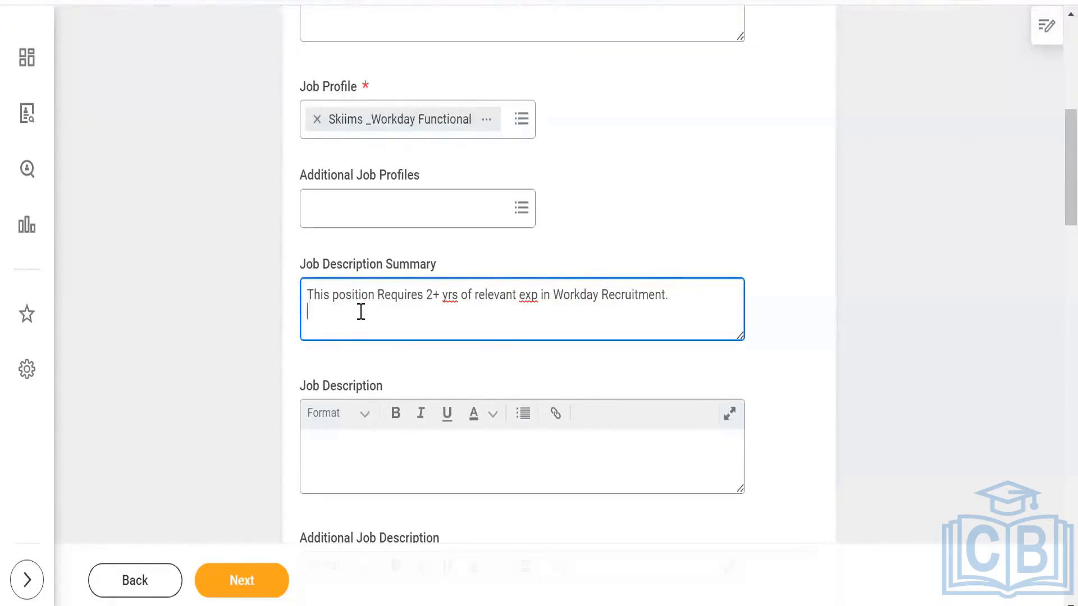
# - Add a second line to the Job Description Summary reading "Candidate should be a Functional consultant."
pyautogui.write('Candidata')
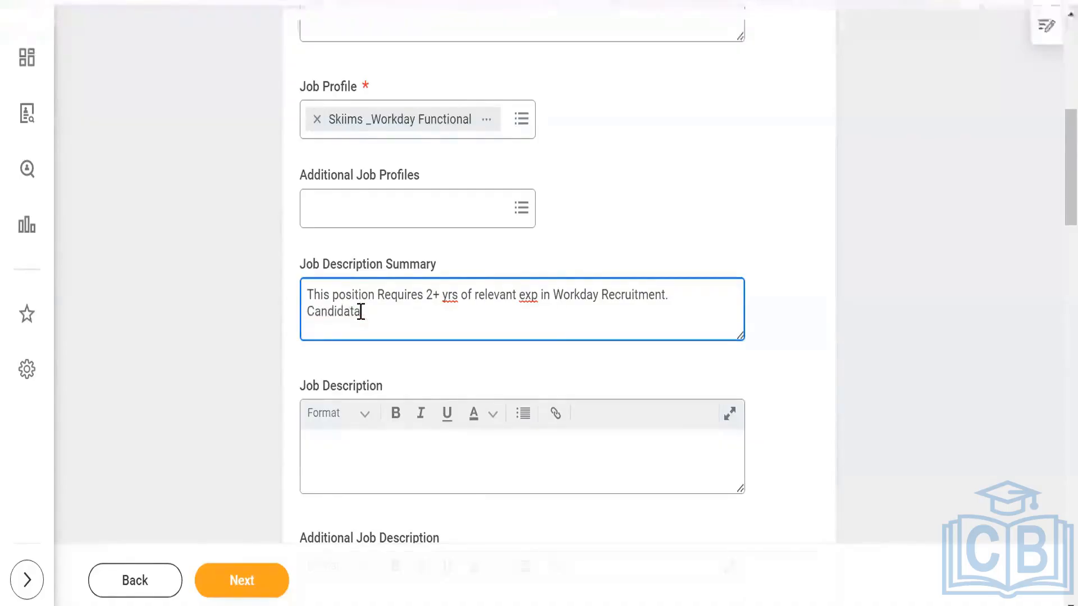
pyautogui.press('BackSpace')
pyautogui.write('e shou')
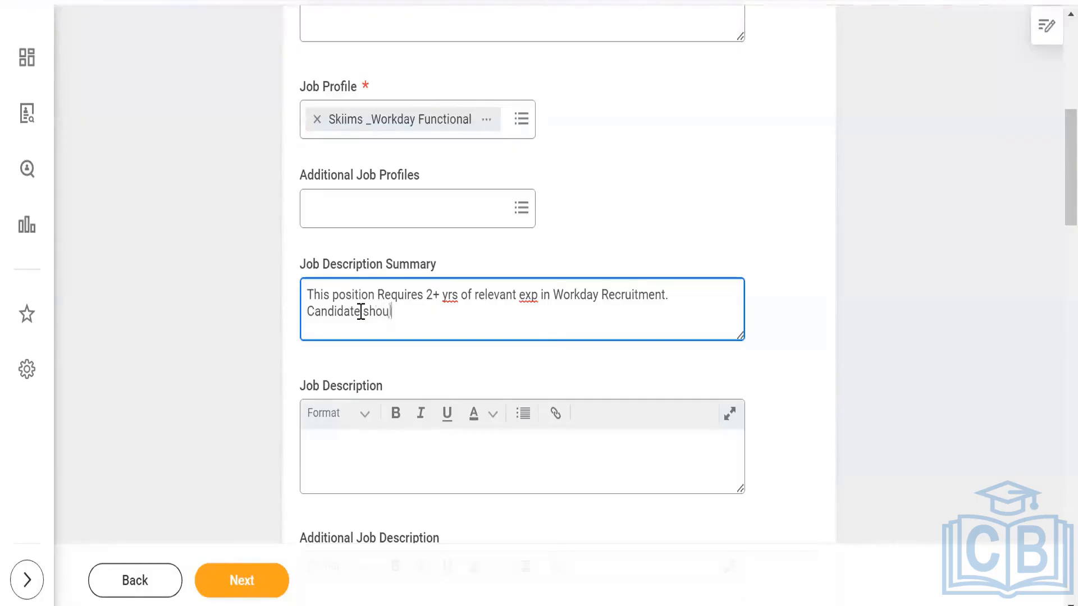
pyautogui.write('ld be a Functiona')
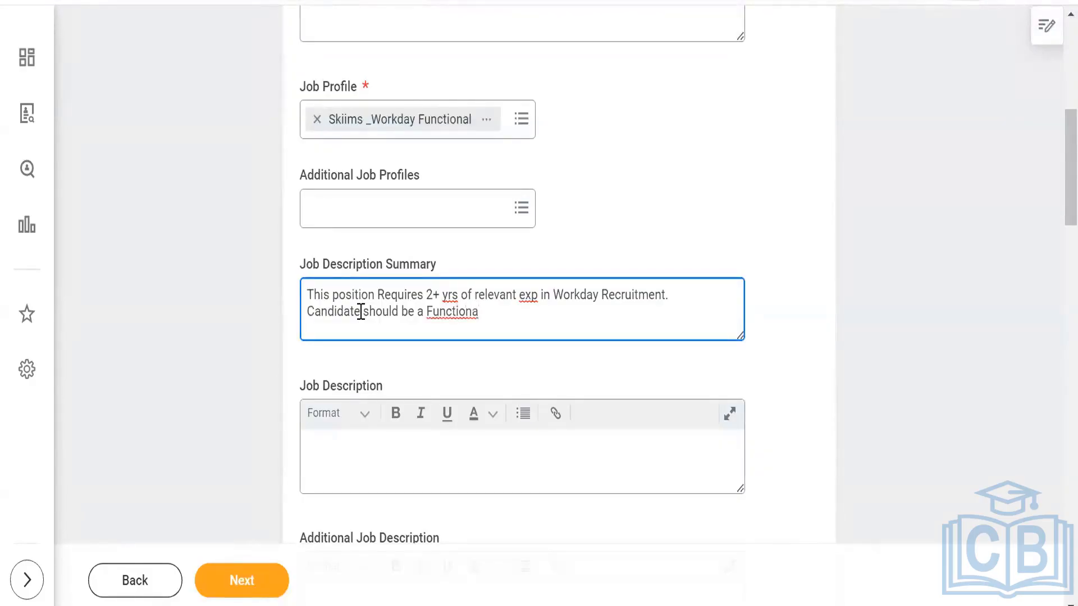
pyautogui.write('l consultant')
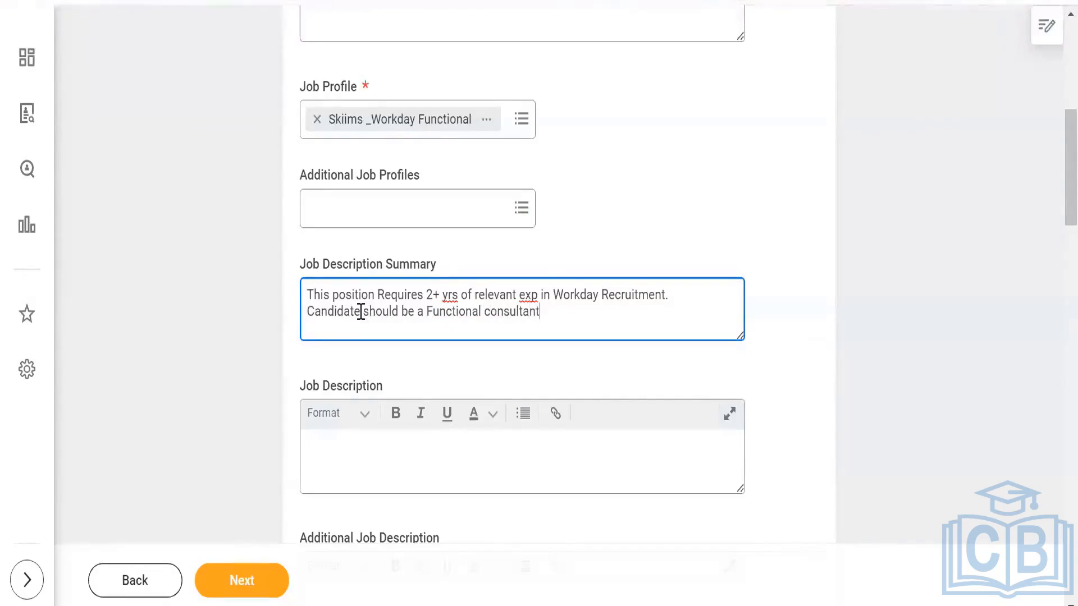
pyautogui.write('.')
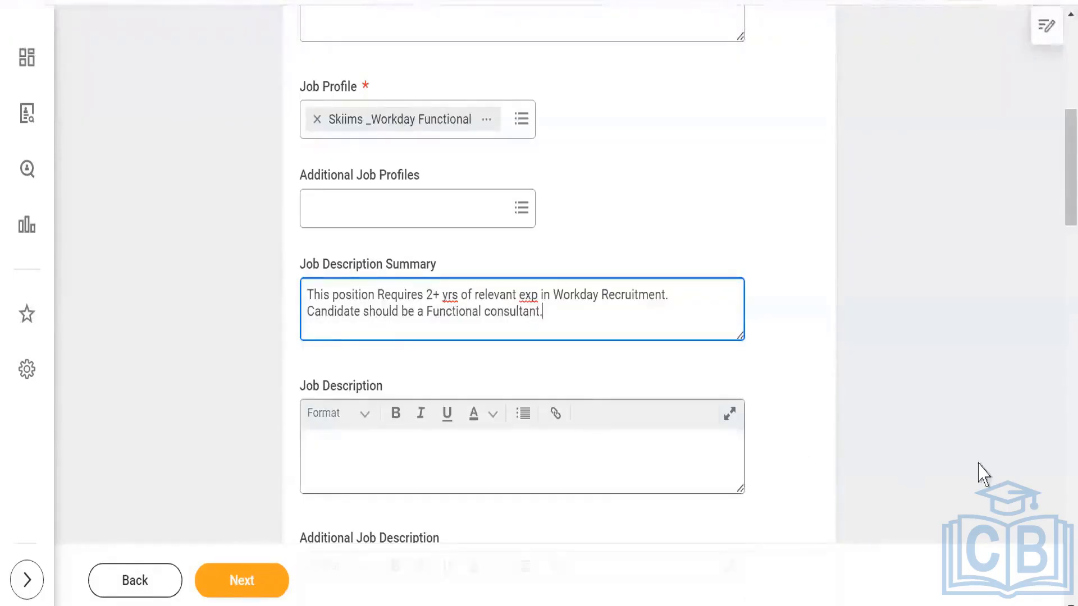
# - Search the worker sub-types for "regular" and assign Regular as the requisition's Worker Sub-Type
pyautogui.scroll(-4, 1056, 602)
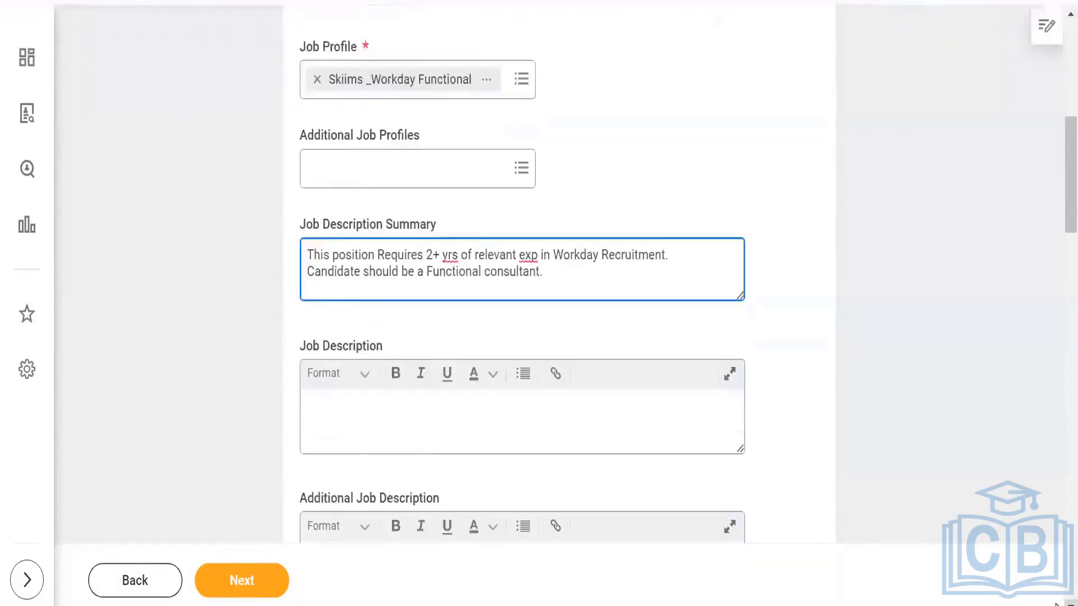
pyautogui.scroll(-5, 1055, 603)
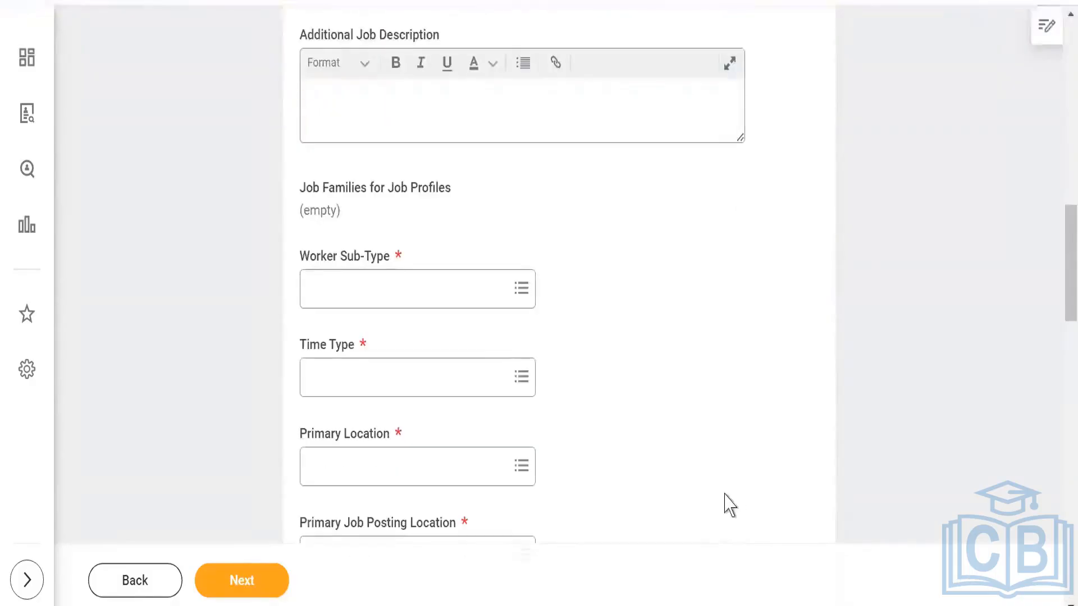
pyautogui.click(404, 301)
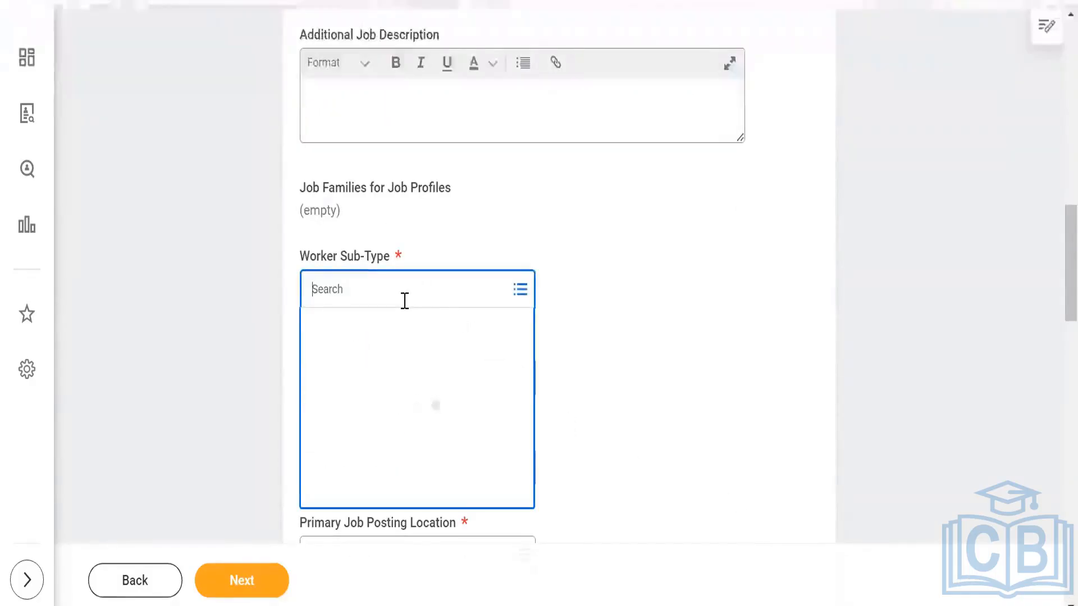
pyautogui.write('regular')
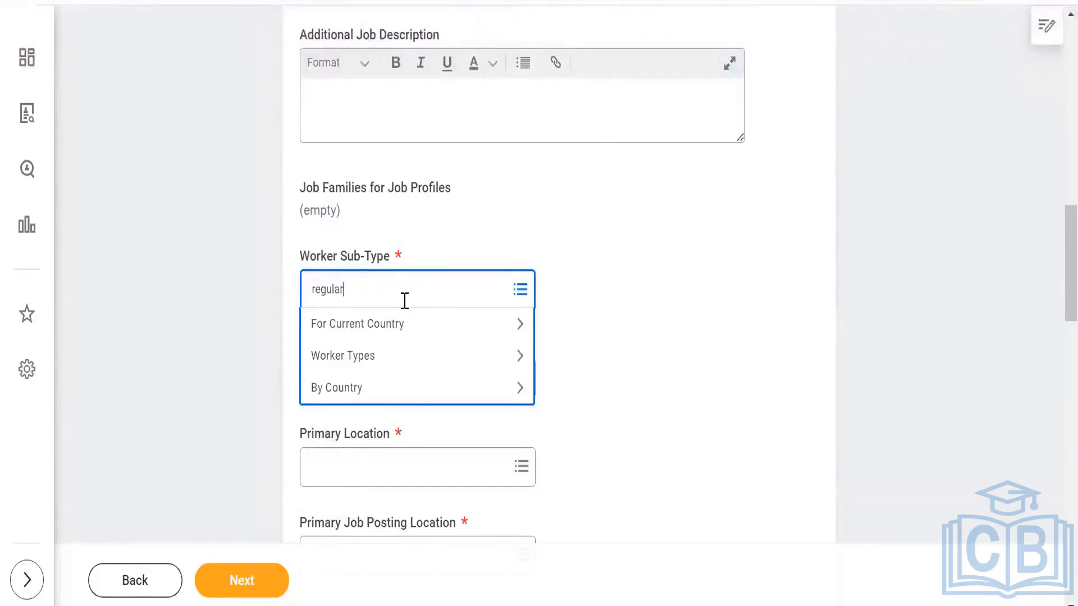
pyautogui.press('Return')
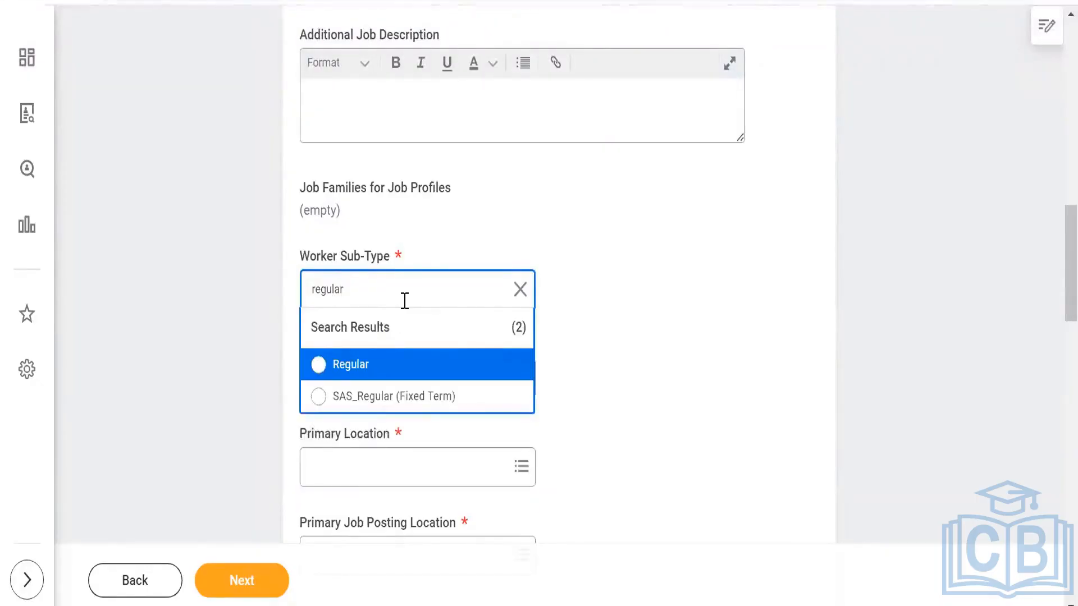
pyautogui.click(421, 365)
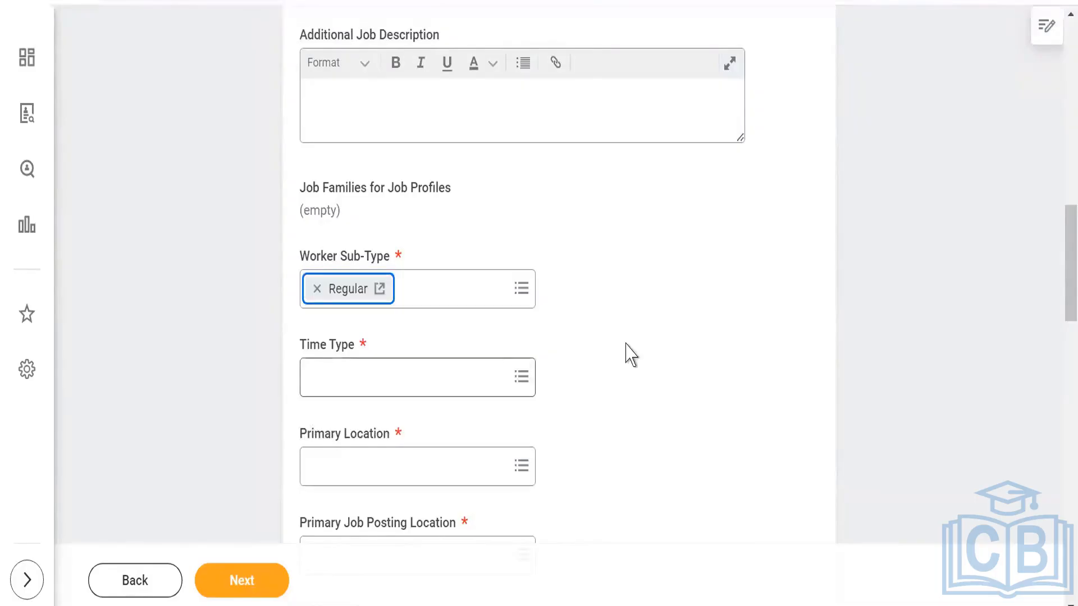
# - Set the requisition's Time Type to Full time
pyautogui.click(445, 387)
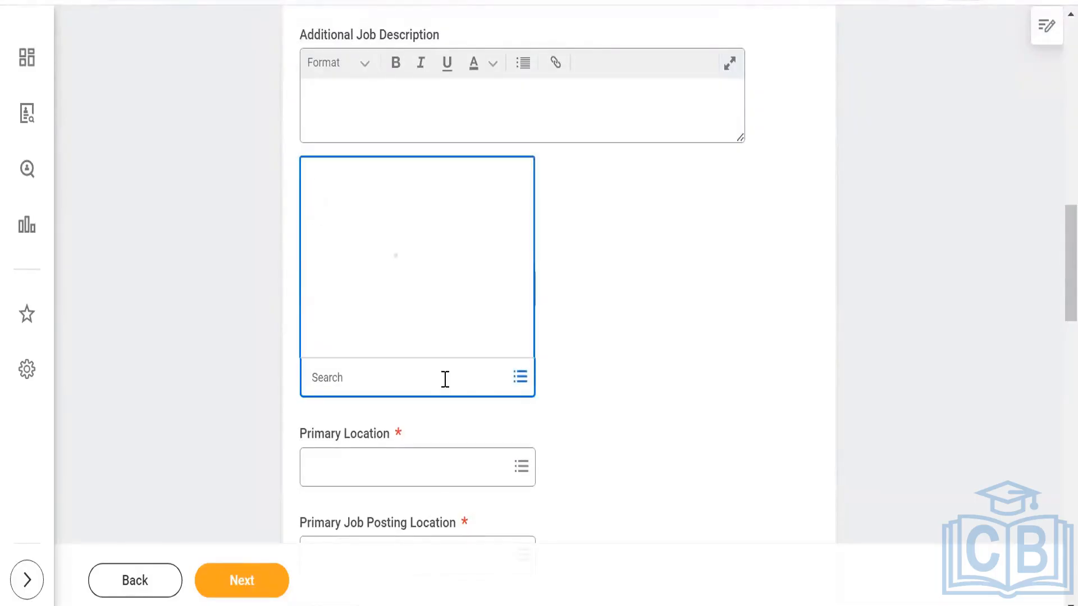
pyautogui.write('full time')
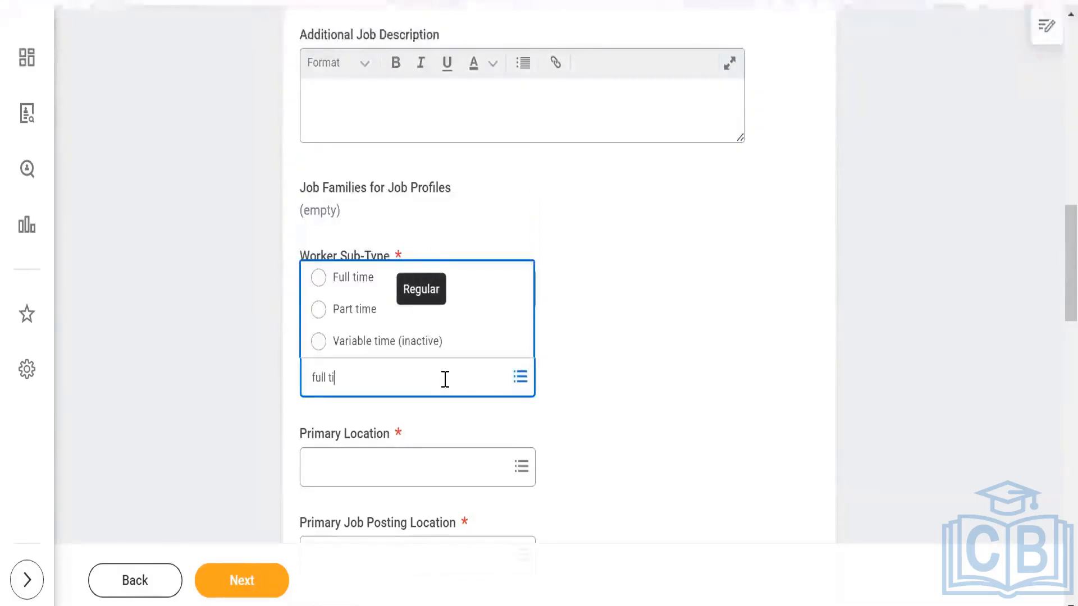
pyautogui.click(345, 281)
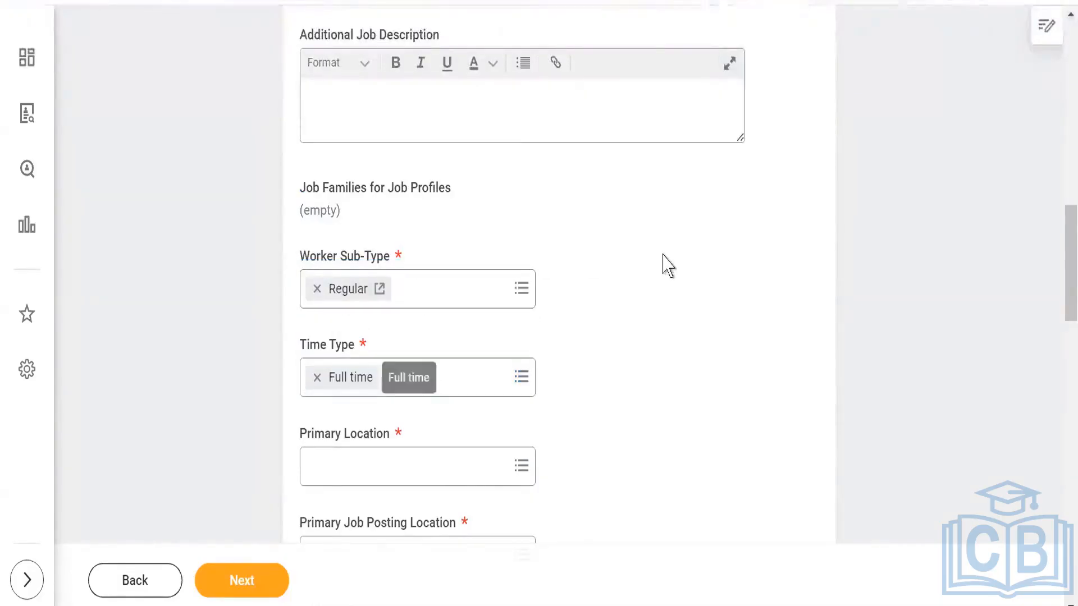
# - Find the Primary Location with "skiims" and assign Skiims_Bangalore to the requisition
pyautogui.scroll(-2, 397, 359)
pyautogui.click(397, 359)
pyautogui.click(746, 342)
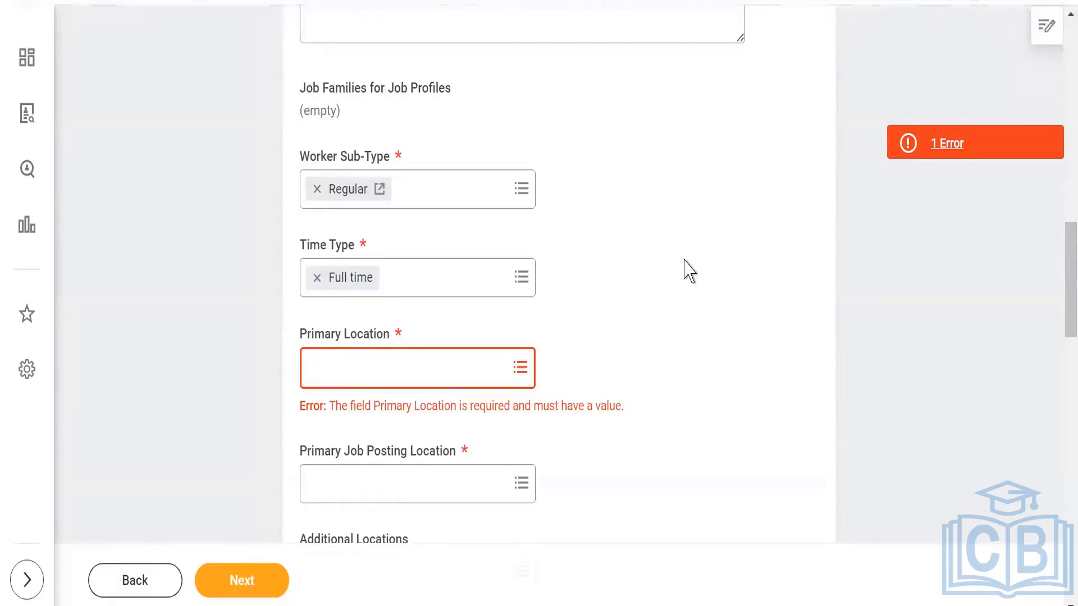
pyautogui.scroll(-2, 693, 298)
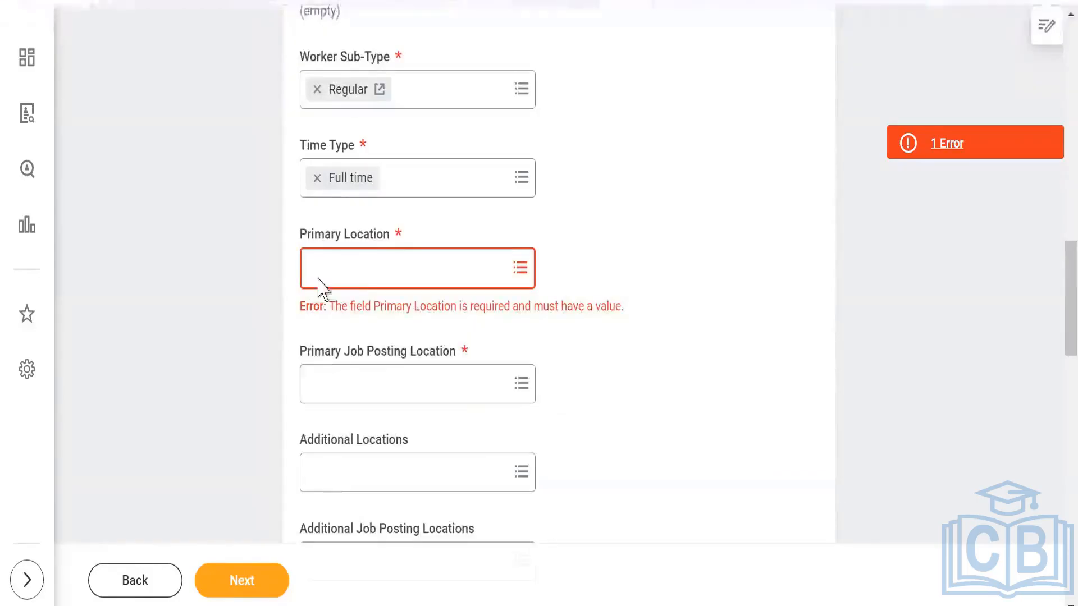
pyautogui.click(361, 273)
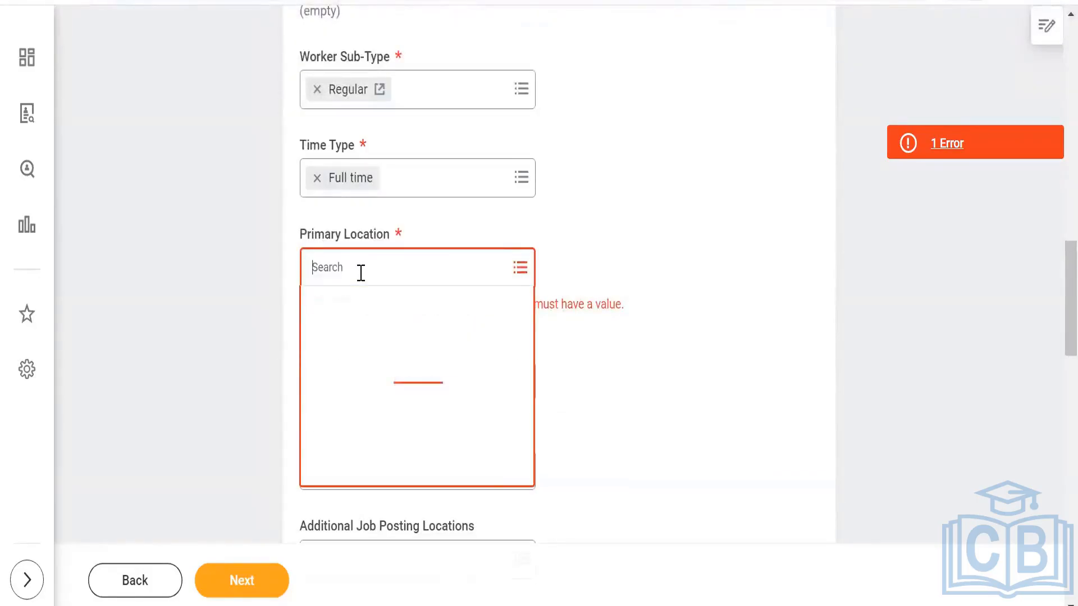
pyautogui.write('skiims')
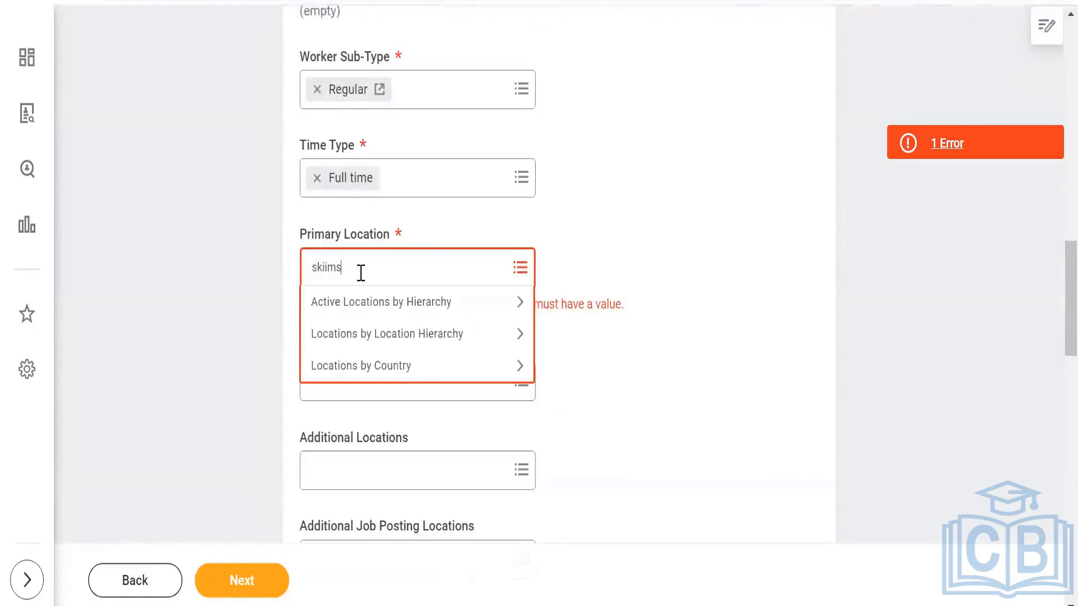
pyautogui.press('Return')
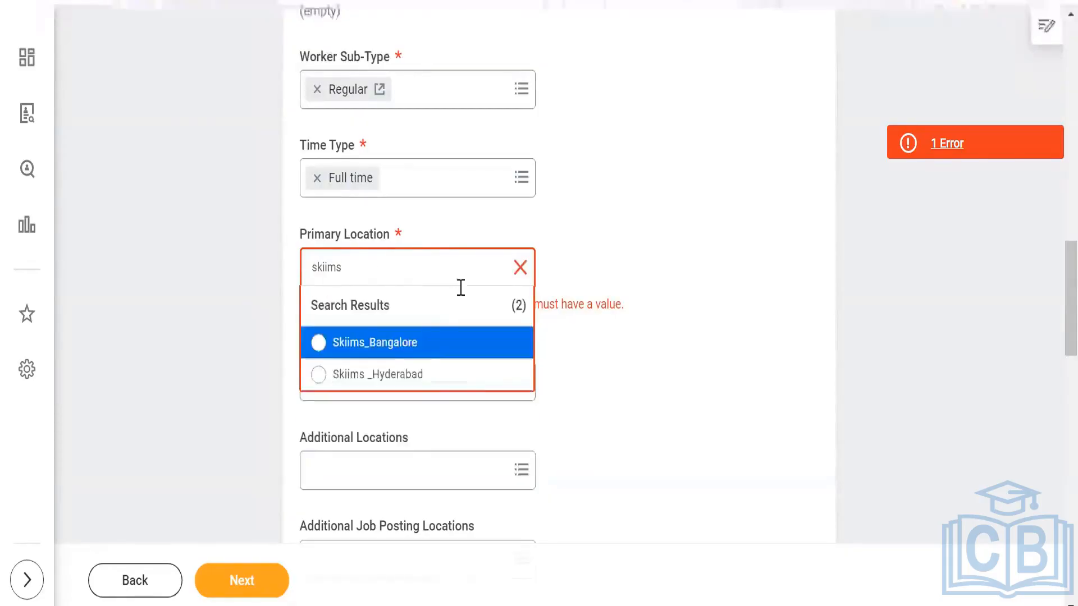
pyautogui.click(419, 359)
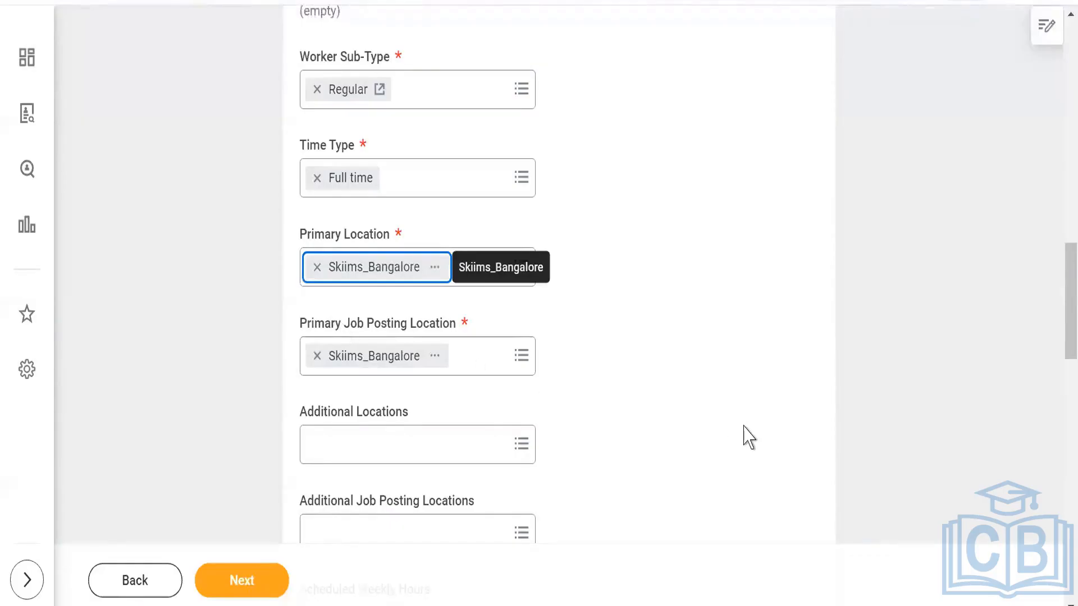
# - Try CF_100 Questionnaire as the External Career Site - Primary questionnaire of the requisition, and clear the field again
pyautogui.scroll(-5, 728, 436)
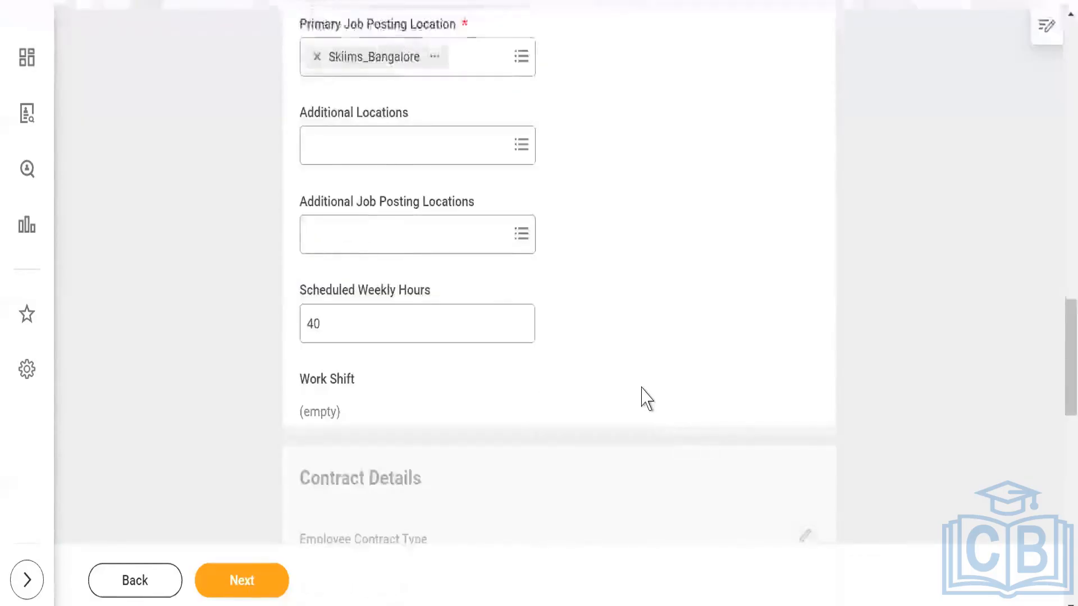
pyautogui.scroll(-5, 631, 336)
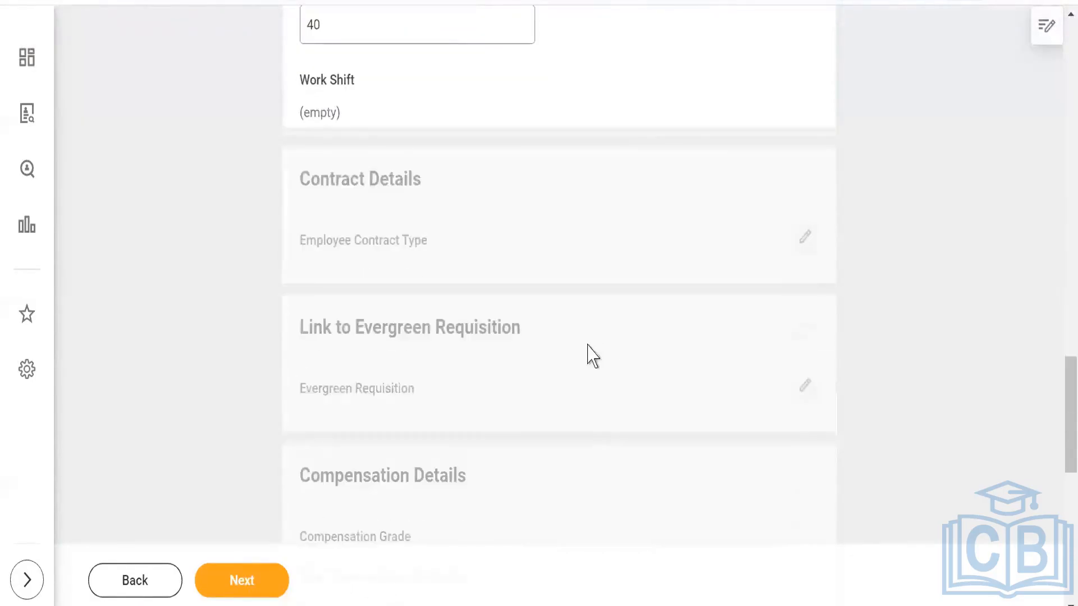
pyautogui.scroll(-2, 449, 387)
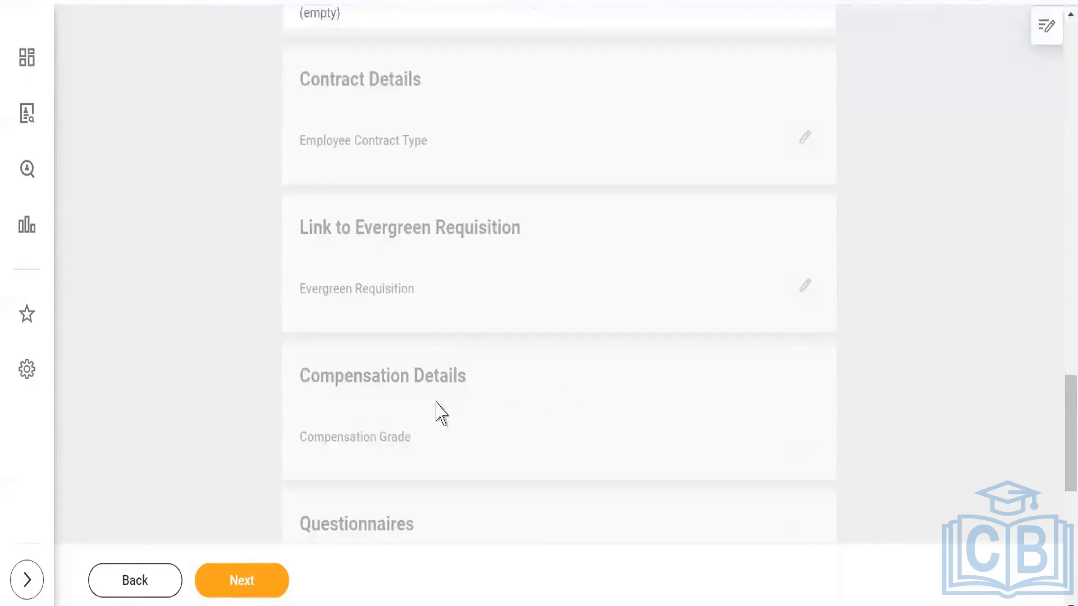
pyautogui.scroll(-2, 425, 412)
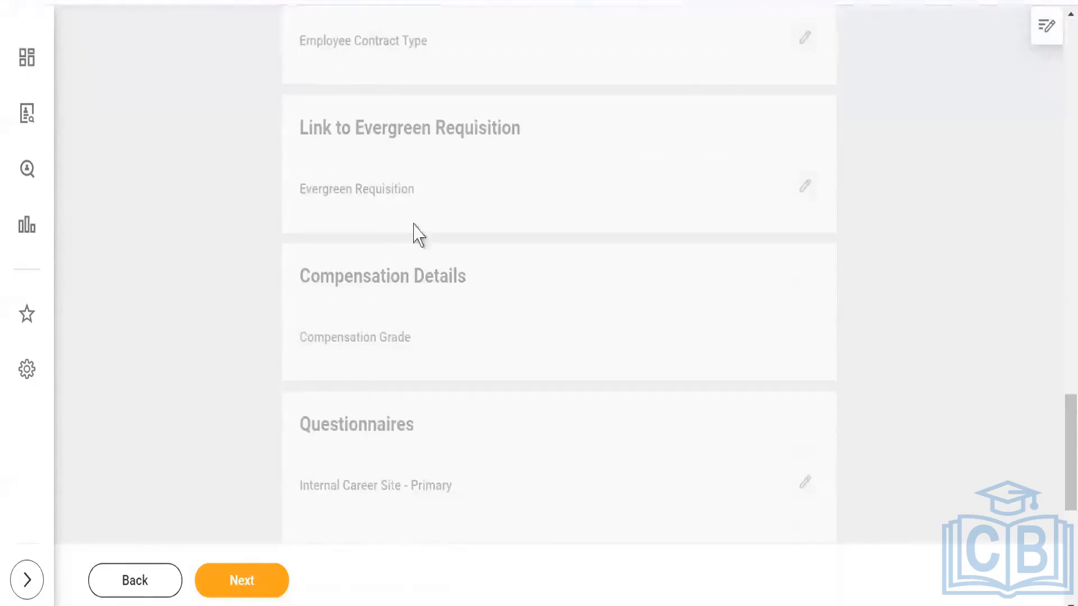
pyautogui.scroll(-2, 476, 385)
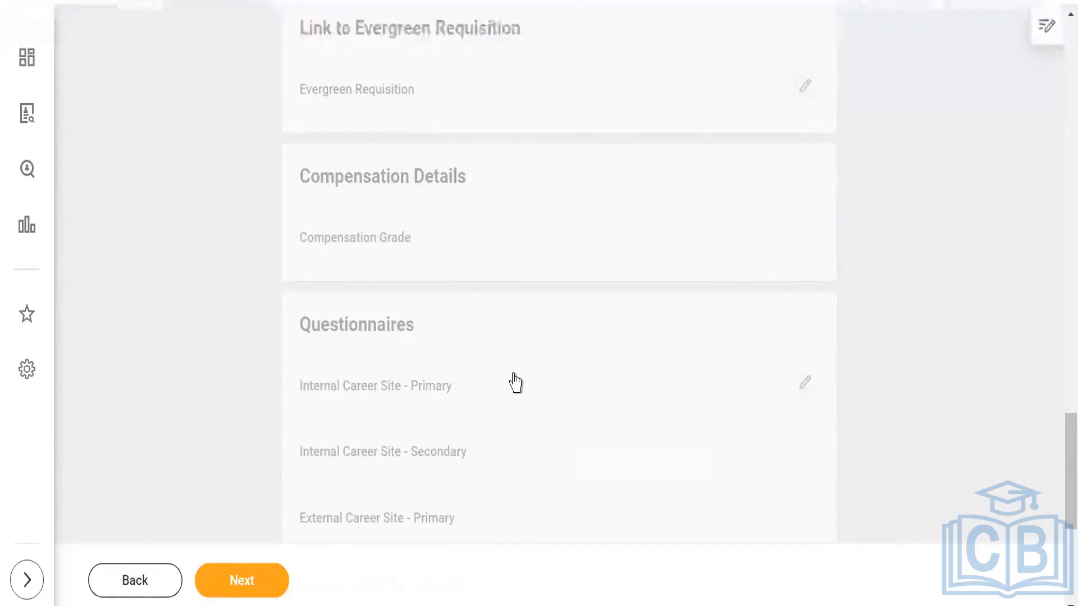
pyautogui.scroll(-2, 514, 383)
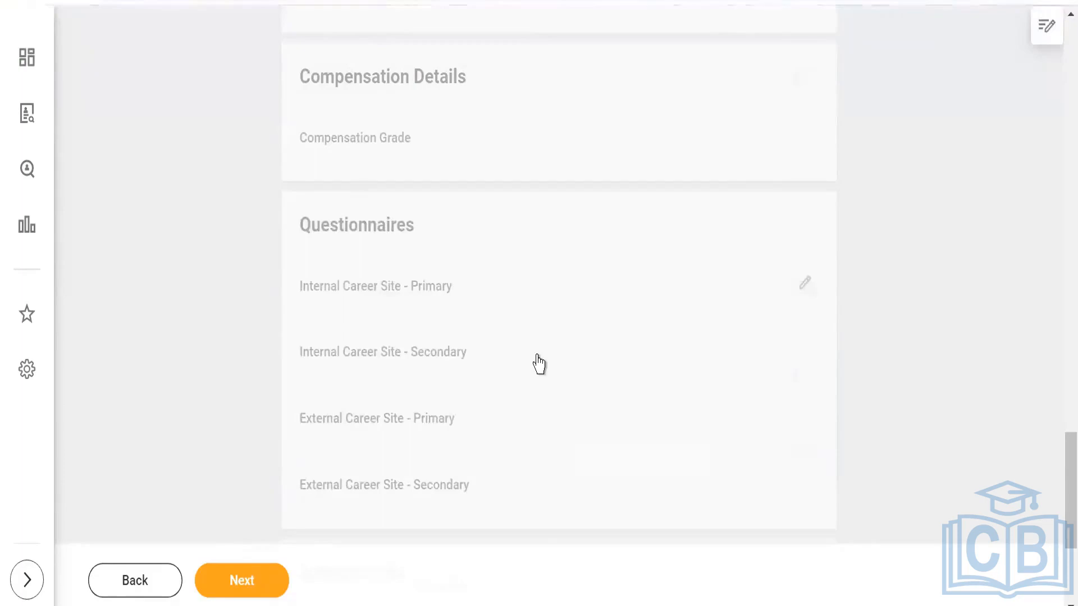
pyautogui.click(805, 281)
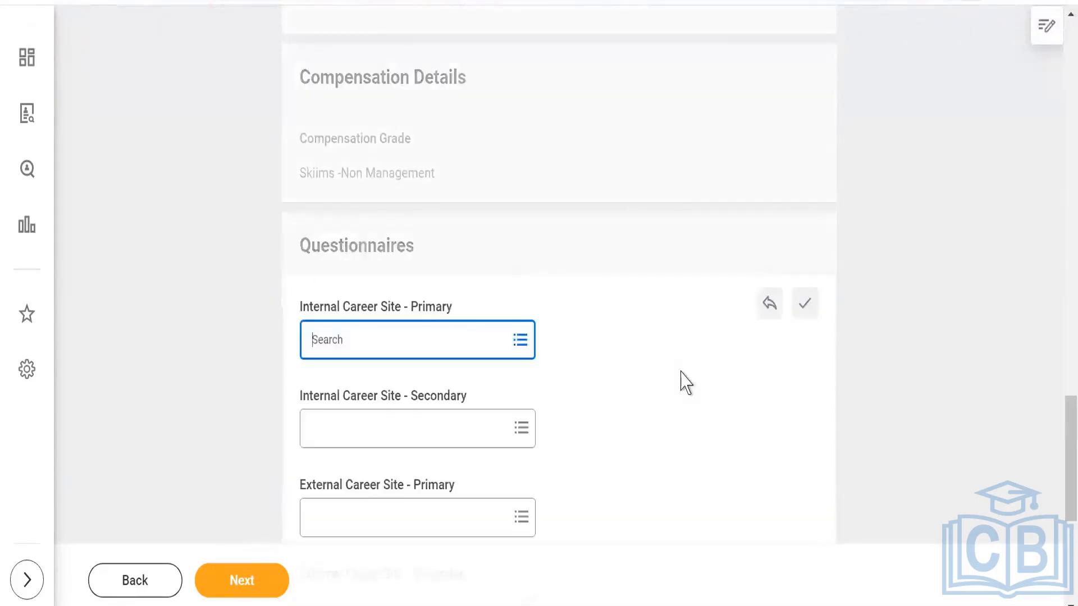
pyautogui.scroll(-2, 651, 387)
pyautogui.click(356, 421)
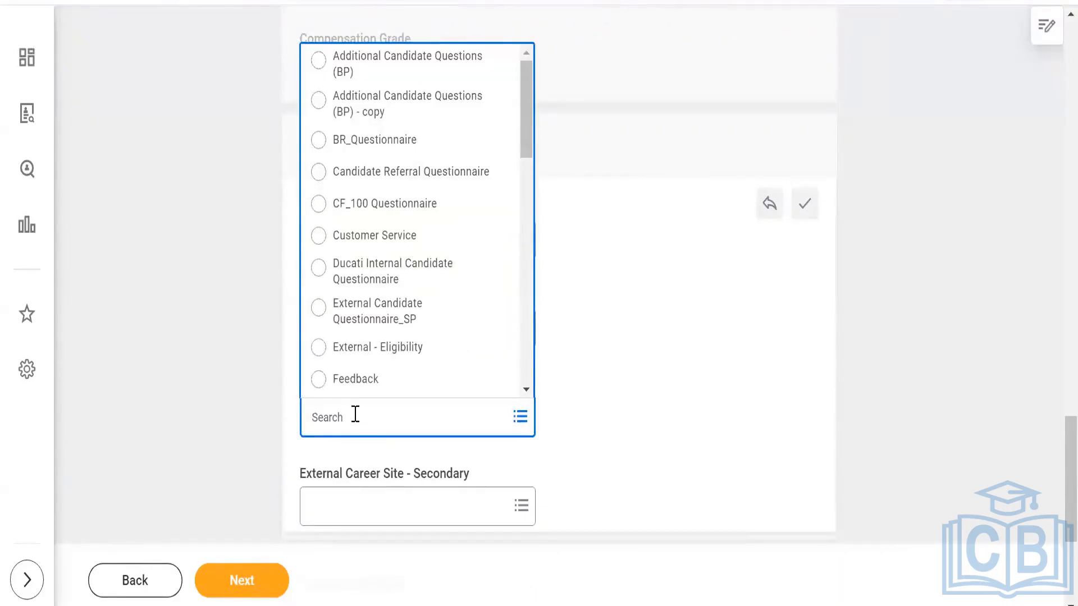
pyautogui.click(380, 205)
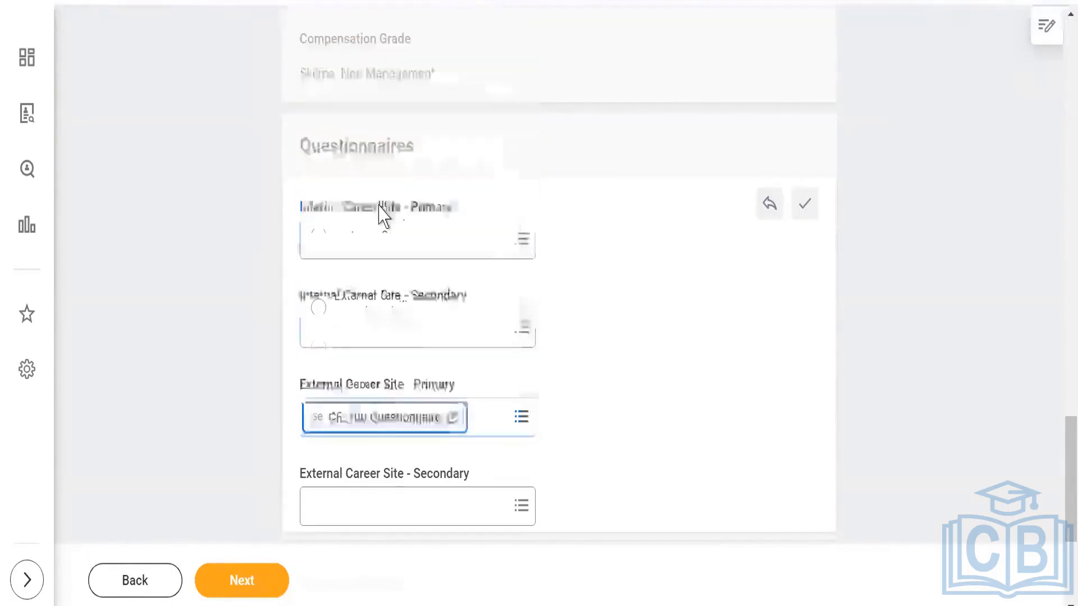
pyautogui.click(664, 308)
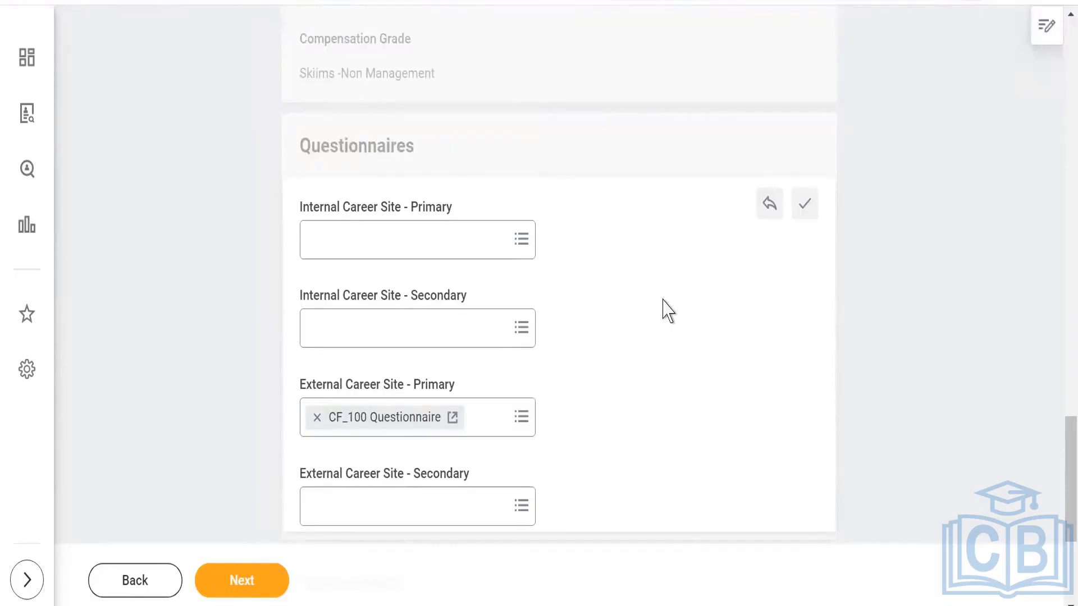
pyautogui.click(317, 418)
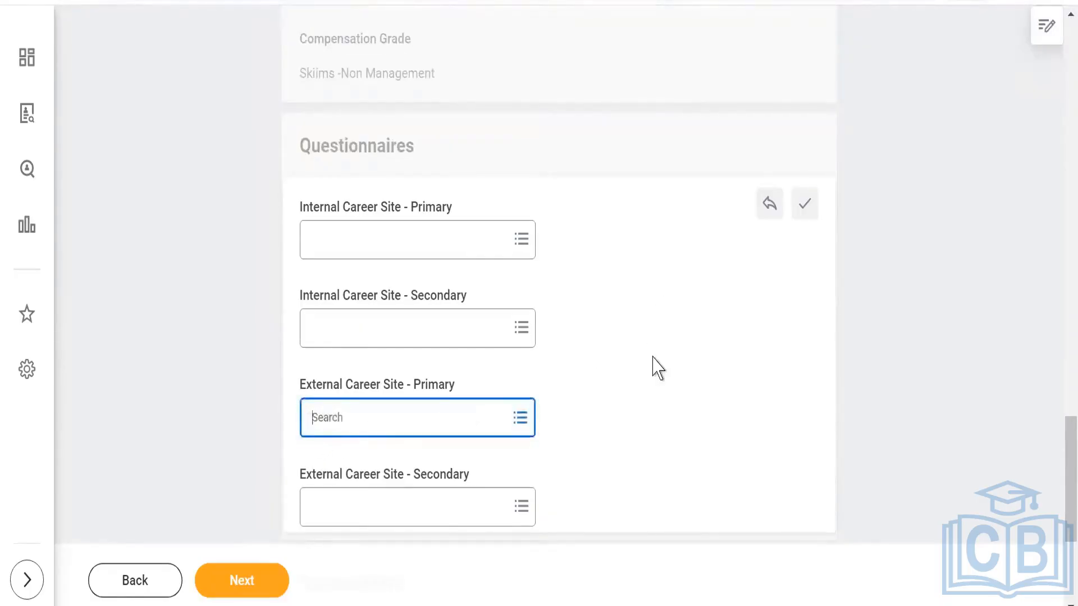
# - Leave the Assessments section empty and continue from the job details to the requisition's Skills page
pyautogui.scroll(-3, 652, 365)
pyautogui.scroll(-1, 617, 294)
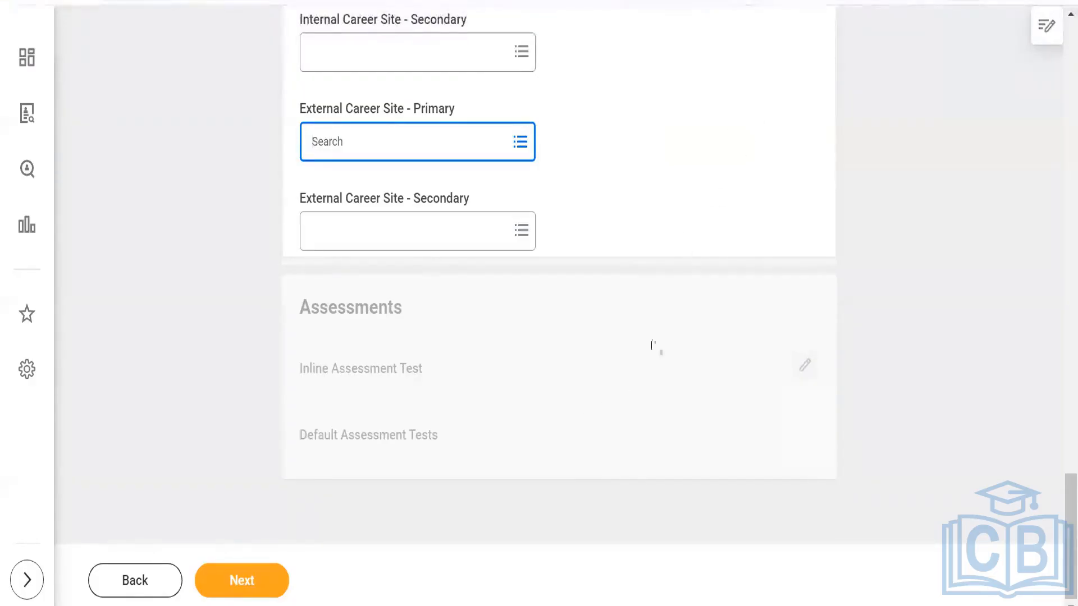
pyautogui.click(240, 582)
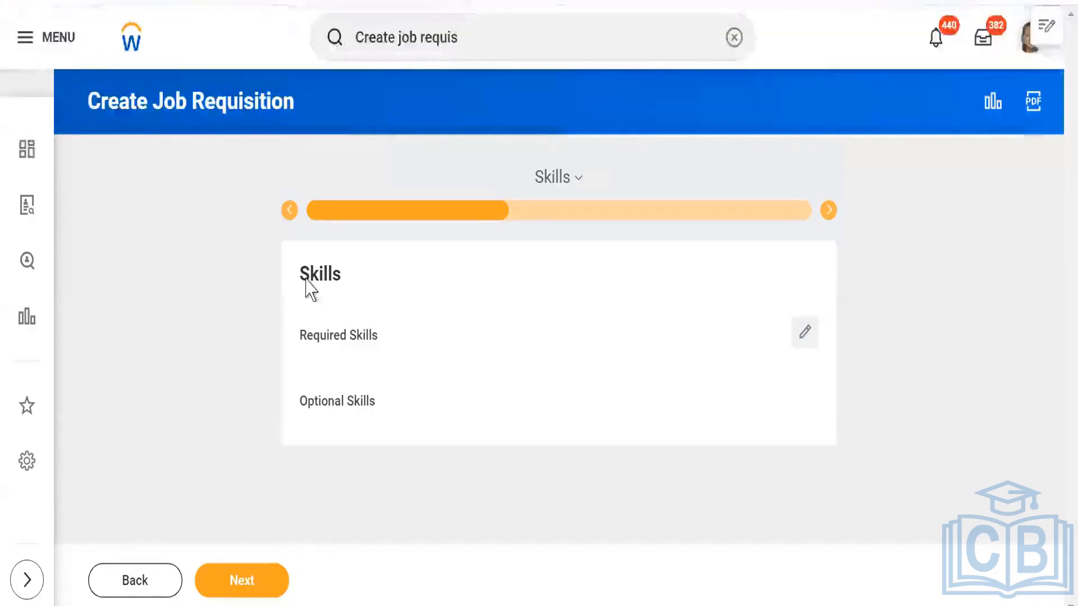
# - Try adding Jenkins from the DevOps skill category to the Required Skills, and remove it again
pyautogui.click(805, 333)
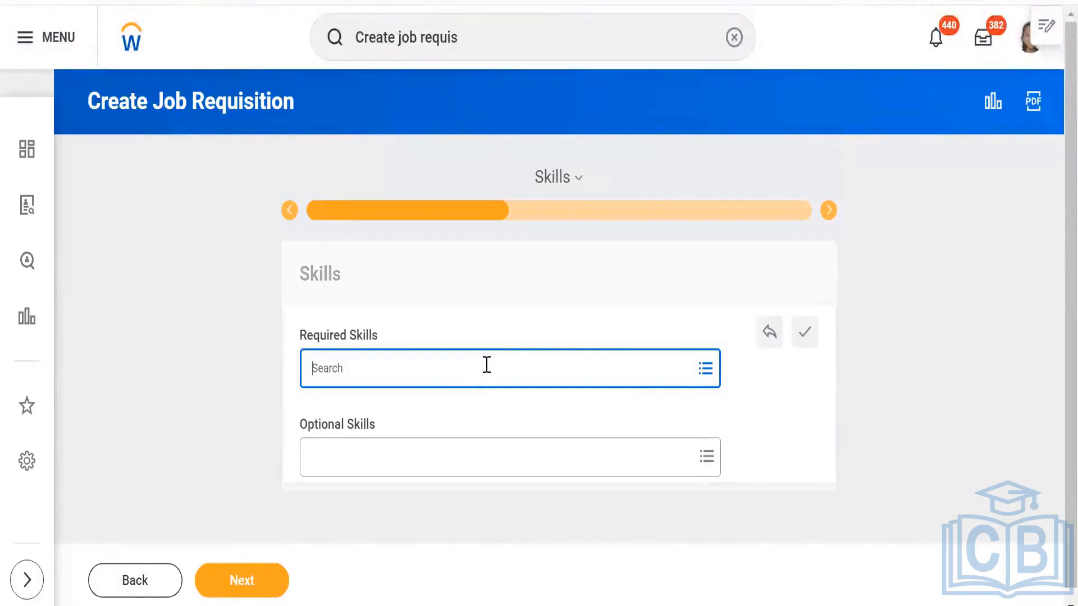
pyautogui.click(706, 375)
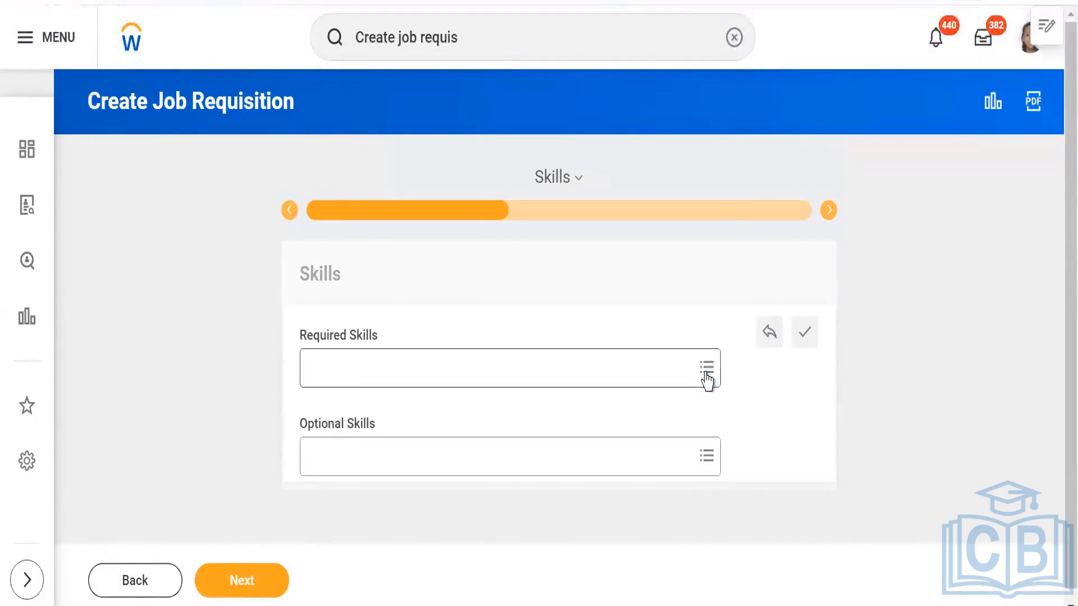
pyautogui.click(706, 375)
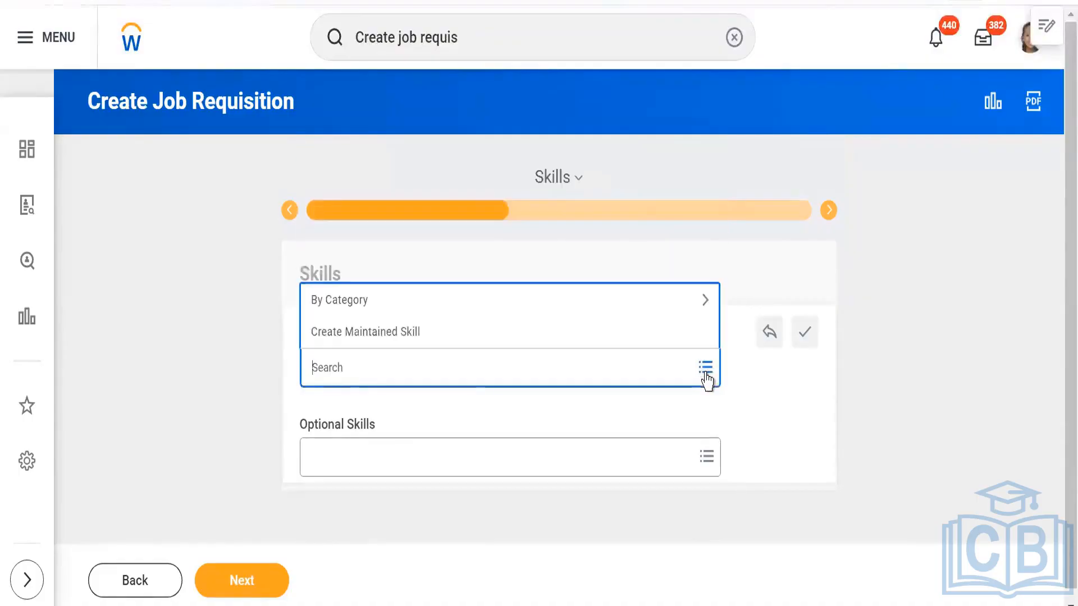
pyautogui.click(338, 308)
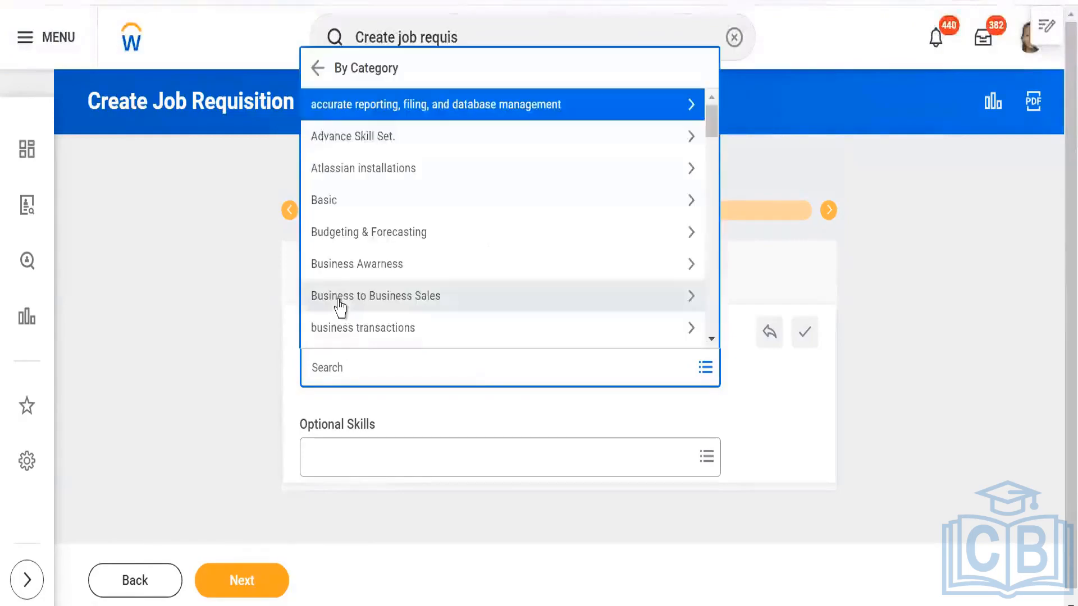
pyautogui.scroll(-3, 429, 269)
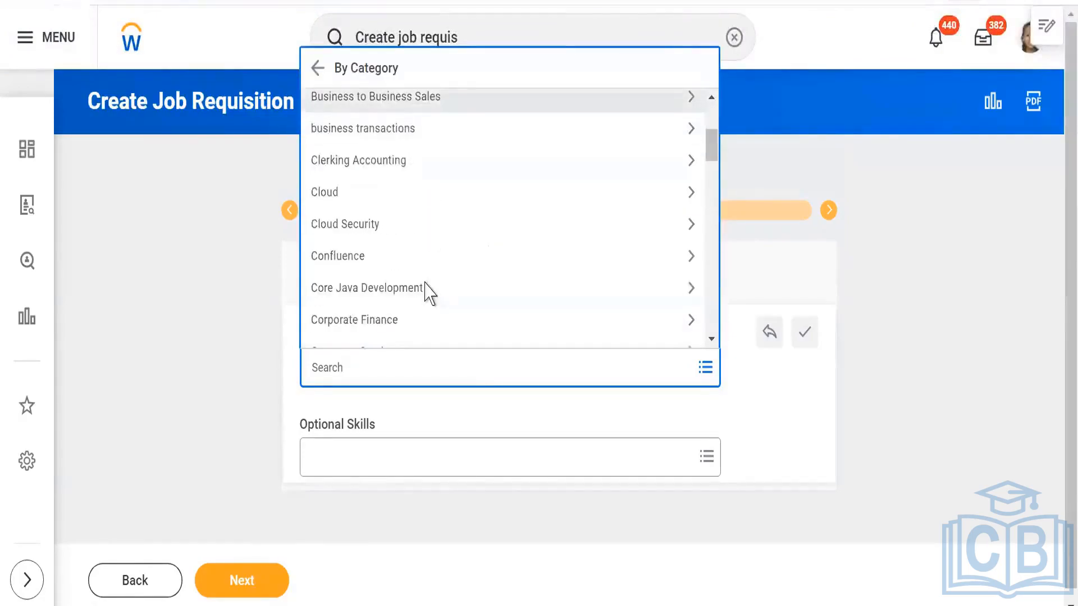
pyautogui.scroll(-3, 428, 291)
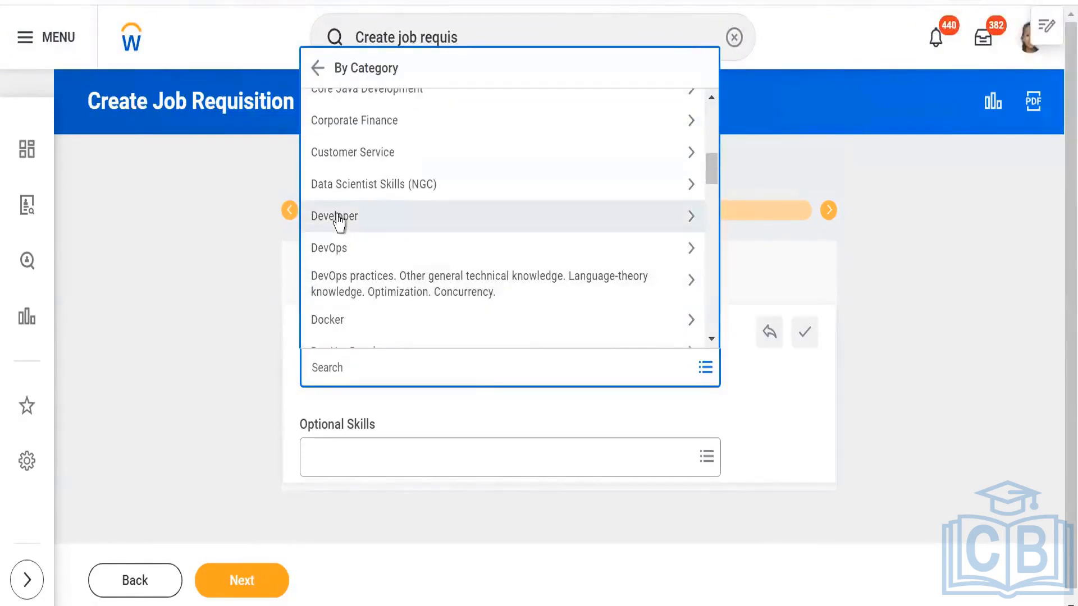
pyautogui.click(337, 248)
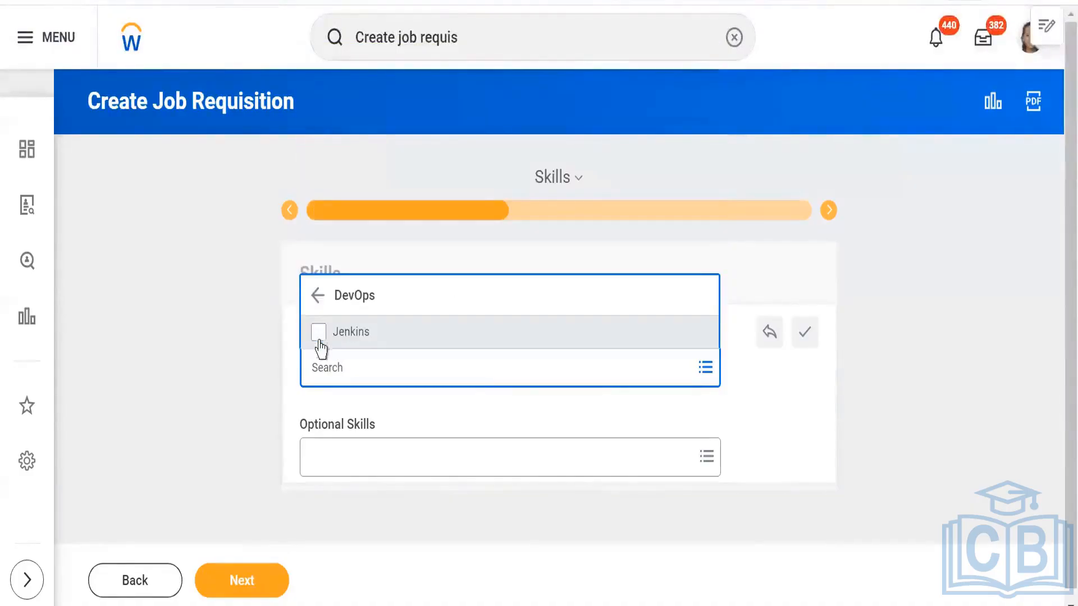
pyautogui.click(318, 335)
pyautogui.click(203, 360)
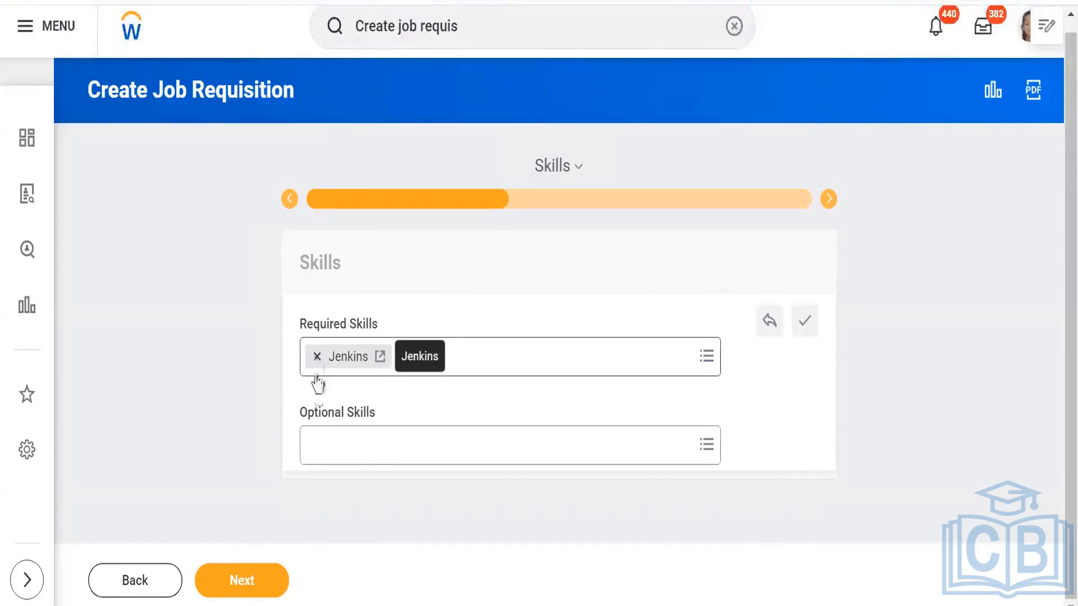
pyautogui.click(317, 357)
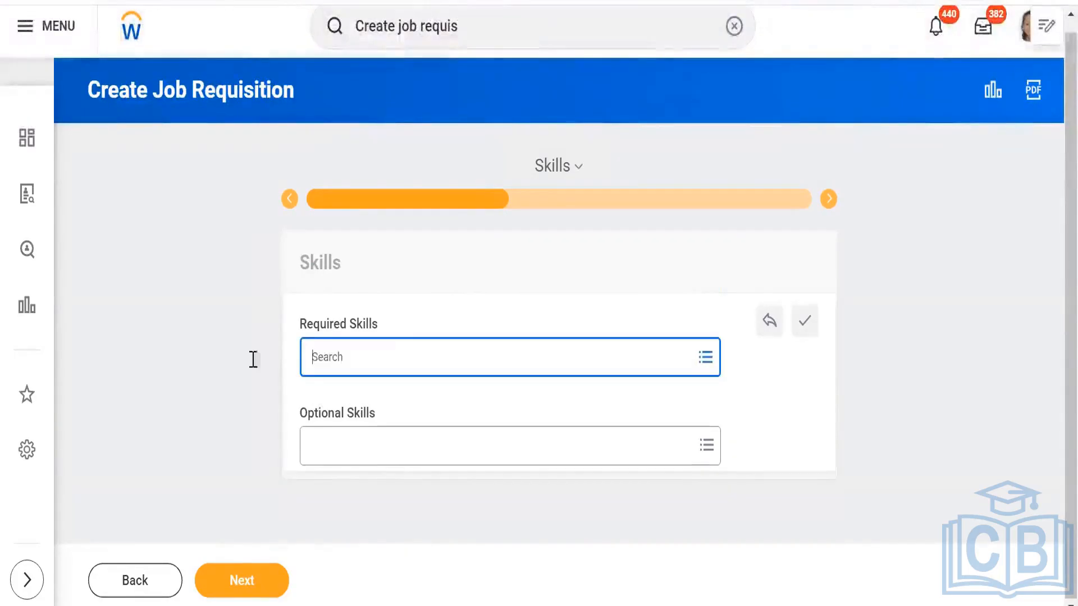
# - Continue to the Qualifications page and add an Education entry with MBA as its Degree
pyautogui.click(233, 584)
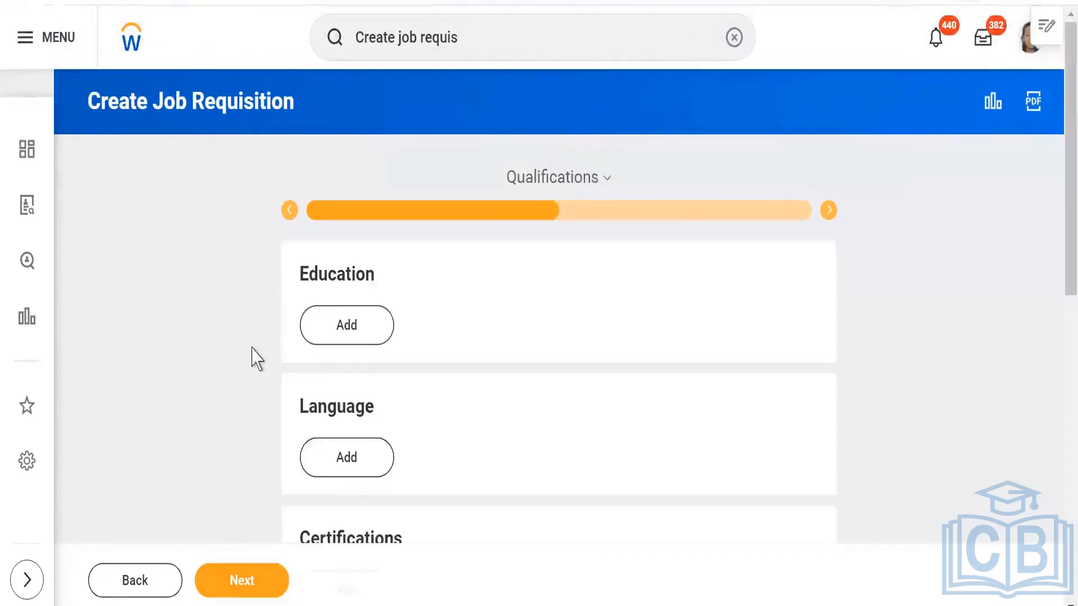
pyautogui.click(340, 330)
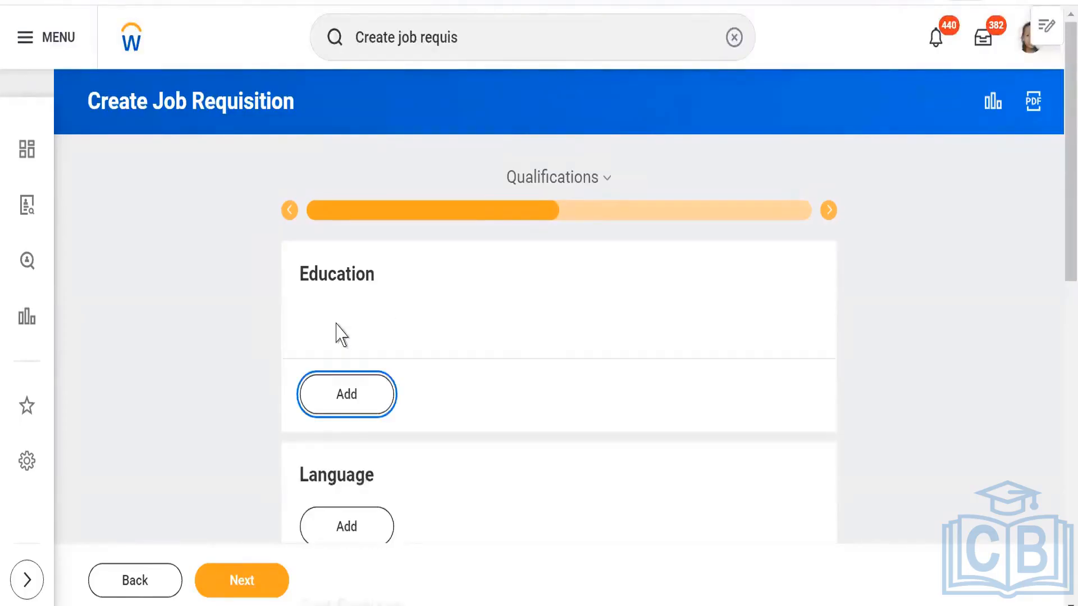
pyautogui.click(181, 374)
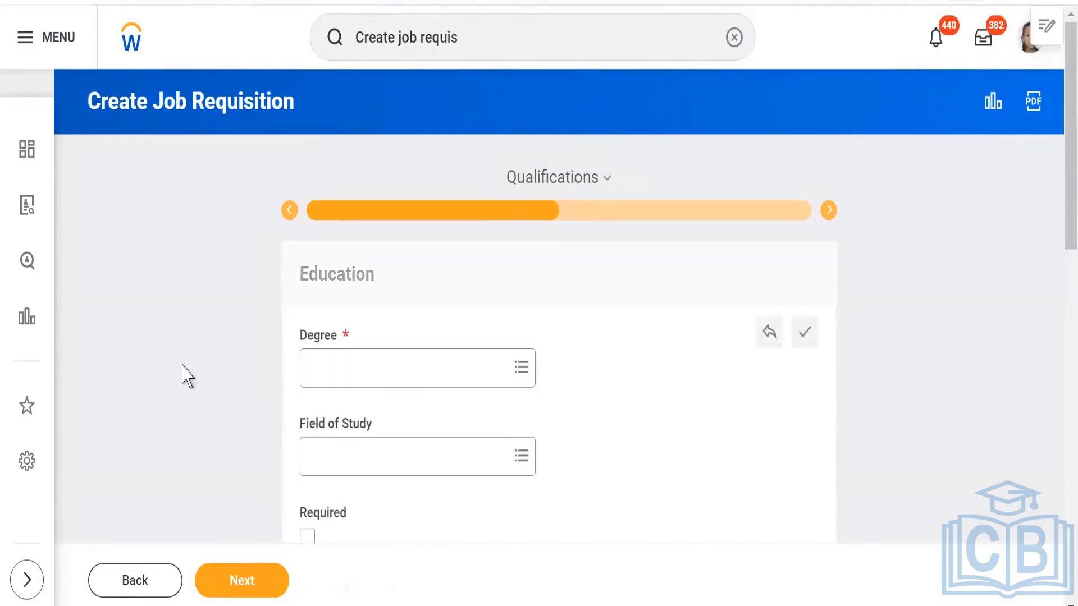
pyautogui.click(520, 369)
pyautogui.write('MBA')
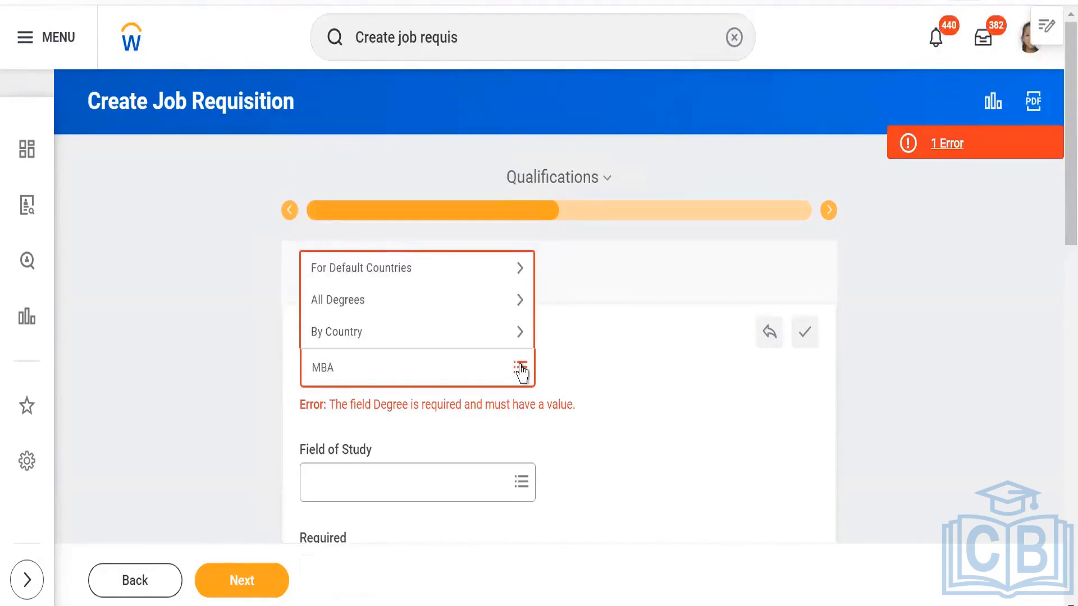
pyautogui.press('Return')
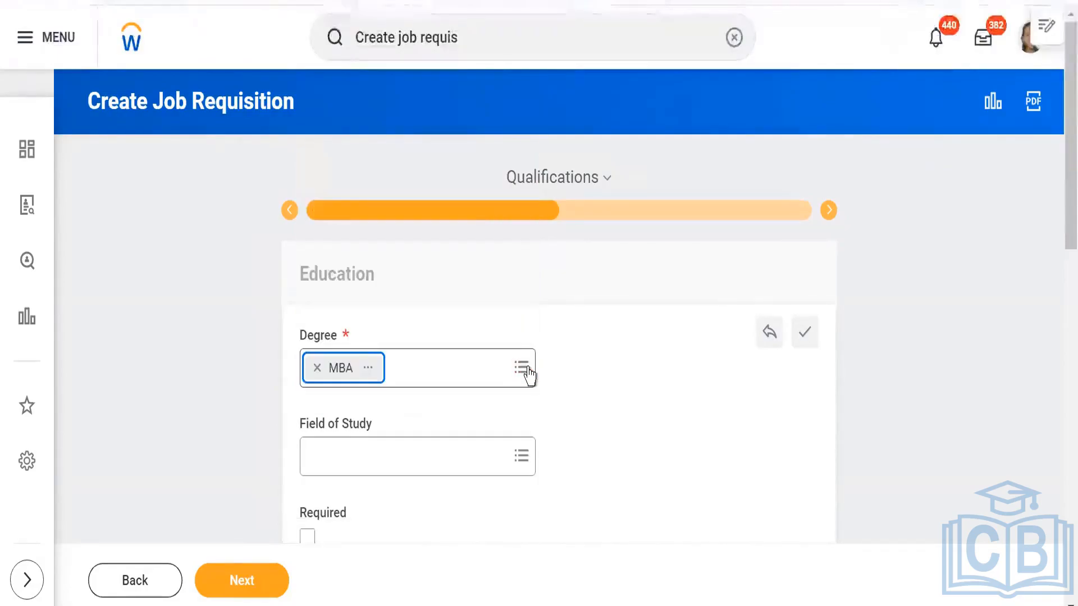
# - Review the remaining qualification sections, from Language, Certifications and Work Experience through Competencies, Responsibilities and Training Details
pyautogui.scroll(-2, 639, 362)
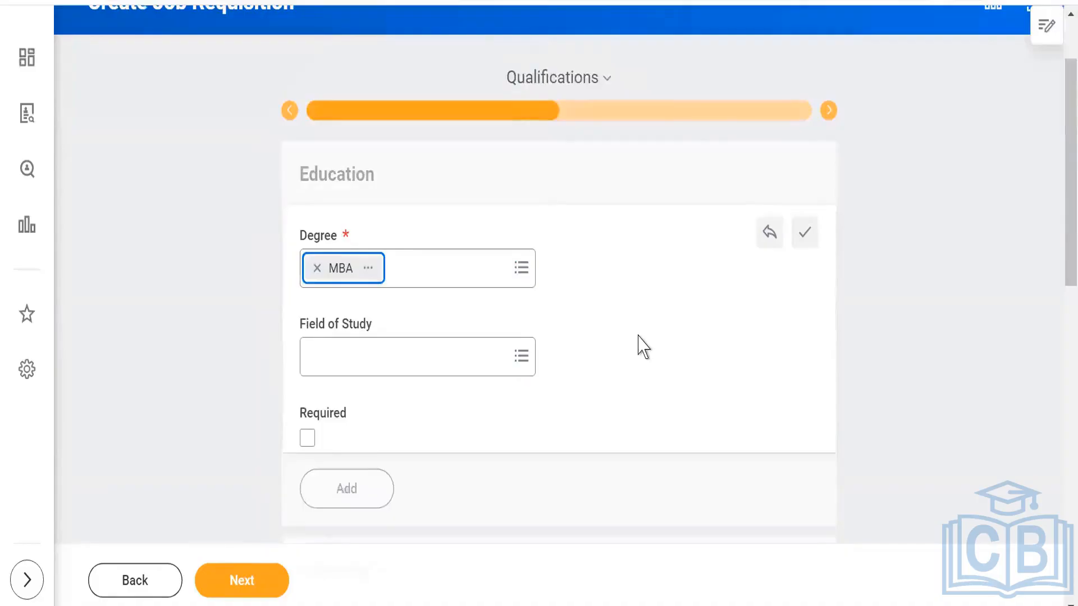
pyautogui.scroll(-2, 641, 348)
pyautogui.scroll(-2, 505, 374)
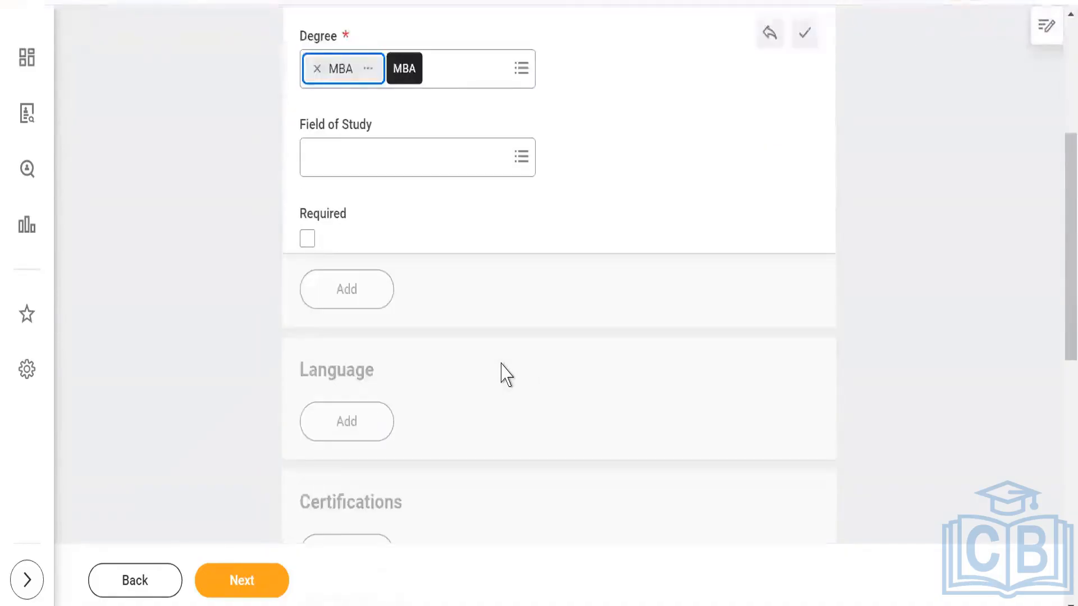
pyautogui.scroll(-2, 505, 374)
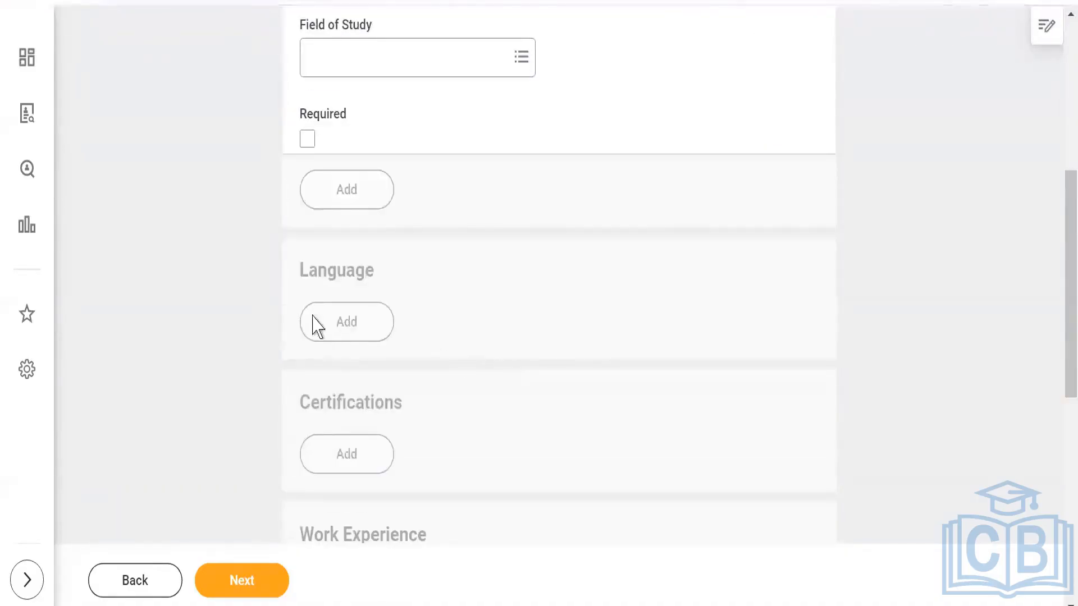
pyautogui.scroll(-6, 288, 361)
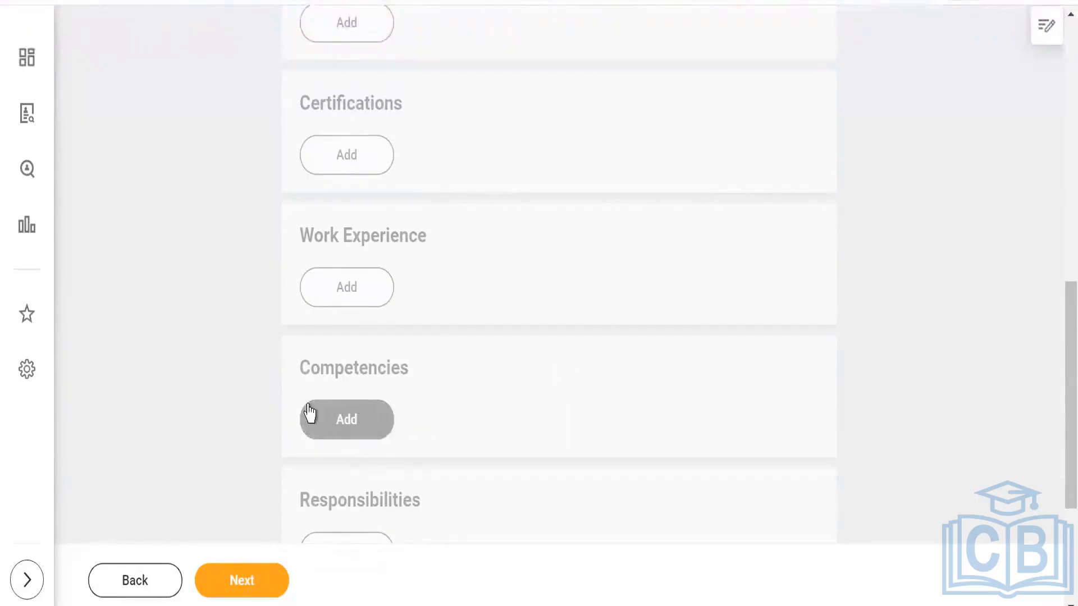
pyautogui.scroll(-4, 209, 428)
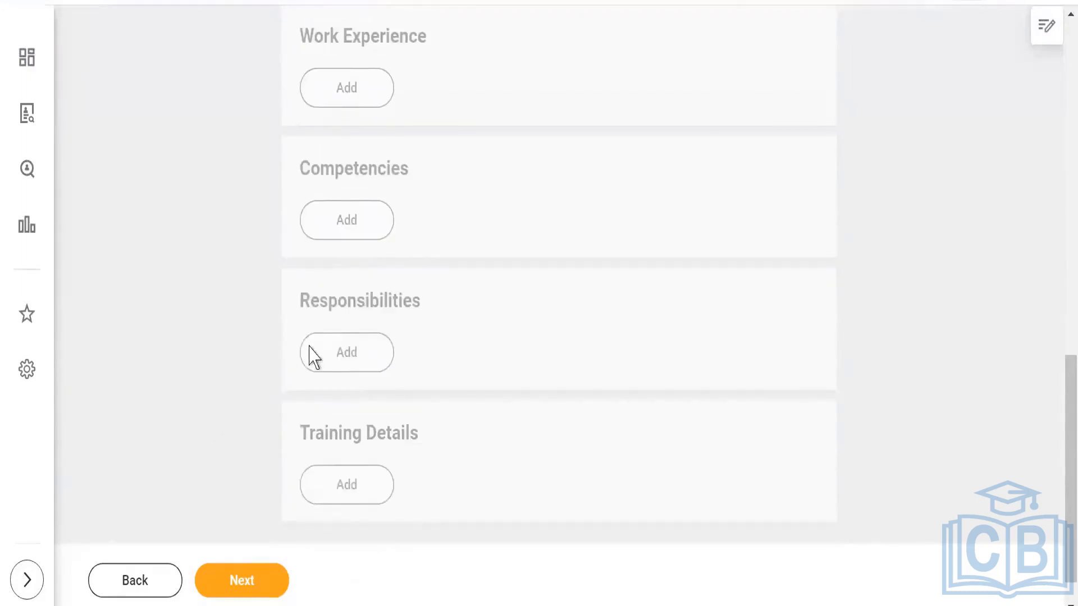
pyautogui.scroll(8, 462, 405)
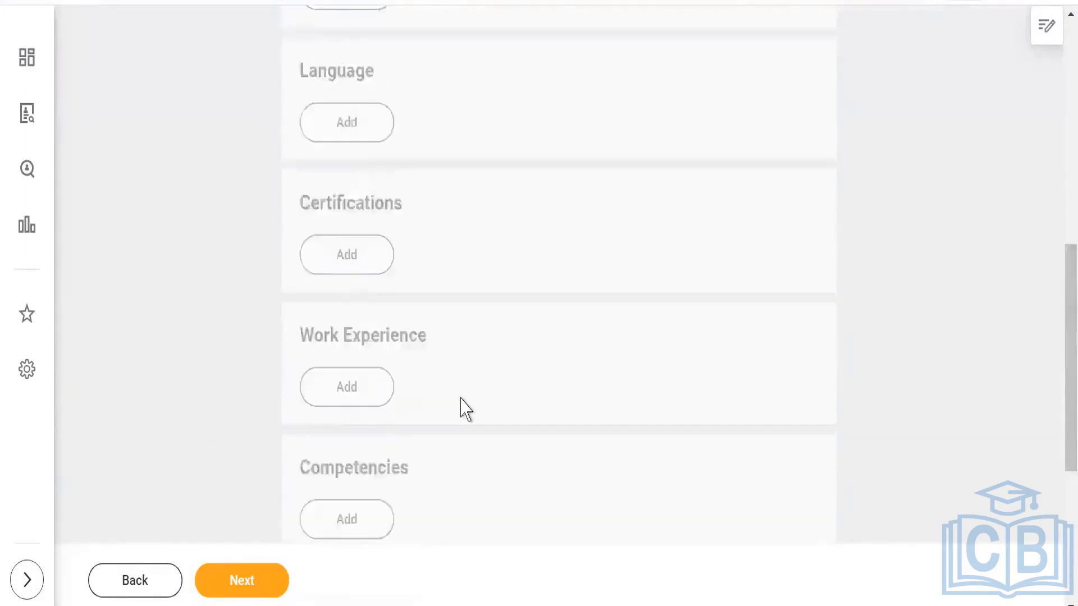
pyautogui.scroll(6, 525, 383)
pyautogui.scroll(-4, 533, 401)
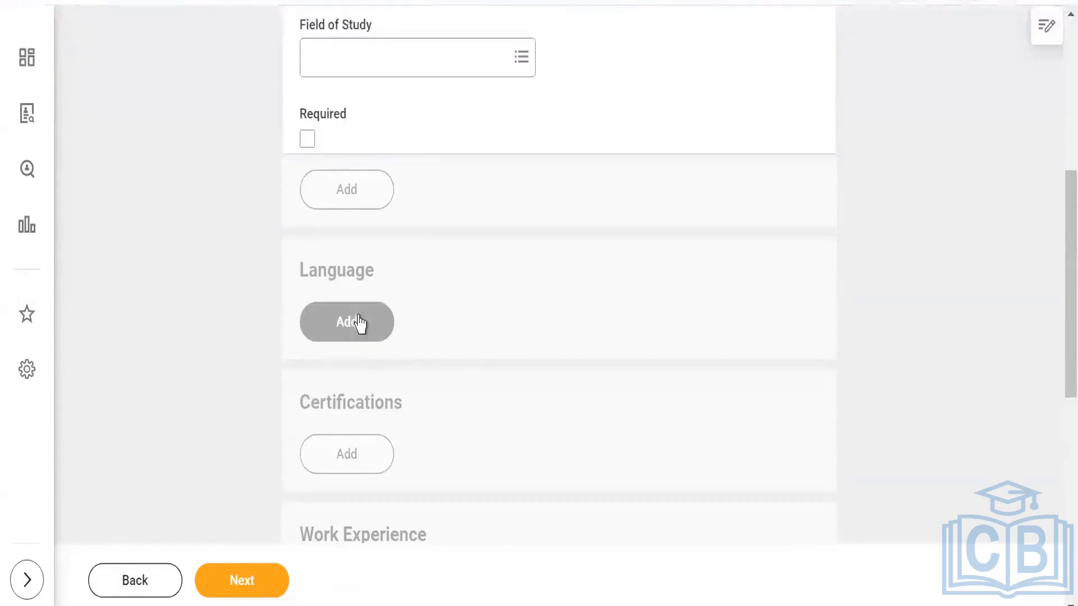
pyautogui.scroll(-4, 506, 433)
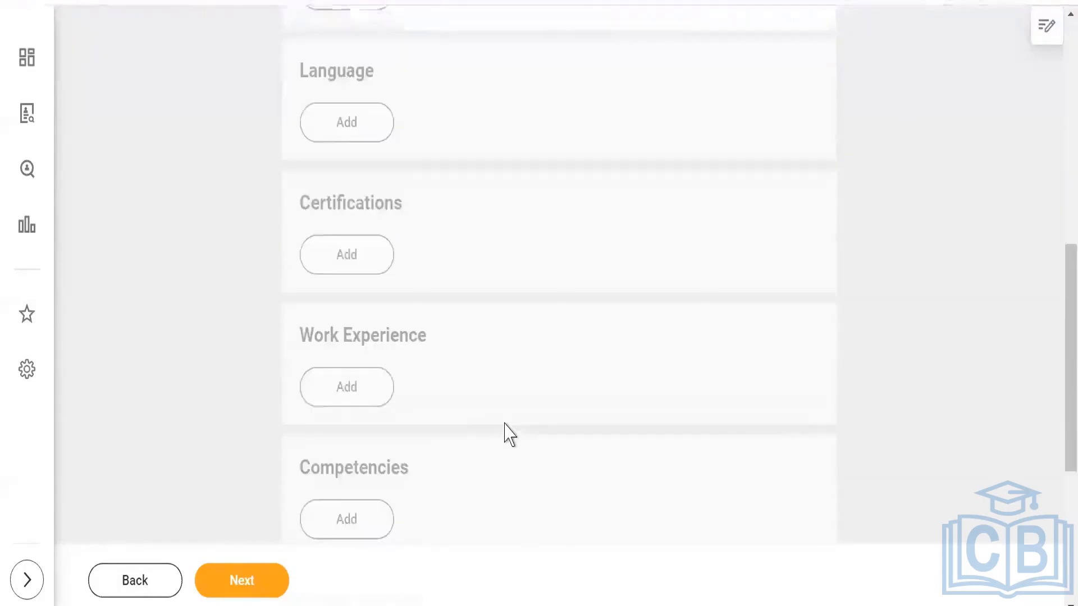
# - Add a Work Experience entry of 10 years to the qualifications and continue to the requisition's Organizations page
pyautogui.click(357, 391)
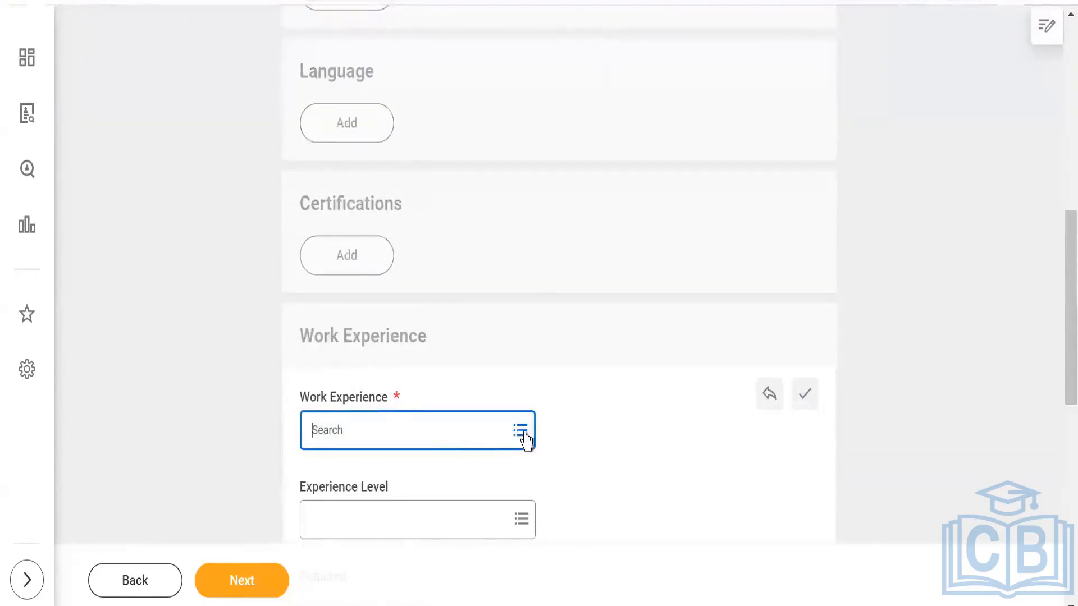
pyautogui.click(523, 435)
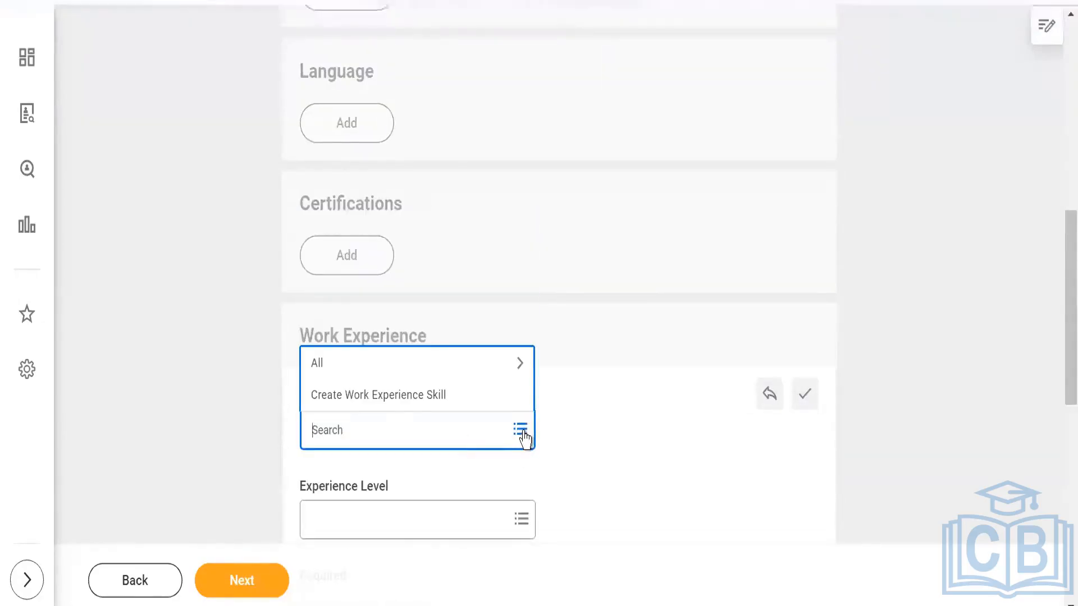
pyautogui.click(357, 366)
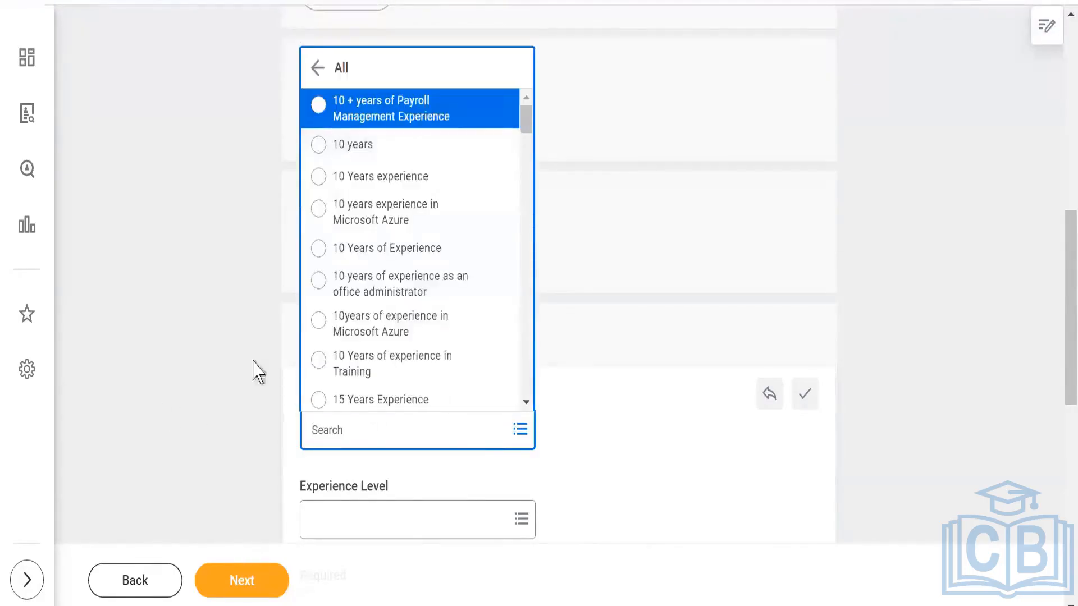
pyautogui.click(365, 151)
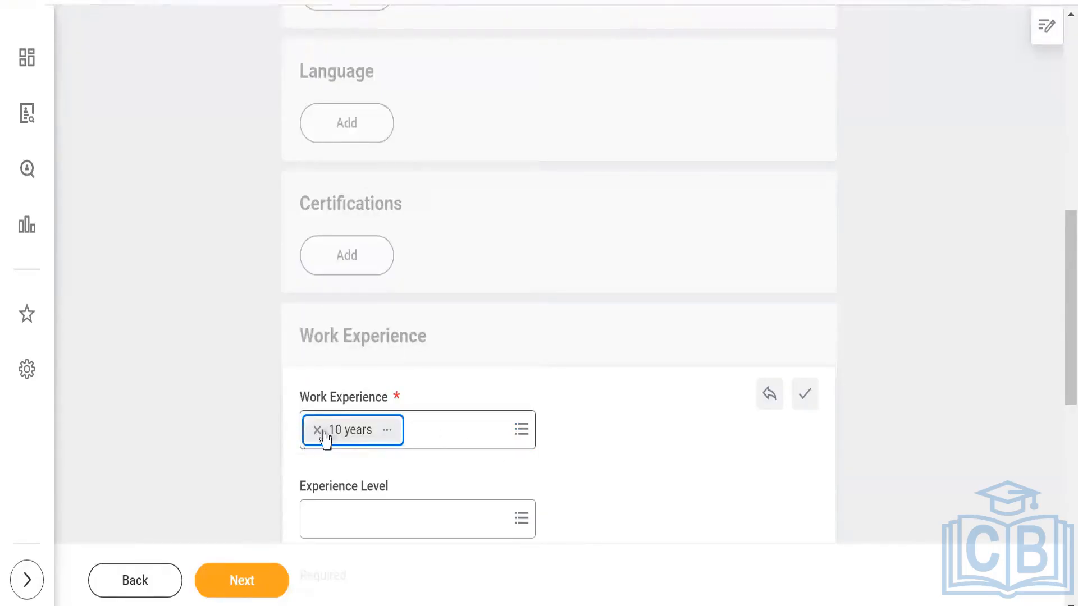
pyautogui.click(242, 584)
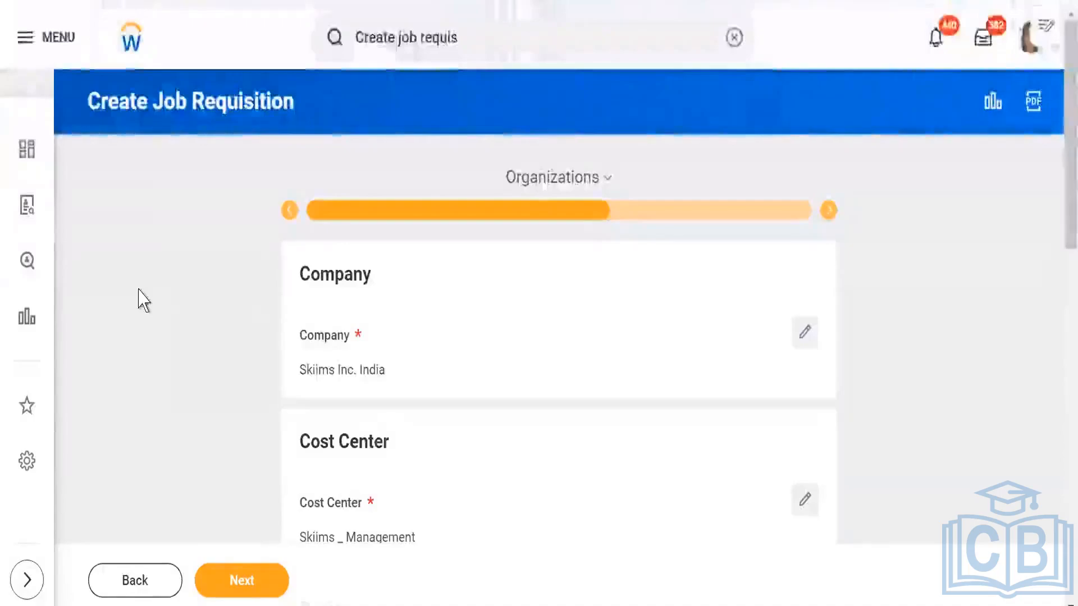
pyautogui.scroll(-2, 540, 341)
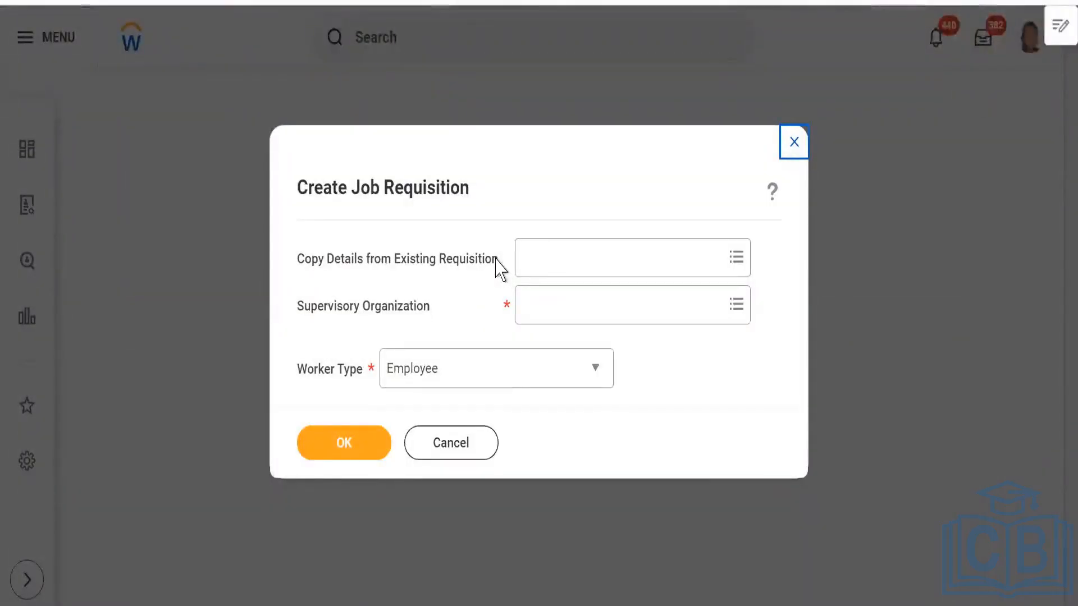
# - Dismiss the Create Job Requisition dialog, then find and open the Maintain Assignable Roles task
pyautogui.click(472, 446)
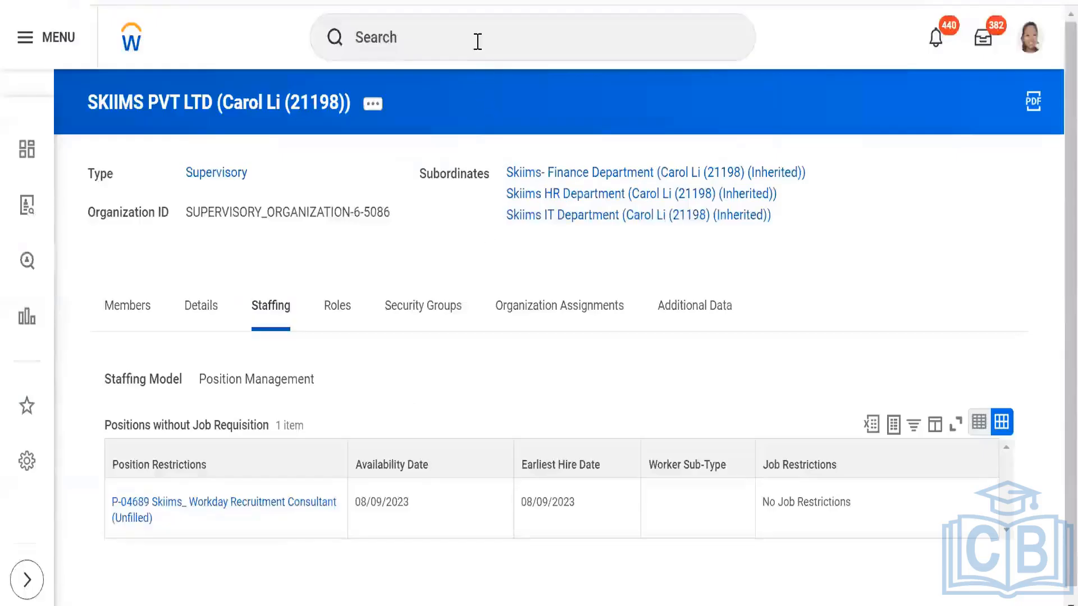
pyautogui.click(477, 42)
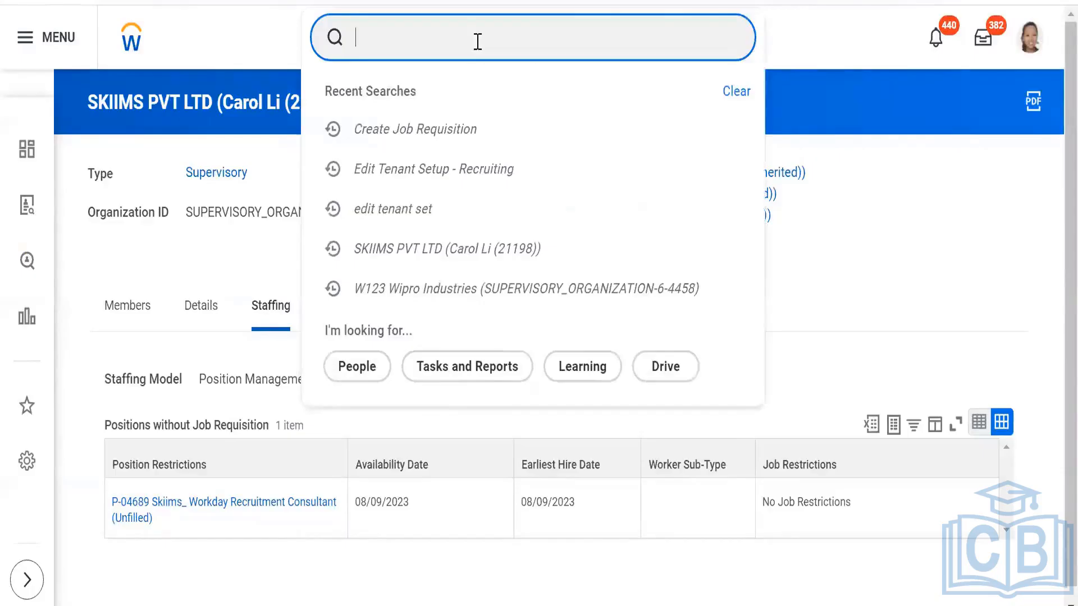
pyautogui.write('maintain')
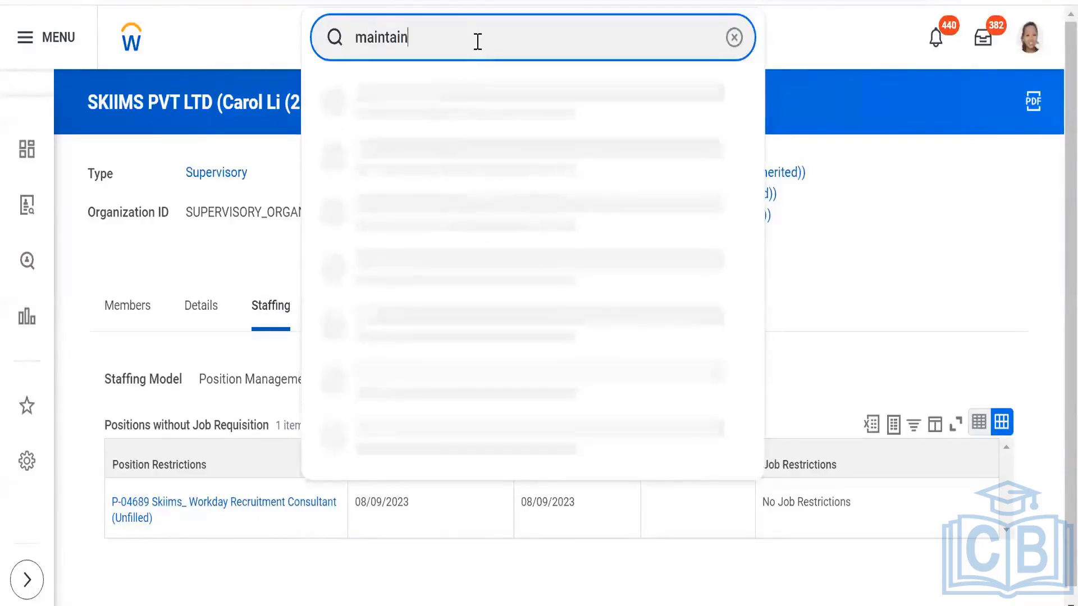
pyautogui.write(' assi')
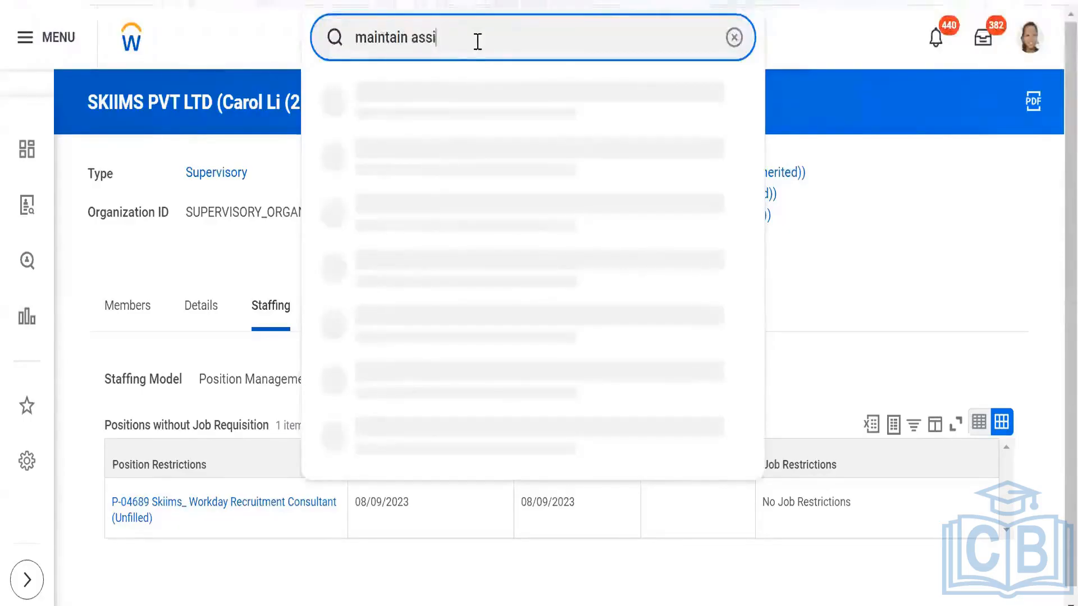
pyautogui.write('gnable')
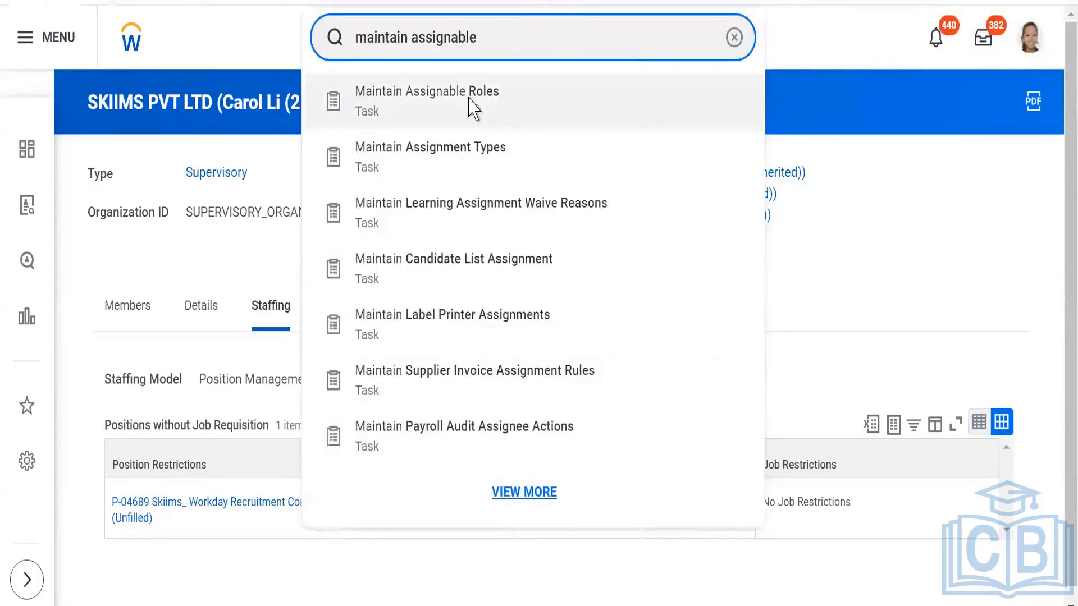
pyautogui.click(473, 106)
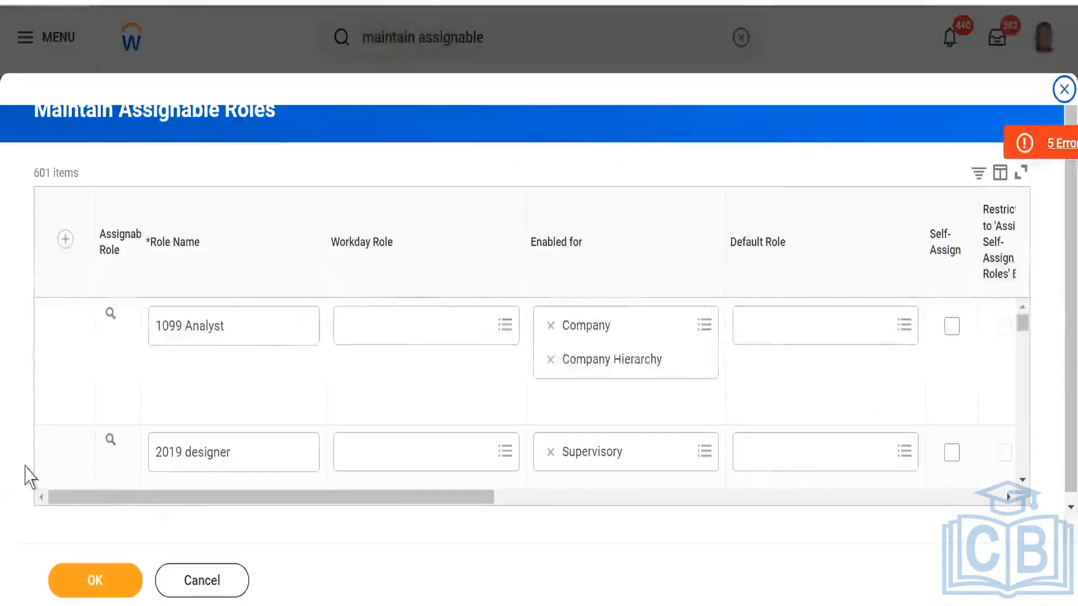
# - Add a new row to the assignable roles with the Role Name Primary Recruiter_Skiims
pyautogui.click(65, 239)
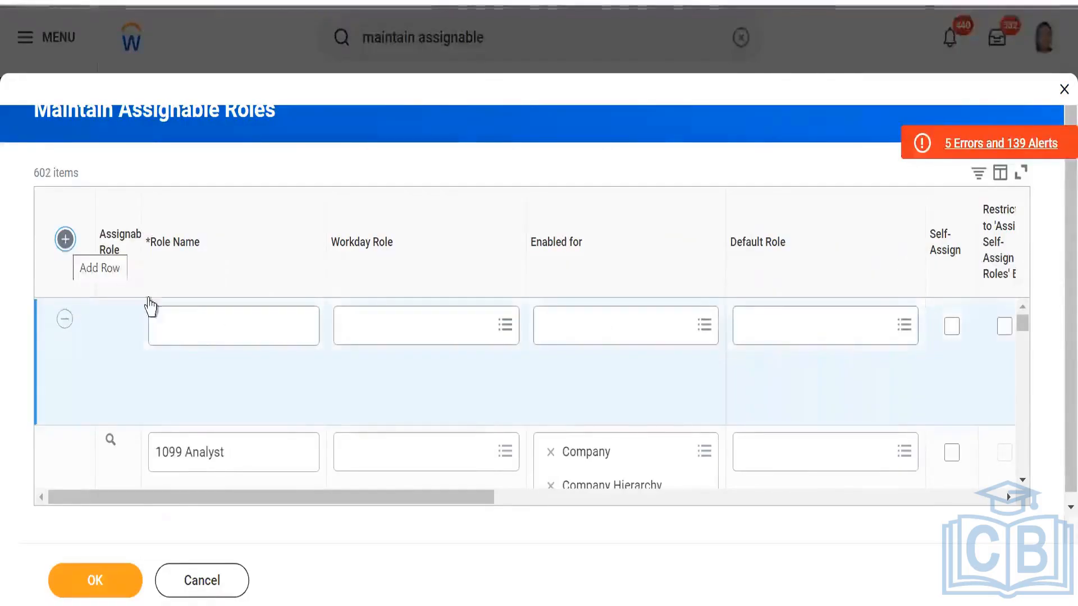
pyautogui.click(190, 327)
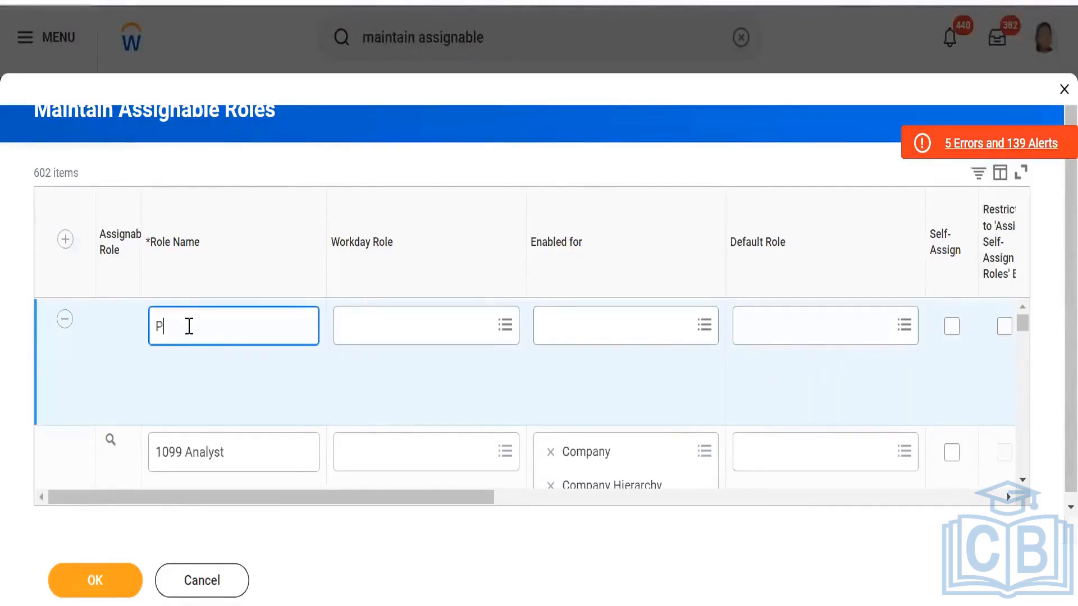
pyautogui.write('Primary recrui')
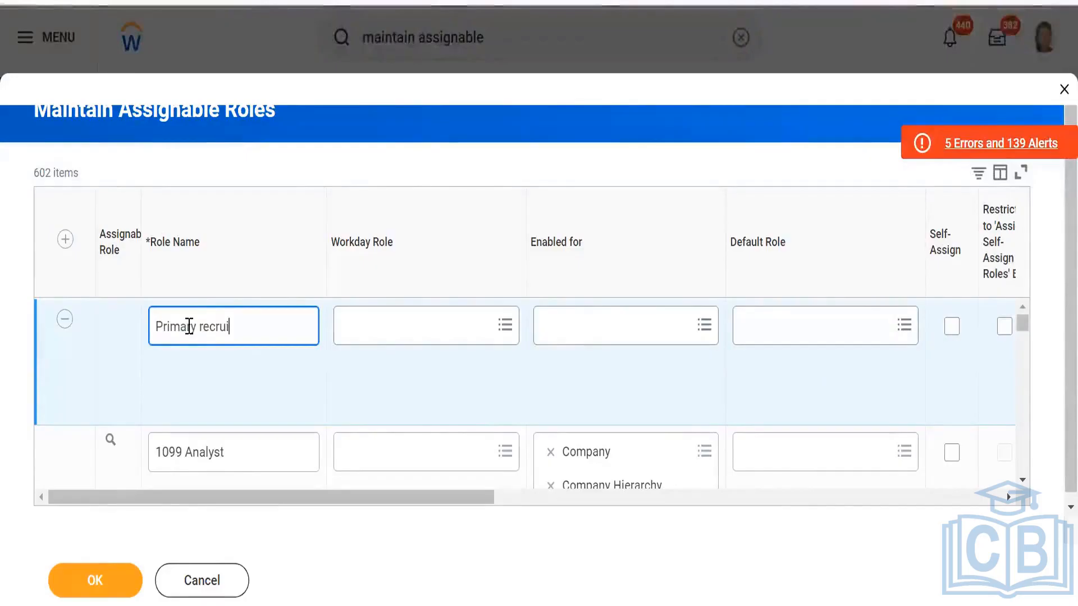
pyautogui.write('ter')
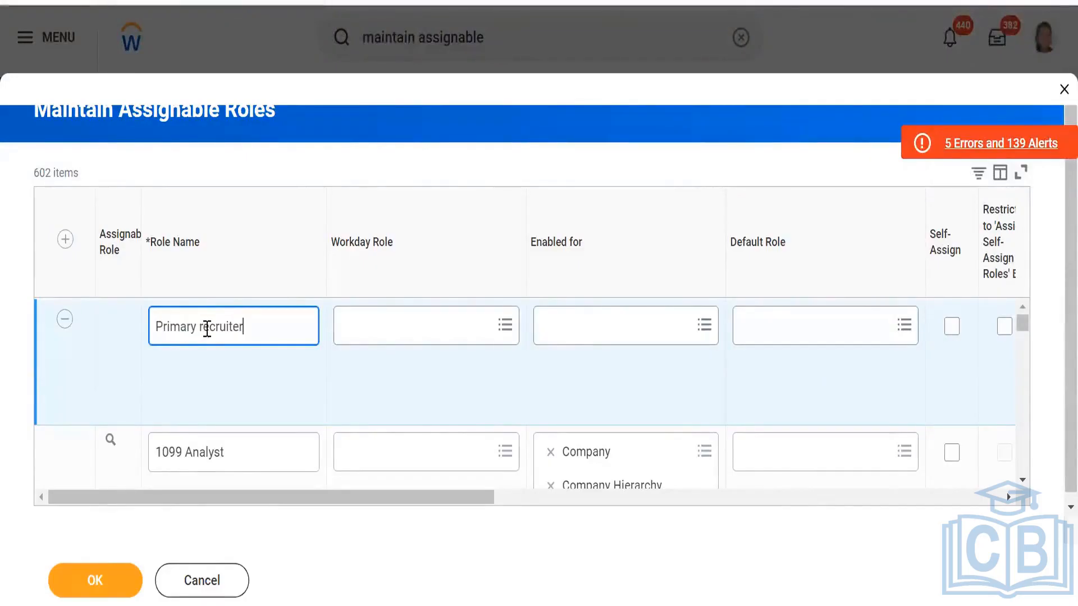
pyautogui.click(208, 331)
pyautogui.press('BackSpace')
pyautogui.press('BackSpace')
pyautogui.write('Re')
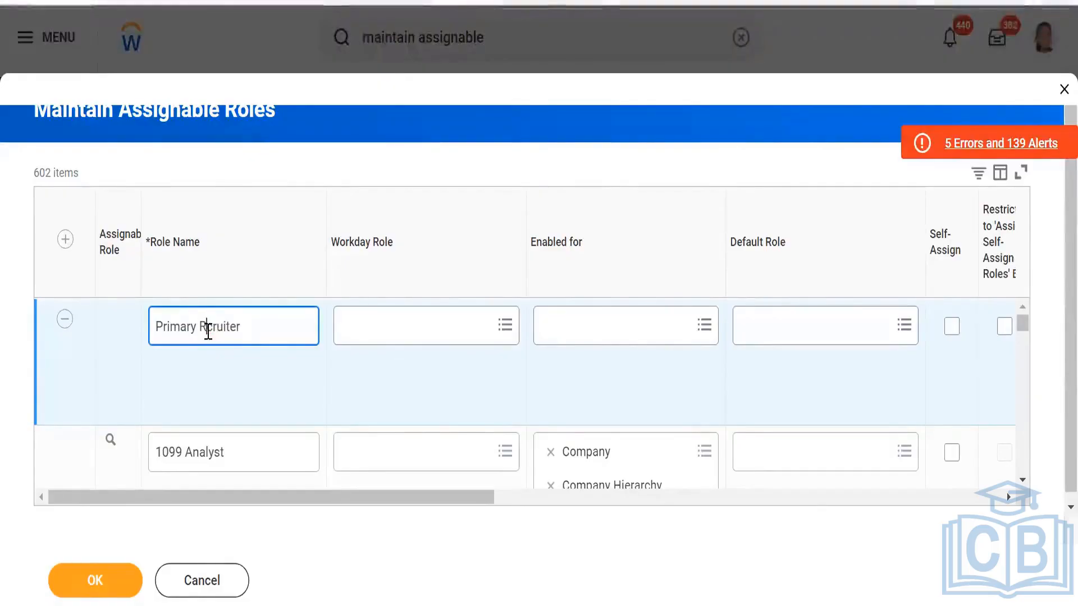
pyautogui.click(279, 331)
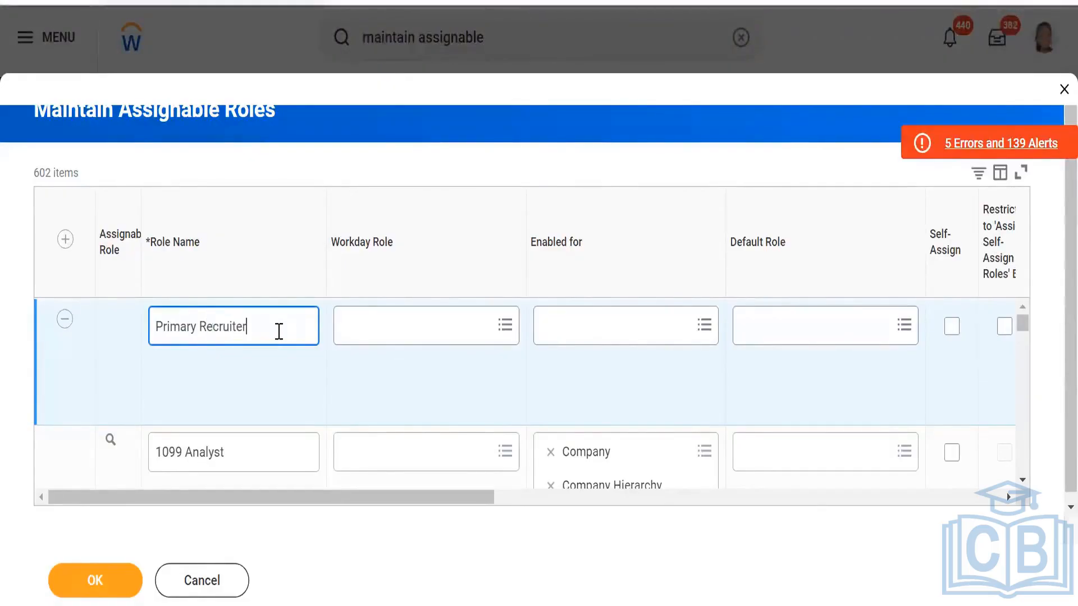
pyautogui.write('_Skiim')
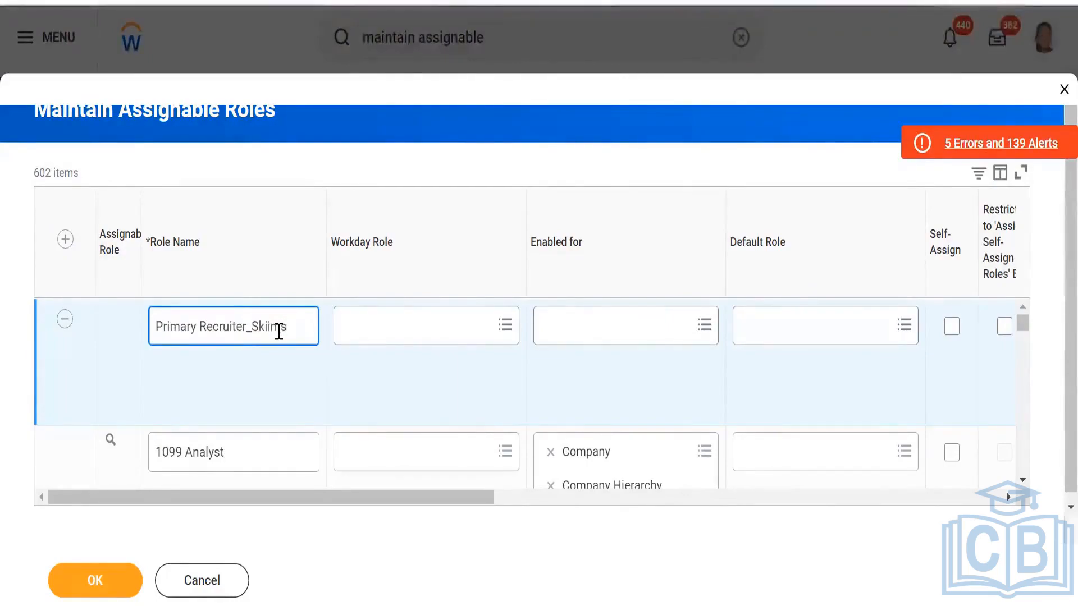
pyautogui.write('s')
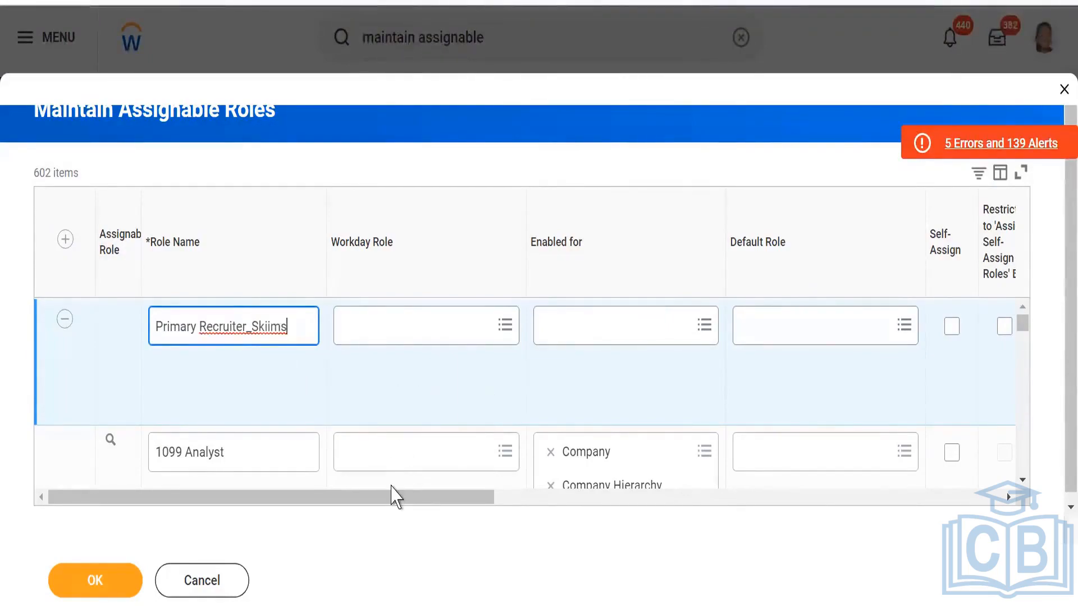
# - Enable the Primary Recruiter_Skiims role for Job Requisition and turn on Hide on View if Not Assigned
pyautogui.moveTo(392, 492); pyautogui.dragTo(470, 509)
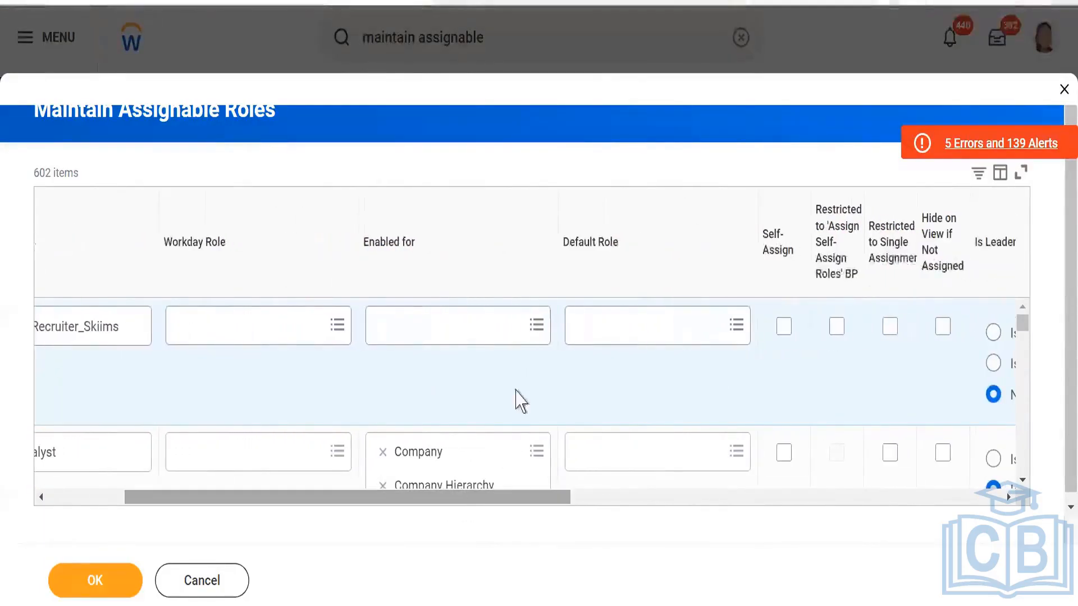
pyautogui.click(497, 326)
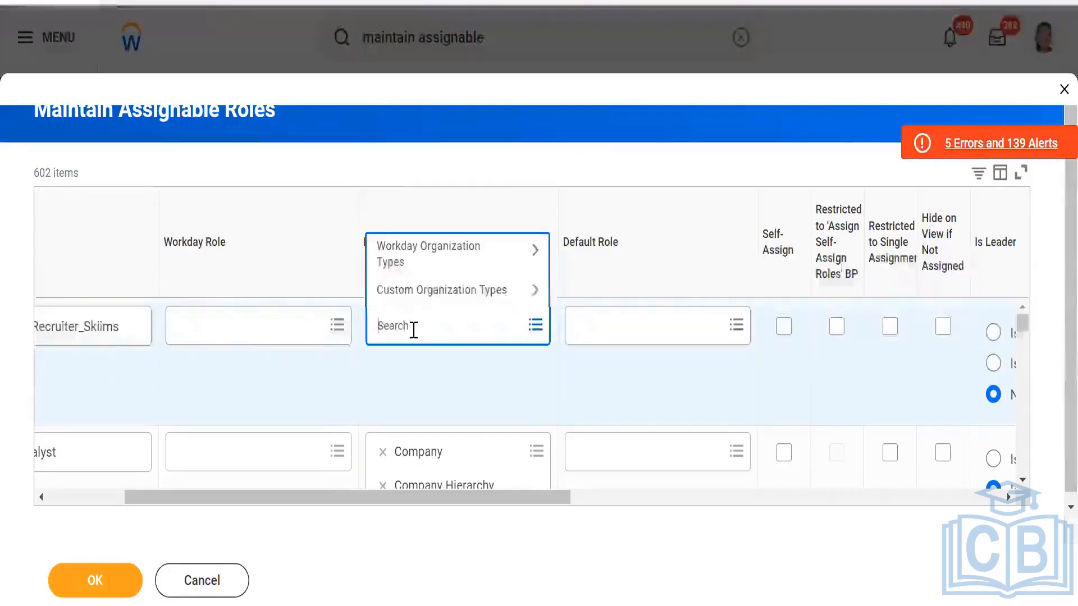
pyautogui.write('job')
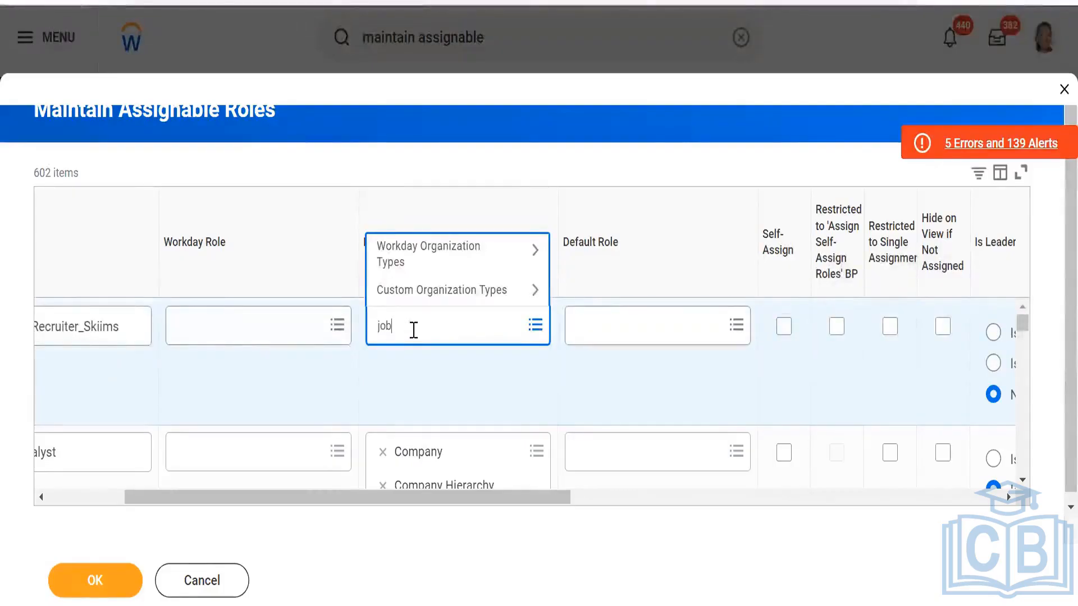
pyautogui.write(' re')
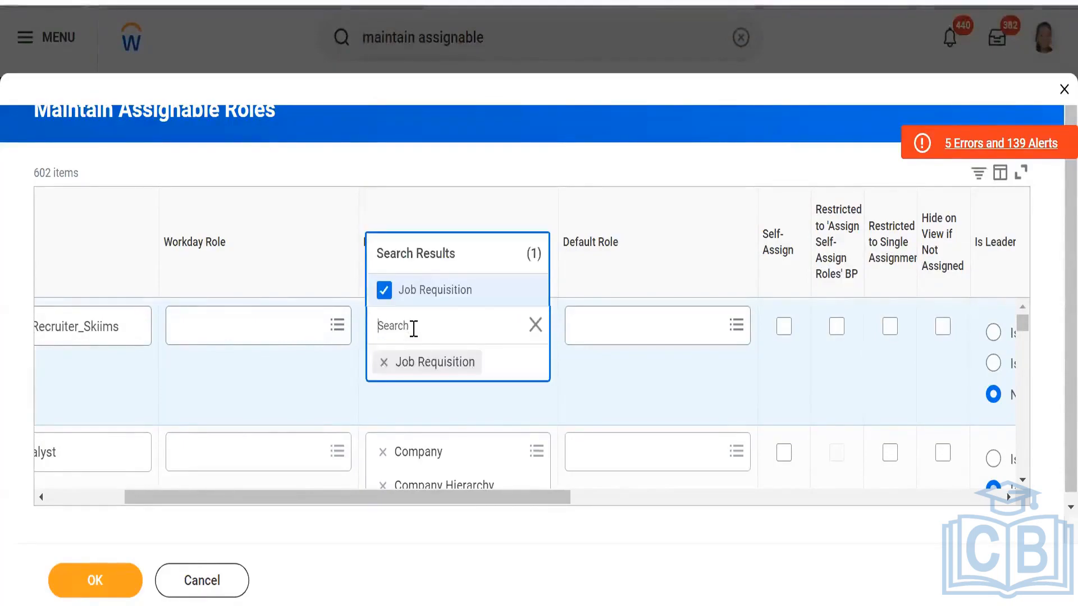
pyautogui.click(548, 511)
pyautogui.moveTo(548, 497); pyautogui.dragTo(700, 498)
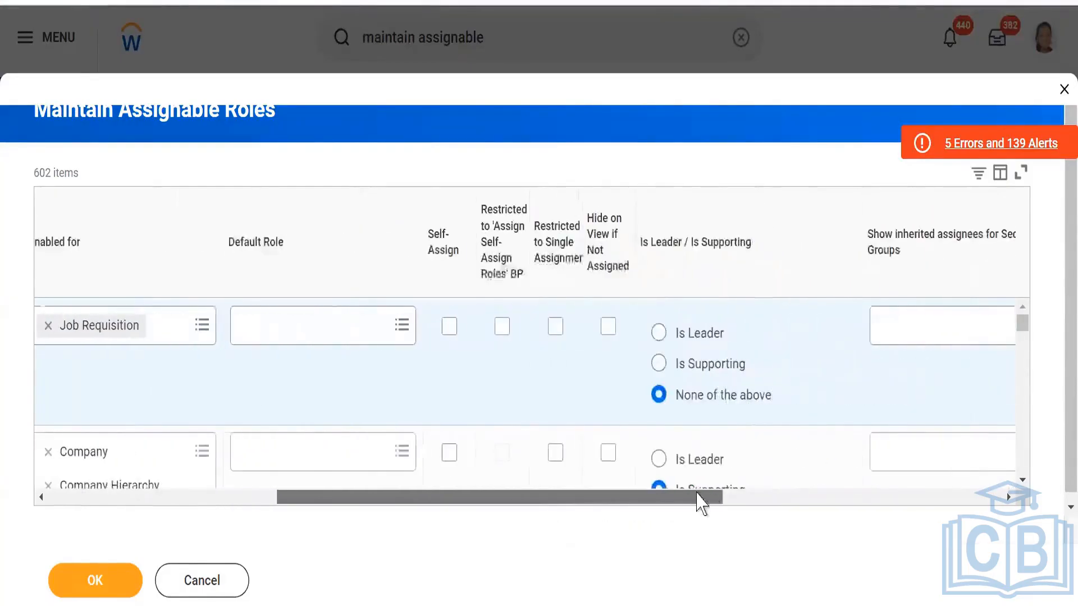
pyautogui.click(609, 327)
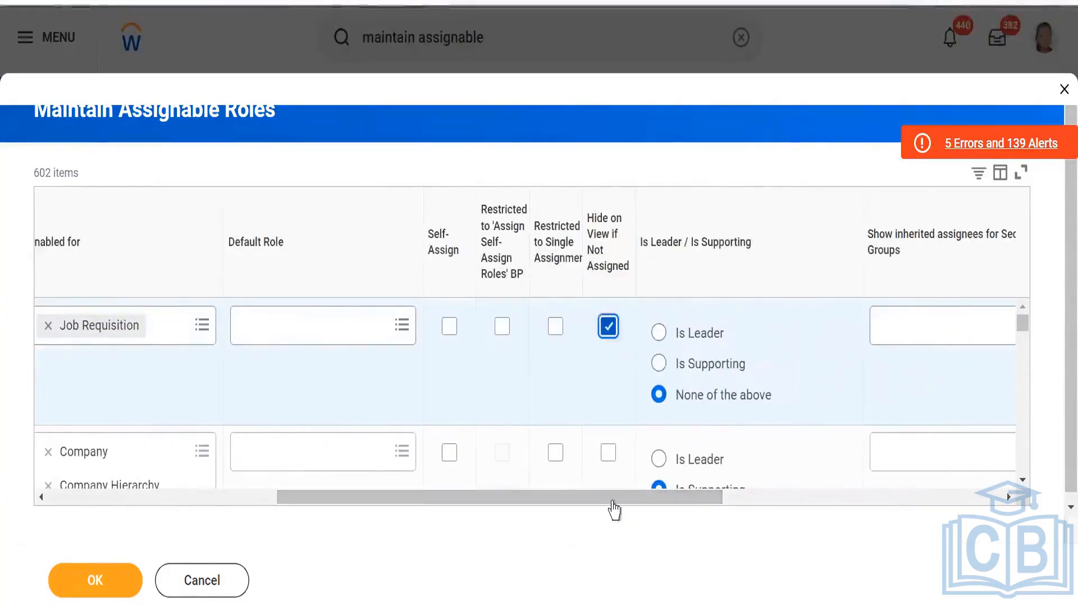
# - Set Assigned/Reviewed by Security Groups to Security Administrator for the Primary Recruiter_Skiims role and submit the assignable roles
pyautogui.moveTo(691, 505); pyautogui.dragTo(811, 502)
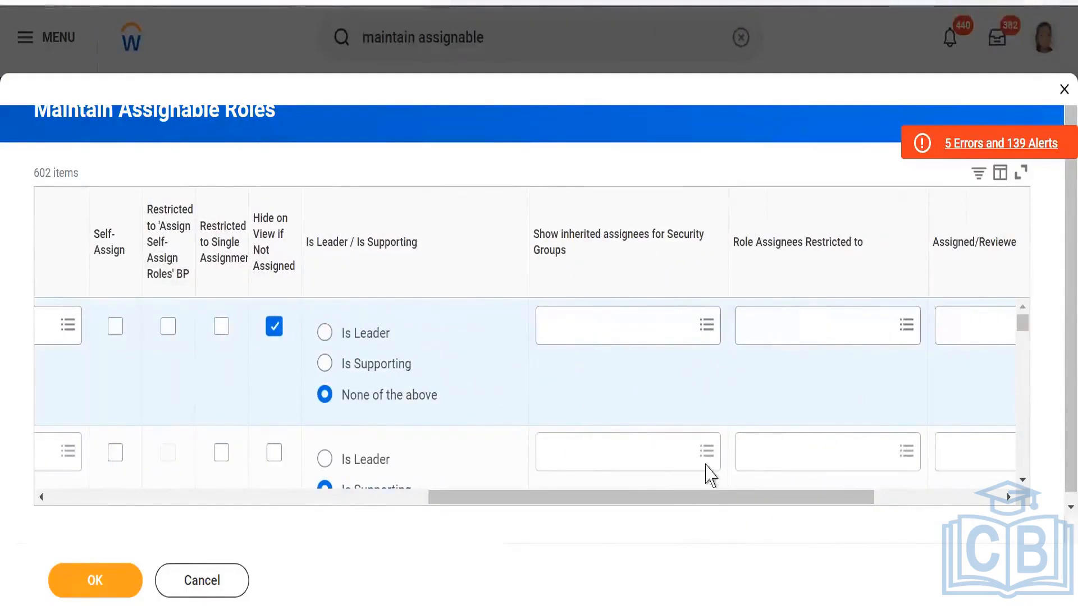
pyautogui.moveTo(753, 505); pyautogui.dragTo(874, 513)
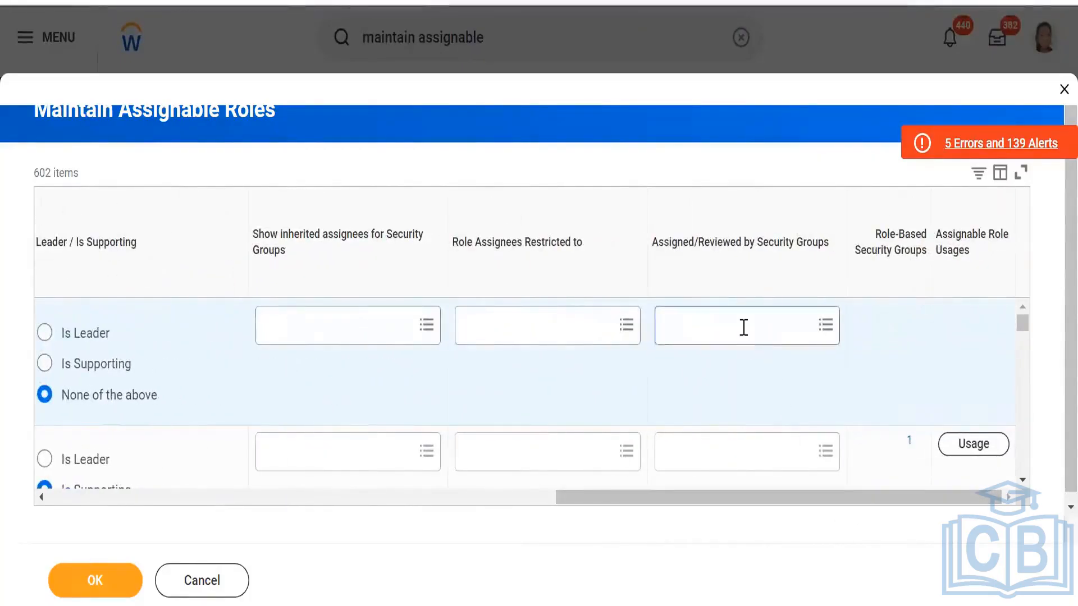
pyautogui.click(743, 327)
pyautogui.write('se')
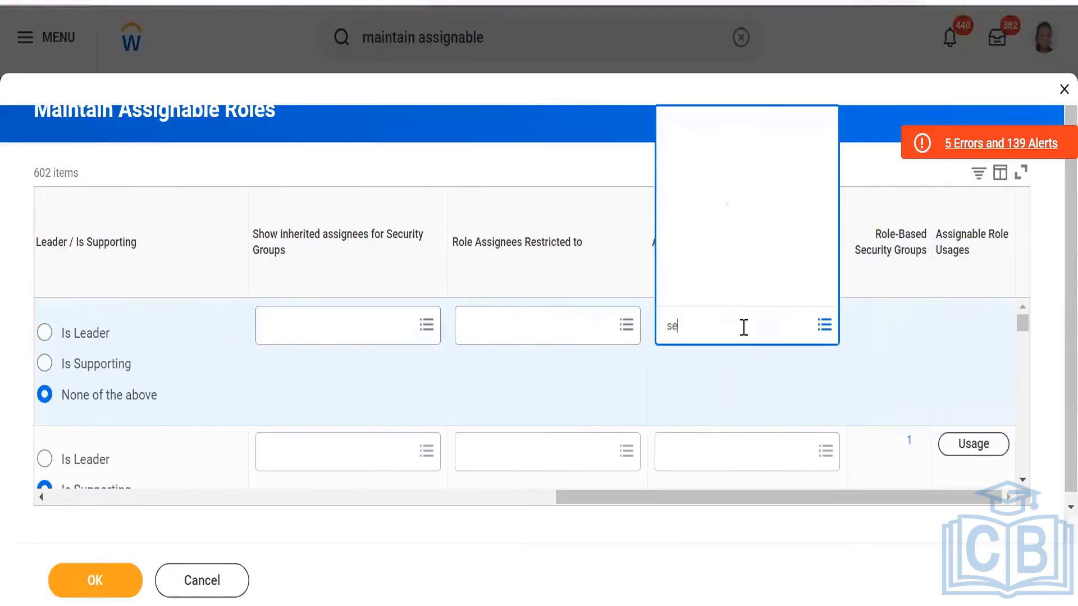
pyautogui.write('c a')
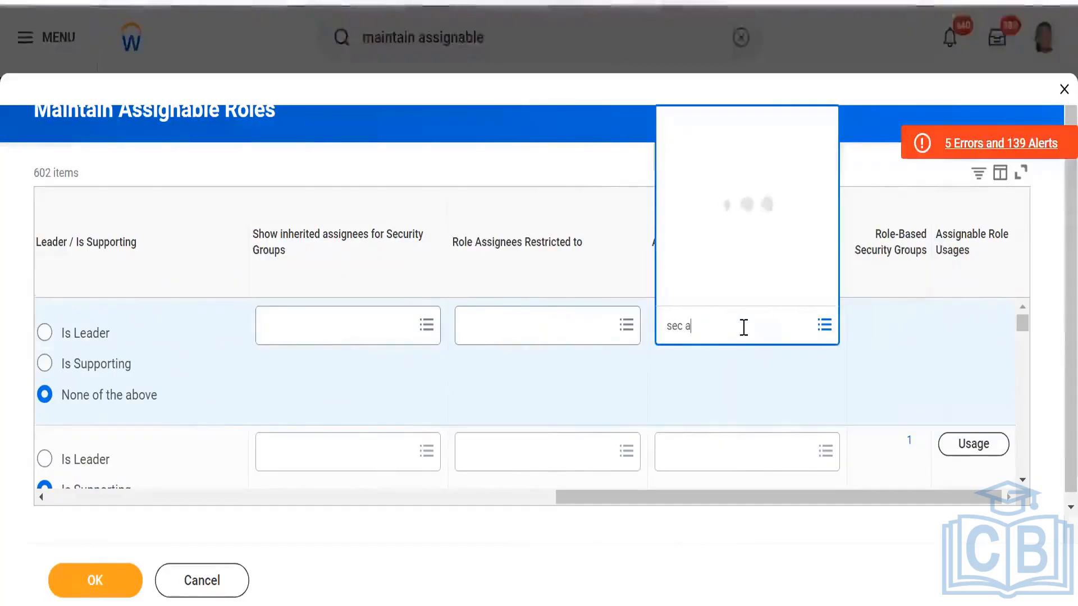
pyautogui.write('dmin')
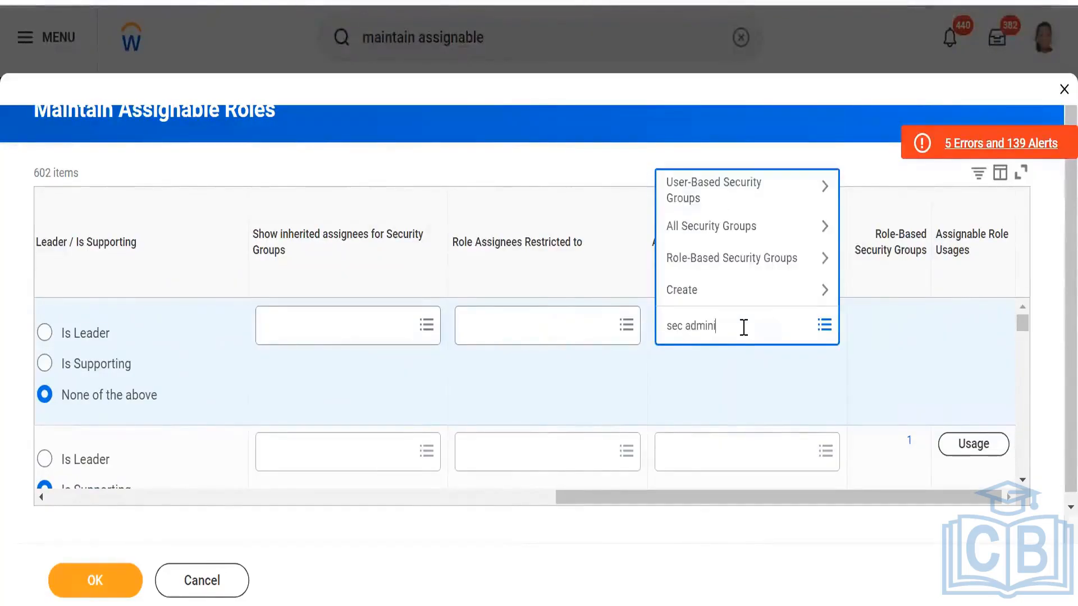
pyautogui.write('i')
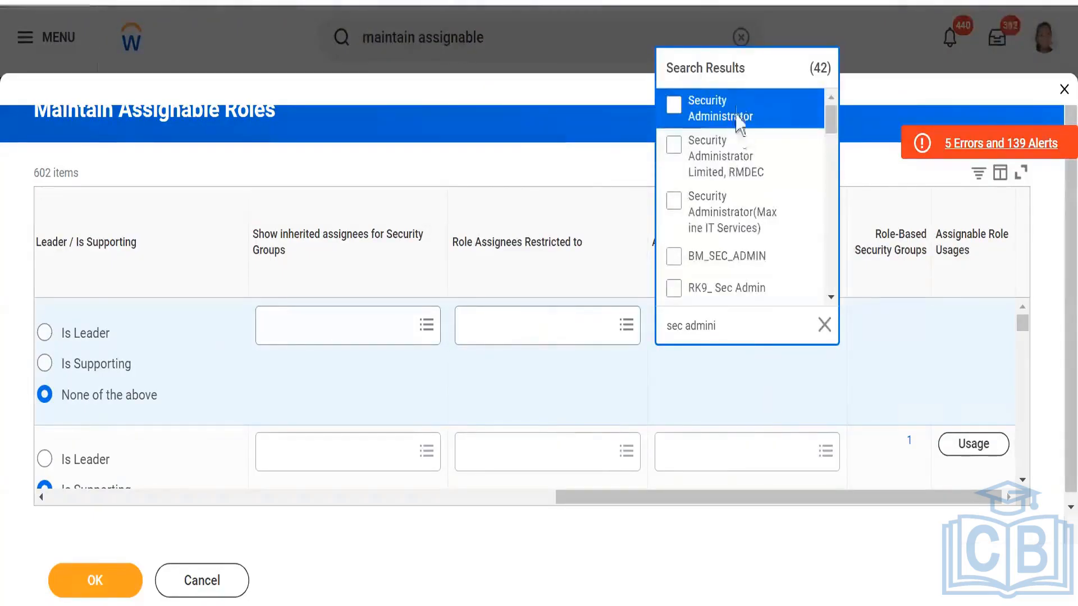
pyautogui.click(739, 119)
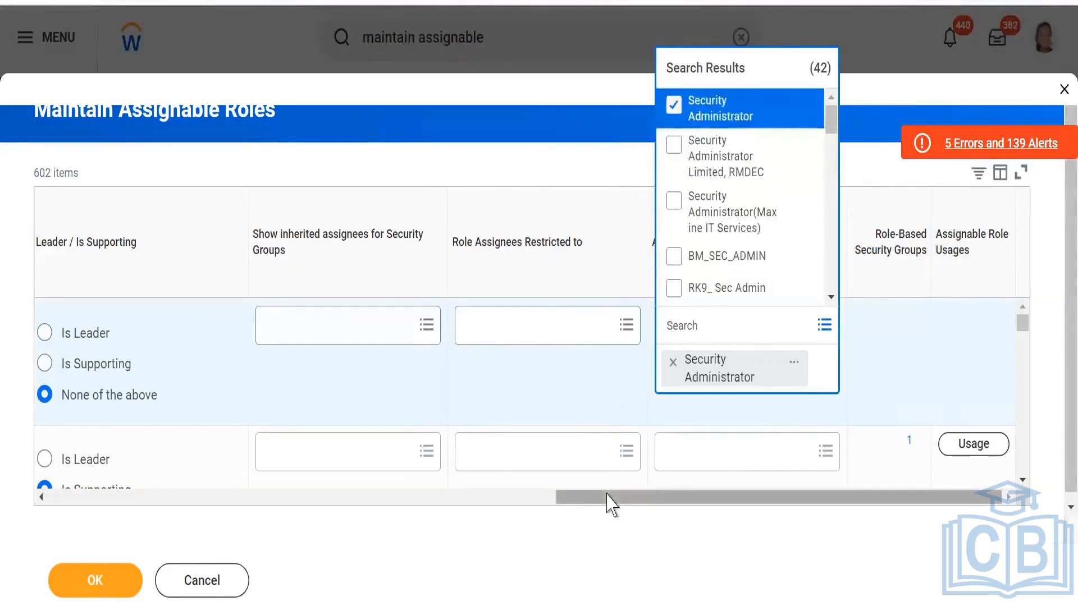
pyautogui.moveTo(606, 495); pyautogui.dragTo(41, 492)
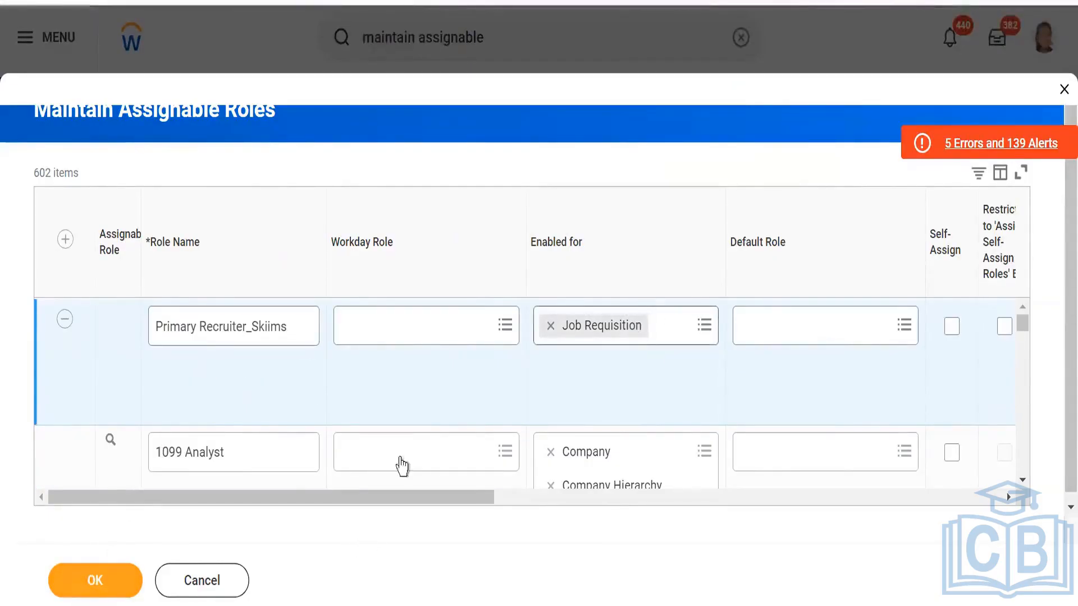
pyautogui.click(91, 583)
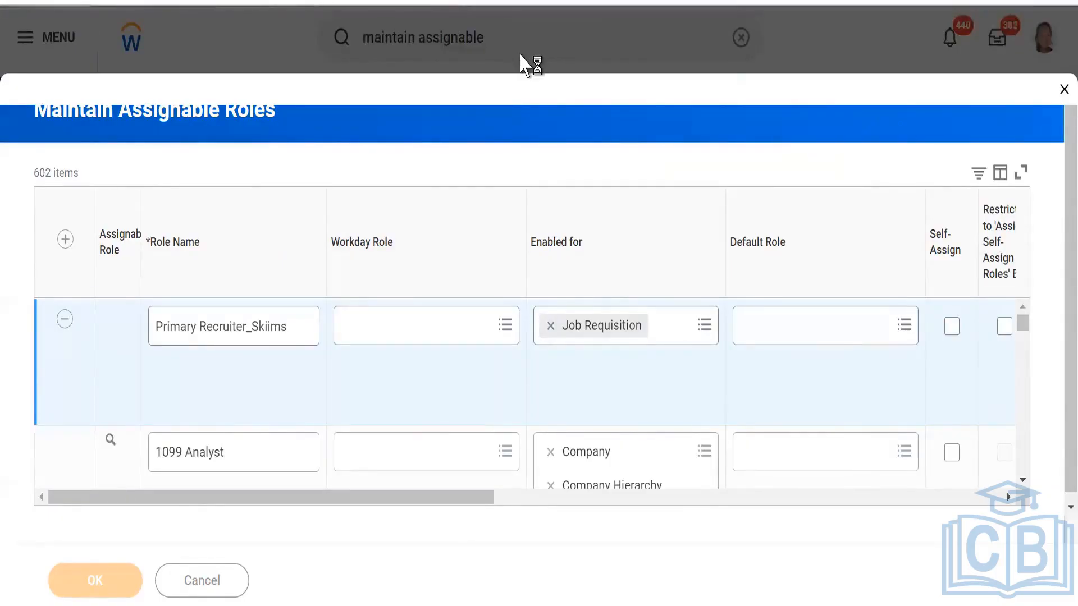
# - Find and open the Create Security Group task
pyautogui.click(560, 27)
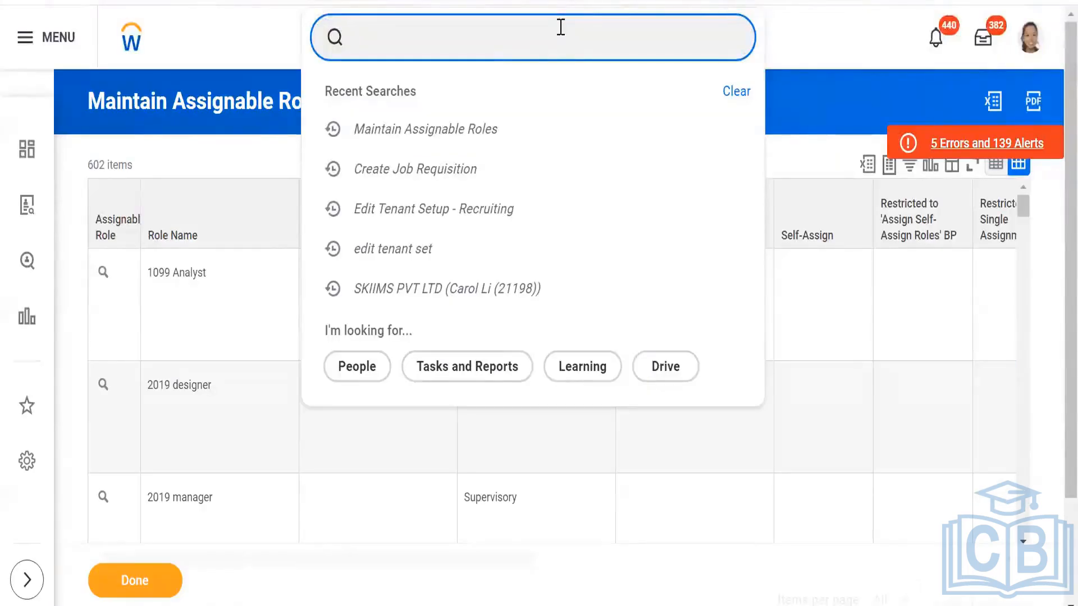
pyautogui.write('Crea')
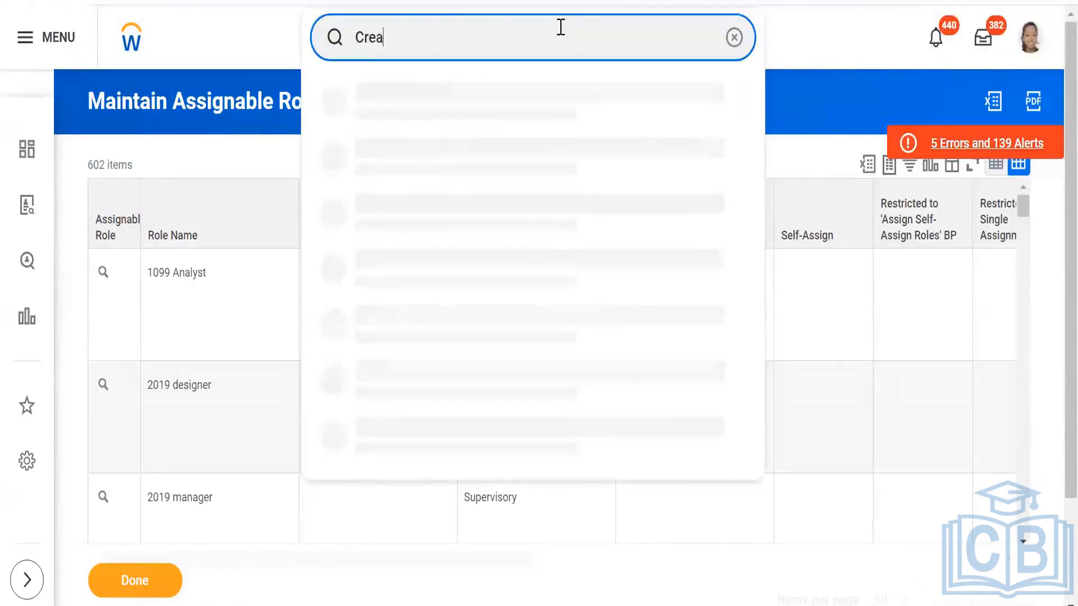
pyautogui.write('te sec')
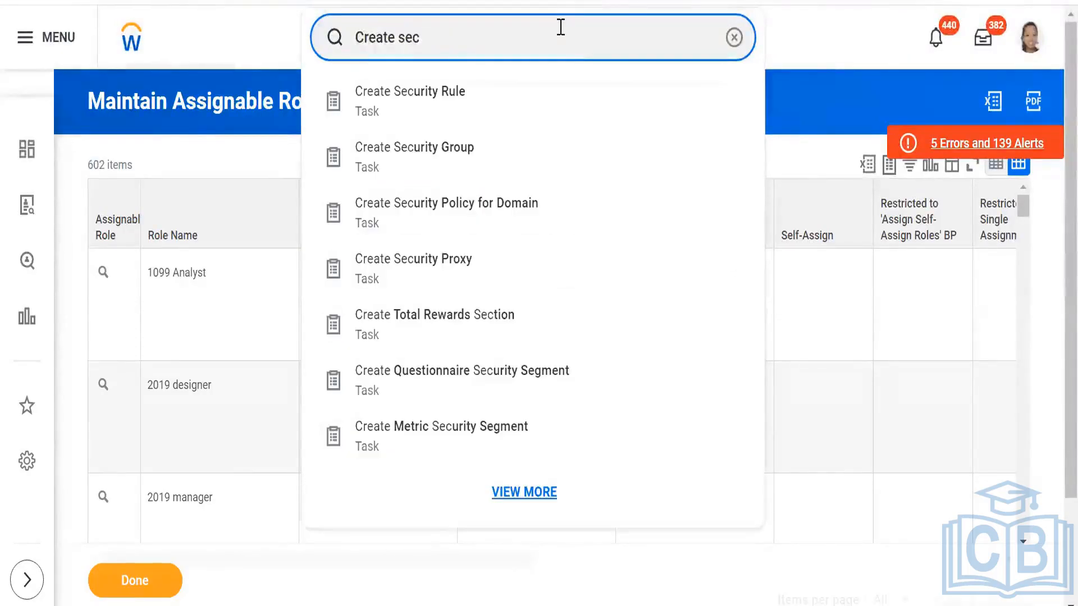
pyautogui.write(' group')
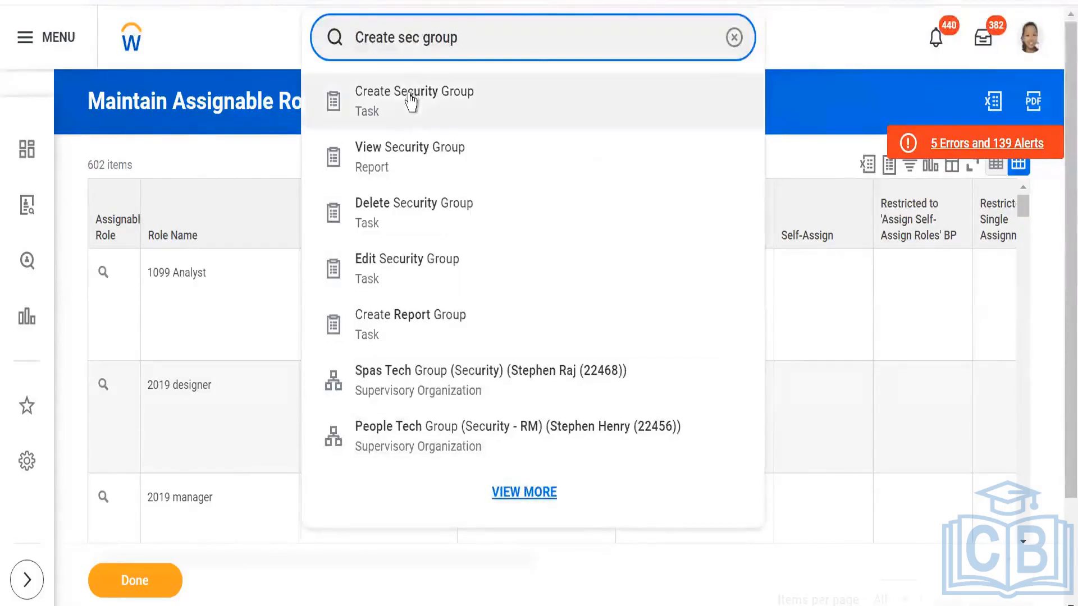
pyautogui.click(412, 101)
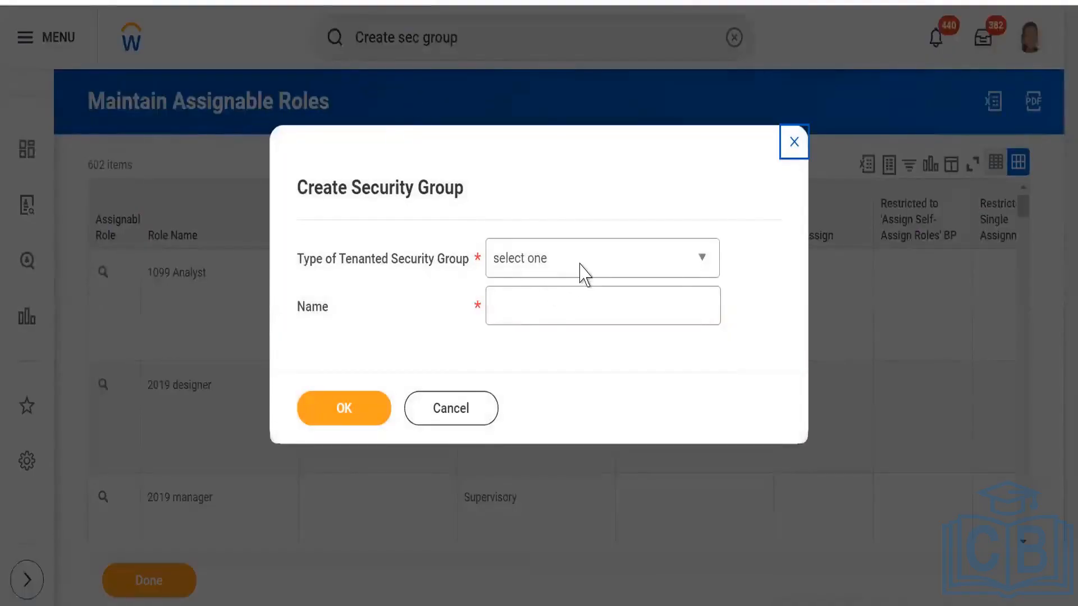
# - Create a Role-Based Security Group (Constrained) with the name Primary Recruiter_Skiims
pyautogui.click(581, 272)
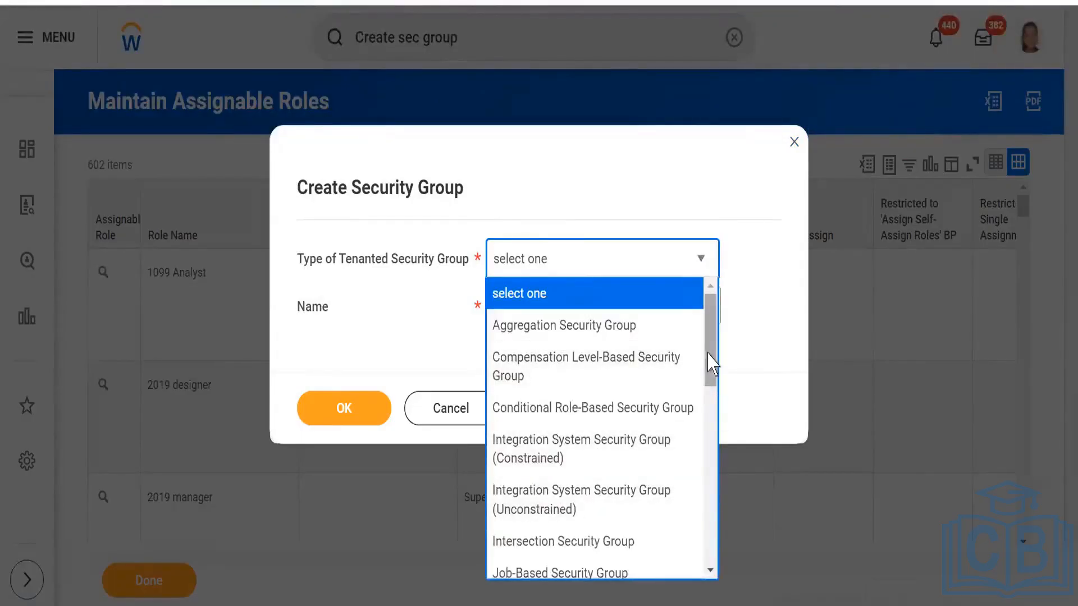
pyautogui.moveTo(706, 370); pyautogui.dragTo(705, 564)
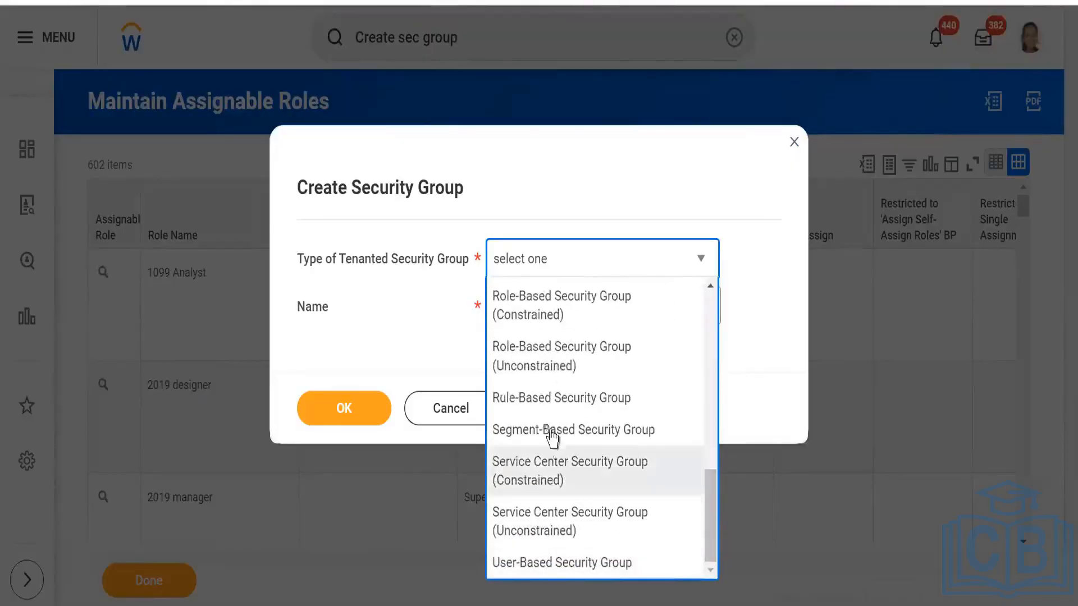
pyautogui.click(553, 309)
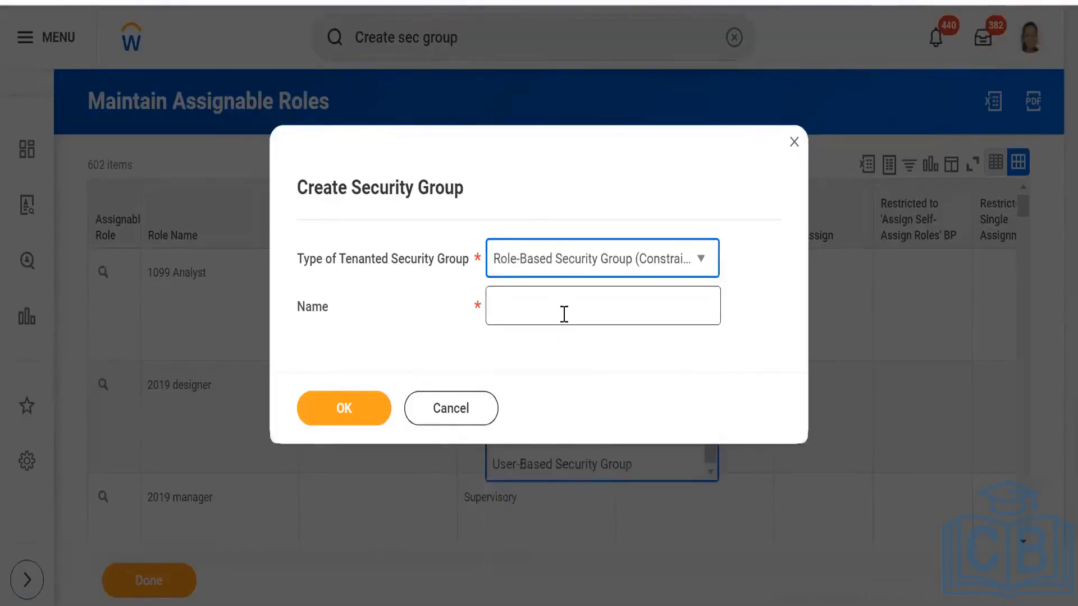
pyautogui.click(527, 301)
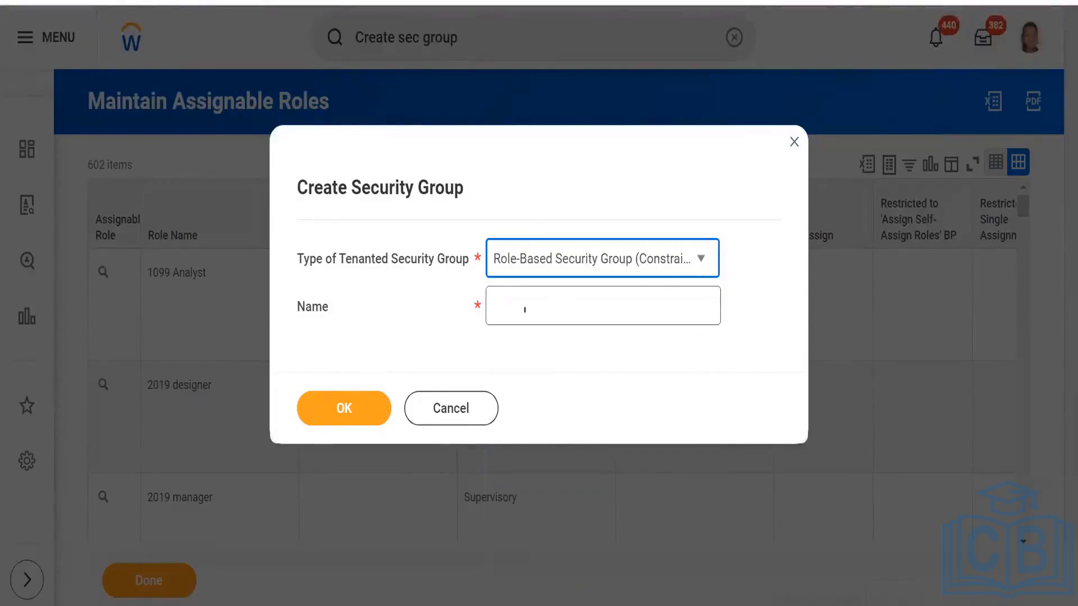
pyautogui.click(516, 306)
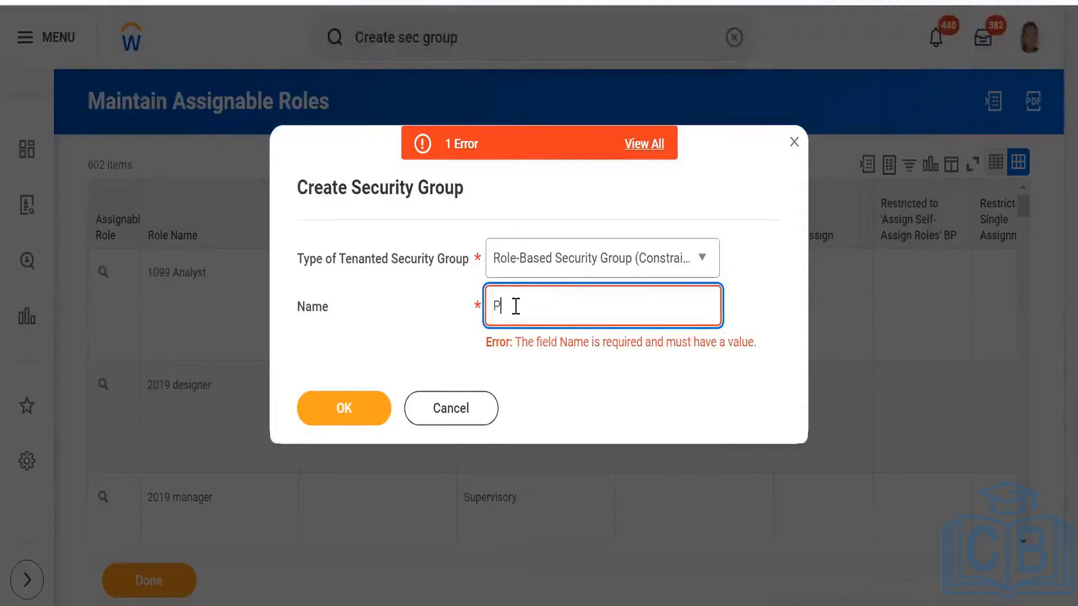
pyautogui.write('Primary Recruiter')
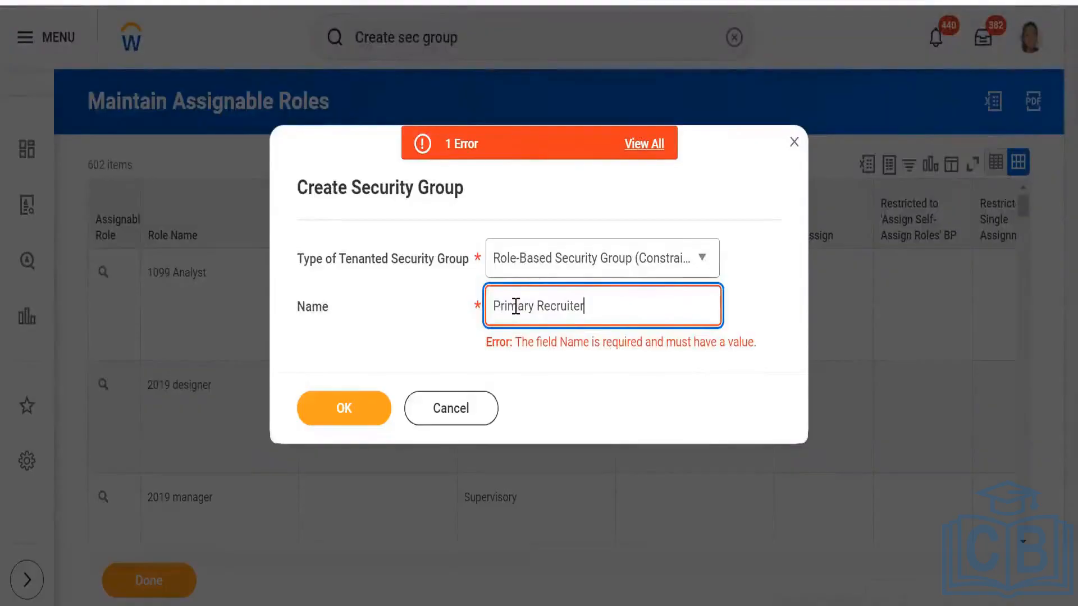
pyautogui.write('_')
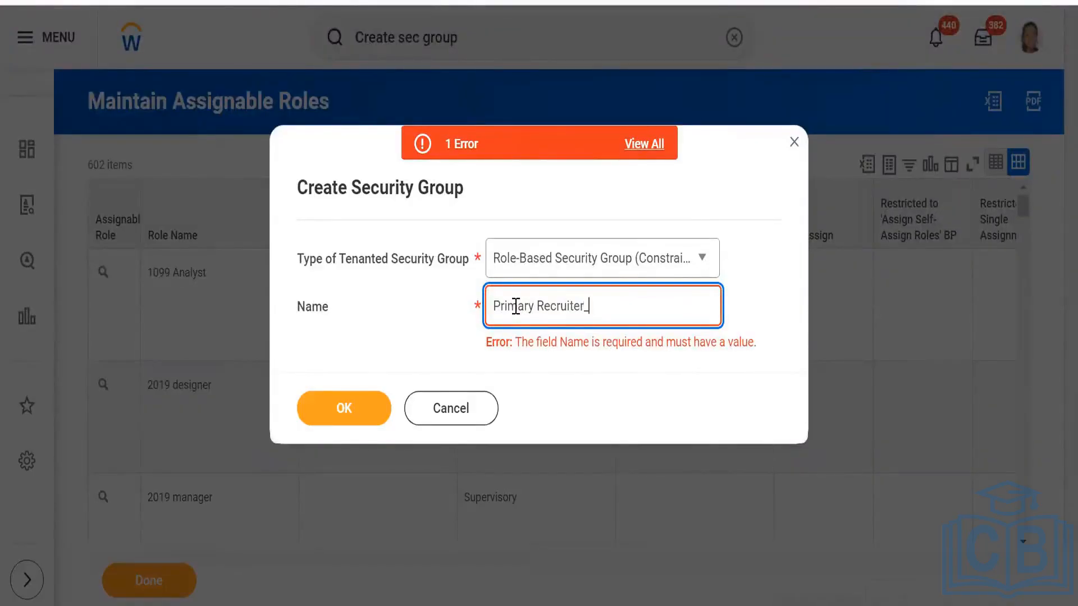
pyautogui.write('Skiims')
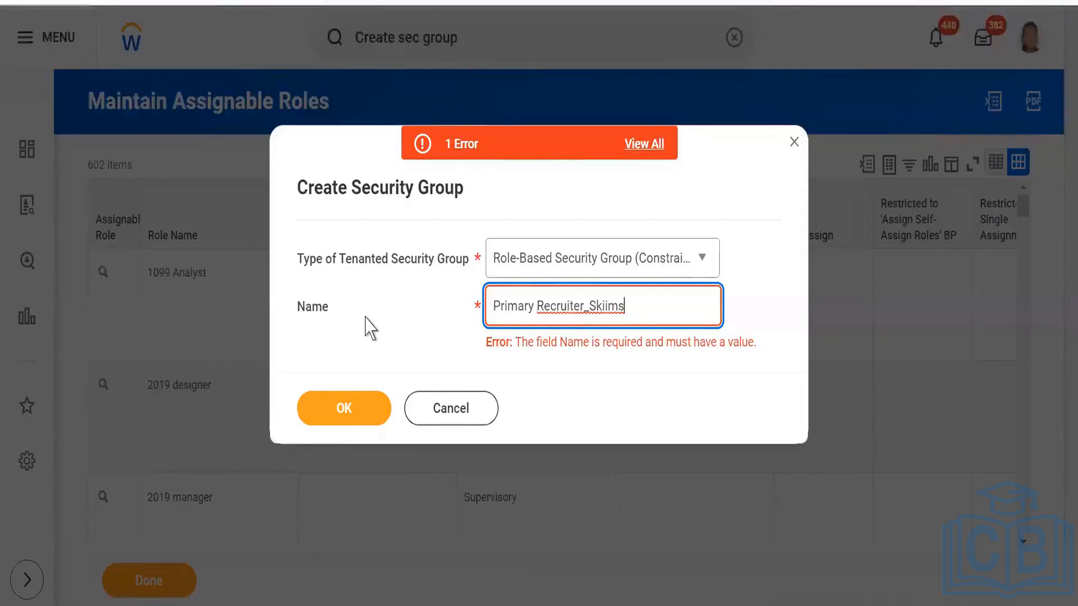
pyautogui.click(340, 417)
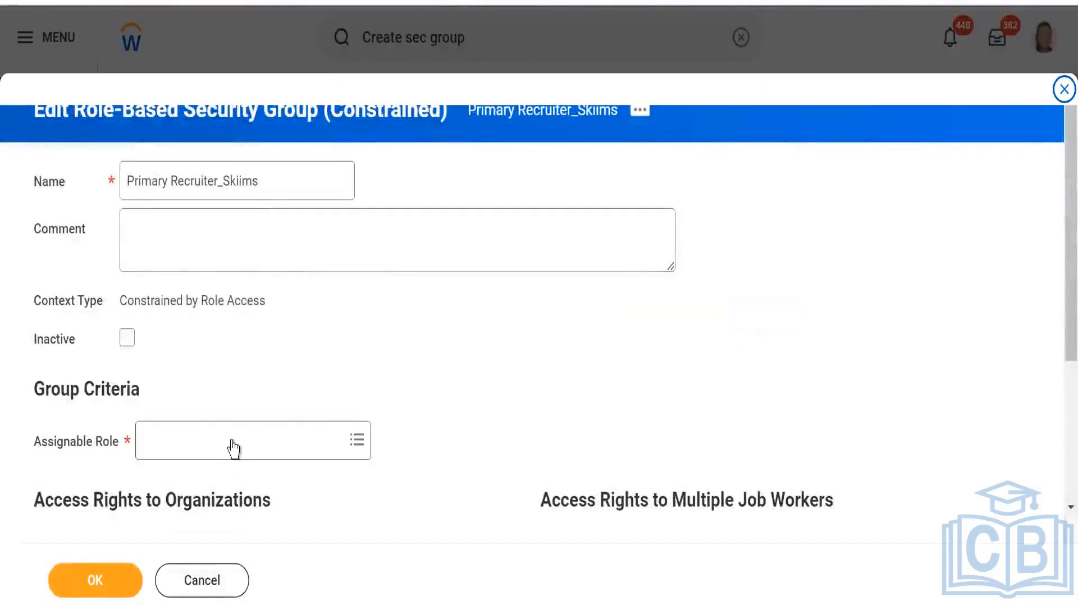
# - Set the security group's Assignable Role to Primary Recruiter_Skiims, submit the group and close its confirmation page
pyautogui.click(234, 448)
pyautogui.write('sk')
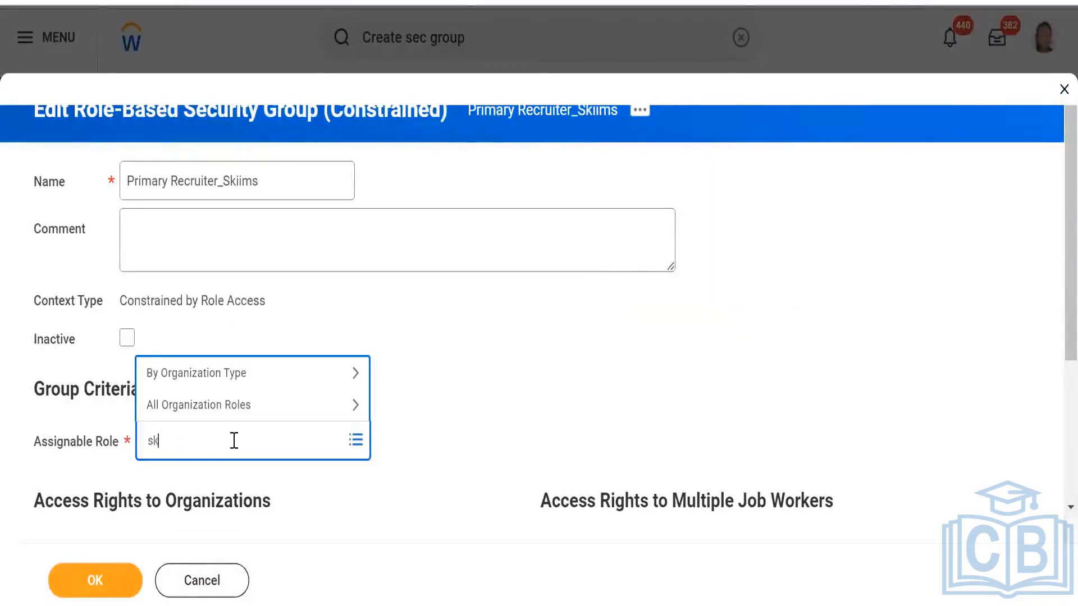
pyautogui.write('iims')
pyautogui.press('Return')
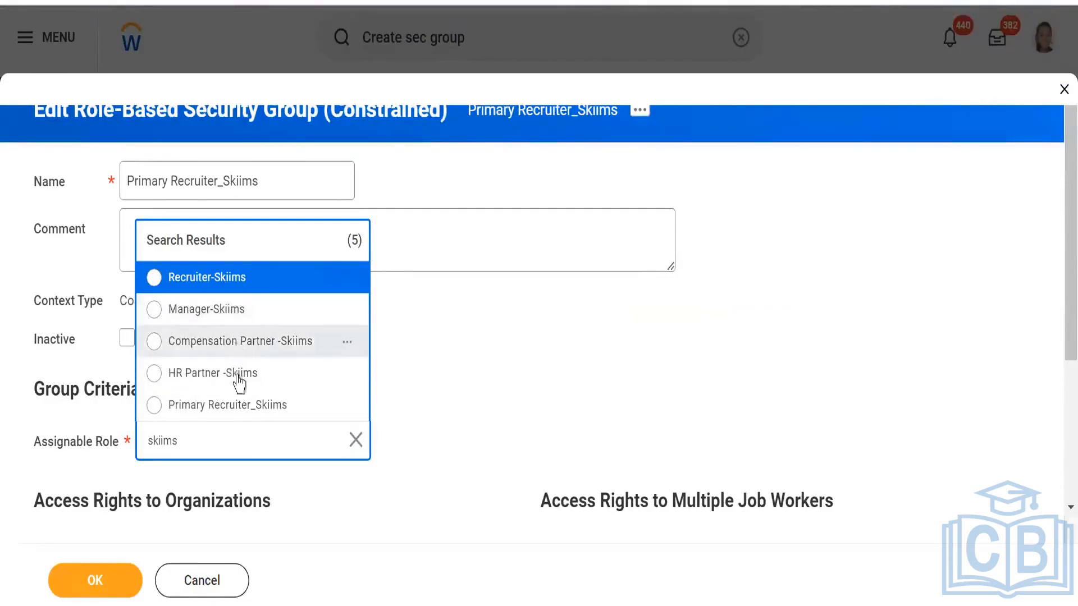
pyautogui.click(198, 410)
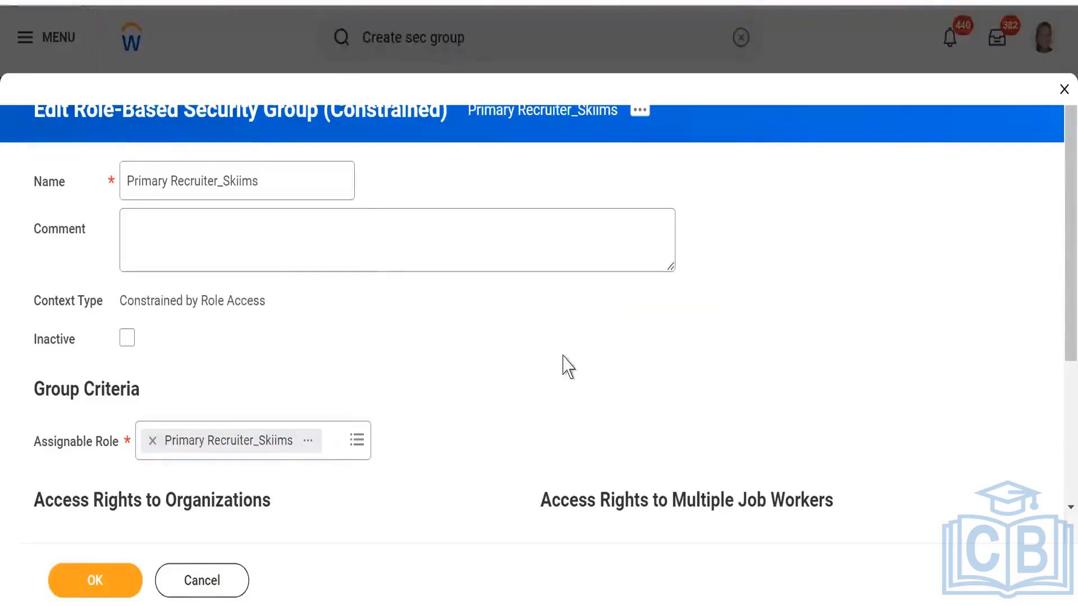
pyautogui.click(75, 586)
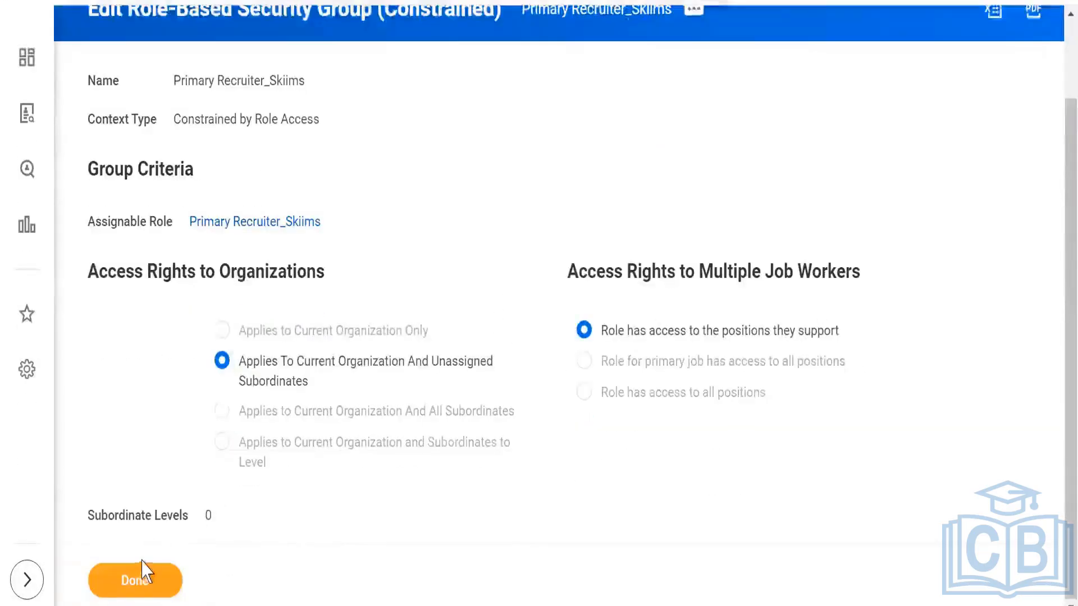
pyautogui.click(137, 580)
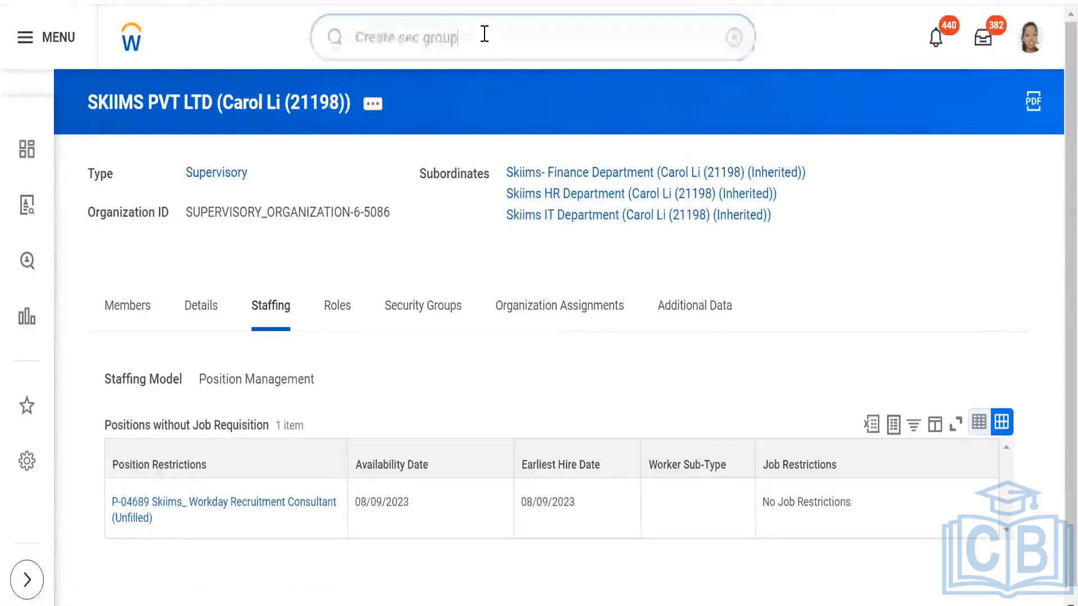
# - Find and open the Create Job Requisition task
pyautogui.click(484, 34)
pyautogui.press('BackSpace')
pyautogui.press('BackSpace')
pyautogui.press('BackSpace')
pyautogui.press('BackSpace')
pyautogui.press('BackSpace')
pyautogui.press('BackSpace')
pyautogui.press('BackSpace')
pyautogui.press('BackSpace')
pyautogui.press('BackSpace')
pyautogui.press('BackSpace')
pyautogui.press('BackSpace')
pyautogui.press('BackSpace')
pyautogui.press('BackSpace')
pyautogui.press('BackSpace')
pyautogui.press('BackSpace')
pyautogui.press('BackSpace')
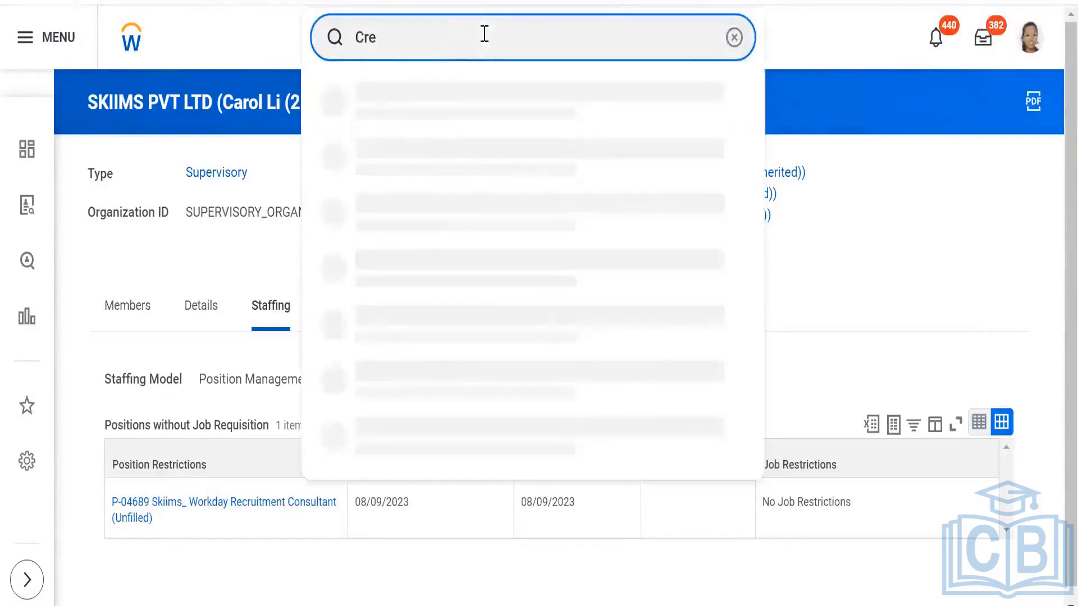
pyautogui.write('C')
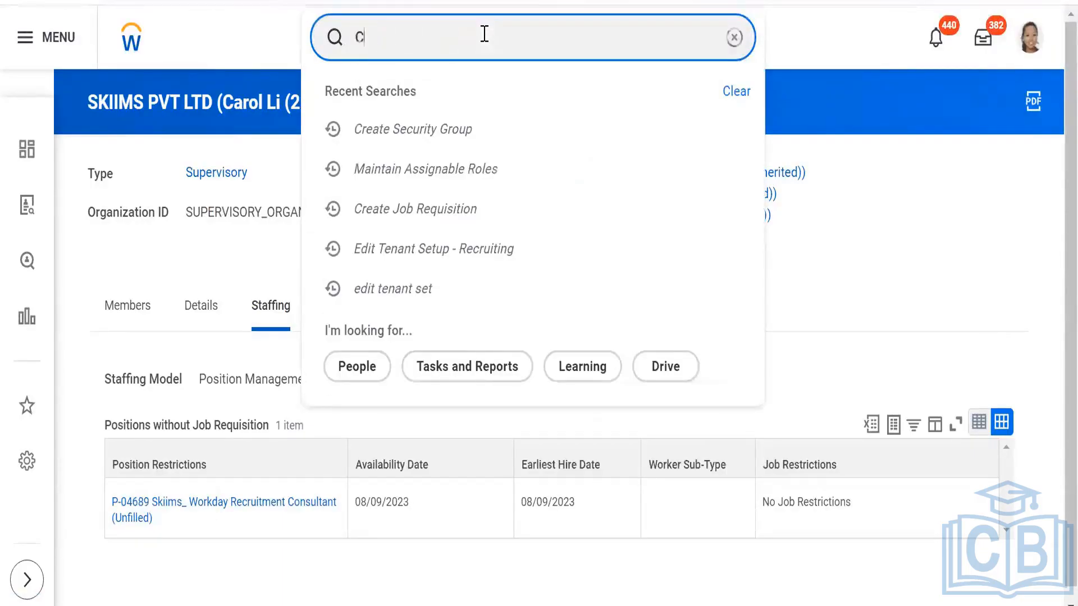
pyautogui.write('reate j')
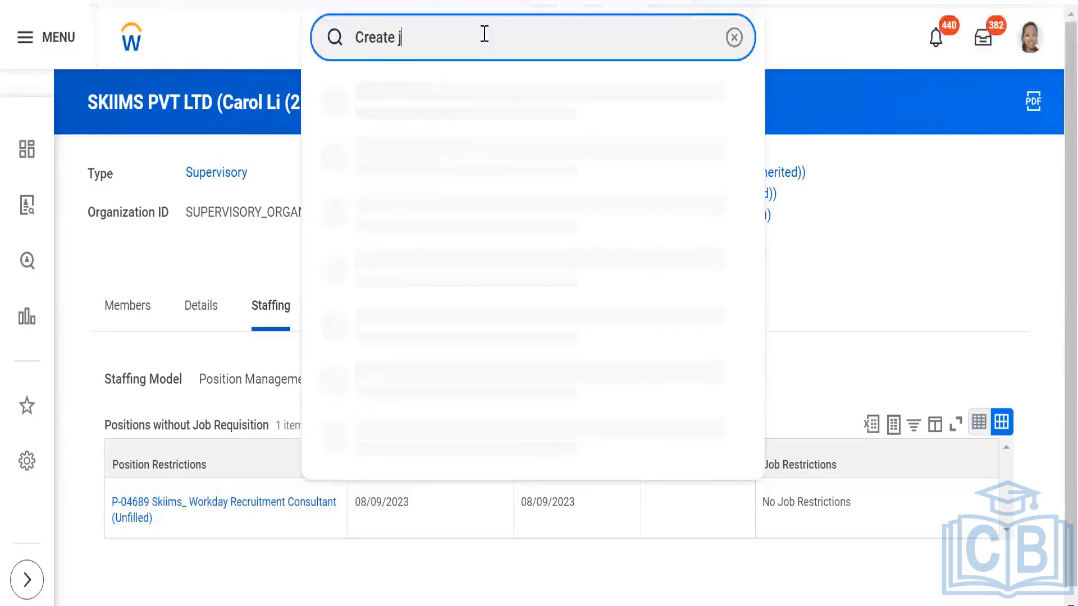
pyautogui.write('ob requ')
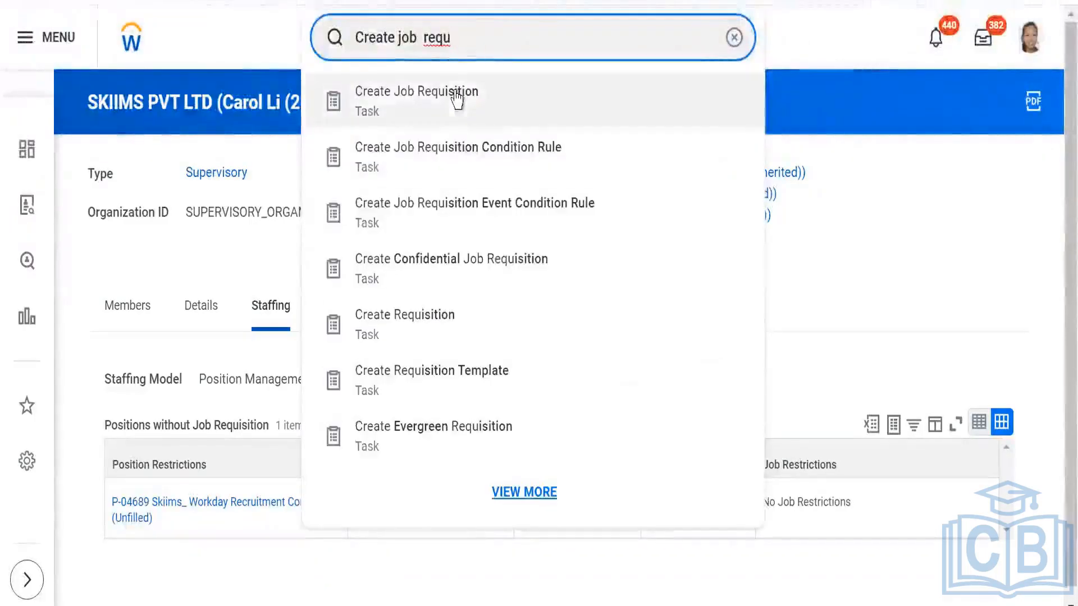
pyautogui.click(456, 95)
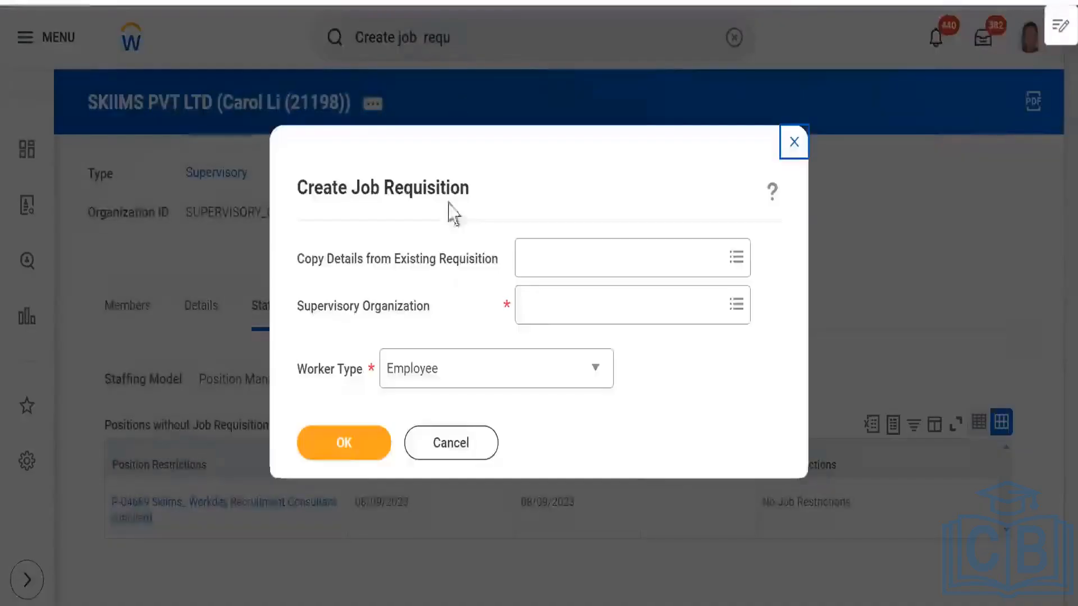
# - Start the requisition for Supervisory Organization SKIIMS PVT LTD with the existing position Skiims_ Workday Recruitment Consultant
pyautogui.click(529, 304)
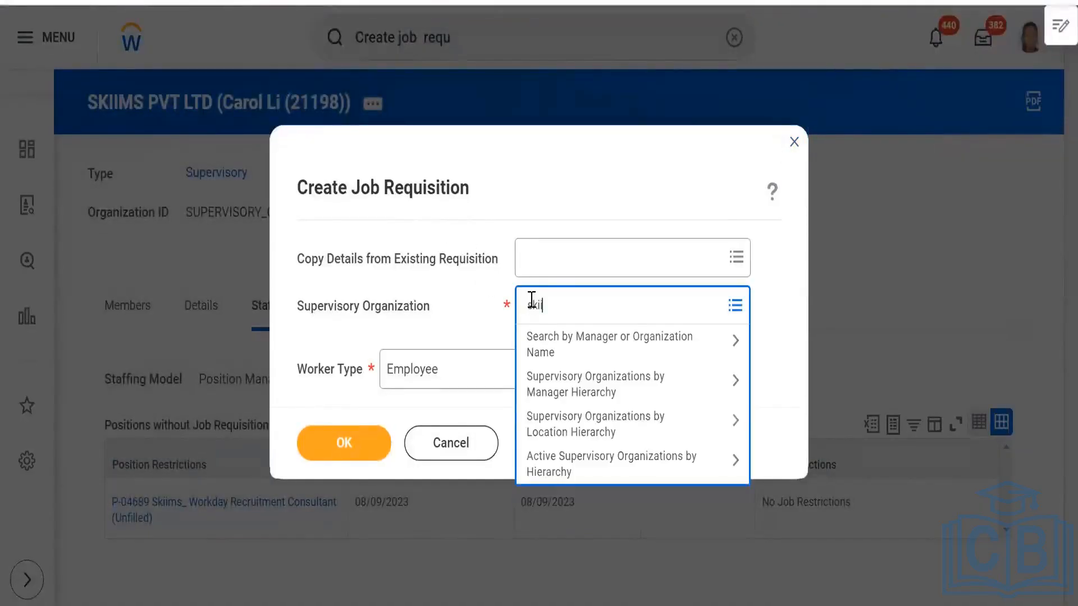
pyautogui.press('Return')
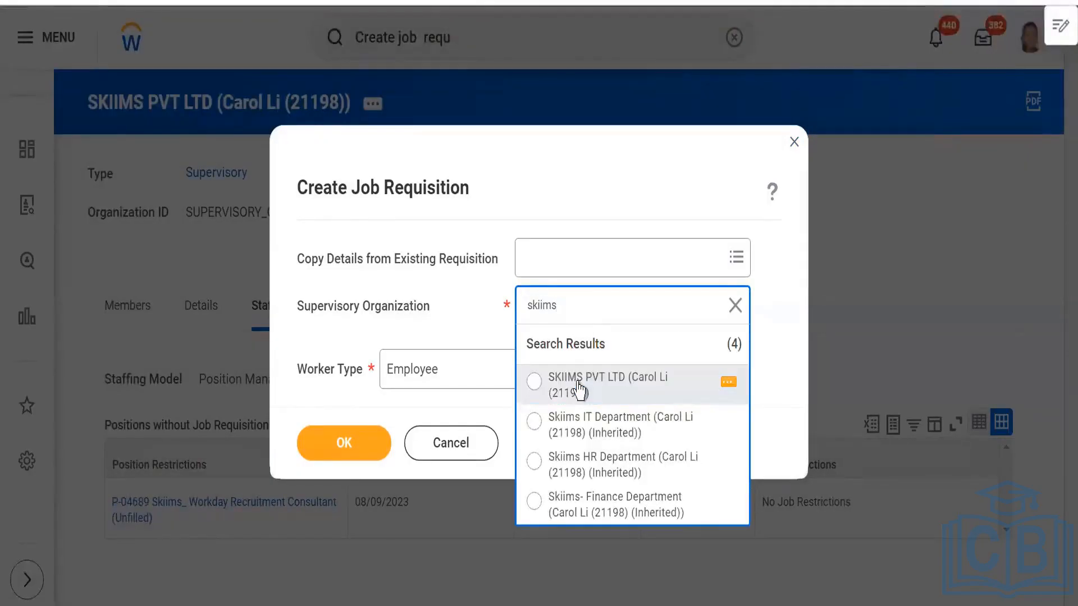
pyautogui.click(579, 391)
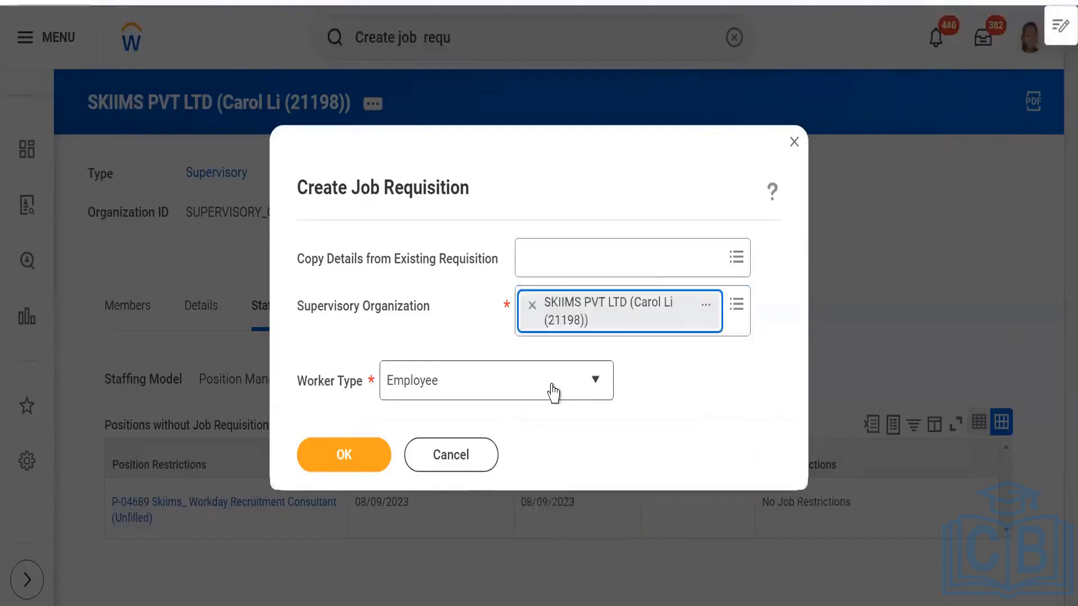
pyautogui.click(314, 346)
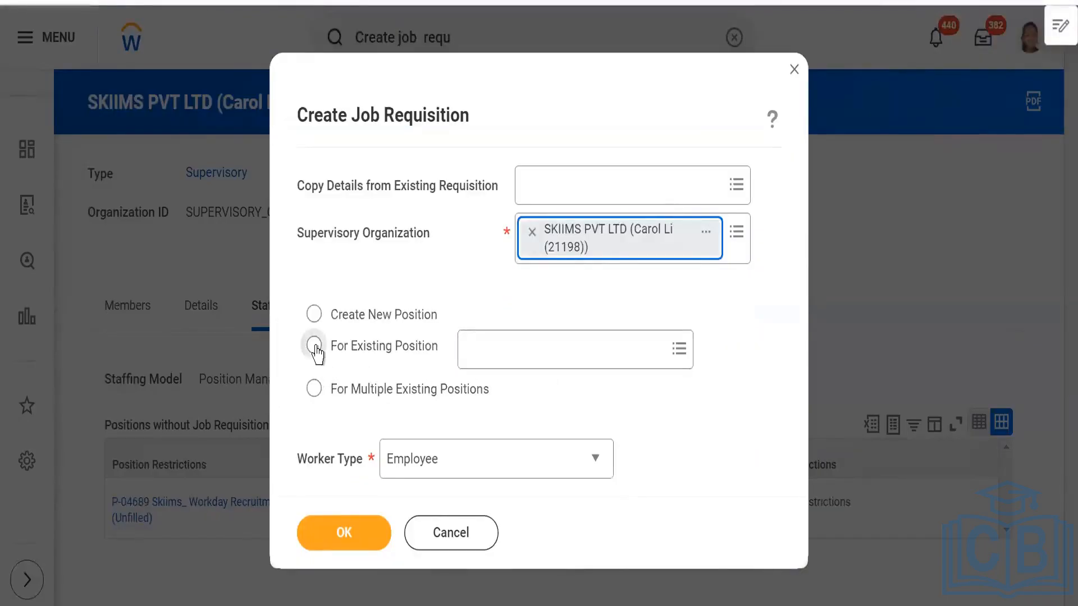
pyautogui.click(570, 368)
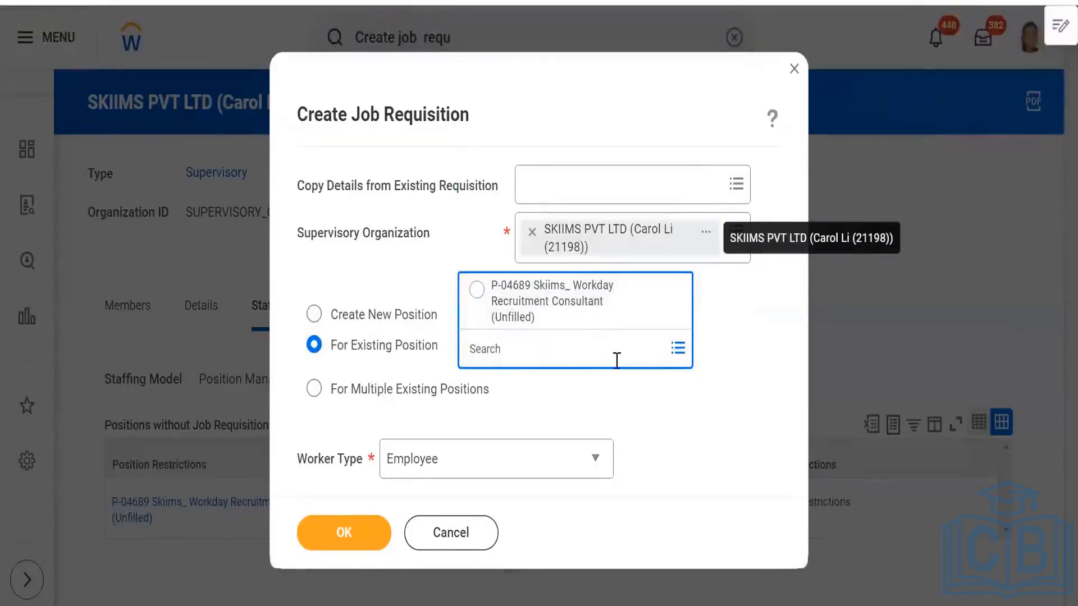
pyautogui.click(533, 305)
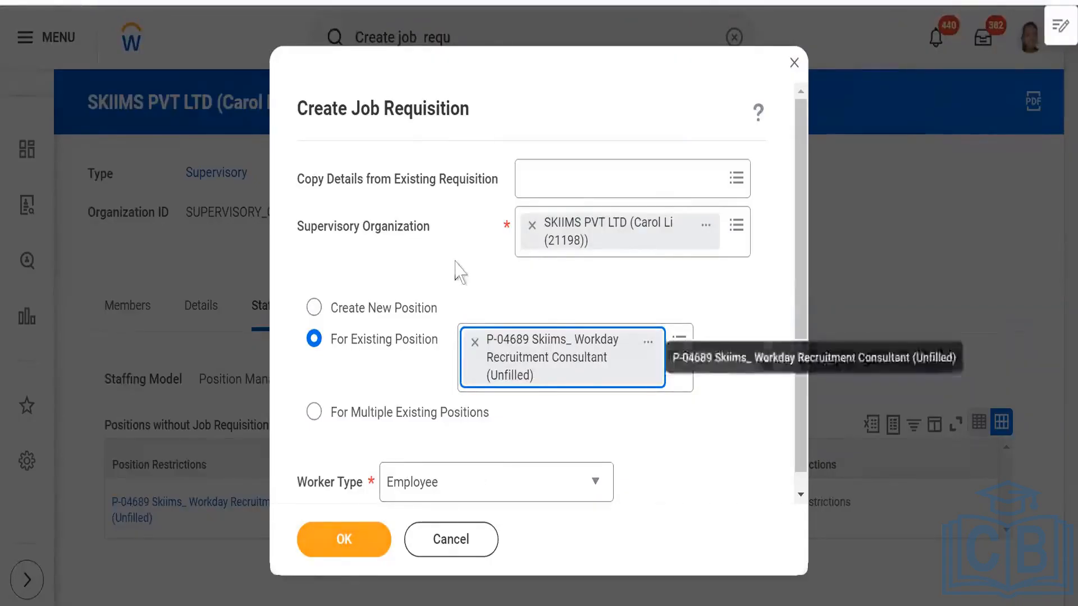
pyautogui.click(337, 542)
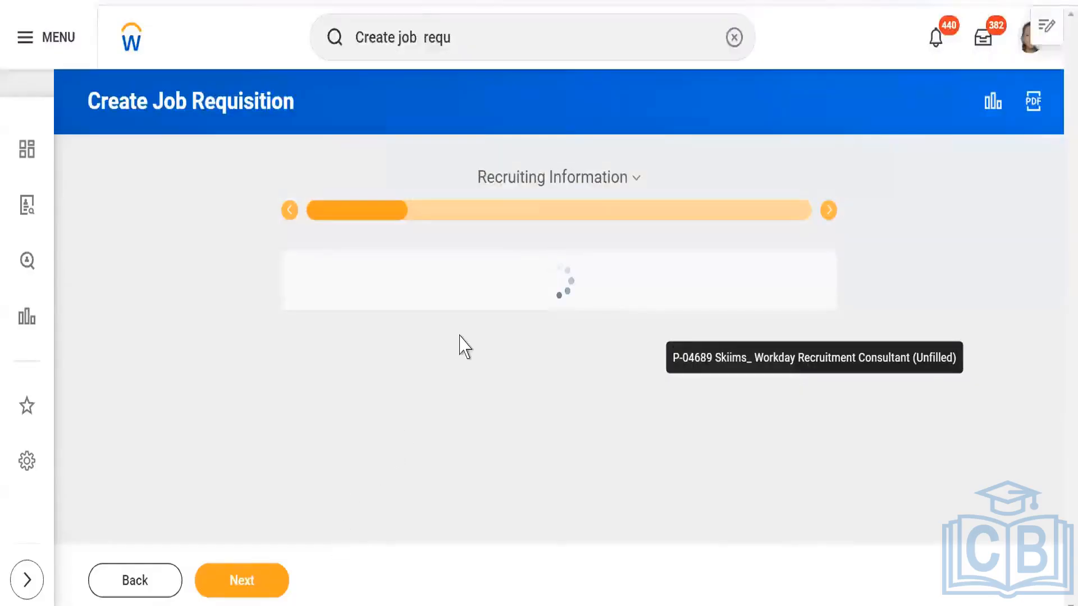
# - Edit the Recruiting Details and set the requisition's Reason to New position > Requesting additional staff
pyautogui.scroll(-2, 432, 433)
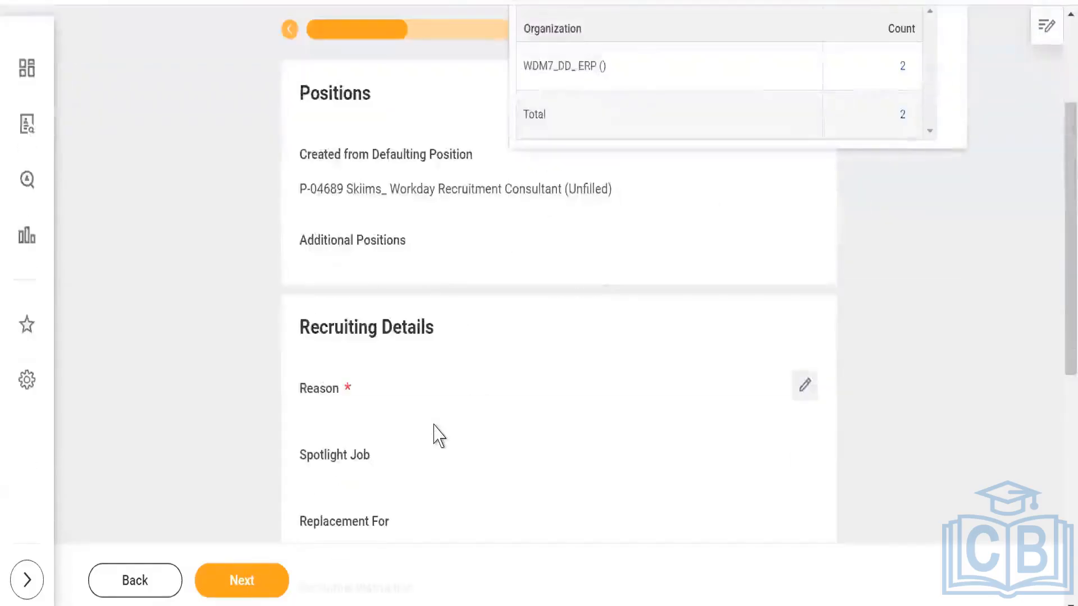
pyautogui.click(804, 386)
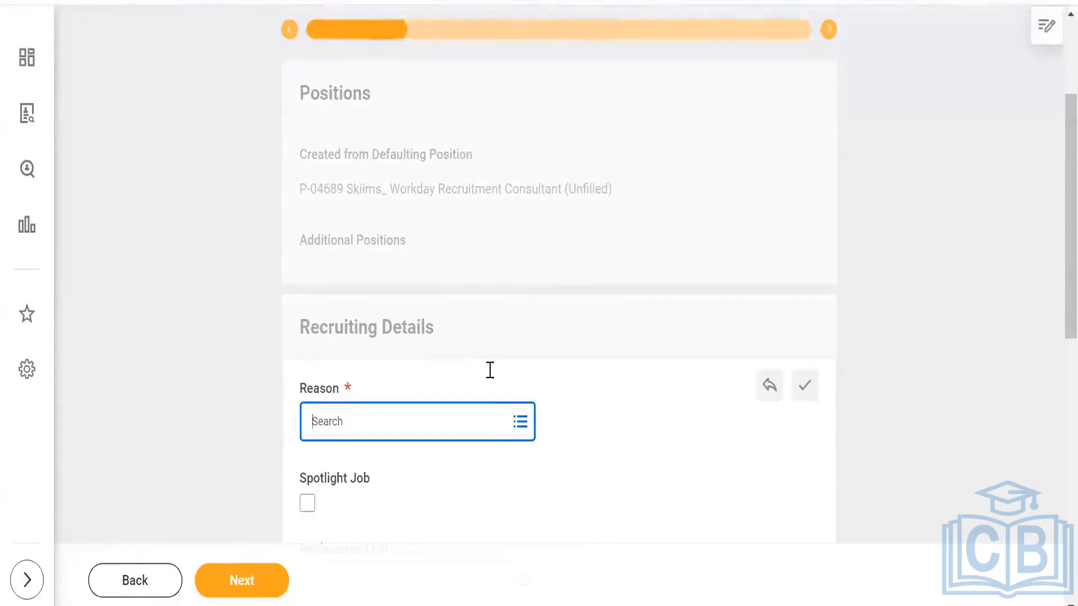
pyautogui.scroll(-2, 490, 371)
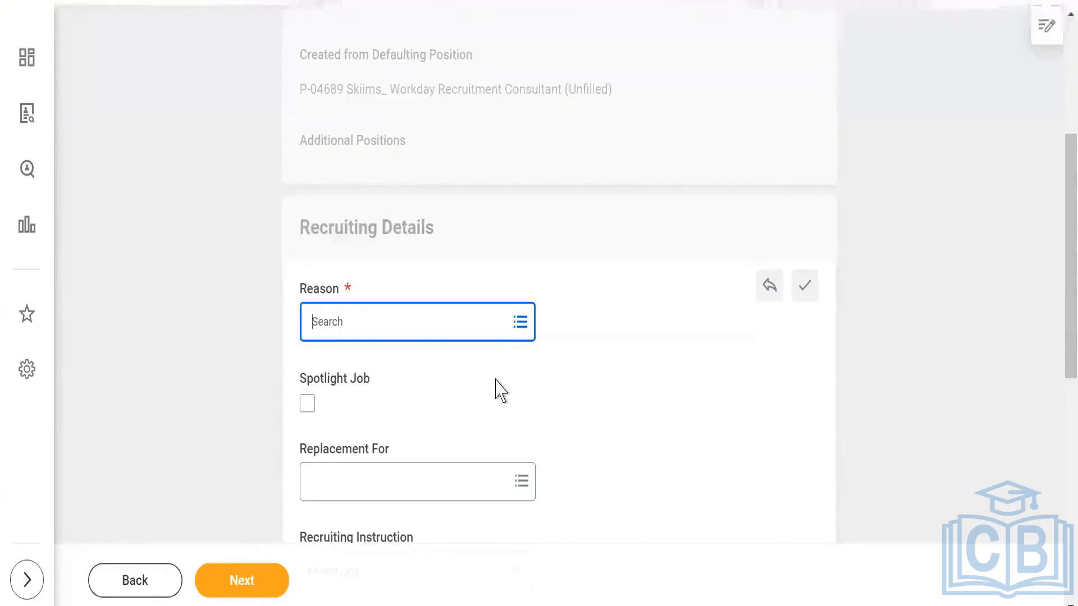
pyautogui.scroll(5, 501, 389)
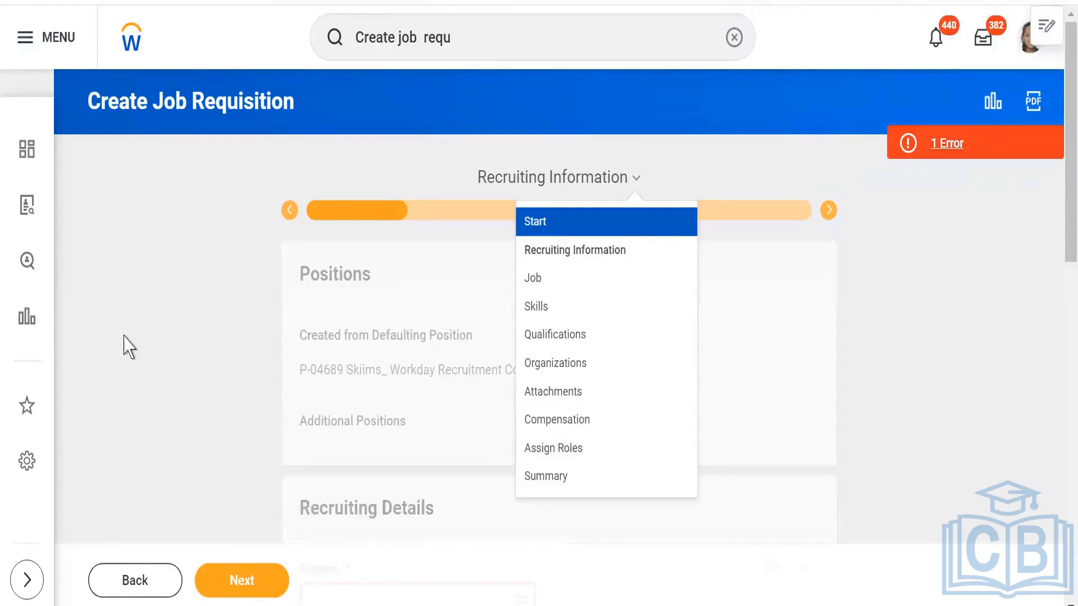
pyautogui.press('Escape')
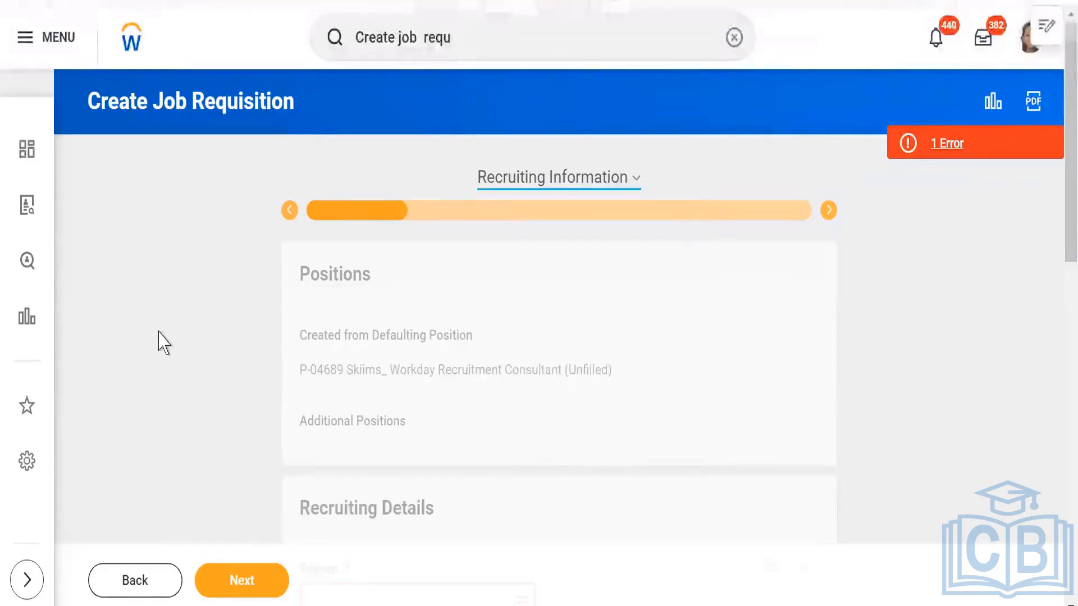
pyautogui.scroll(-3, 162, 343)
pyautogui.click(436, 396)
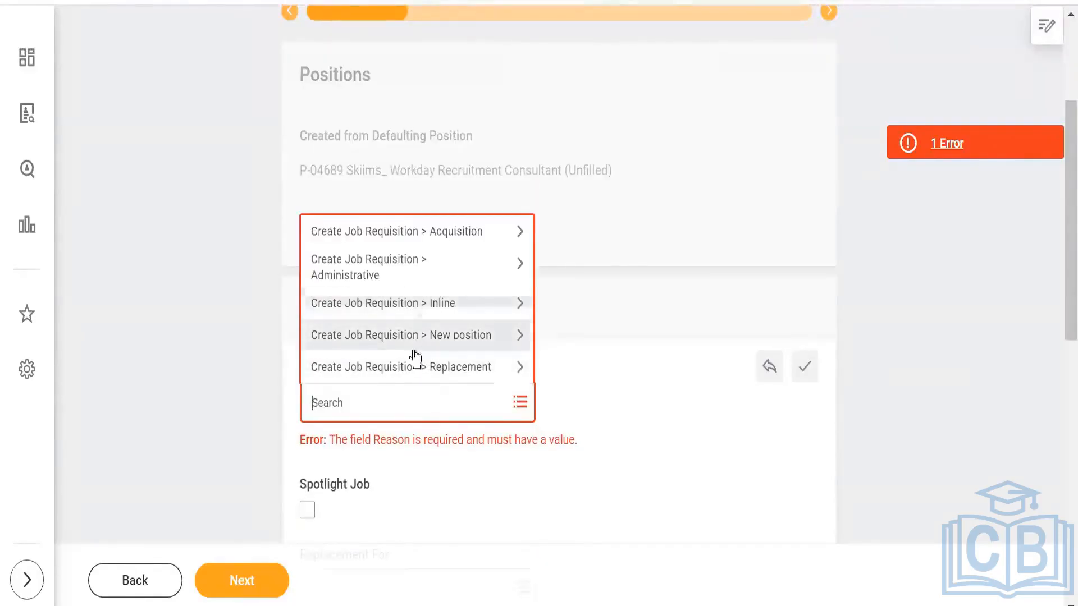
pyautogui.click(399, 337)
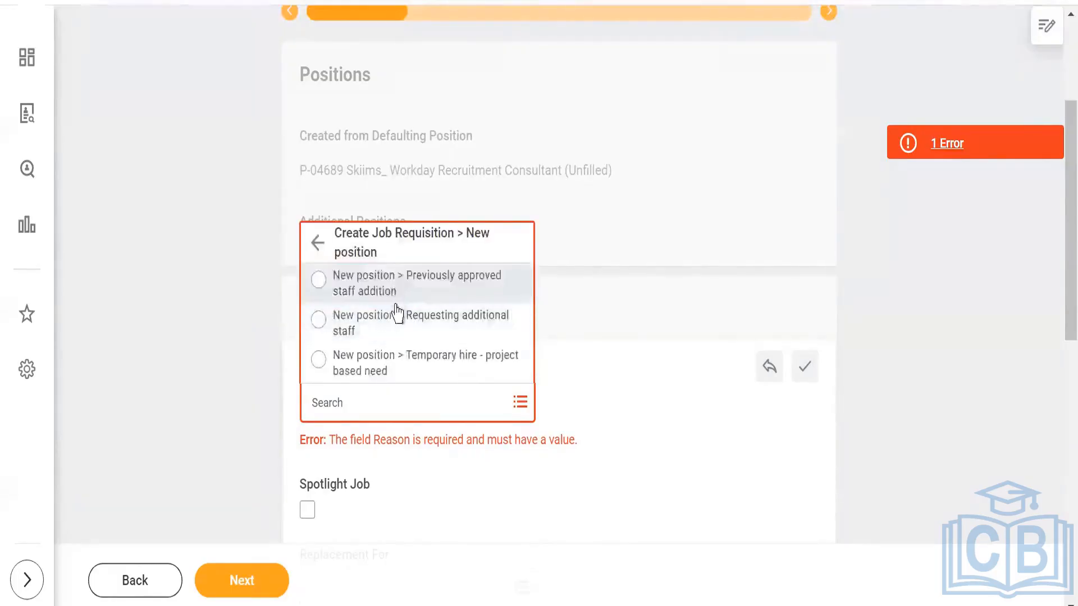
pyautogui.click(398, 330)
# - Mark the requisition as a Spotlight Job and set its Recruiting Instruction to Post Externally Only
pyautogui.scroll(-2, 198, 391)
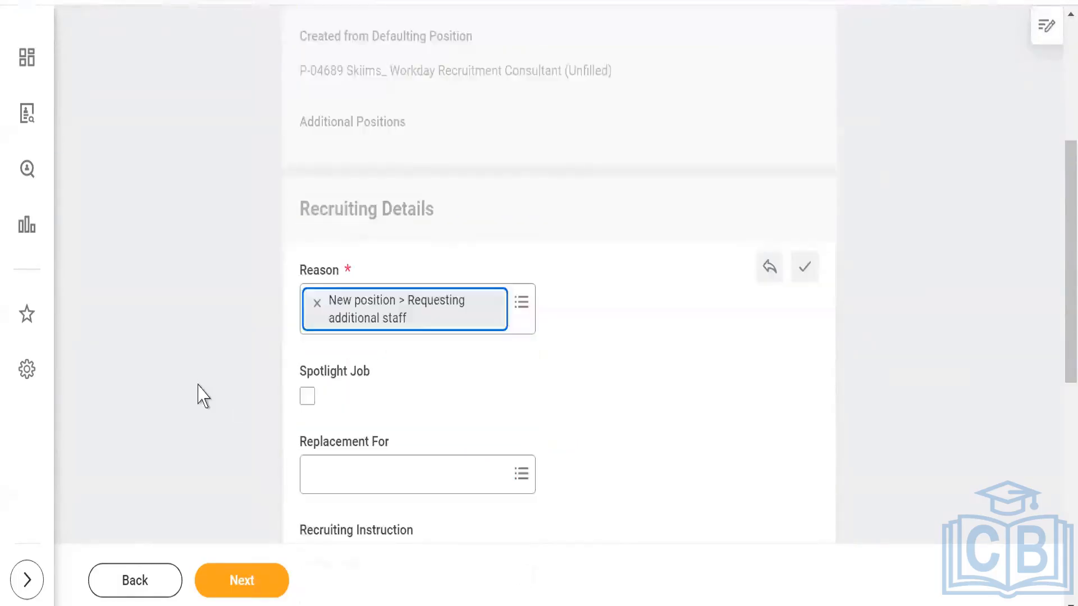
pyautogui.click(306, 397)
pyautogui.scroll(-4, 183, 400)
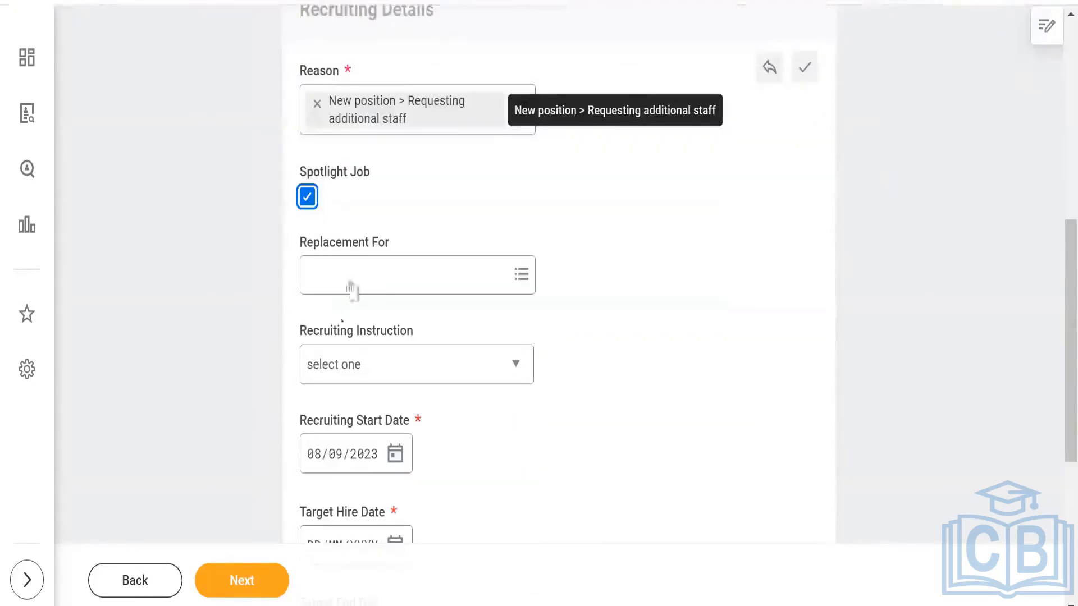
pyautogui.click(376, 372)
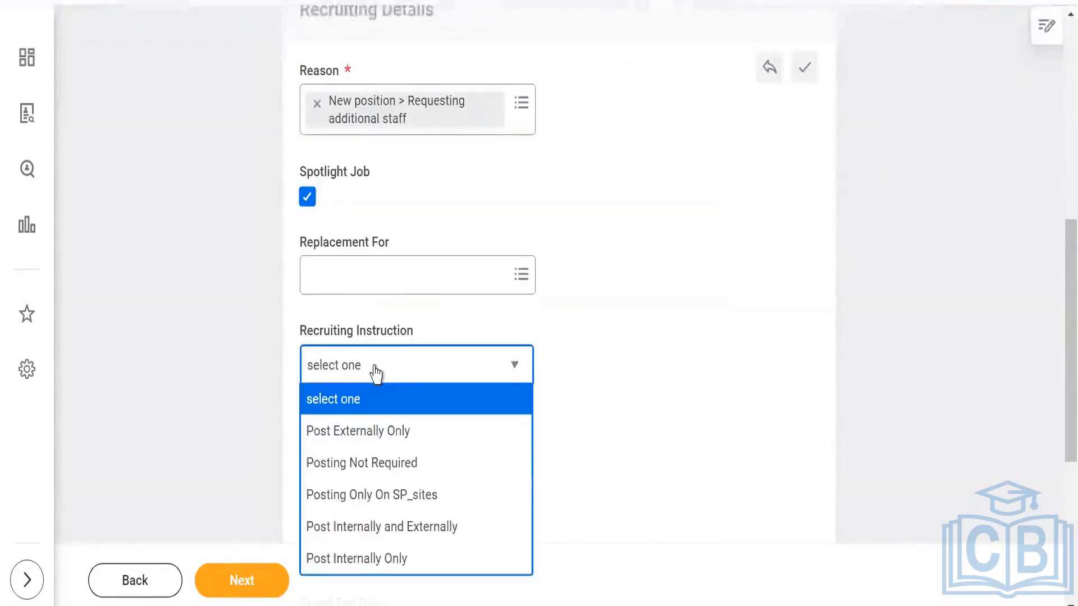
pyautogui.click(368, 433)
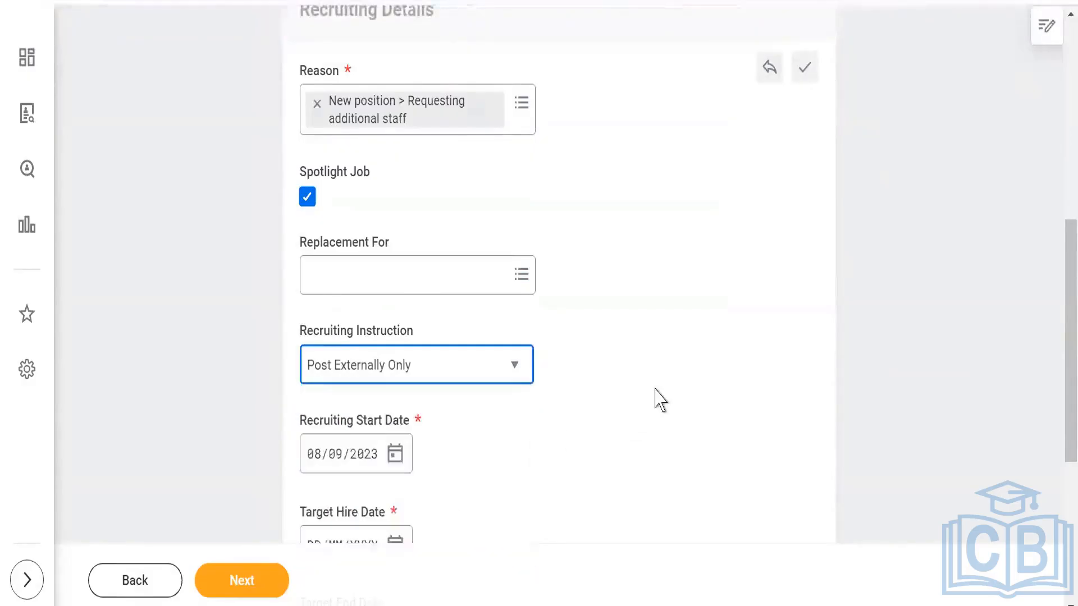
# - Set the Target Hire Date in the Recruiting Details to 08/10/2023
pyautogui.scroll(-2, 628, 399)
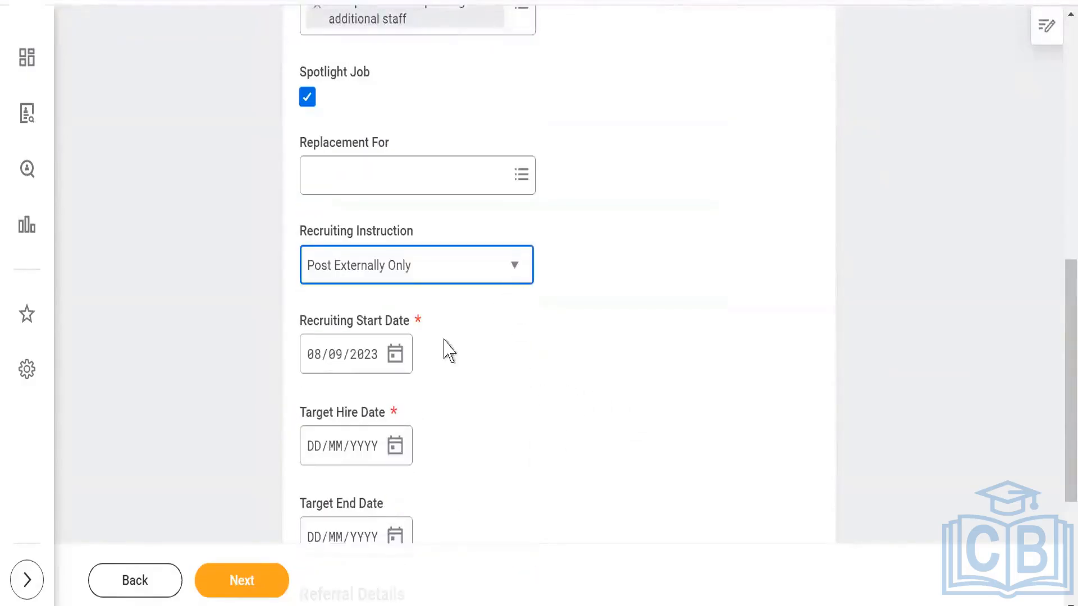
pyautogui.click(397, 447)
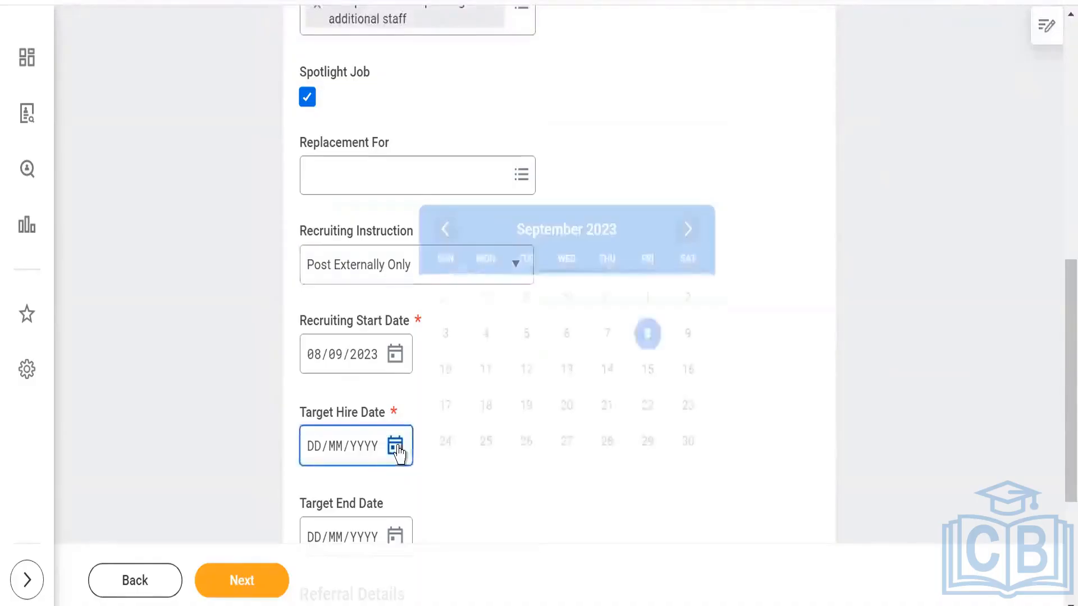
pyautogui.click(688, 230)
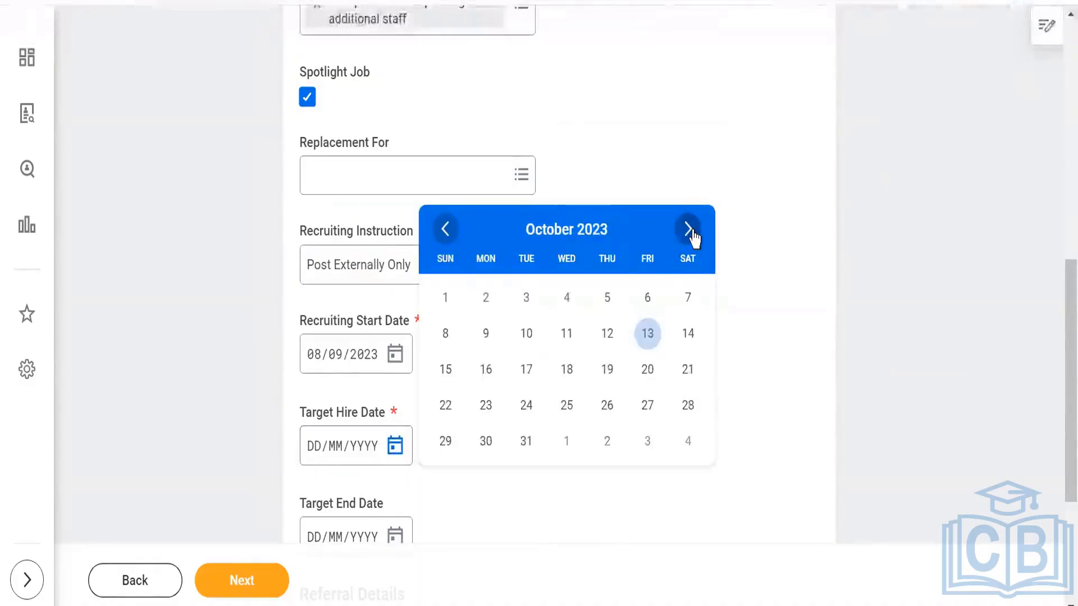
pyautogui.click(447, 337)
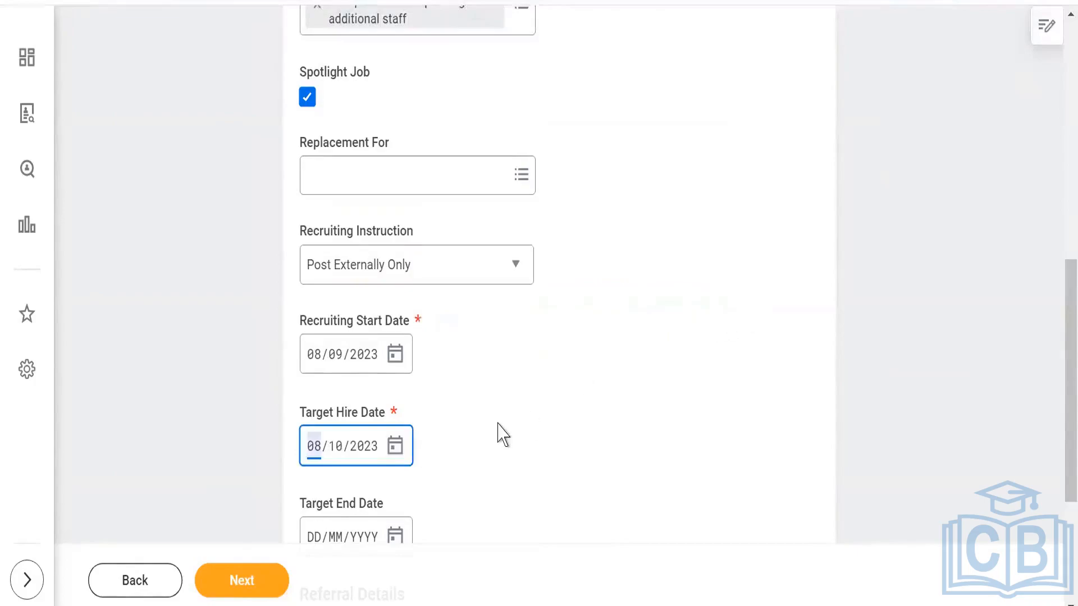
# - Choose Standard Referral as the Referral Payment Plan in the Referral Details
pyautogui.scroll(-2, 503, 436)
pyautogui.scroll(-3, 503, 435)
pyautogui.click(459, 433)
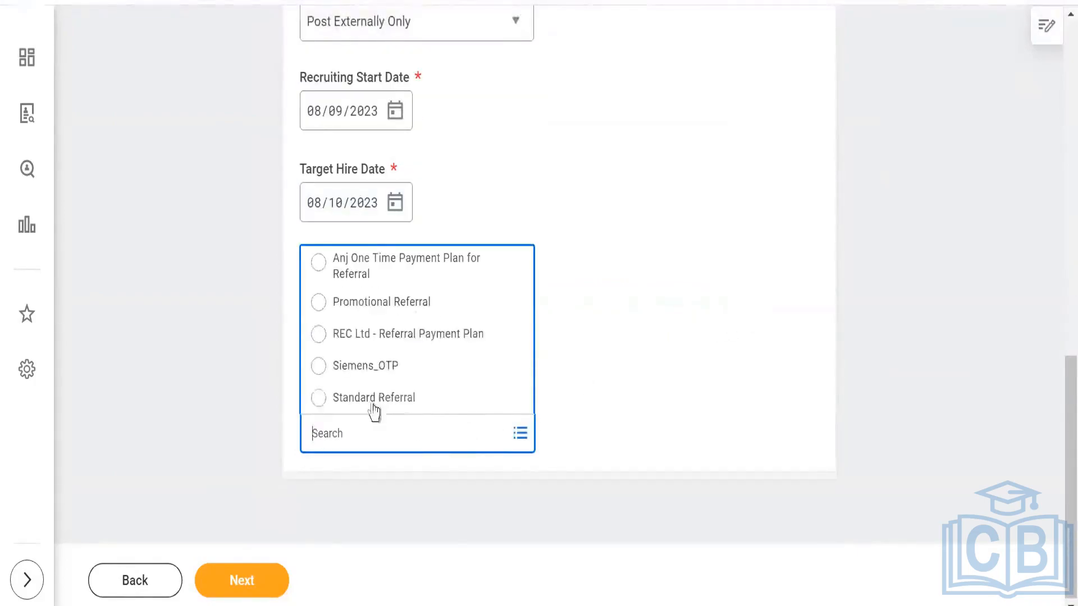
pyautogui.click(373, 405)
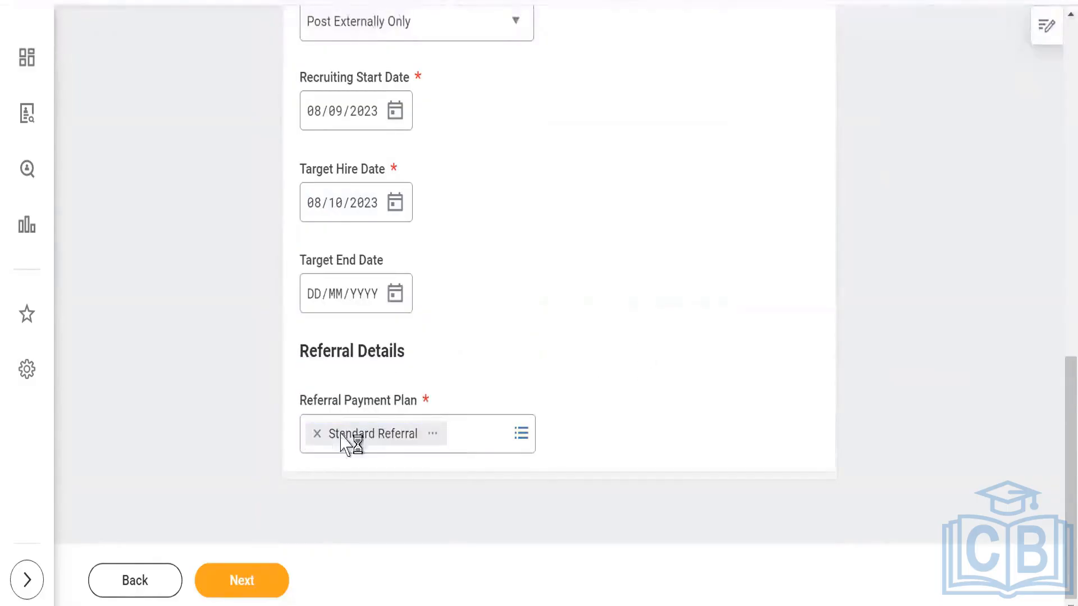
# - Proceed to the Job stage of the requisition and open the Job Details for editing
pyautogui.click(245, 582)
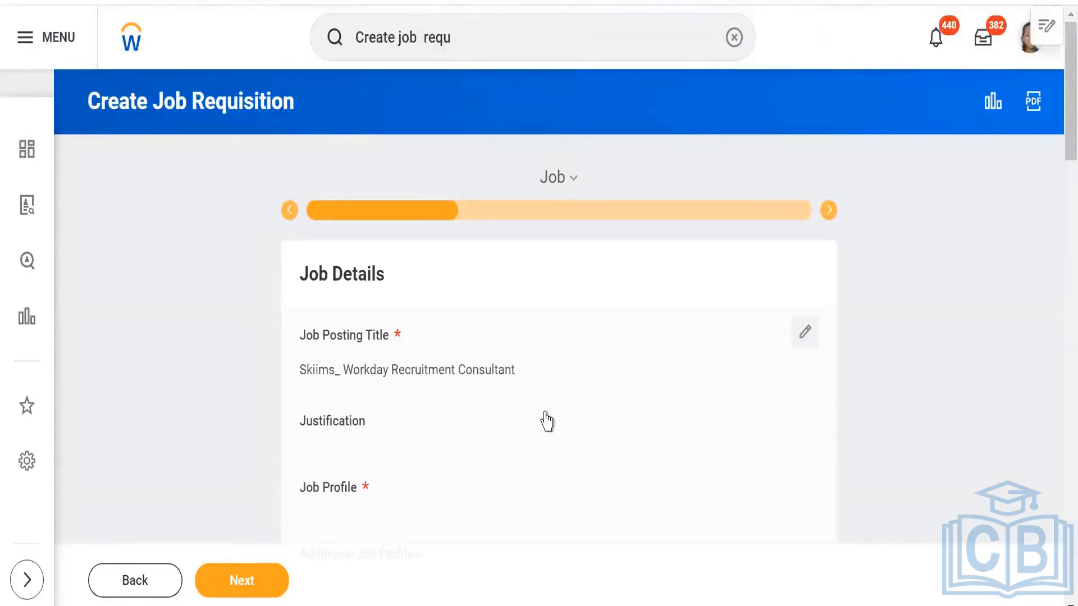
pyautogui.click(805, 341)
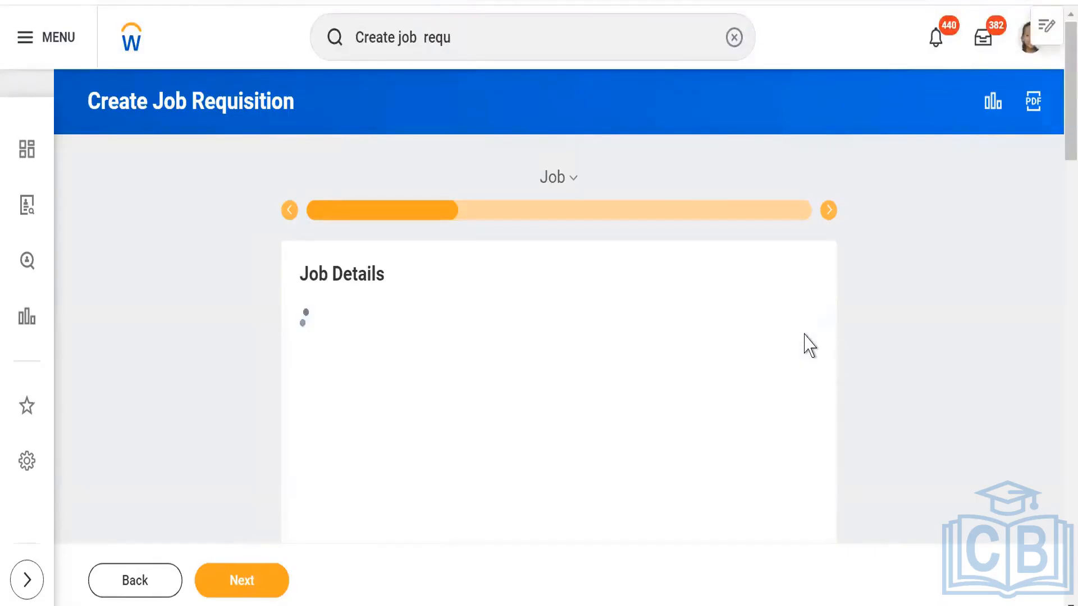
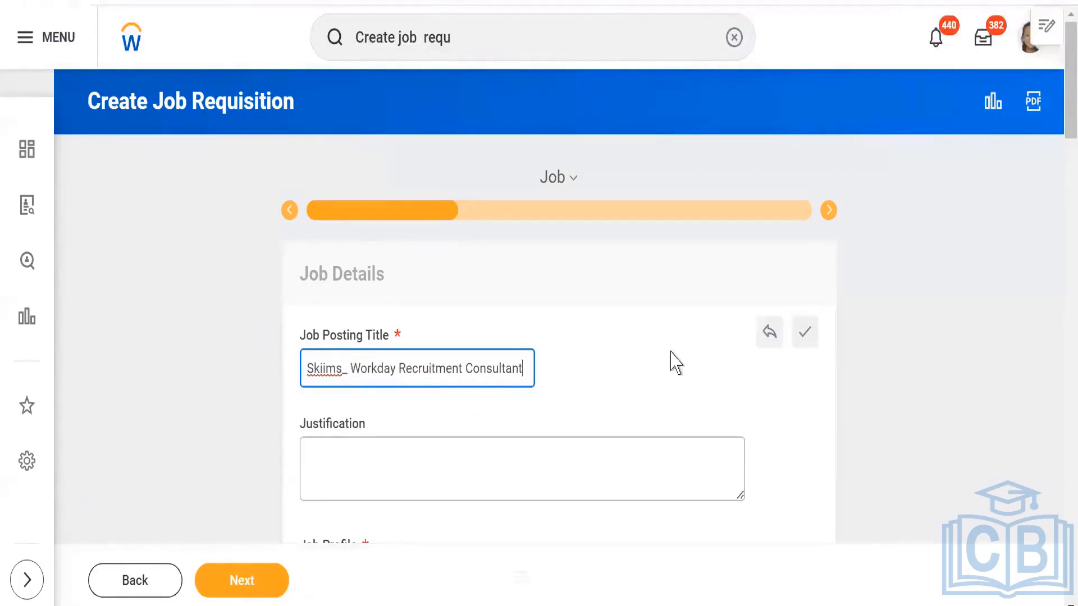
# - Set the Job Profile in the Job Details to Skiims _Workday Functional
pyautogui.scroll(-5, 676, 363)
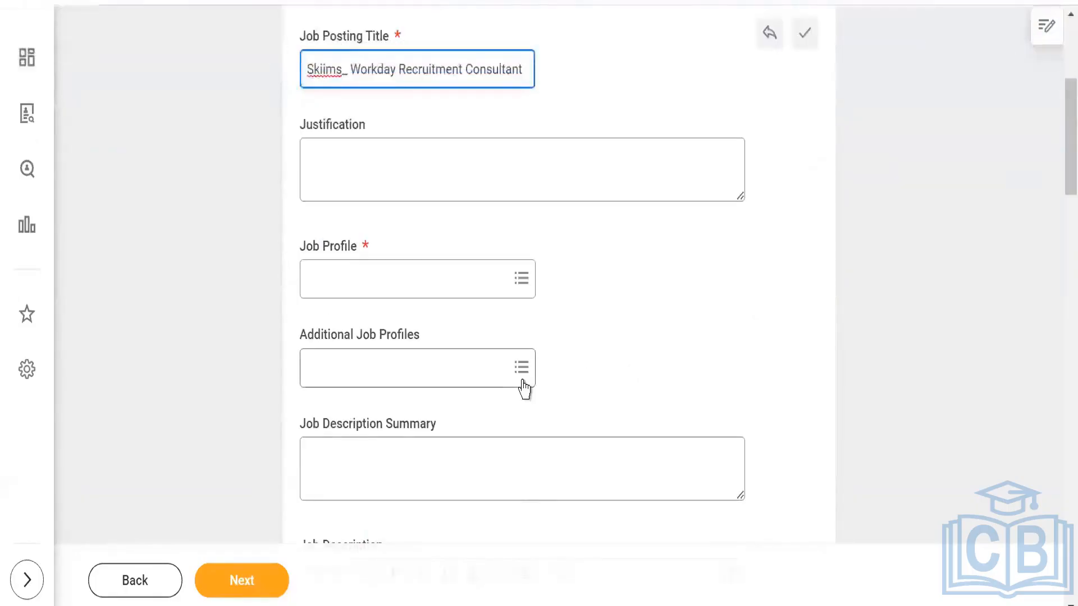
pyautogui.click(358, 281)
pyautogui.write('skiims')
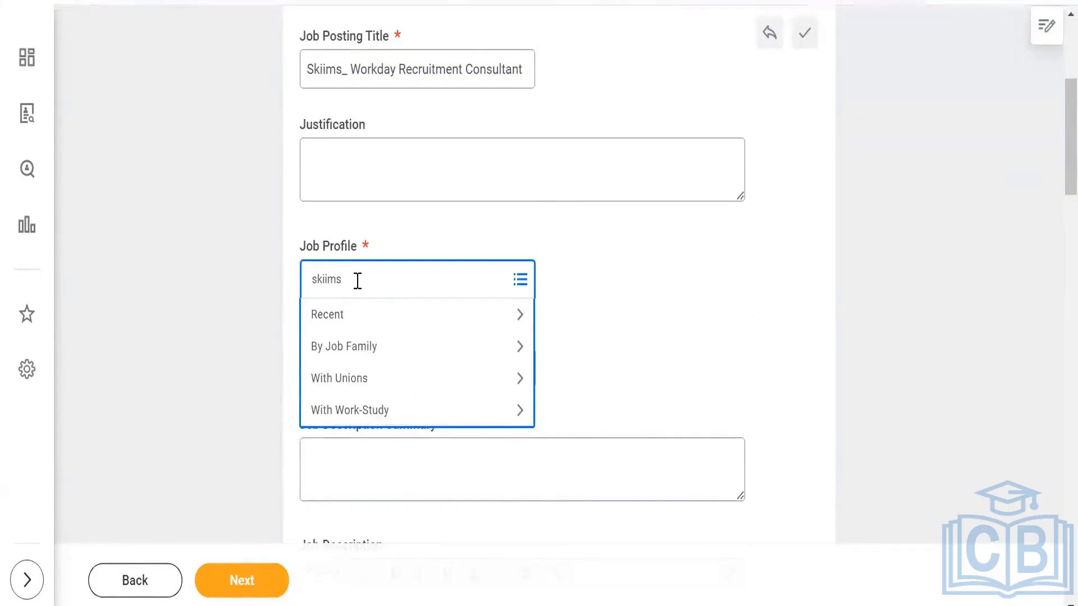
pyautogui.press('Return')
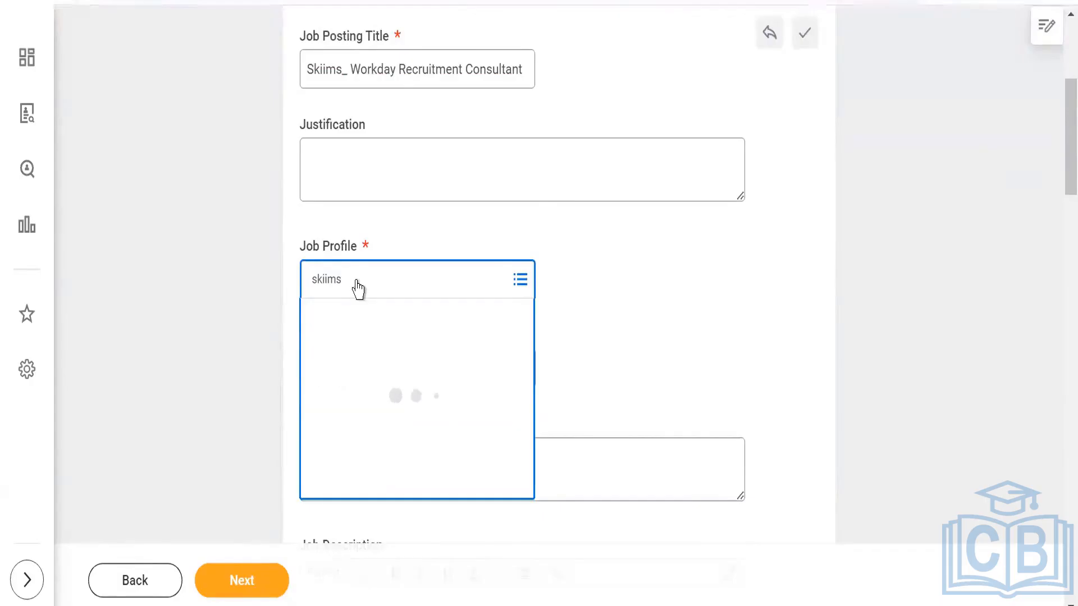
# - Enter "Its For workday recruitment" as the Job Description Summary
pyautogui.scroll(-2, 713, 304)
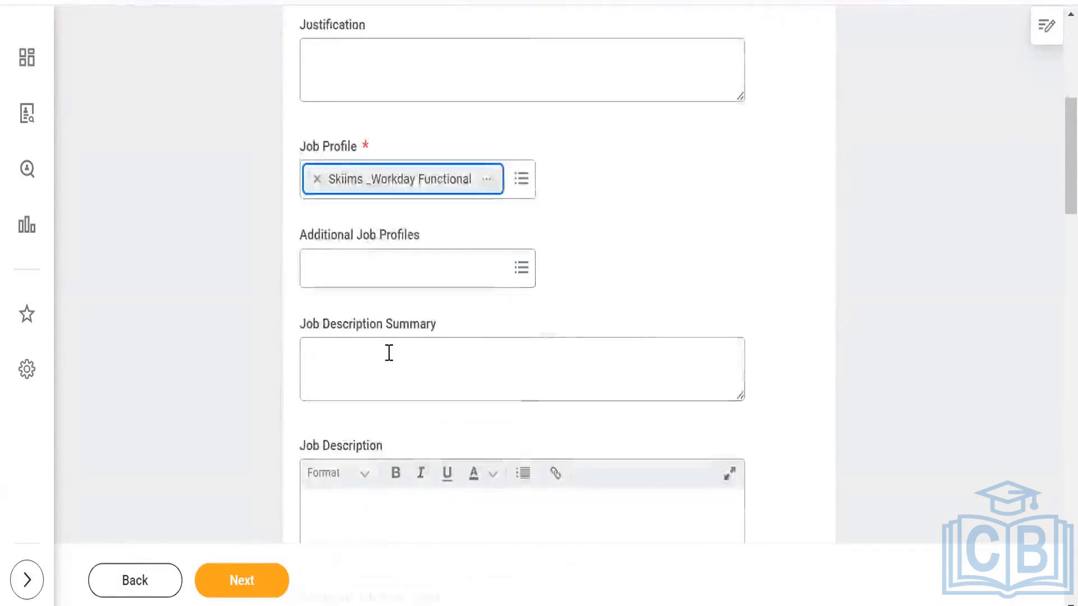
pyautogui.scroll(-3, 387, 345)
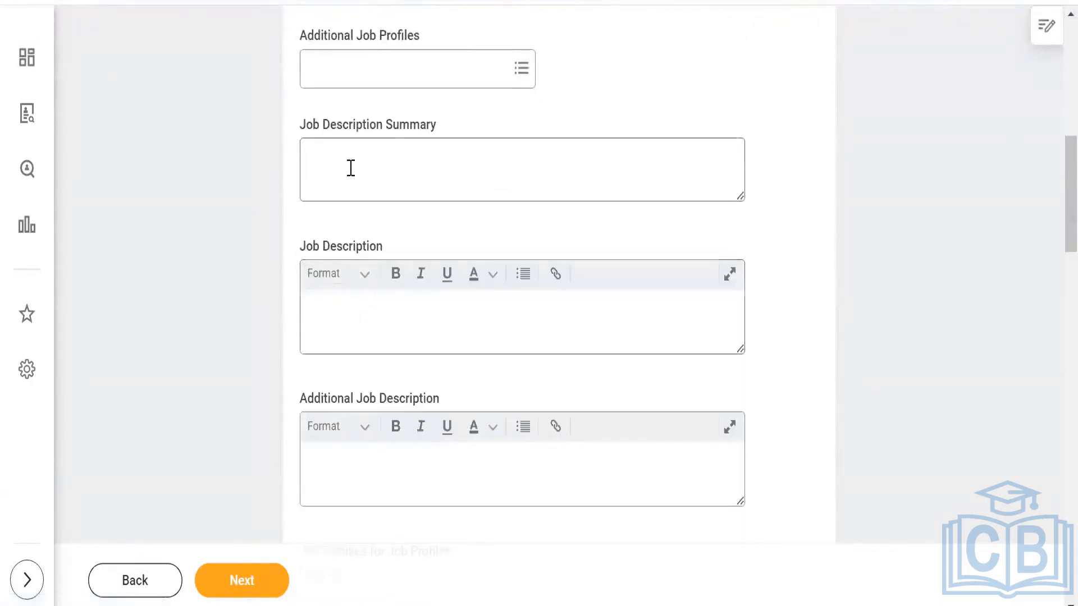
pyautogui.click(353, 168)
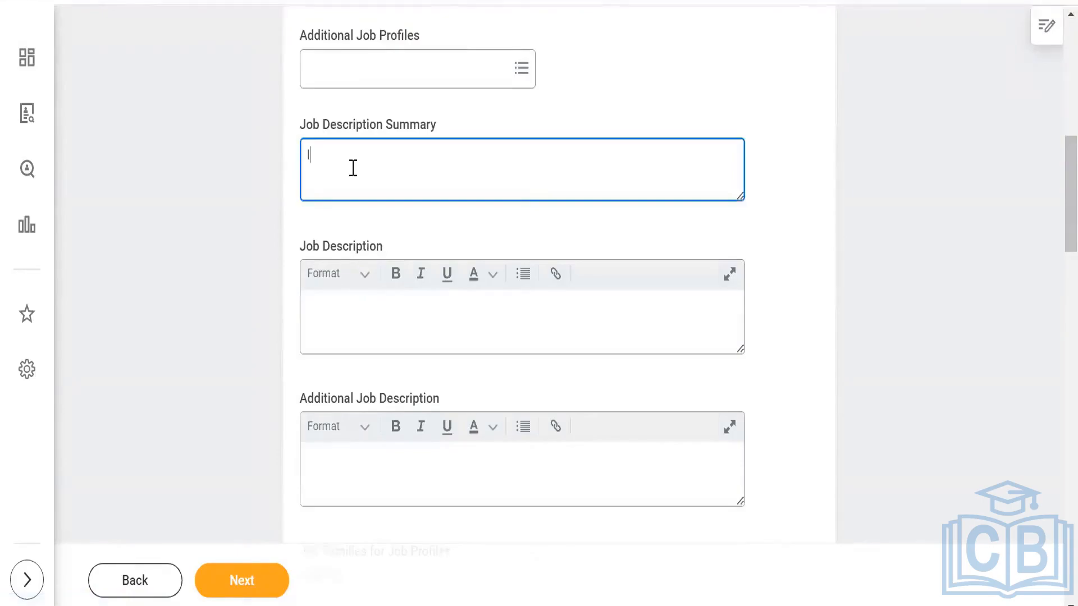
pyautogui.write('Its F')
pyautogui.write('or workday recruitment')
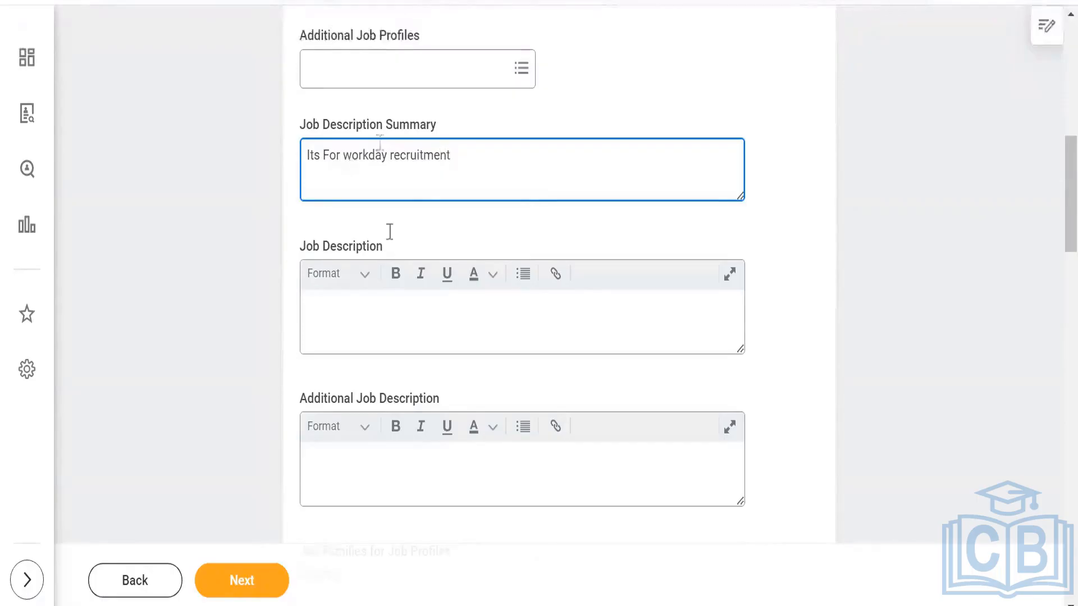
# - Set the Worker Sub-Type of the requisition to Regular
pyautogui.scroll(-3, 369, 344)
pyautogui.scroll(-3, 256, 465)
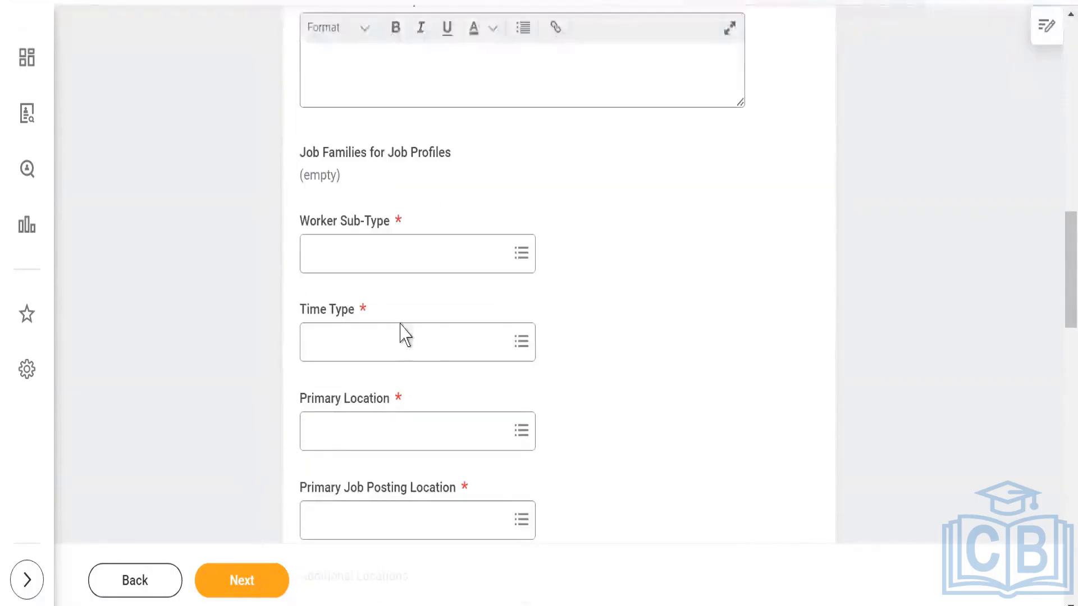
pyautogui.click(390, 251)
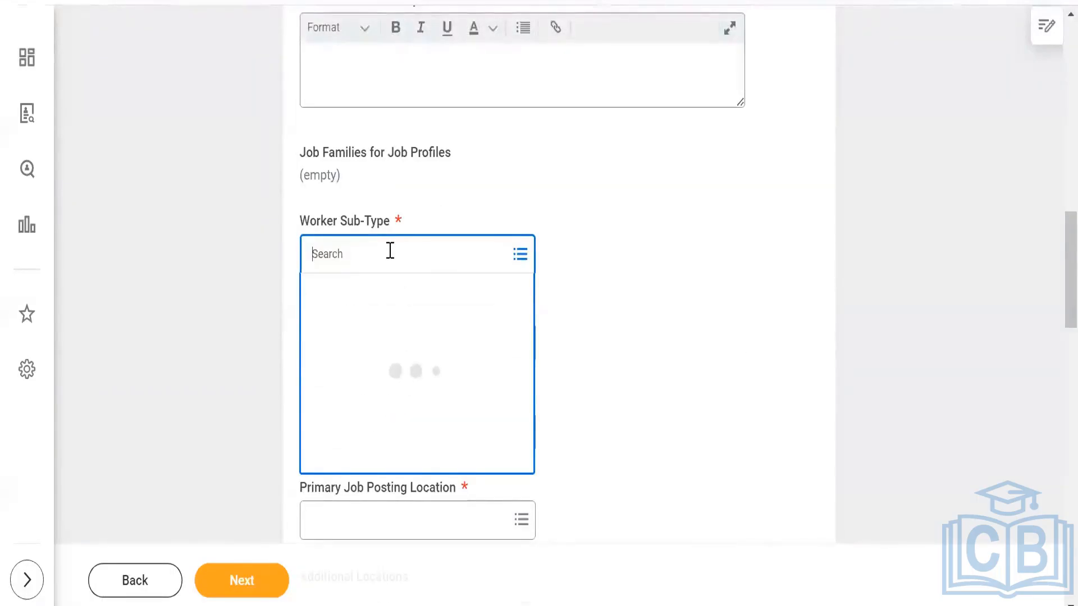
pyautogui.write('reg')
pyautogui.press('Return')
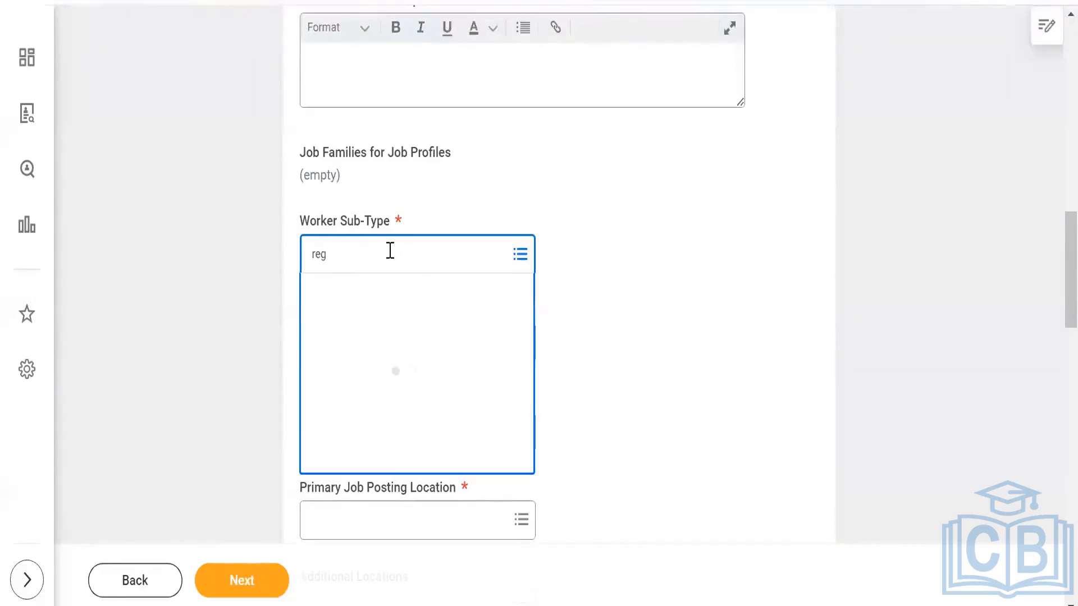
pyautogui.click(384, 334)
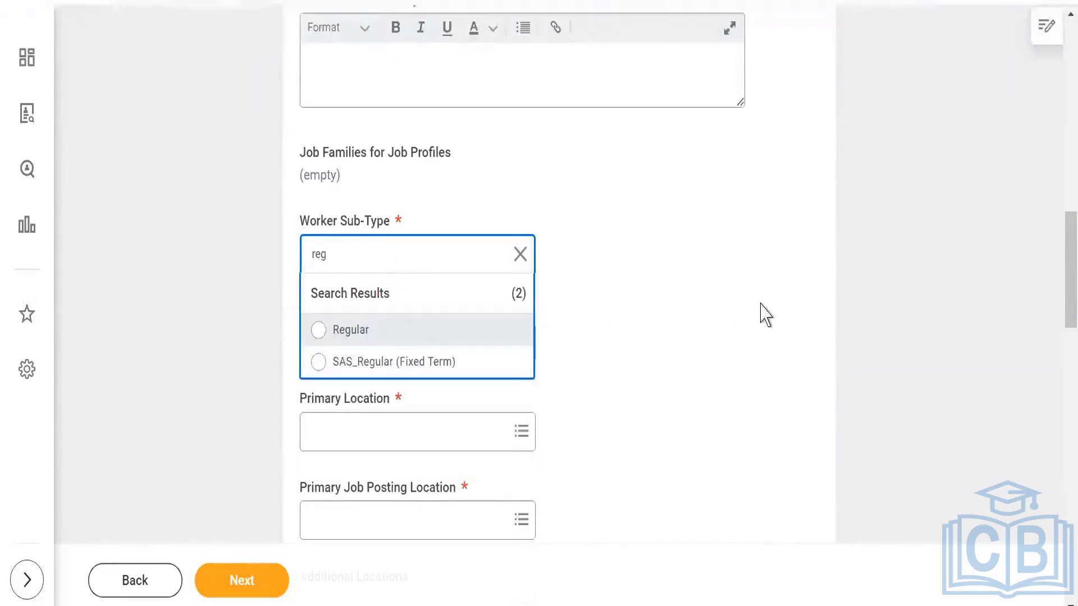
# - Set the Time Type of the requisition to Full time
pyautogui.click(409, 357)
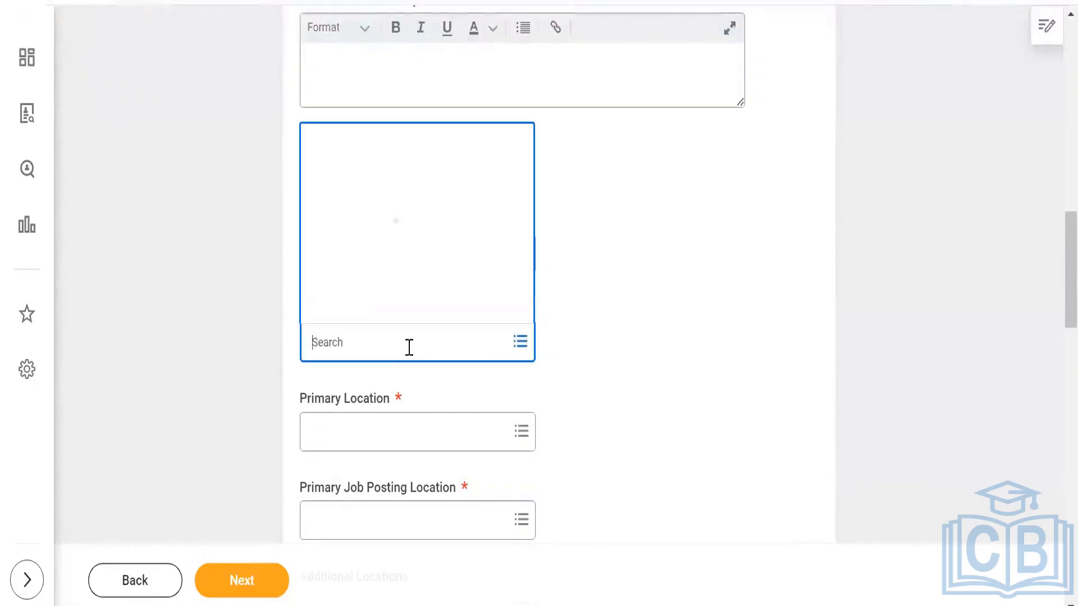
pyautogui.write('full')
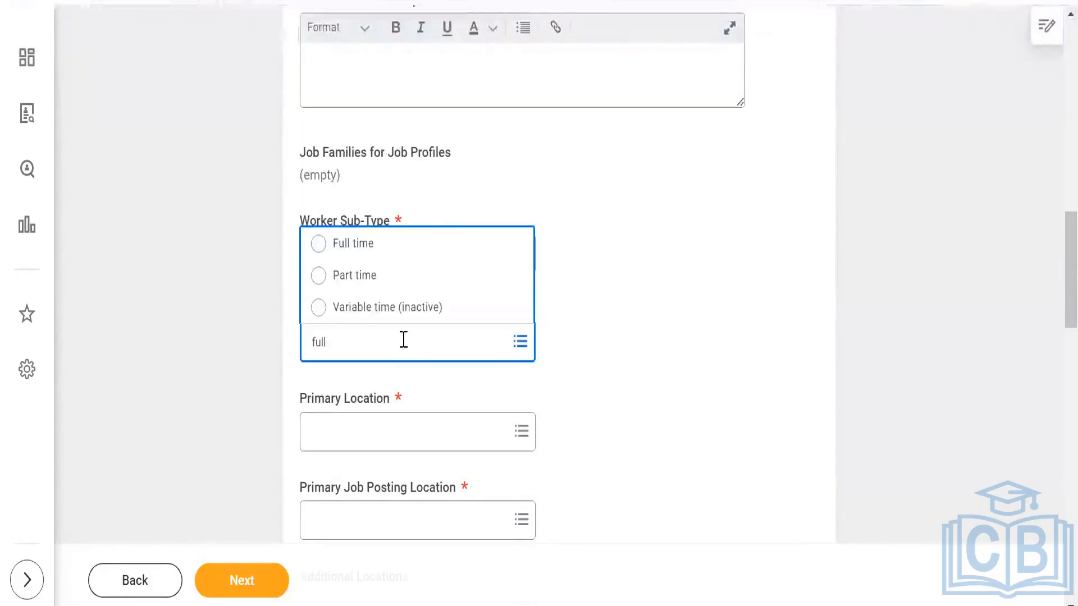
pyautogui.click(370, 255)
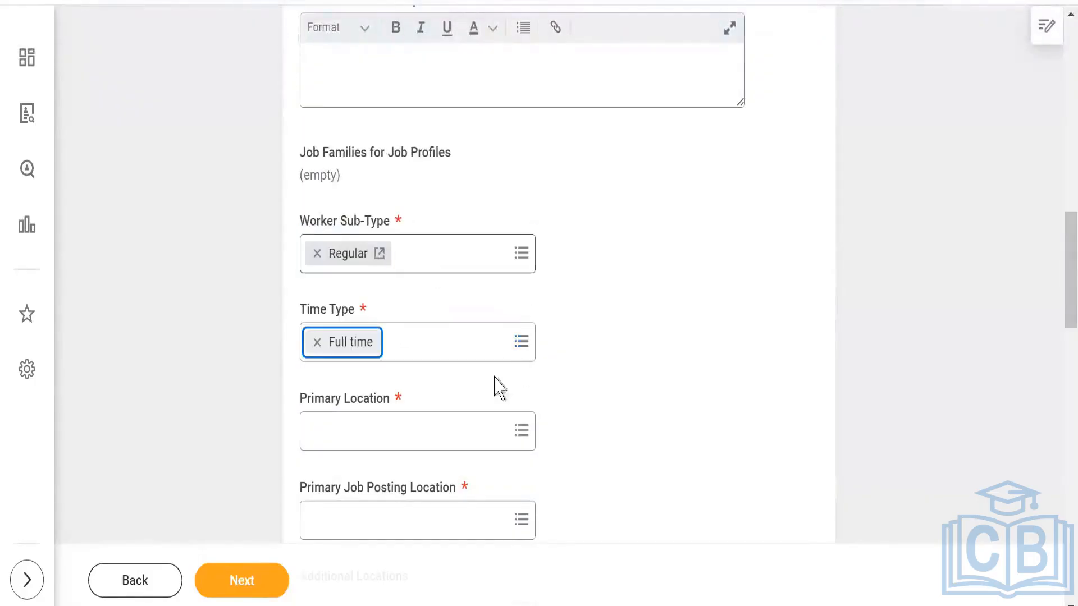
# - Find the Skiims locations and choose Skiims_Bangalore as the Primary Location
pyautogui.click(423, 436)
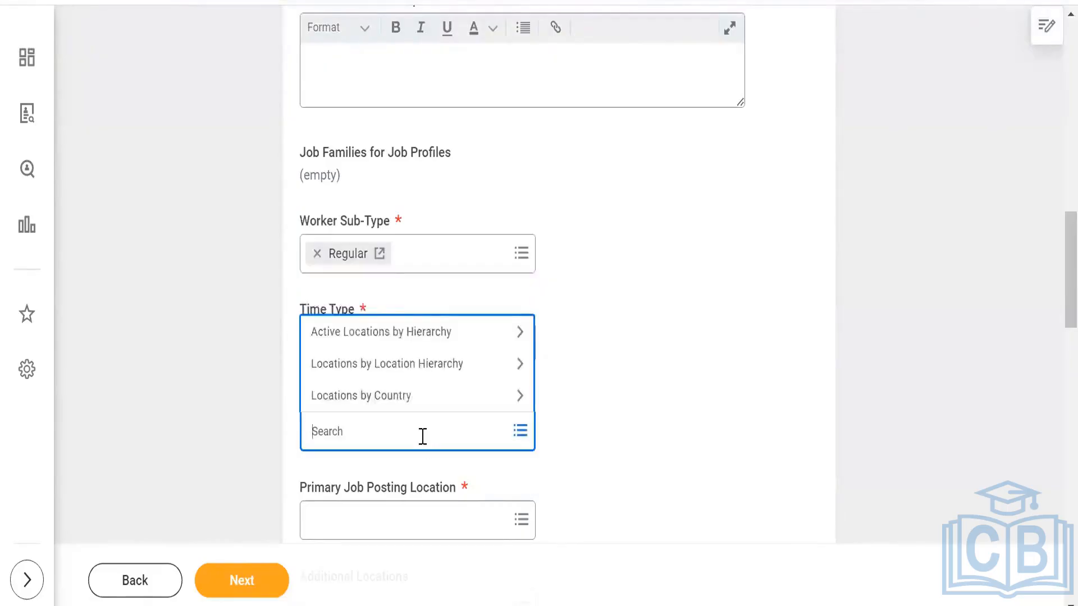
pyautogui.write('skiims')
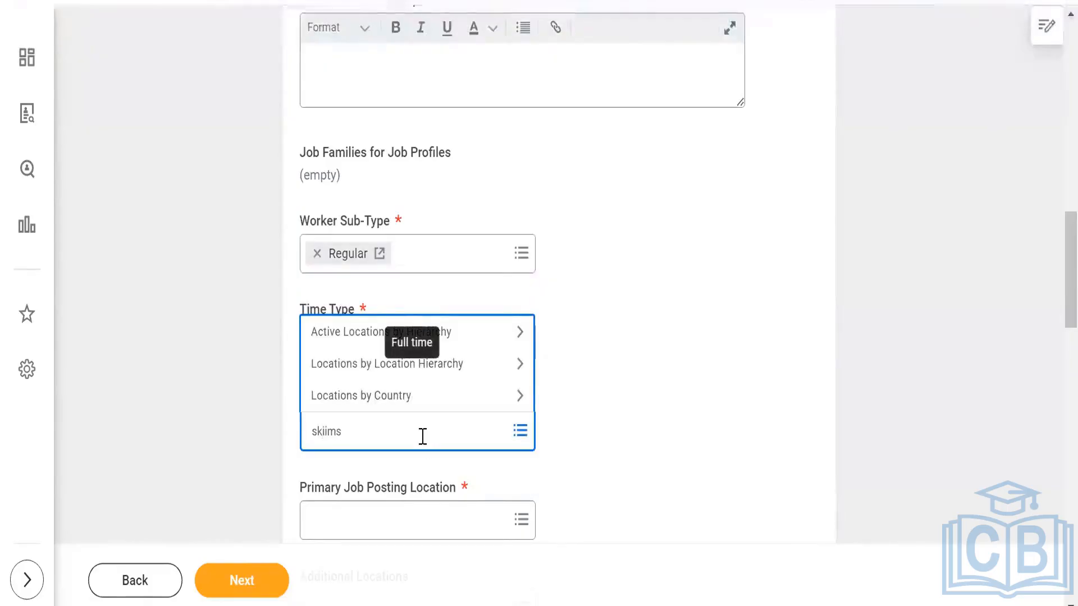
pyautogui.press('Return')
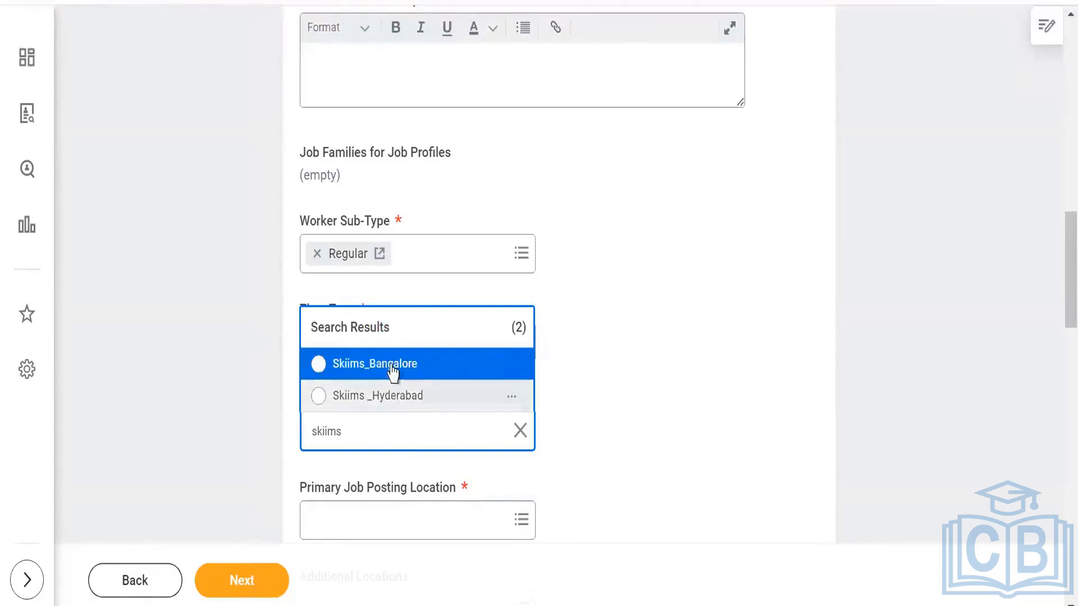
pyautogui.click(392, 372)
# - Check the remaining sections of the Job stage through Assessments and proceed to the Skills stage
pyautogui.scroll(-3, 604, 331)
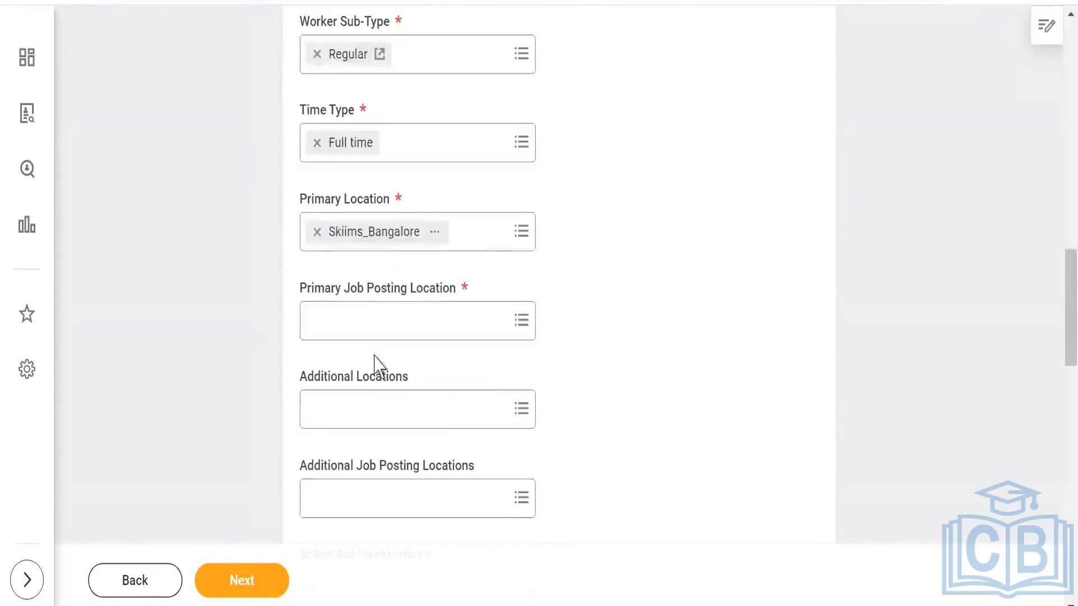
pyautogui.scroll(-6, 443, 399)
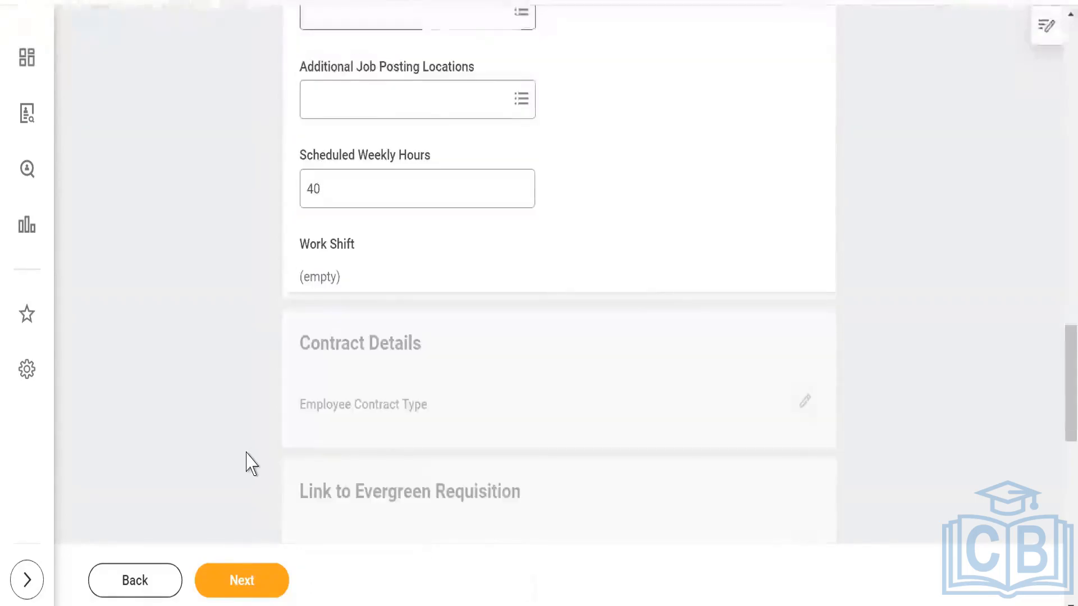
pyautogui.scroll(-3, 252, 462)
pyautogui.scroll(-4, 267, 380)
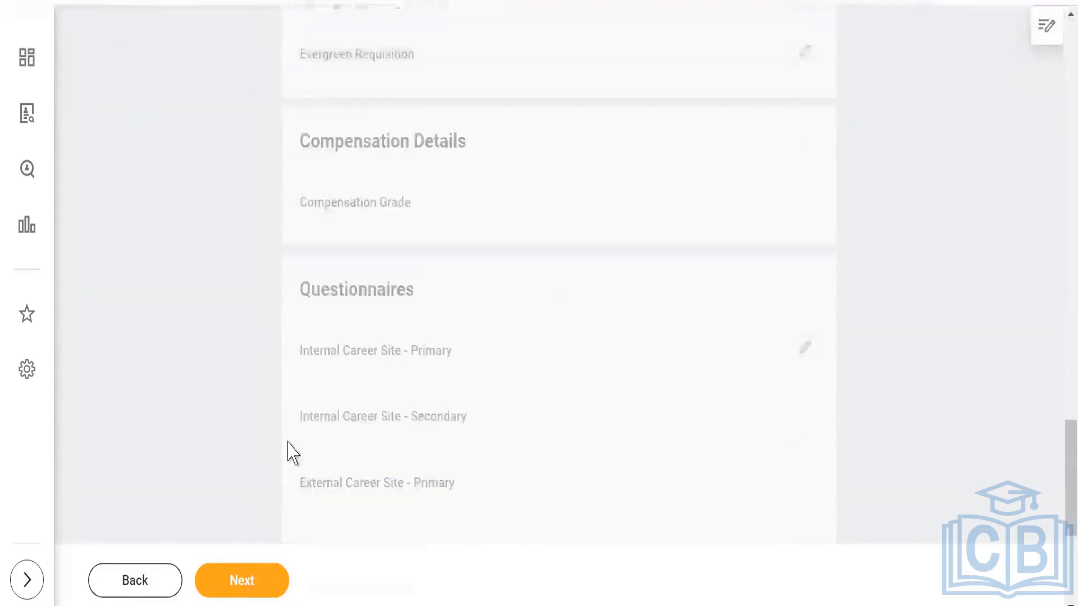
pyautogui.scroll(-3, 290, 452)
pyautogui.scroll(-2, 250, 382)
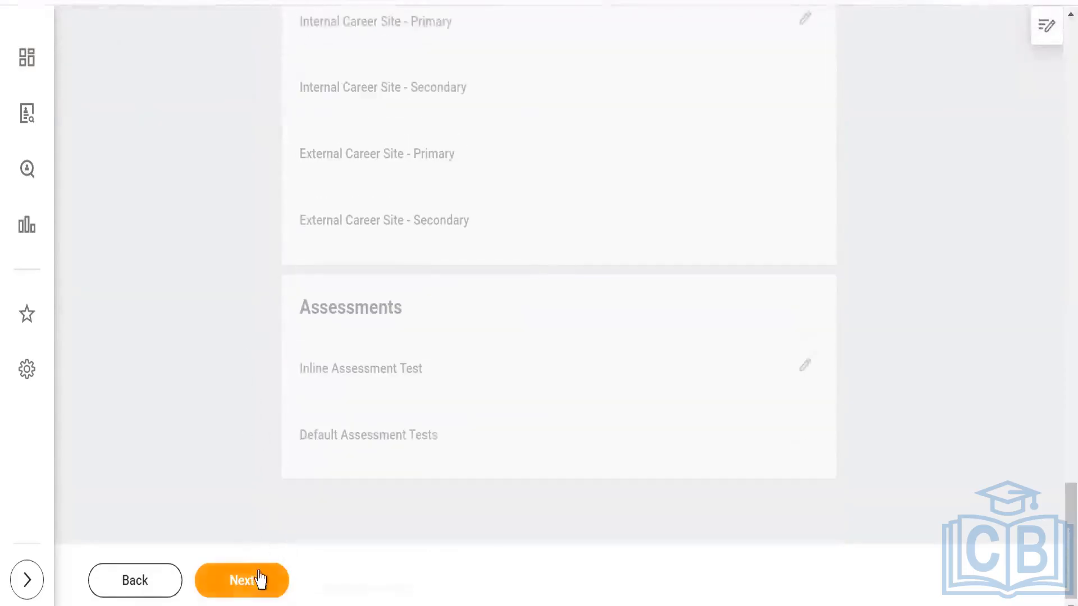
pyautogui.click(259, 579)
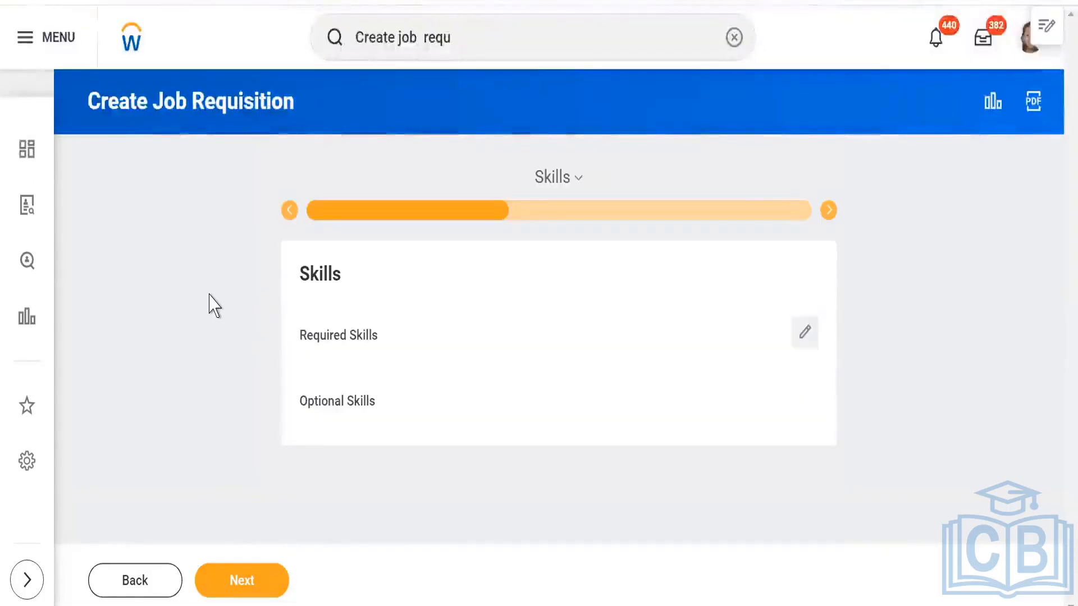
# - Pass through the Skills and Qualifications stages without adding entries and proceed to the Organizations stage
pyautogui.click(242, 587)
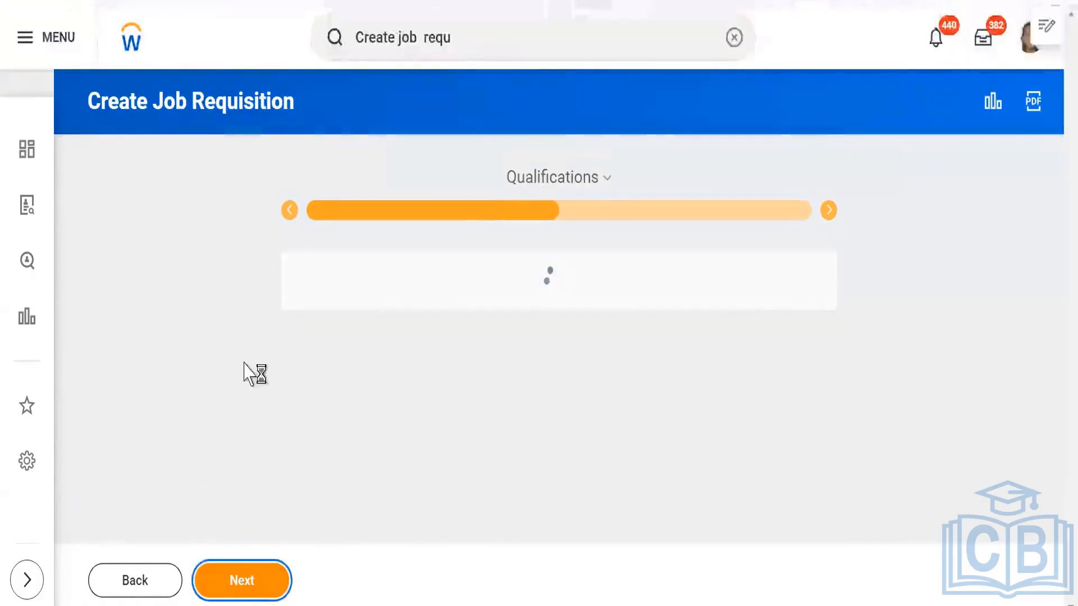
pyautogui.scroll(-10, 217, 320)
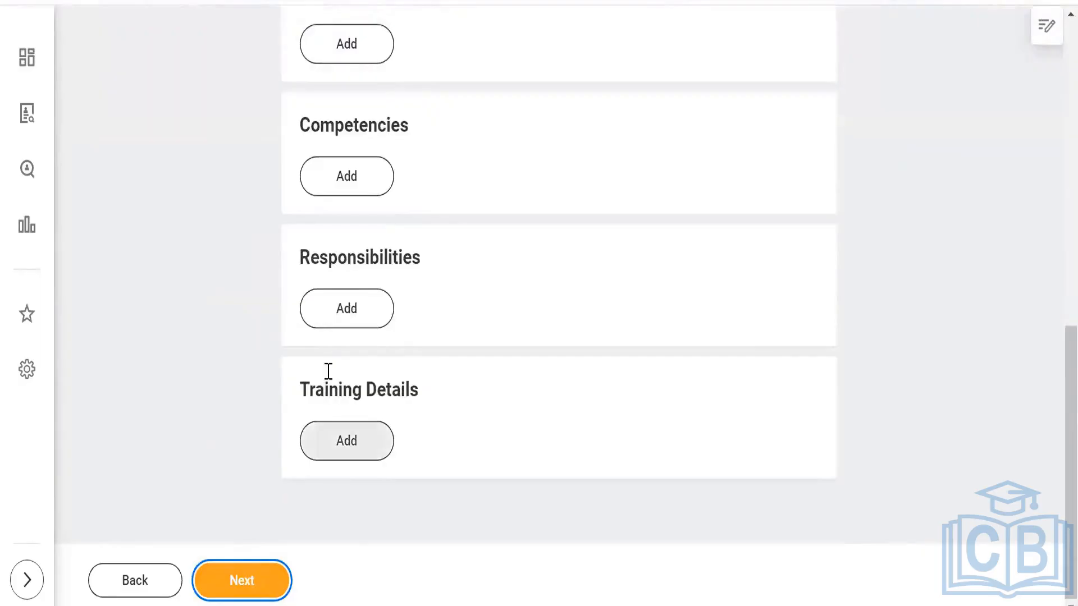
pyautogui.scroll(5, 175, 414)
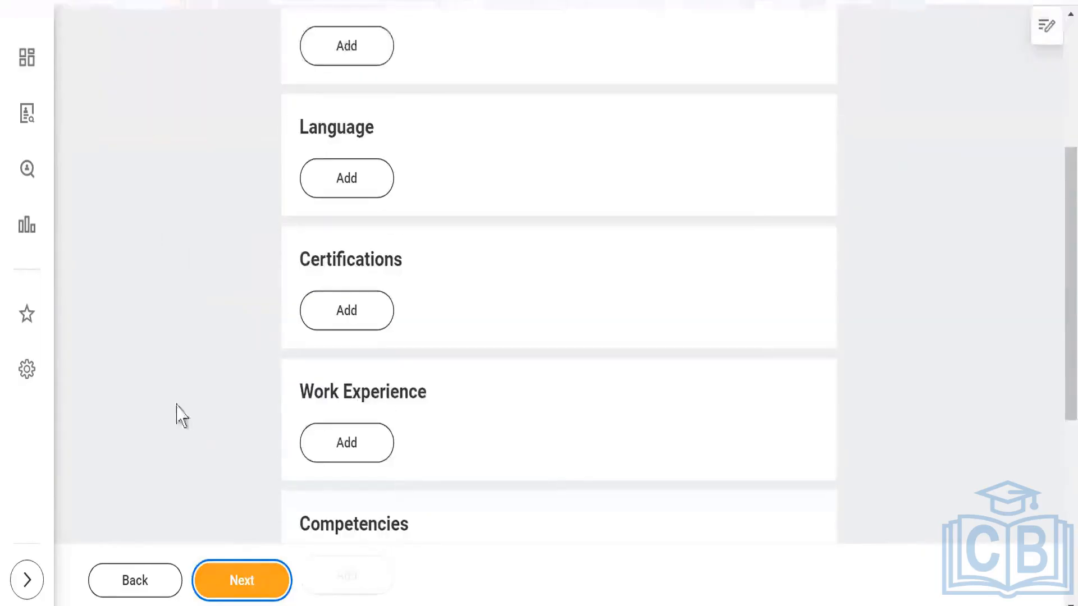
pyautogui.click(240, 580)
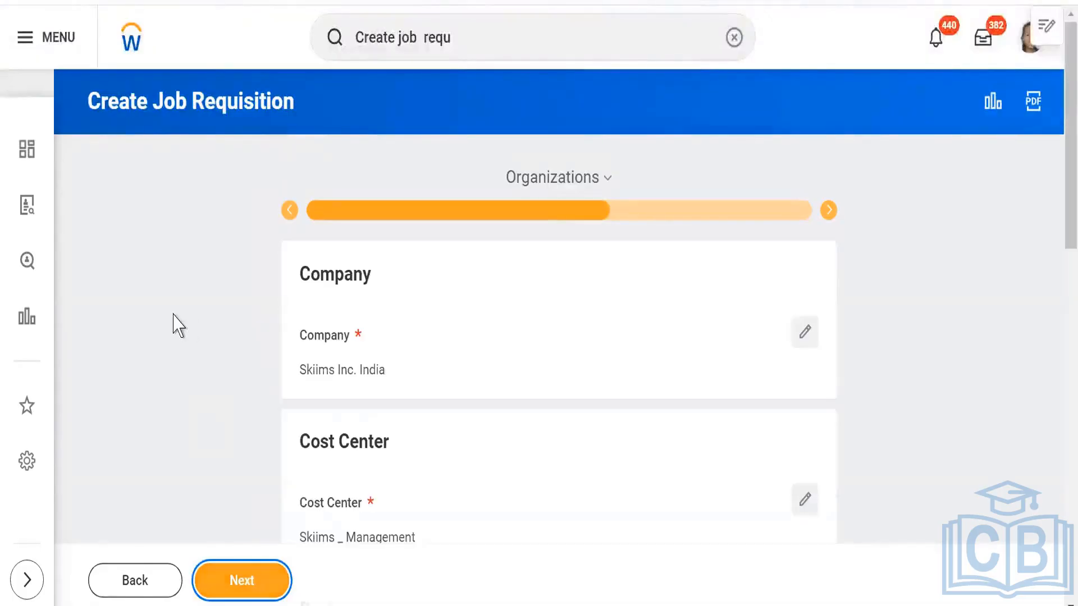
# - Review the company, cost center, region and other organization assignments and proceed to the Attachments stage
pyautogui.scroll(-3, 176, 325)
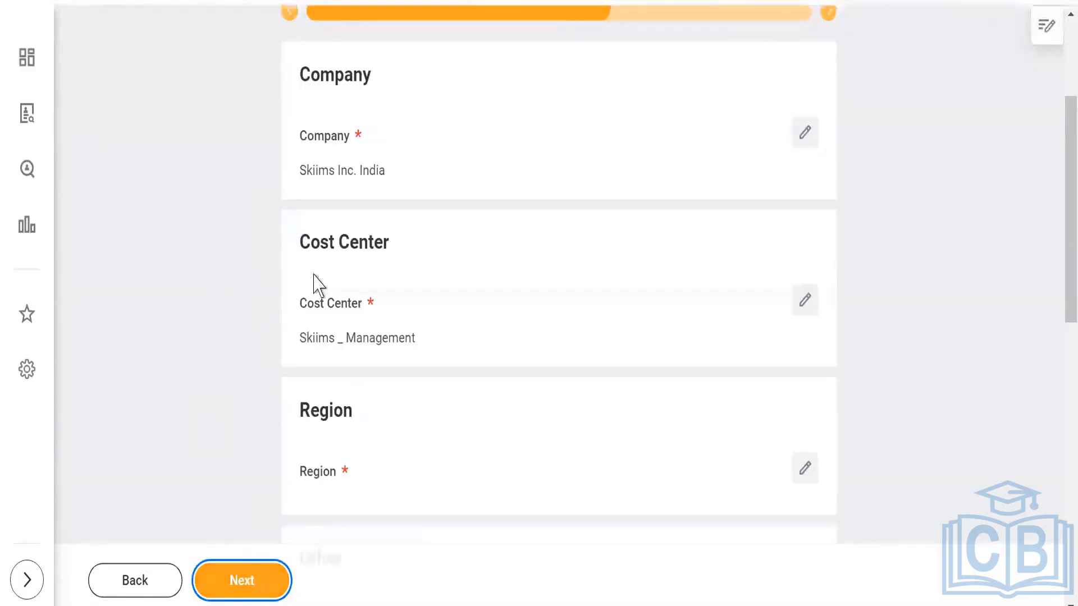
pyautogui.scroll(-3, 313, 286)
pyautogui.scroll(-7, 272, 336)
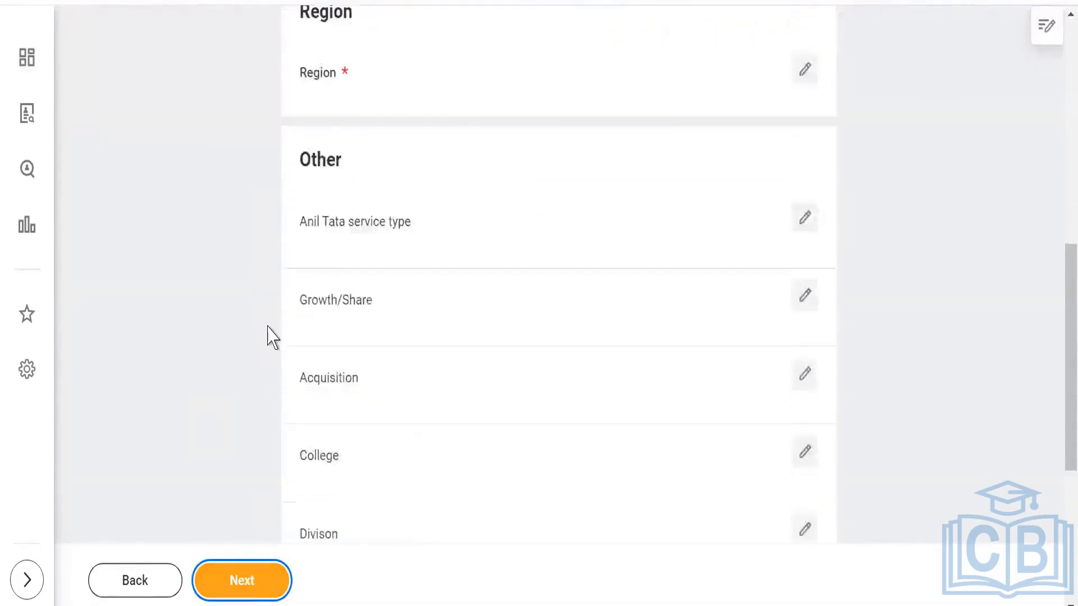
pyautogui.scroll(-2, 247, 349)
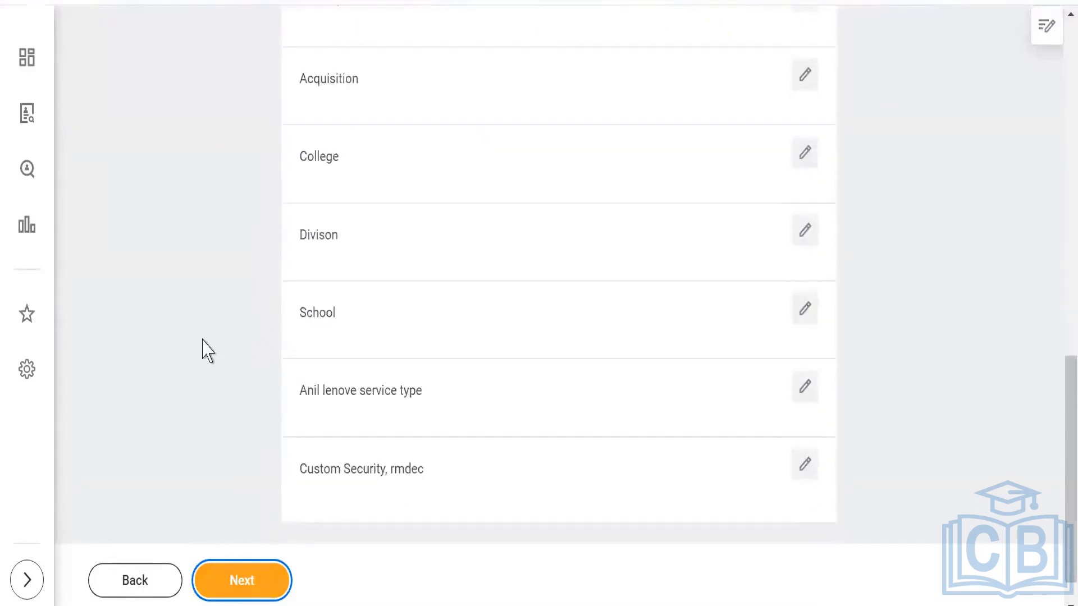
pyautogui.scroll(5, 259, 342)
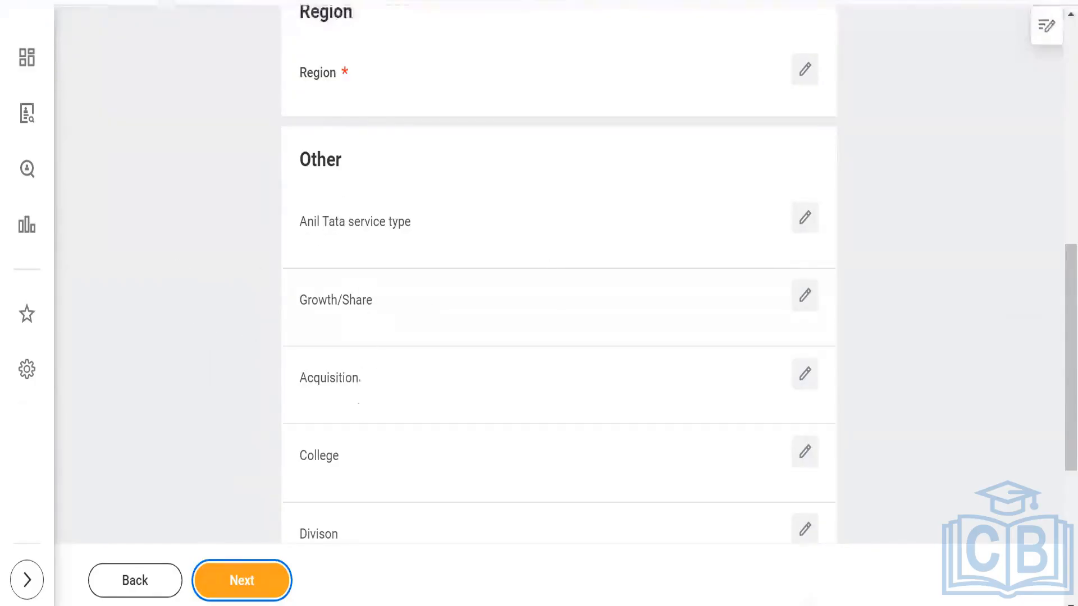
pyautogui.scroll(-3, 208, 282)
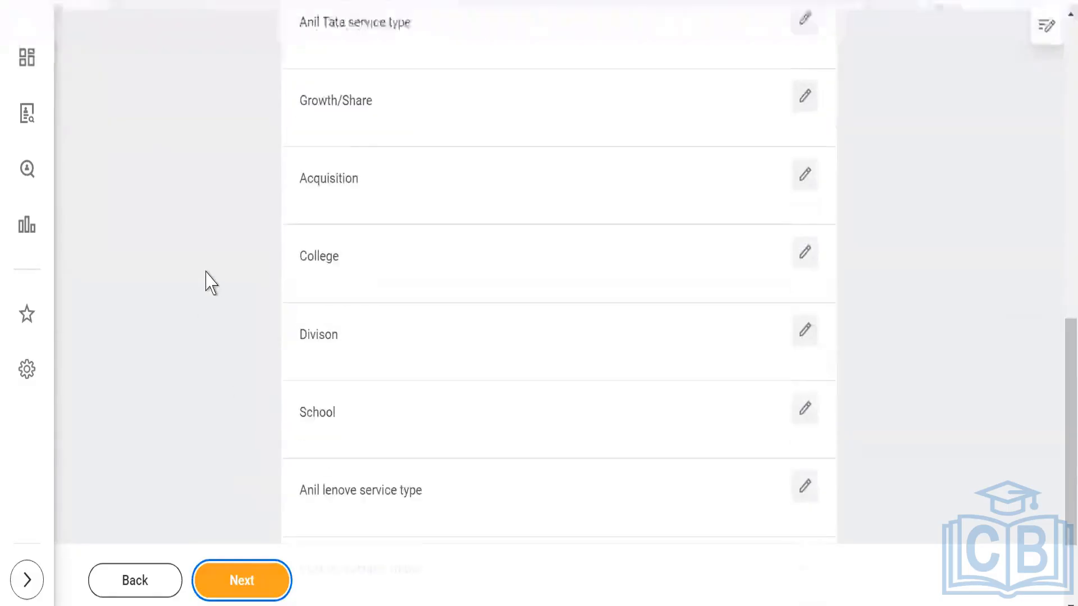
pyautogui.scroll(-3, 211, 291)
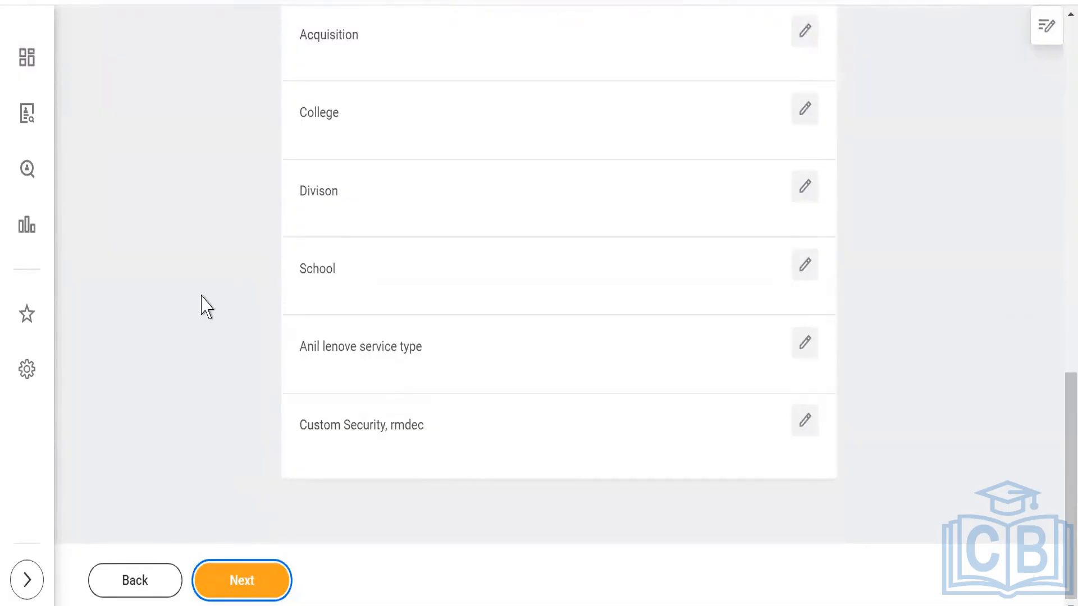
pyautogui.click(260, 580)
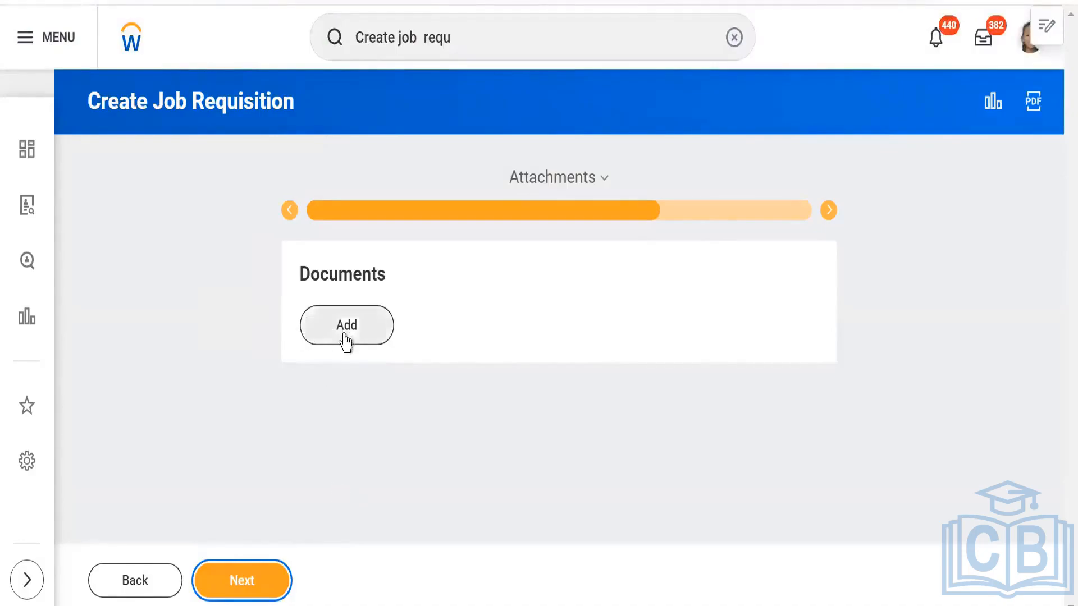
# - Skip adding documents, proceed to the Compensation stage and review its base pay and compensation basis sections
pyautogui.click(241, 578)
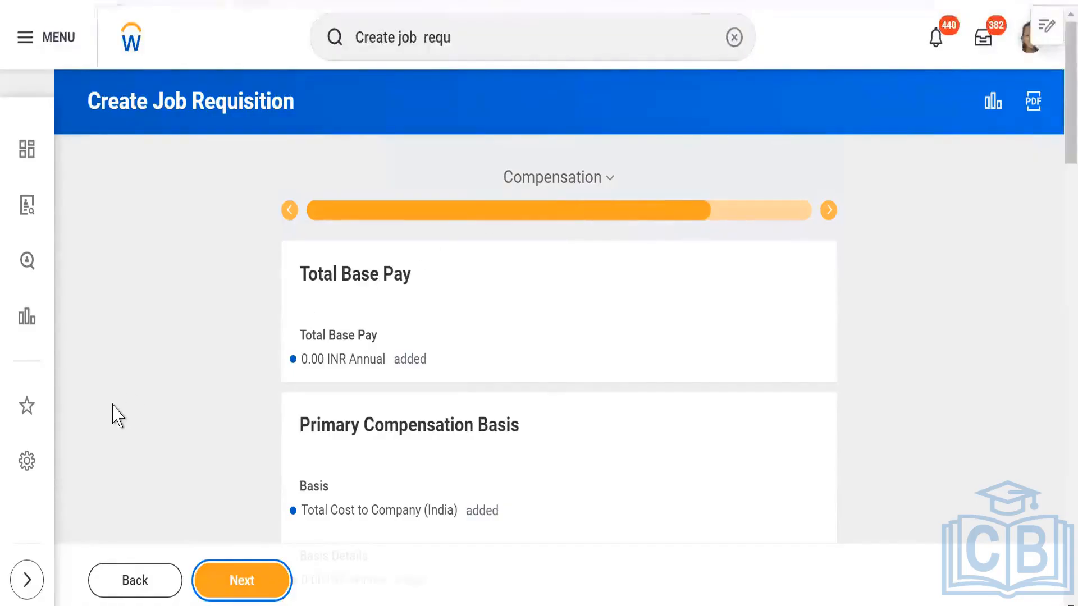
pyautogui.scroll(-3, 118, 415)
pyautogui.scroll(3, 118, 416)
pyautogui.scroll(-2, 119, 416)
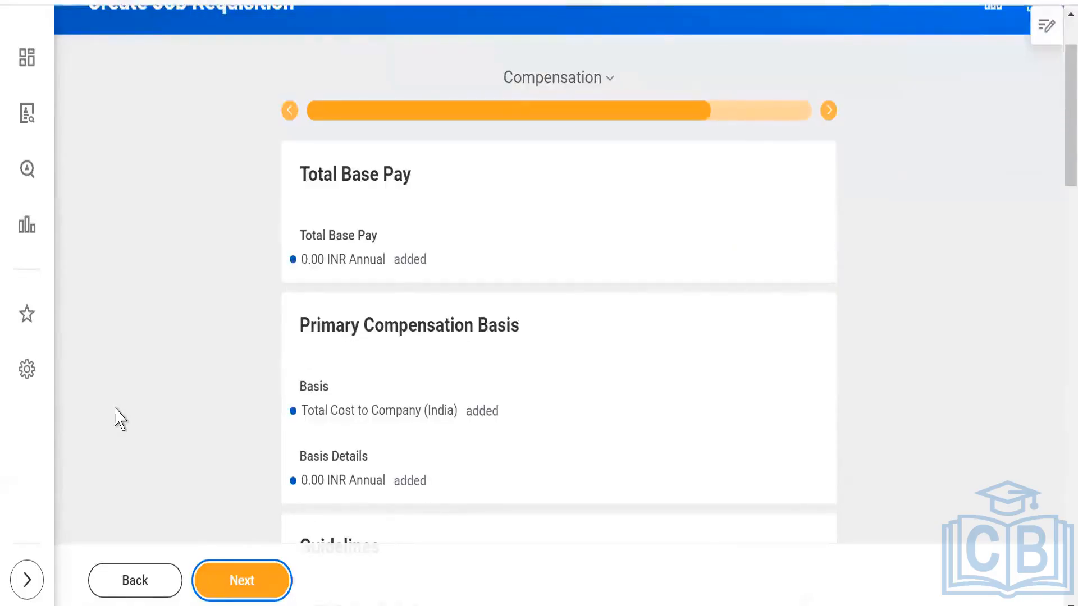
# - Review the compensation guidelines and pay plan sections without adding entries and proceed to the Assign Roles stage
pyautogui.scroll(-3, 121, 418)
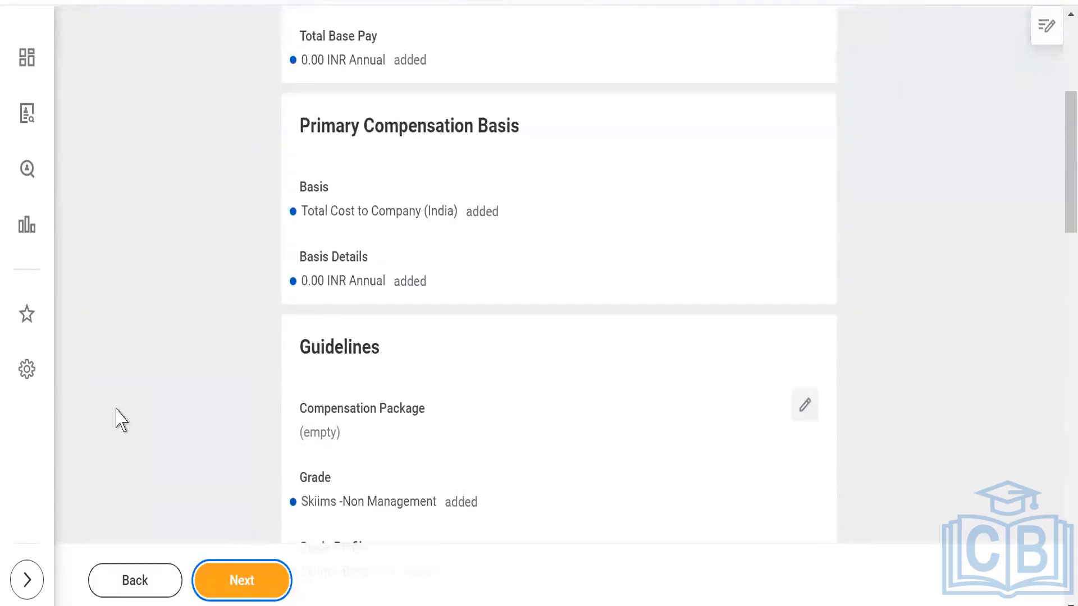
pyautogui.scroll(-2, 124, 420)
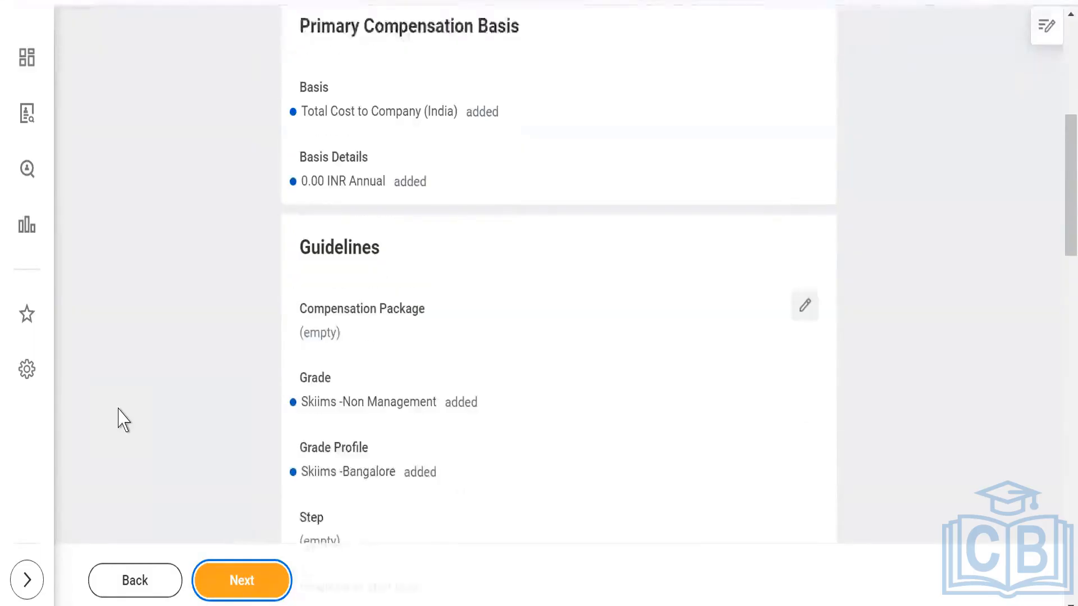
pyautogui.scroll(-6, 119, 419)
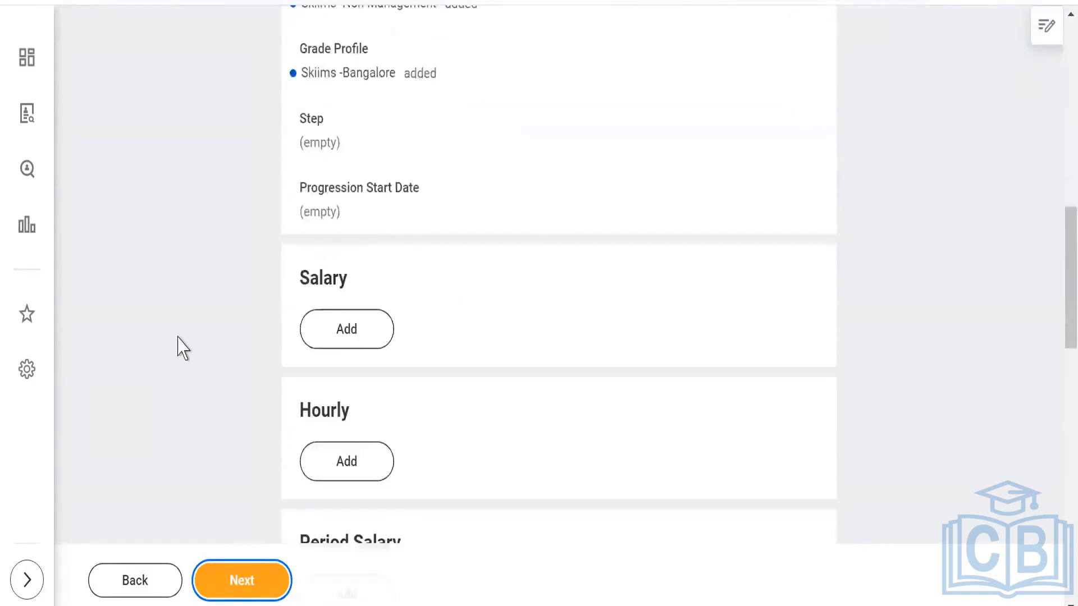
pyautogui.scroll(6, 183, 348)
pyautogui.scroll(3, 179, 346)
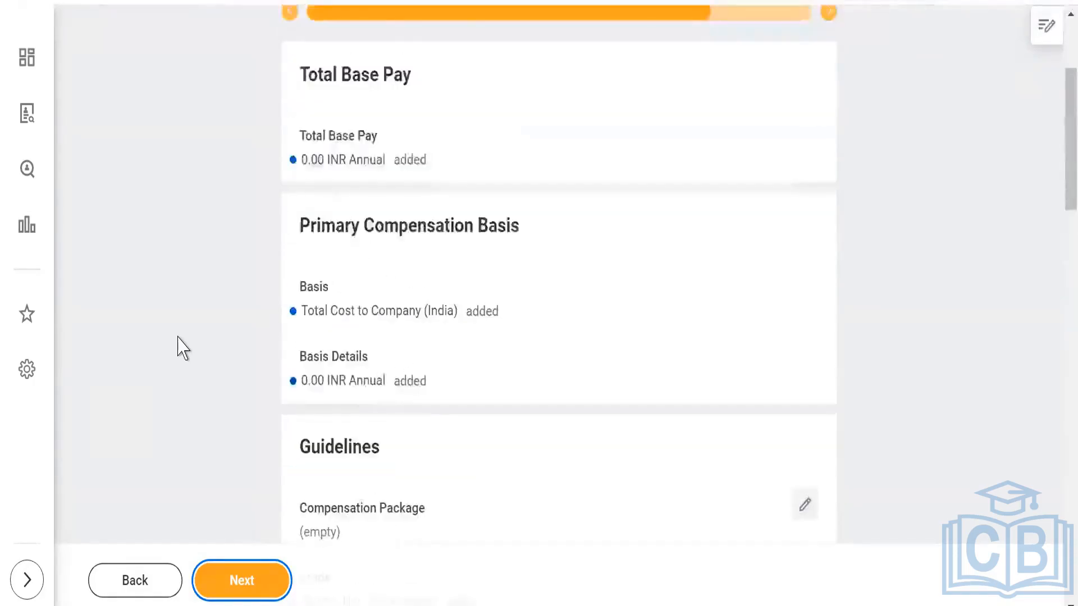
pyautogui.scroll(-10, 175, 344)
pyautogui.scroll(6, 197, 354)
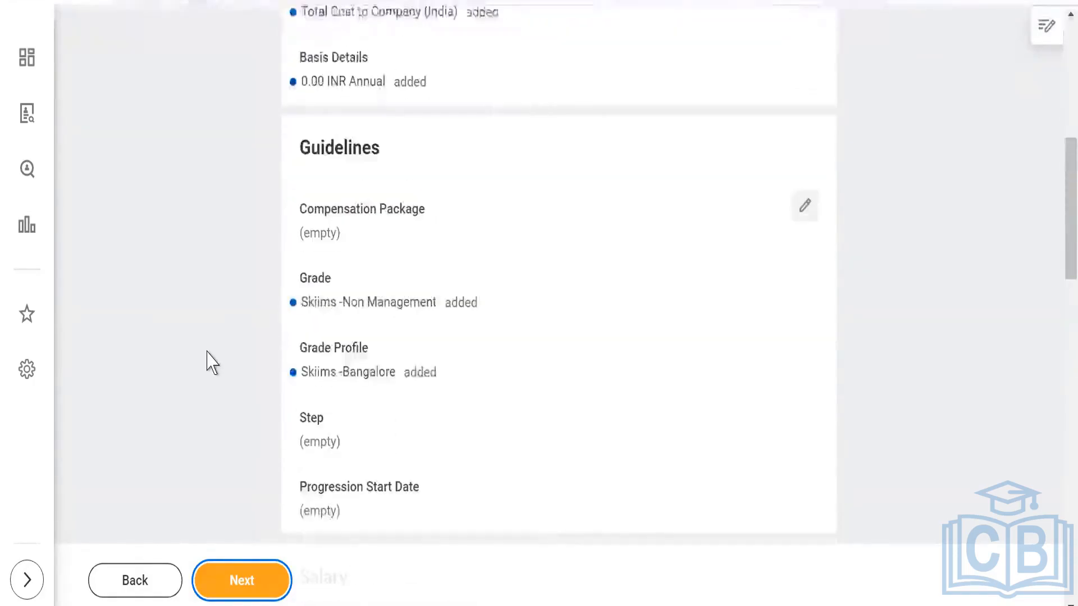
pyautogui.scroll(6, 204, 349)
pyautogui.scroll(-7, 205, 351)
pyautogui.scroll(-7, 213, 363)
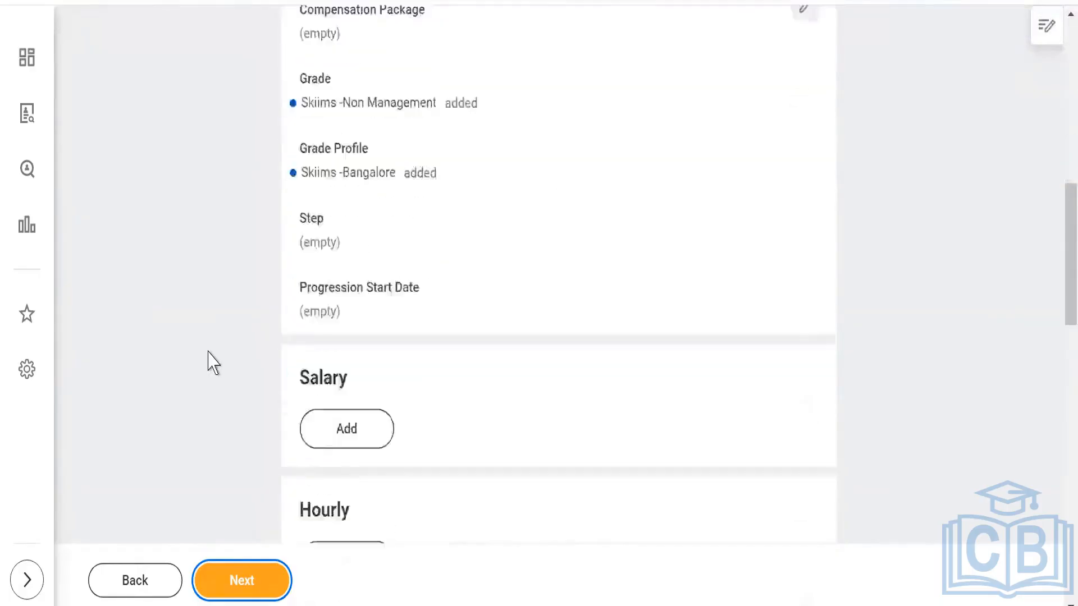
pyautogui.scroll(-5, 213, 363)
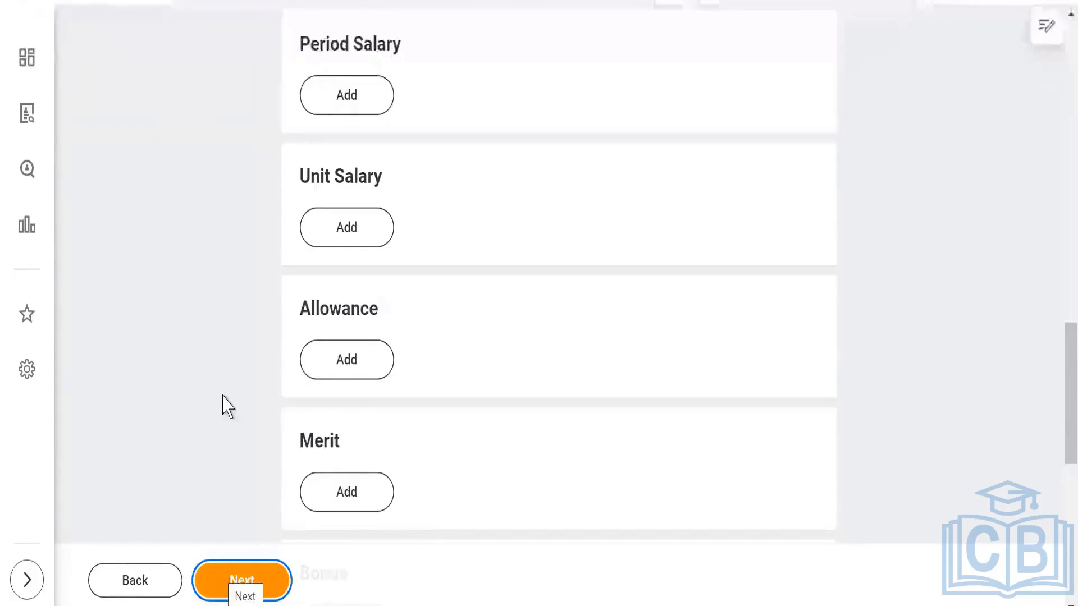
pyautogui.scroll(3, 198, 319)
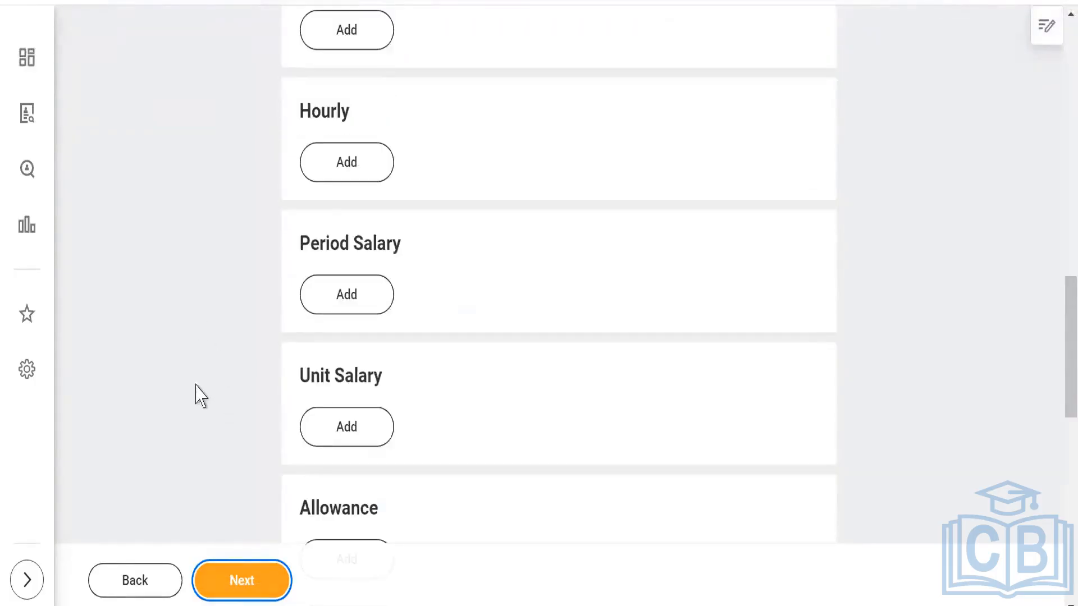
pyautogui.scroll(6, 201, 397)
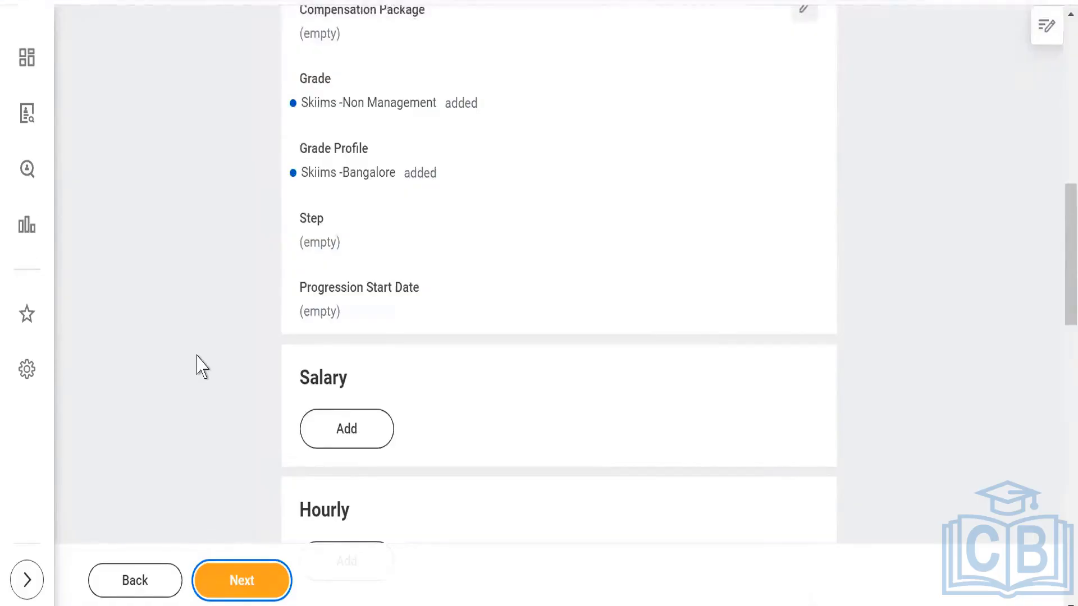
pyautogui.scroll(3, 202, 367)
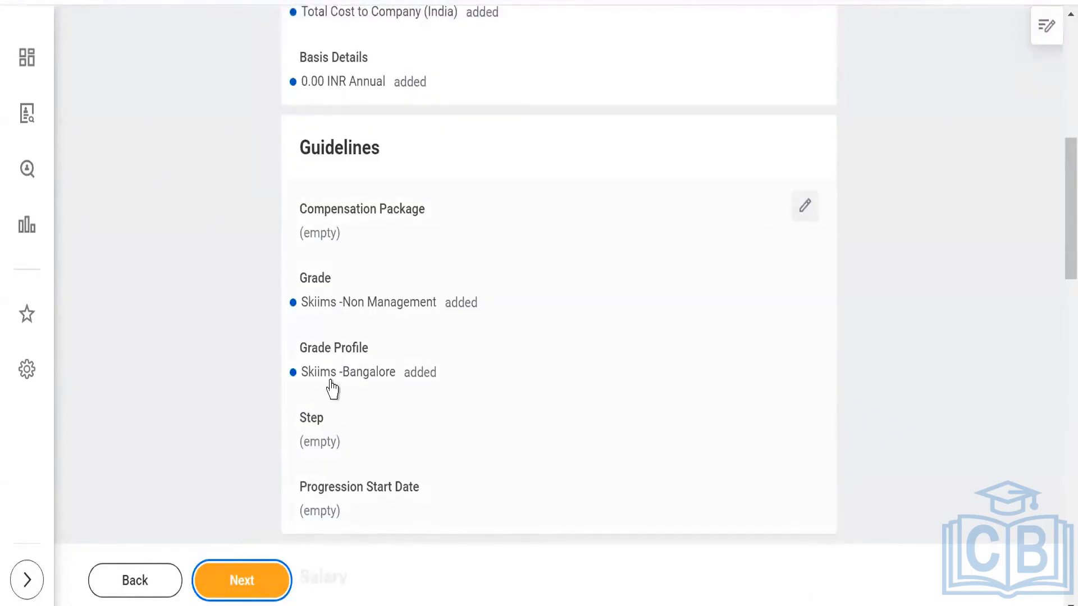
pyautogui.click(230, 580)
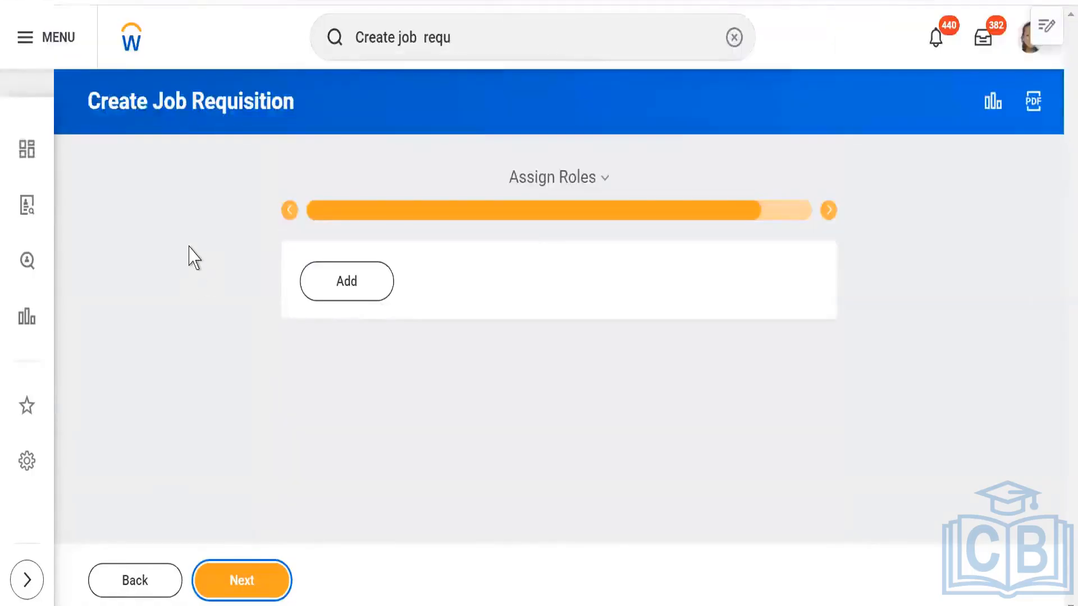
# - Add a role assignment to the requisition and set its role to Primary Recruiter_Skiims
pyautogui.click(333, 293)
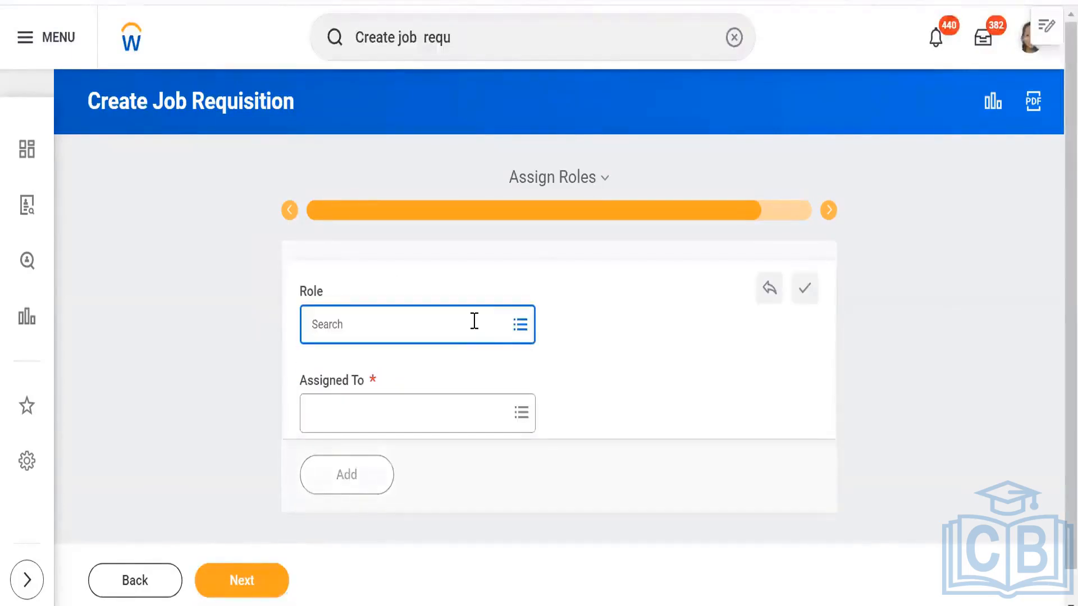
pyautogui.click(474, 322)
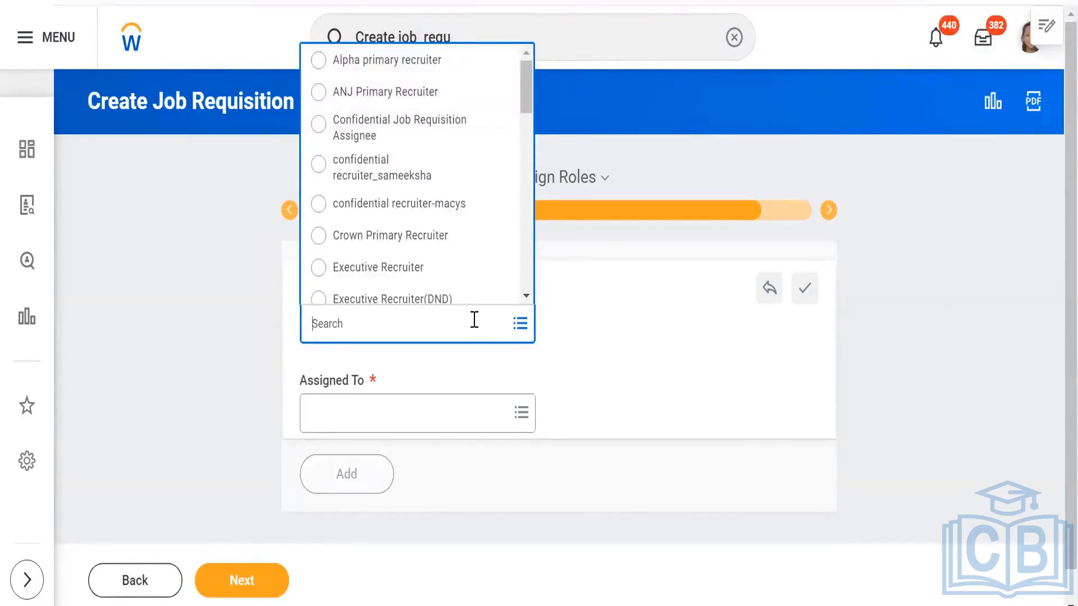
pyautogui.write('skiims')
pyautogui.press('Return')
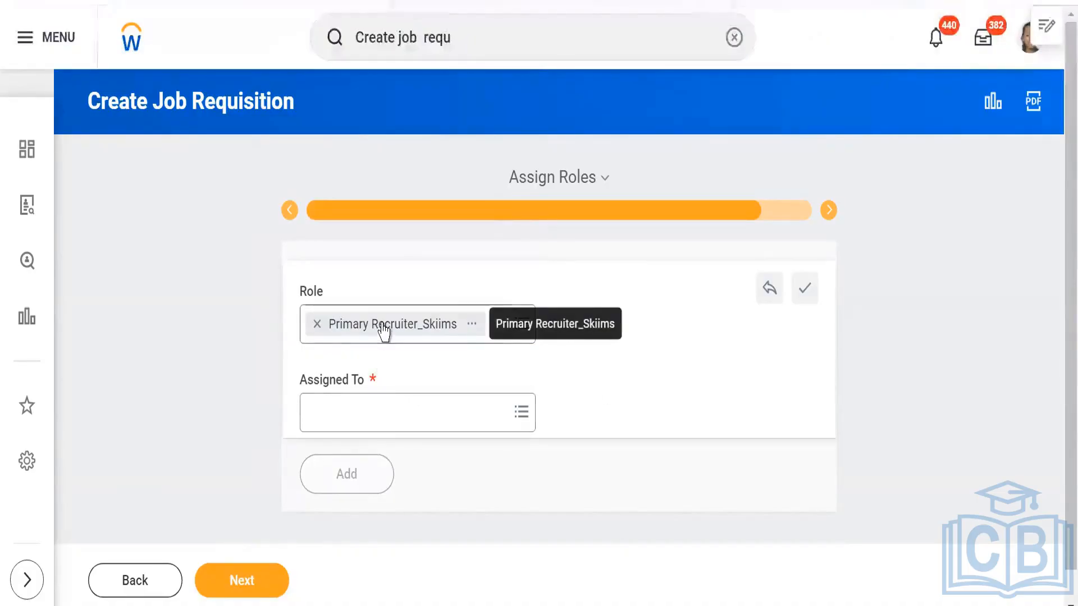
# - Assign the role to the SKIIMS manager's Consultant position and proceed to the requisition summary
pyautogui.click(359, 413)
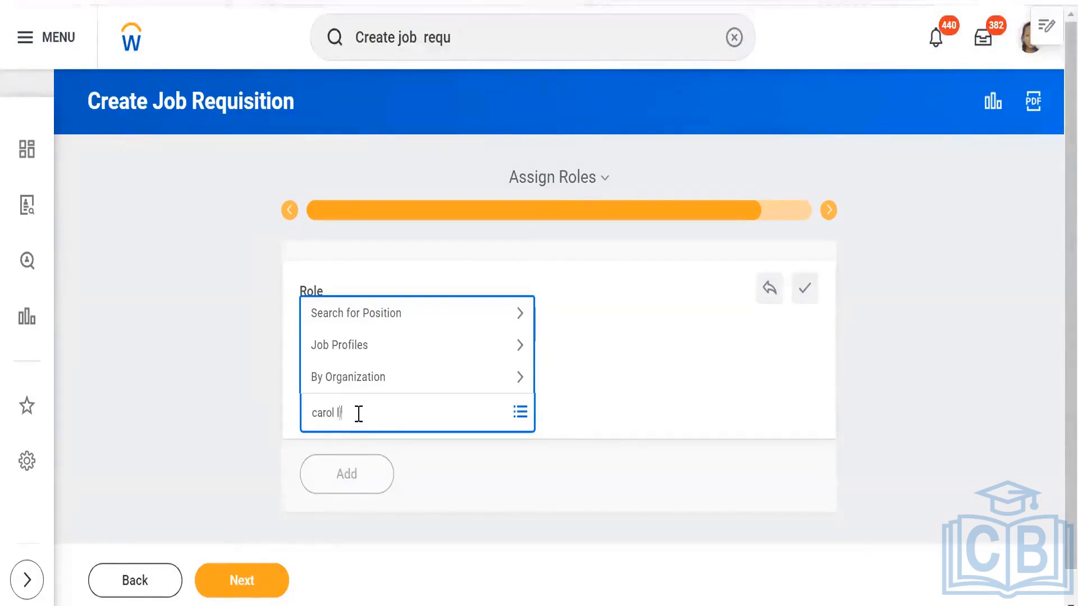
pyautogui.write('i')
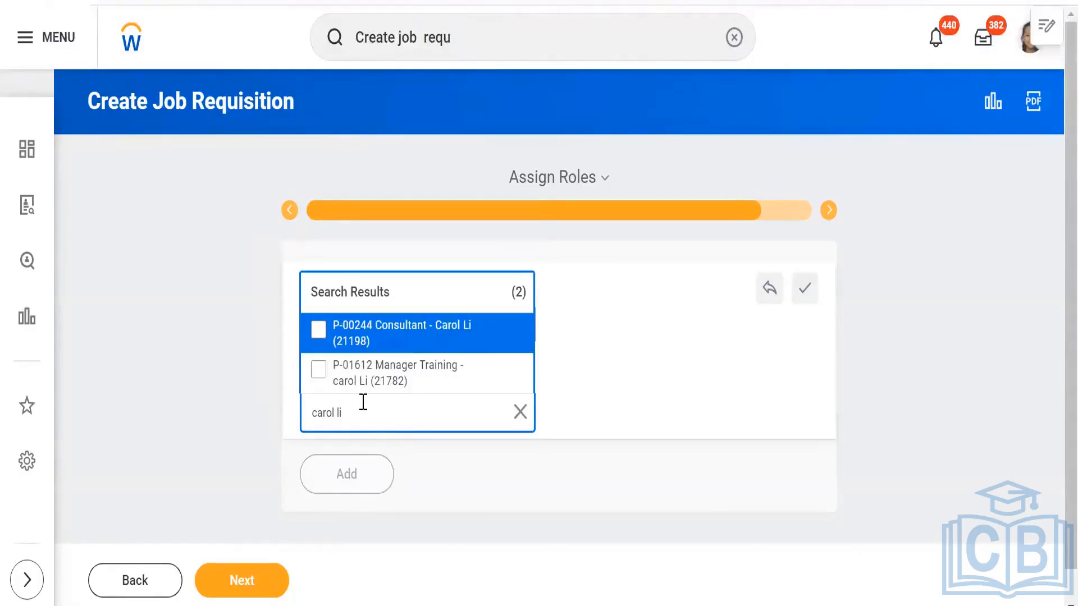
pyautogui.click(364, 337)
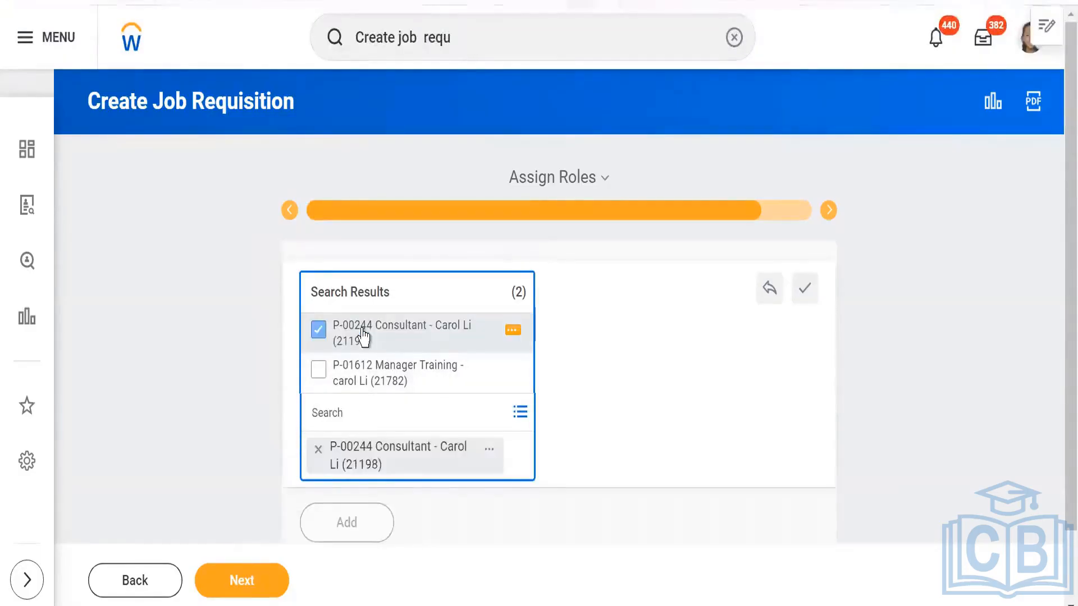
pyautogui.click(197, 368)
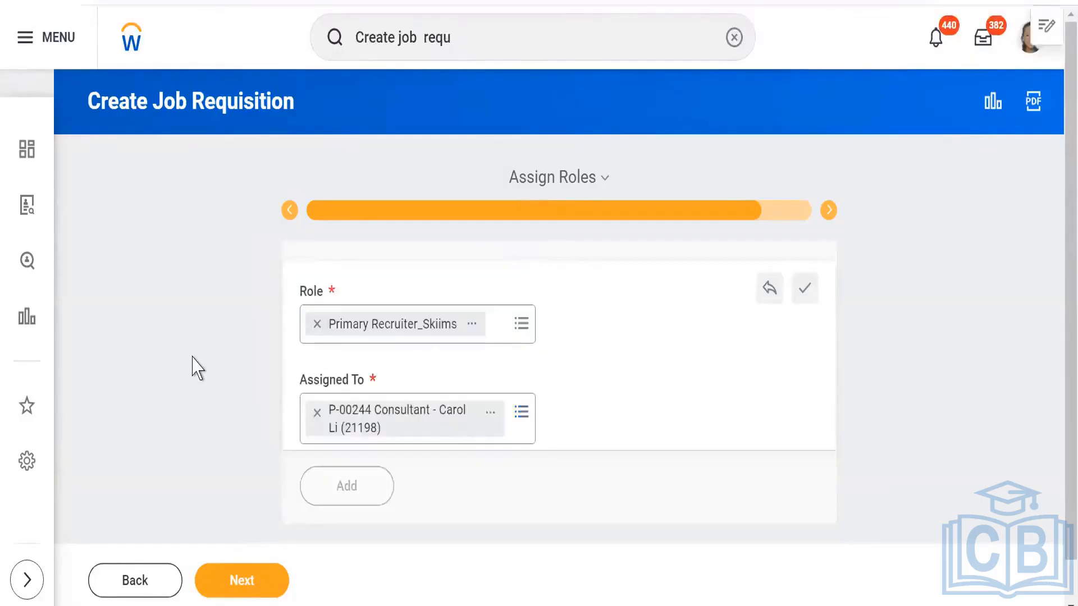
pyautogui.scroll(-1, 194, 366)
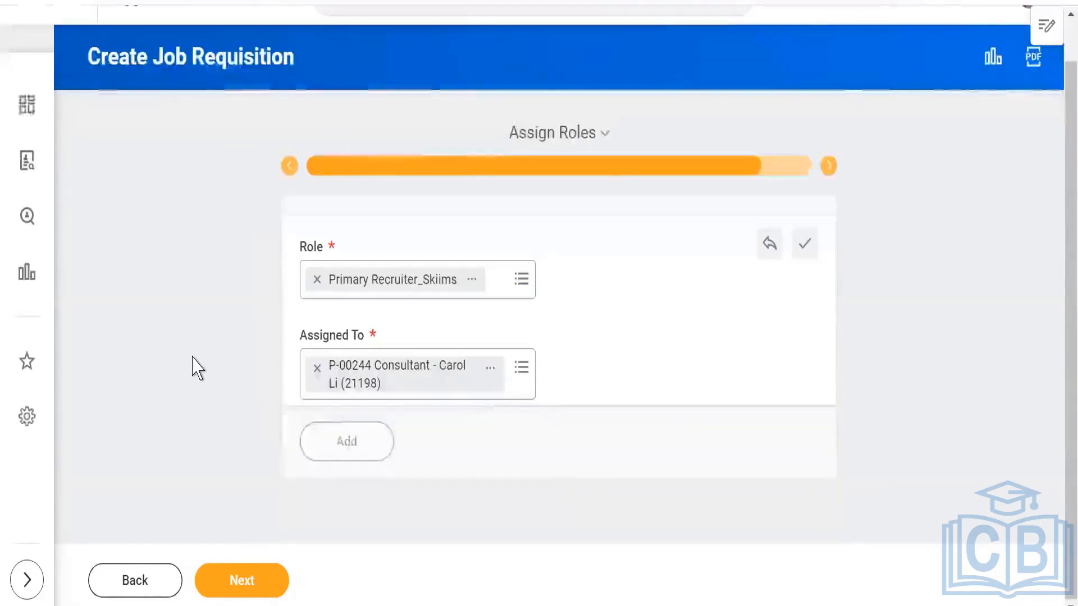
pyautogui.click(241, 583)
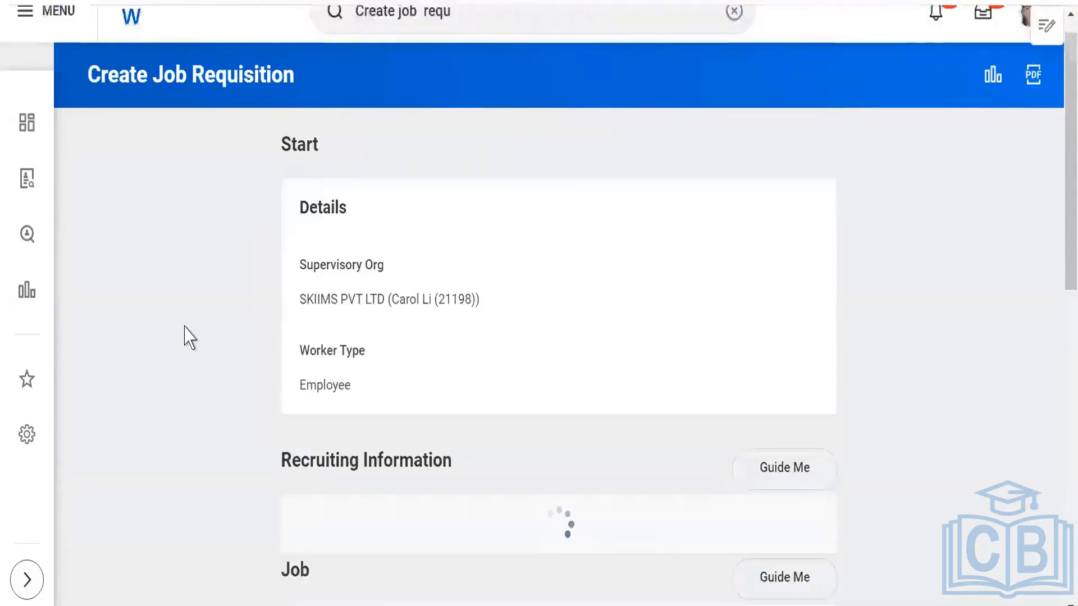
# - Review the requisition summary from the Start details through Compensation and submit the requisition
pyautogui.scroll(-5, 188, 337)
pyautogui.scroll(-15, 189, 337)
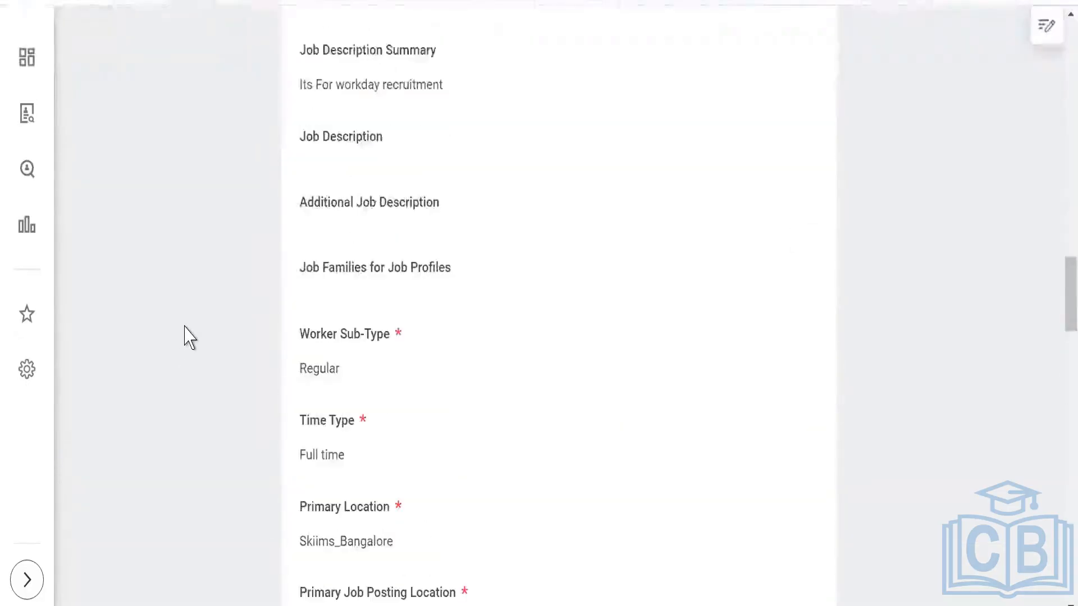
pyautogui.scroll(-15, 189, 337)
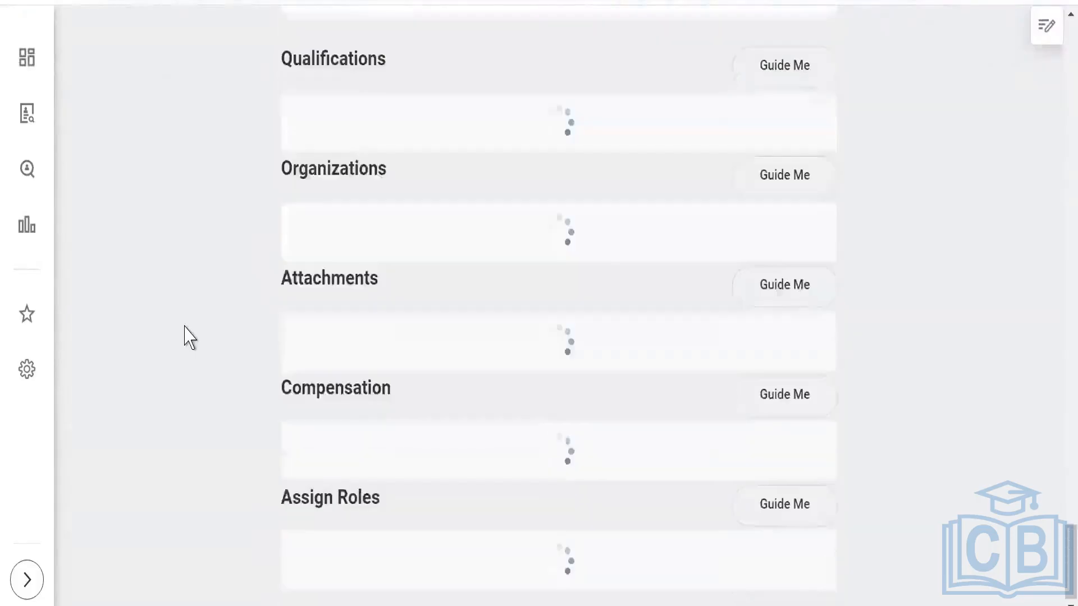
pyautogui.scroll(-15, 189, 337)
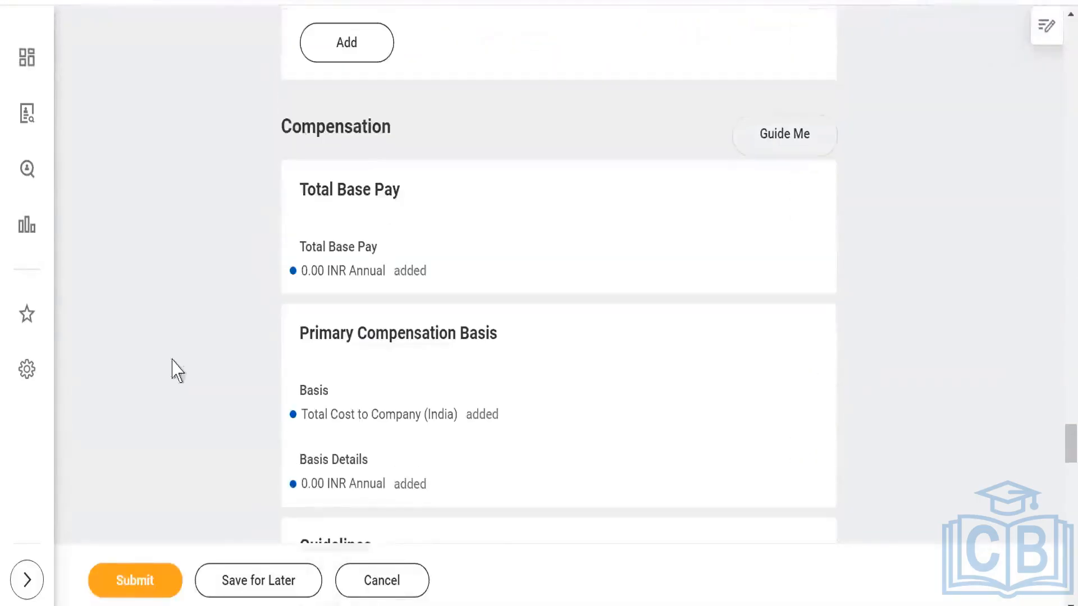
pyautogui.click(133, 585)
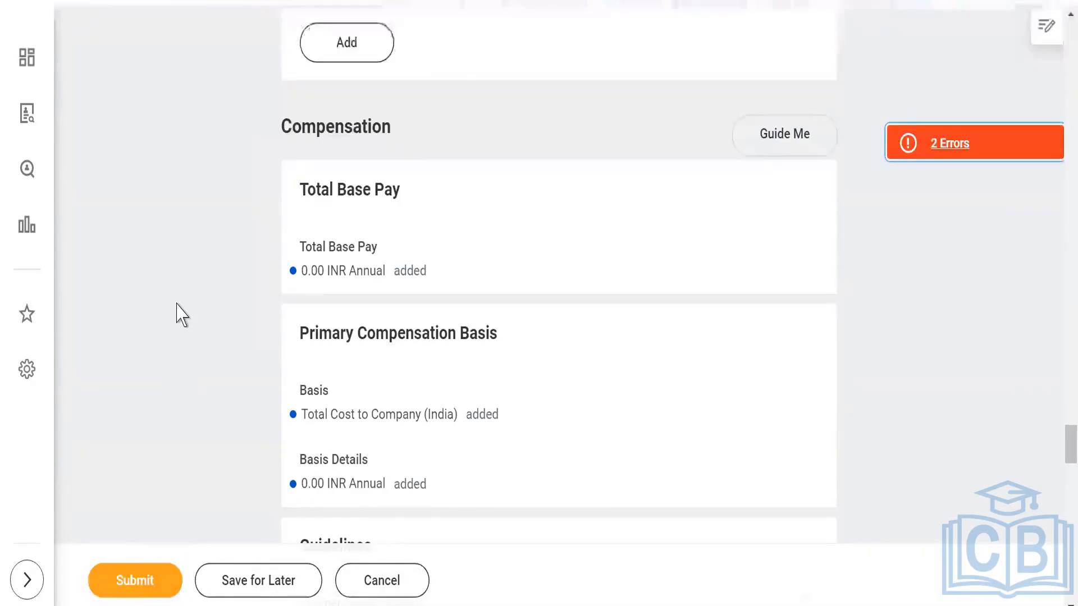
# - Set the Compensation Package in the Guidelines section to Skiims -Compensation Package and resubmit the requisition
pyautogui.scroll(-10, 182, 315)
pyautogui.scroll(3, 183, 315)
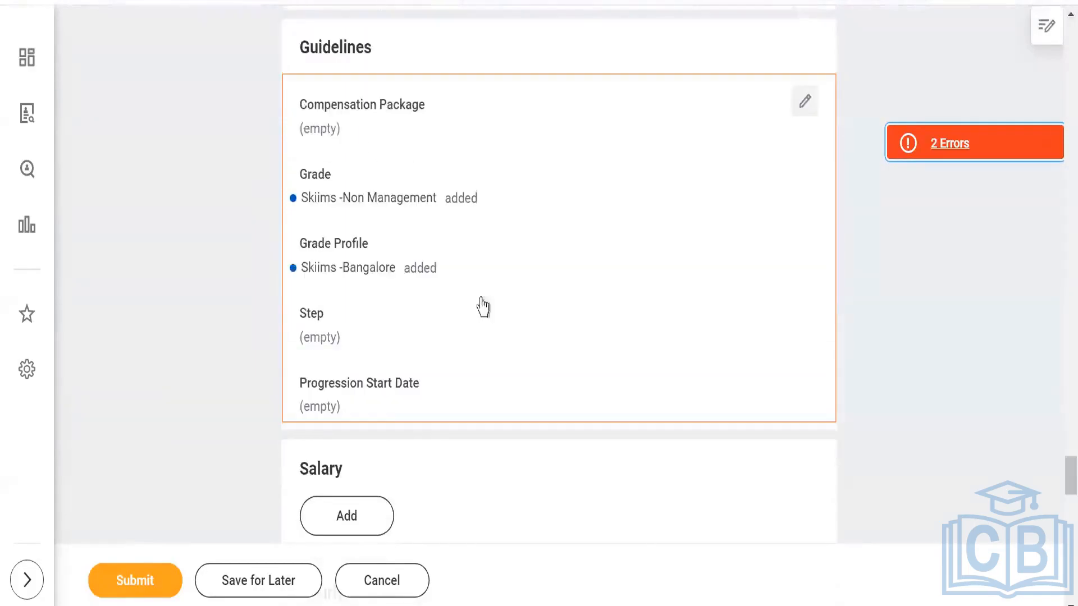
pyautogui.click(807, 109)
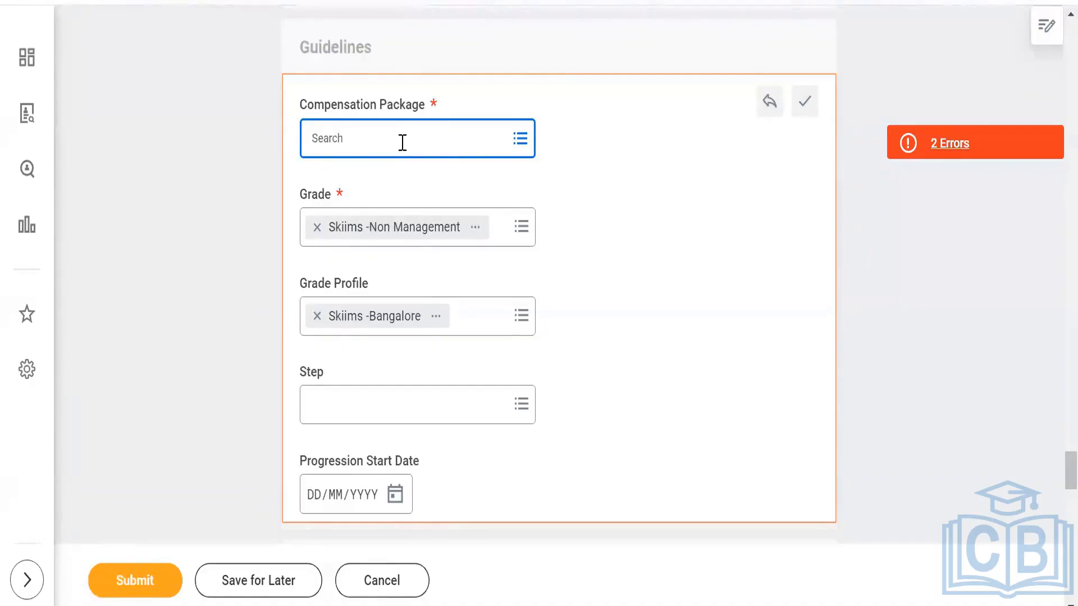
pyautogui.write('skiims')
pyautogui.press('Return')
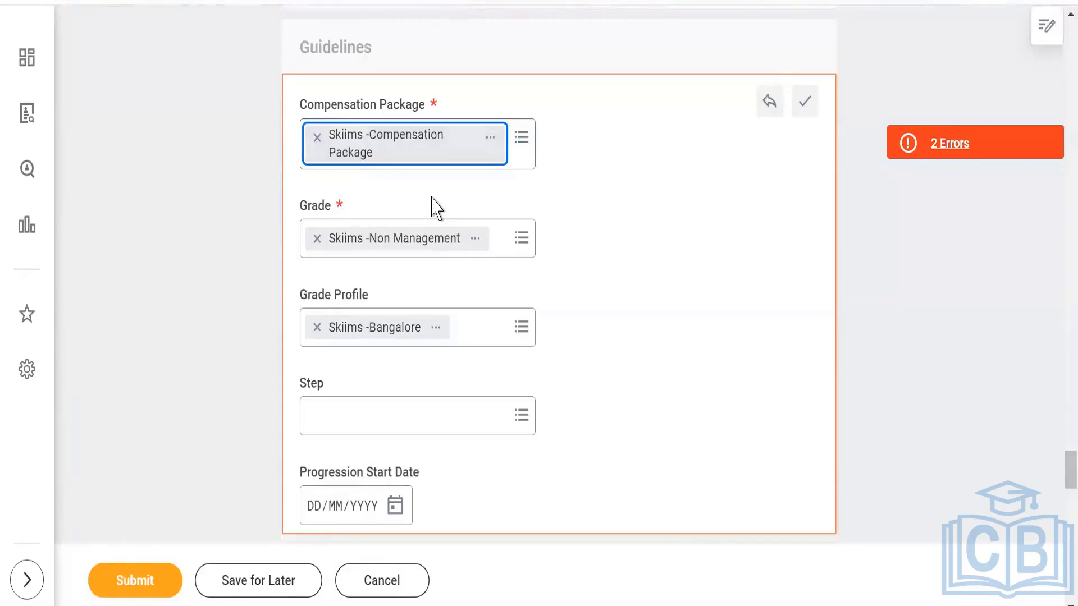
pyautogui.scroll(-3, 474, 396)
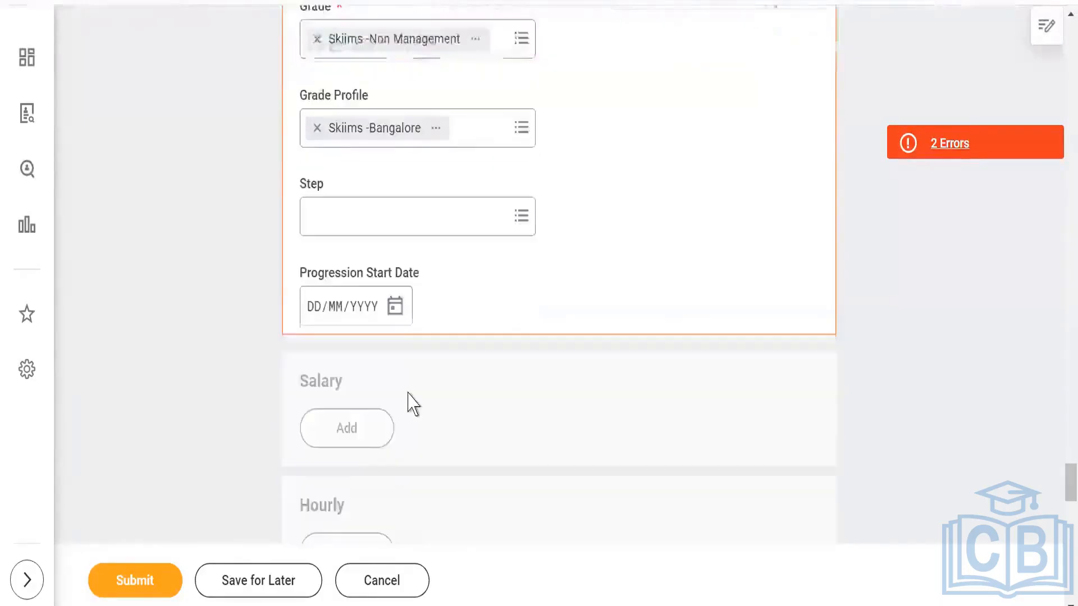
pyautogui.scroll(-5, 412, 408)
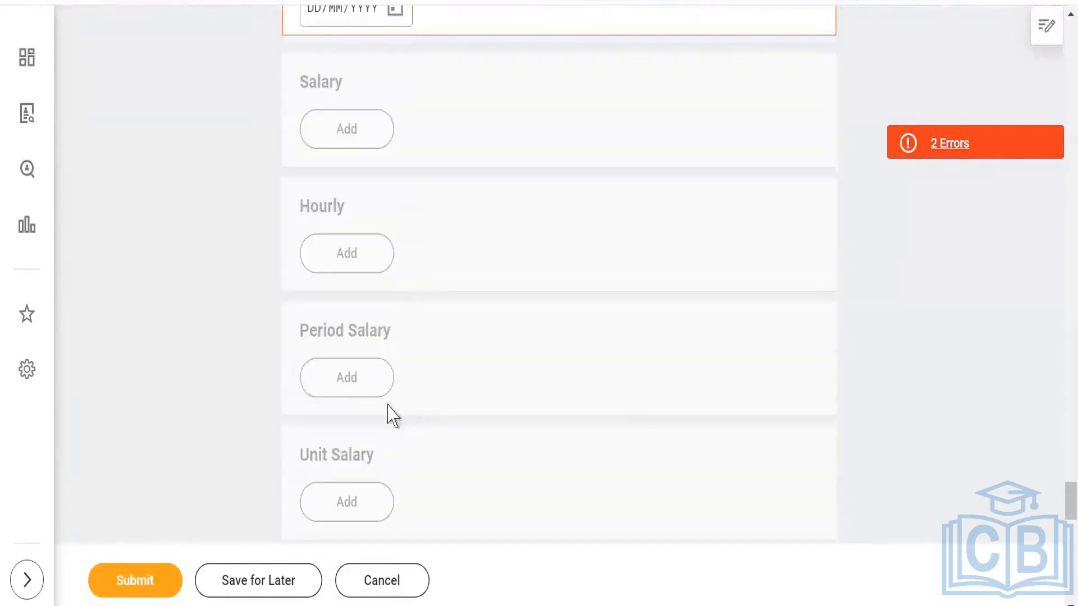
pyautogui.click(137, 586)
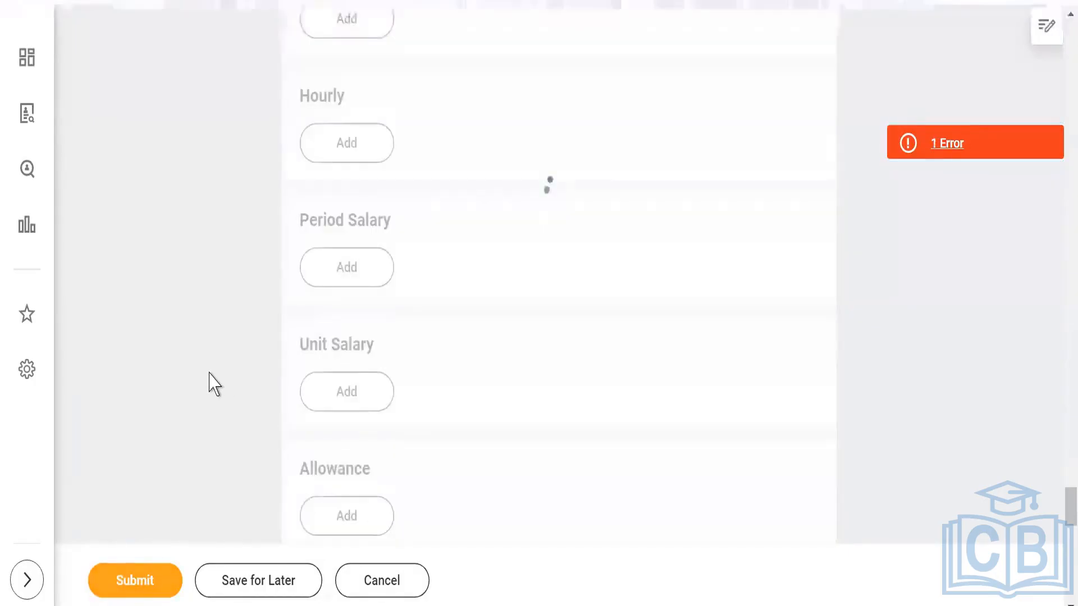
# - Set the required Region of the requisition to 007 Binny Region and resubmit the requisition
pyautogui.click(949, 147)
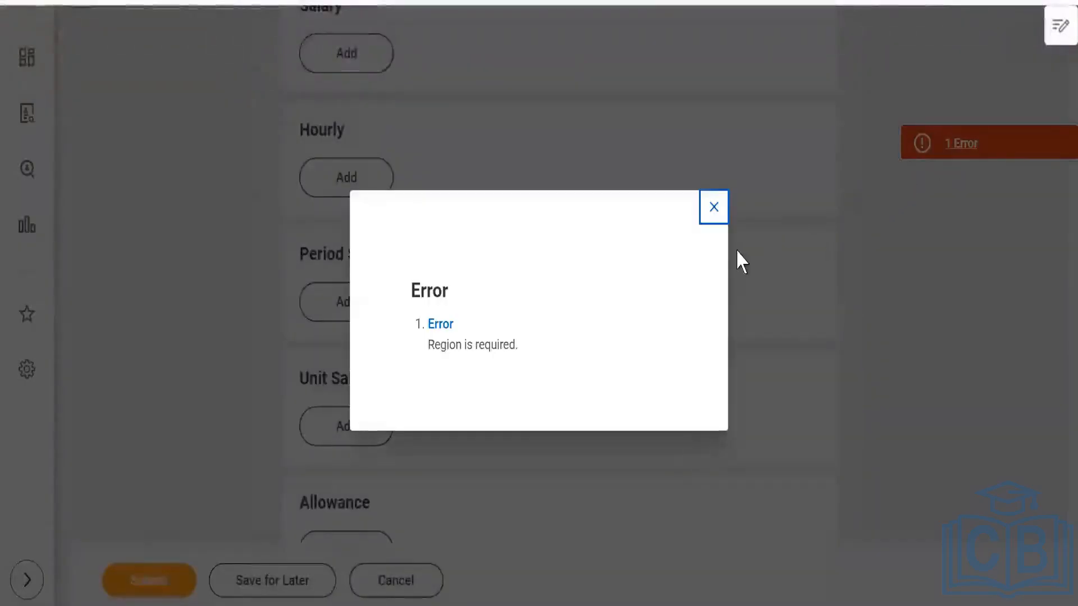
pyautogui.click(705, 214)
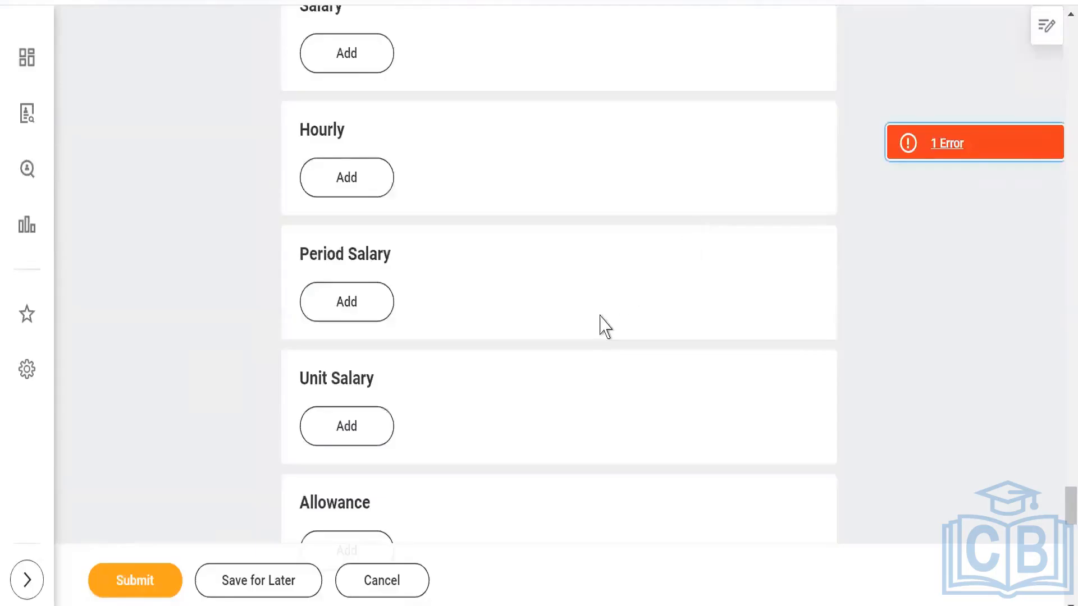
pyautogui.scroll(-7, 601, 326)
pyautogui.scroll(-10, 602, 326)
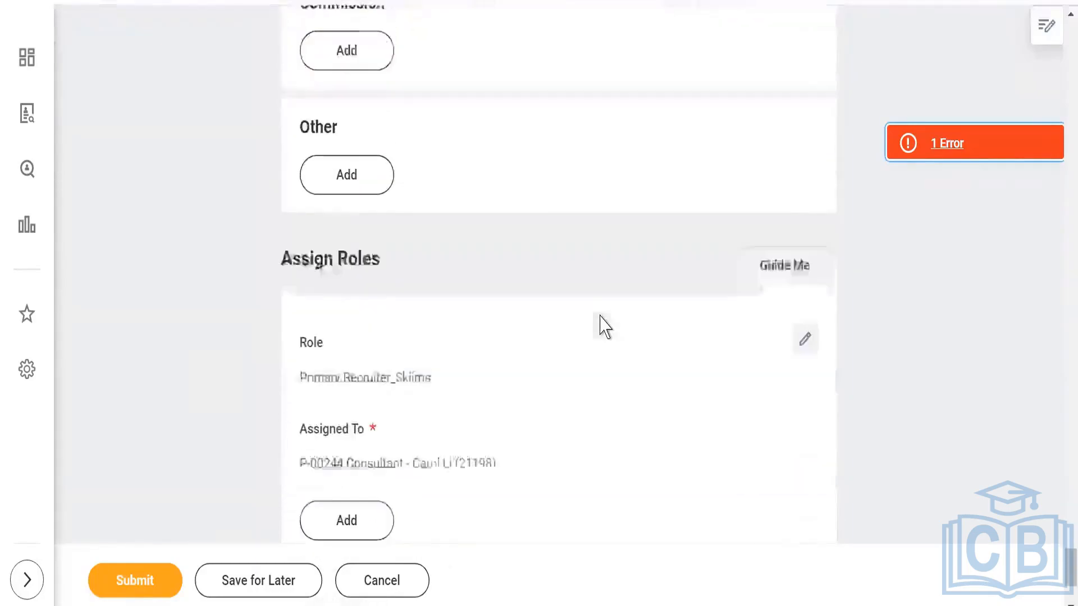
pyautogui.scroll(-3, 602, 326)
pyautogui.scroll(15, 602, 325)
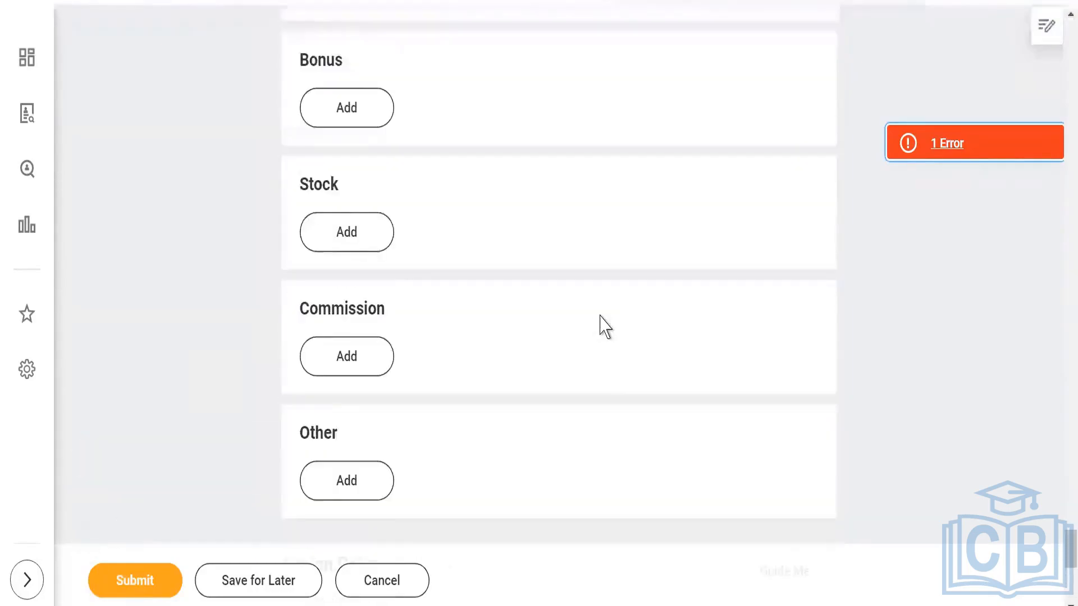
pyautogui.scroll(15, 605, 326)
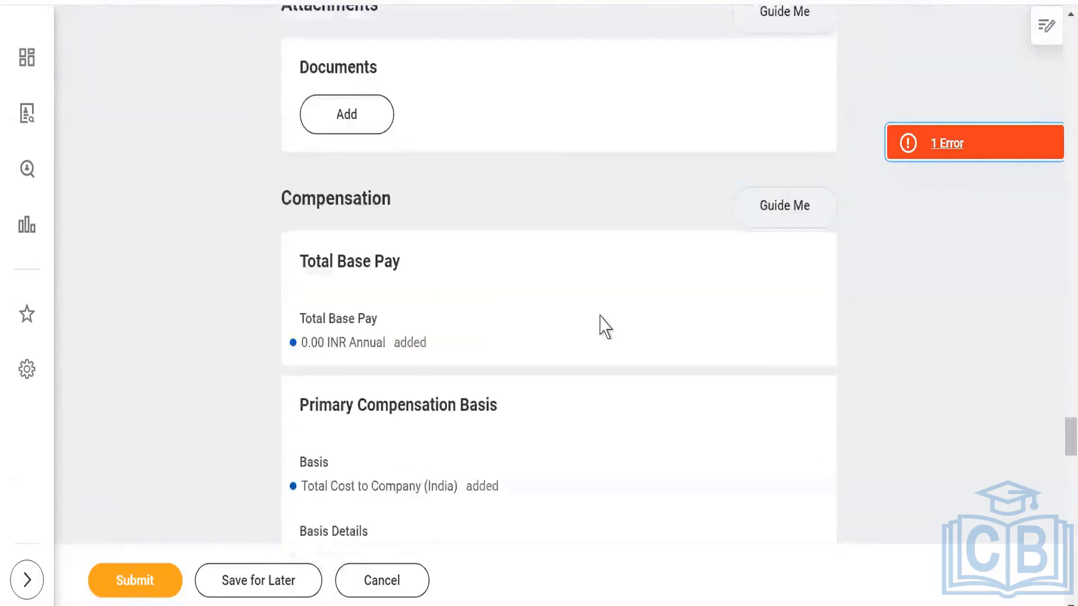
pyautogui.scroll(6, 641, 326)
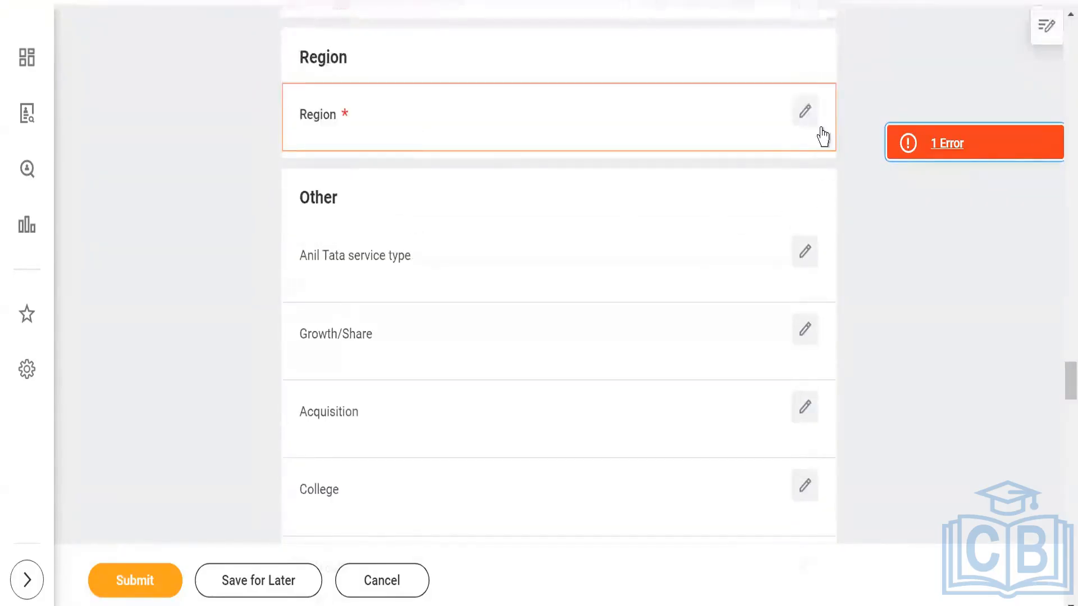
pyautogui.click(806, 116)
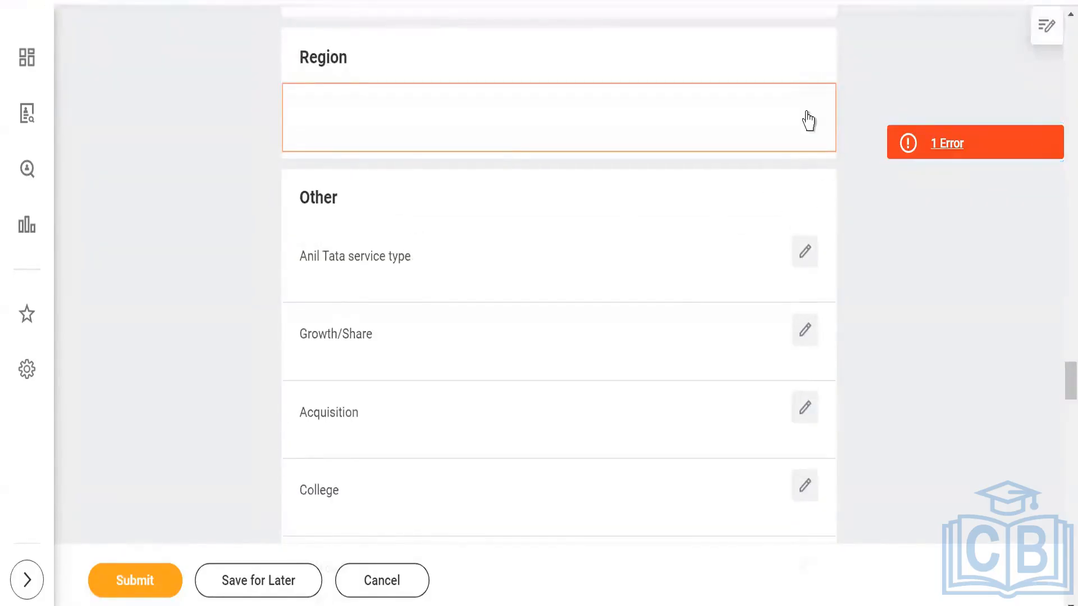
pyautogui.scroll(5, 476, 315)
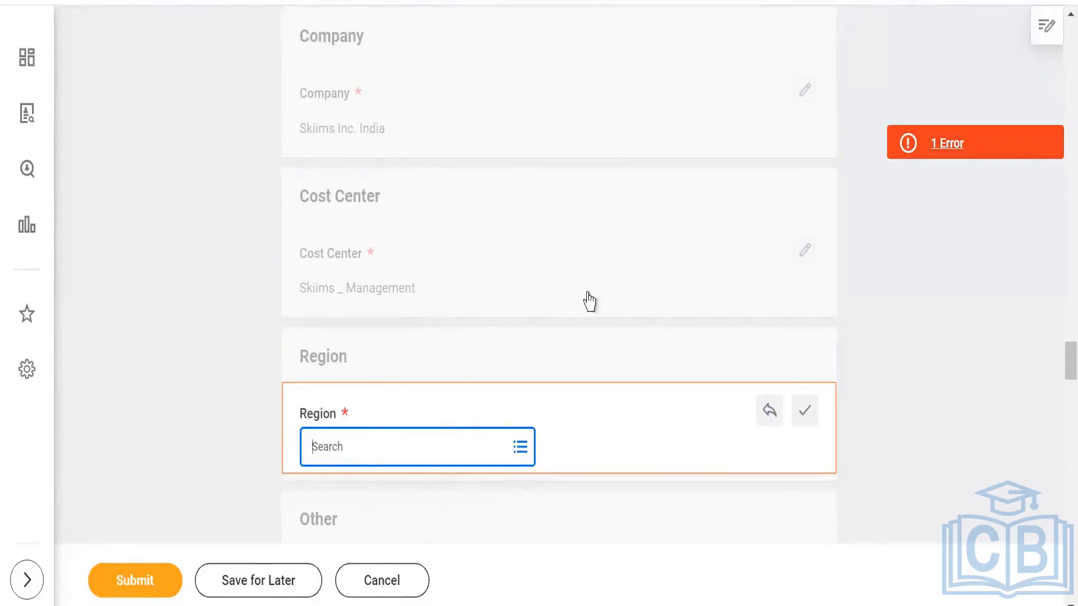
pyautogui.scroll(-2, 589, 301)
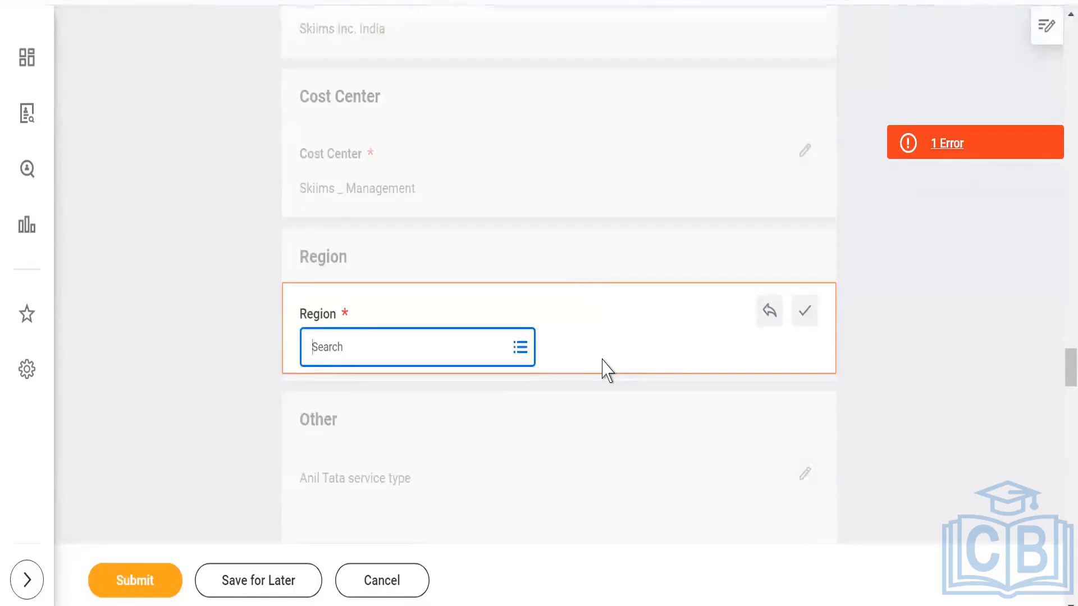
pyautogui.click(518, 353)
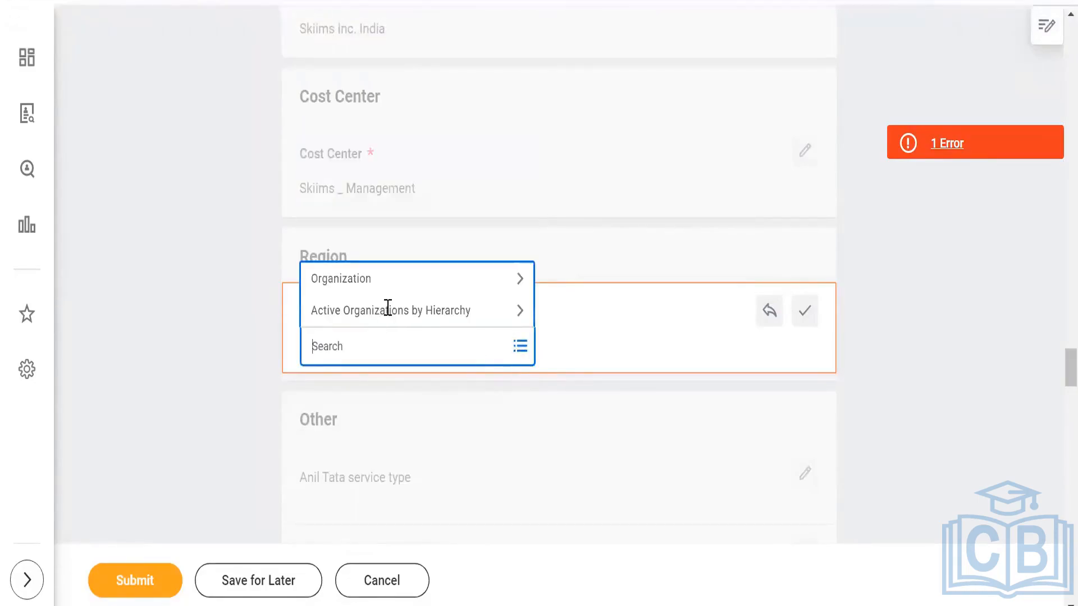
pyautogui.click(385, 287)
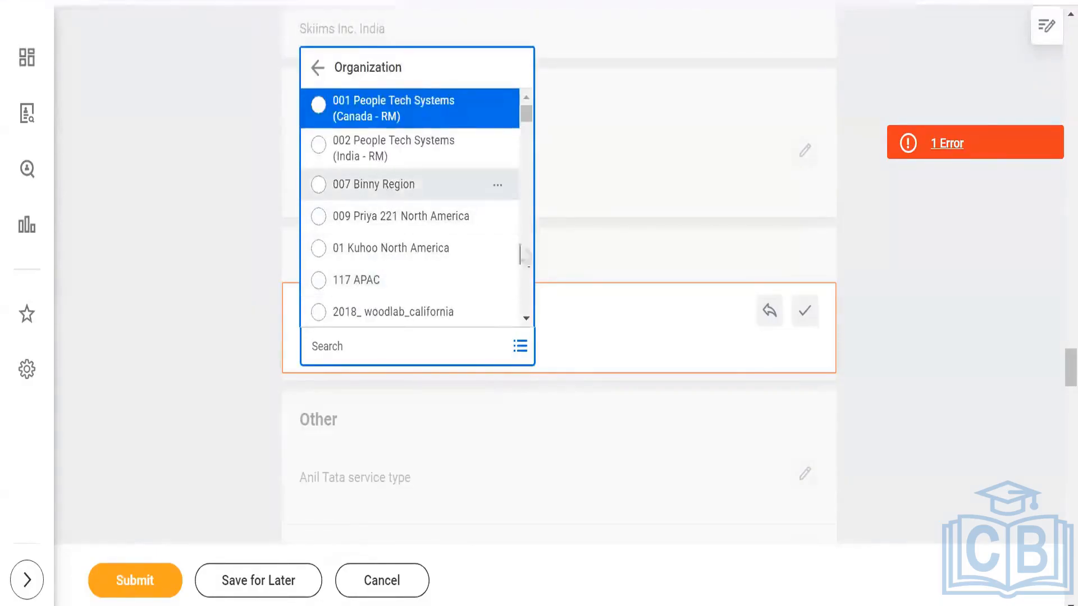
pyautogui.click(387, 196)
pyautogui.click(136, 583)
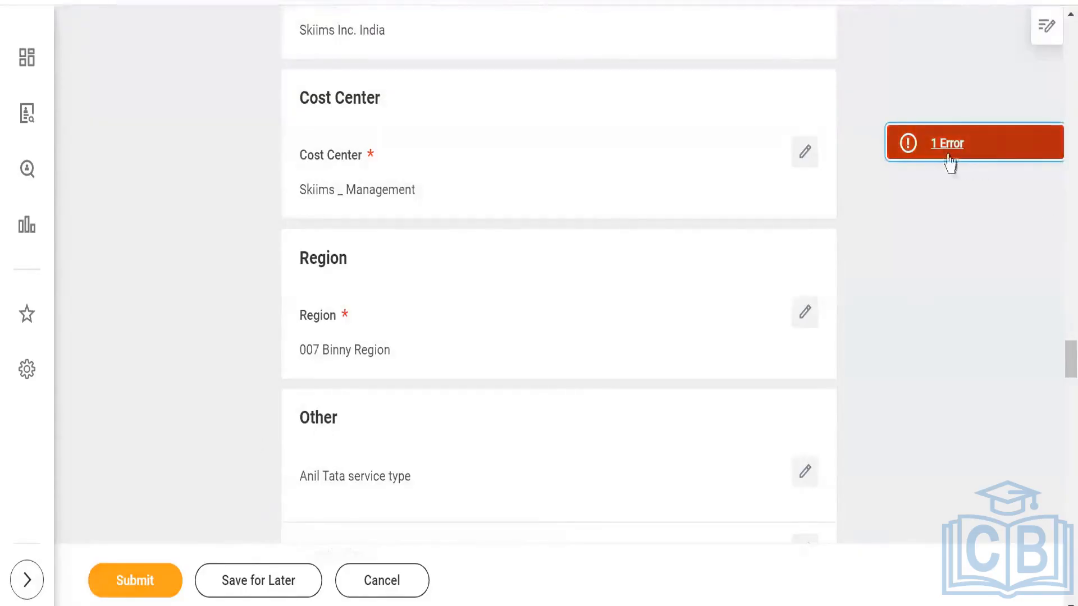
# - Set the Amount of the Skiims Salary plan in the Salary section to 100,000.00 INR and resubmit the requisition
pyautogui.click(943, 151)
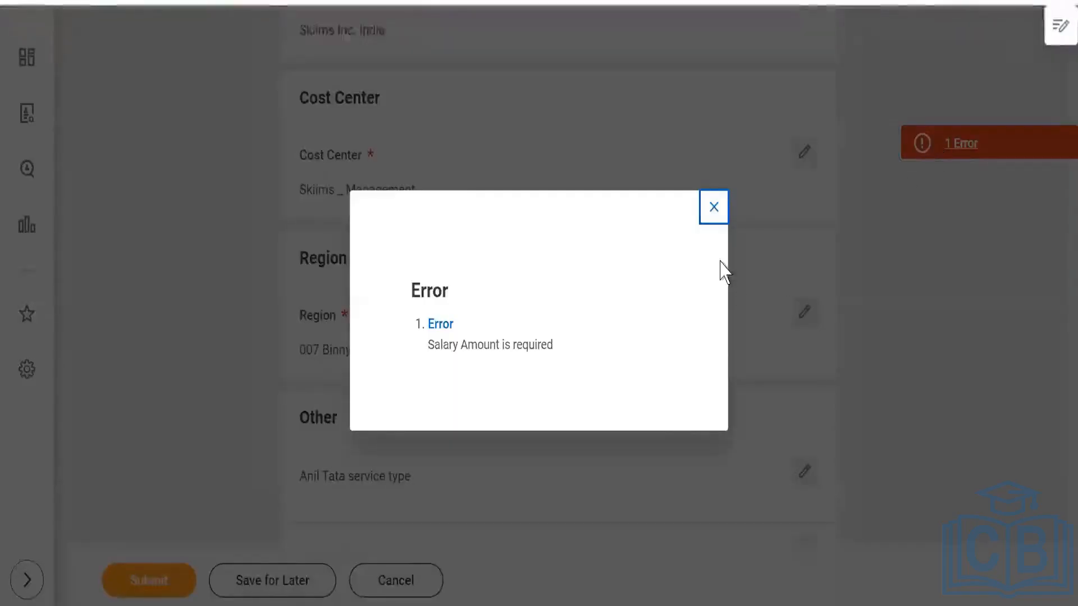
pyautogui.click(710, 209)
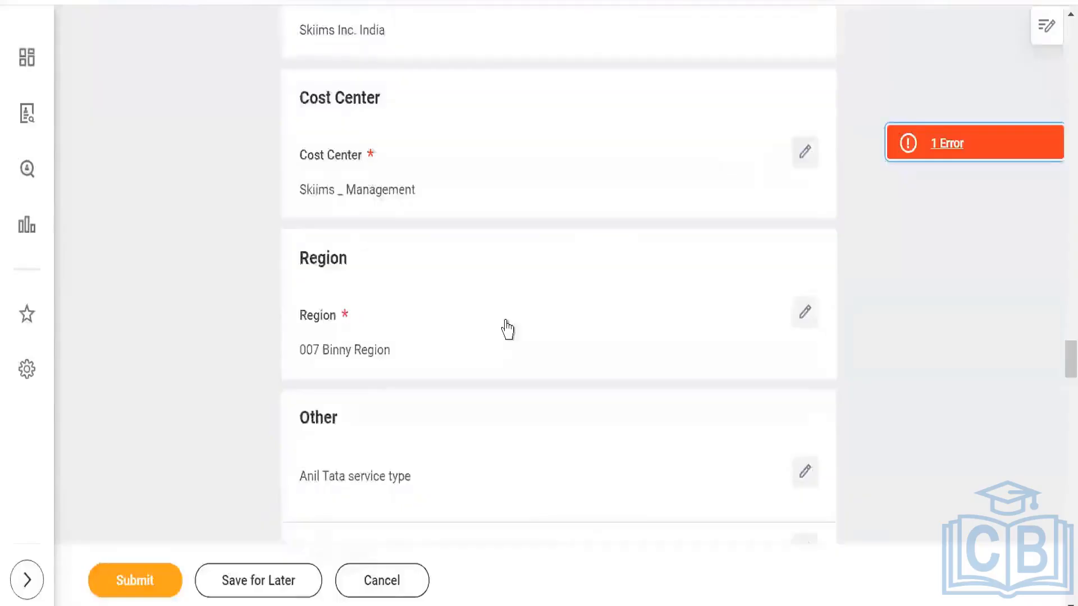
pyautogui.scroll(-12, 503, 334)
pyautogui.scroll(-20, 503, 342)
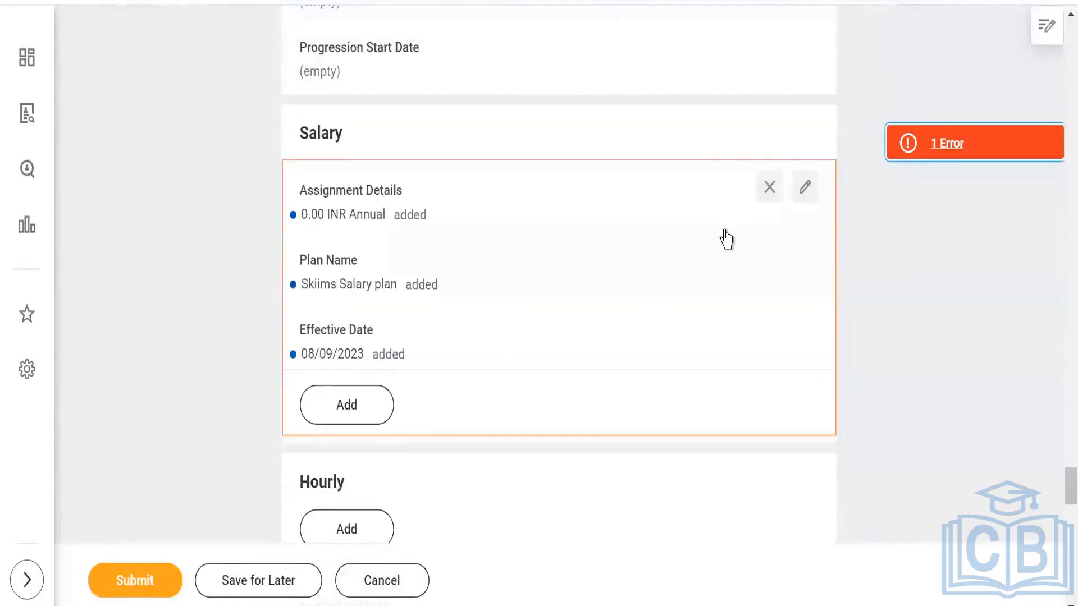
pyautogui.click(804, 188)
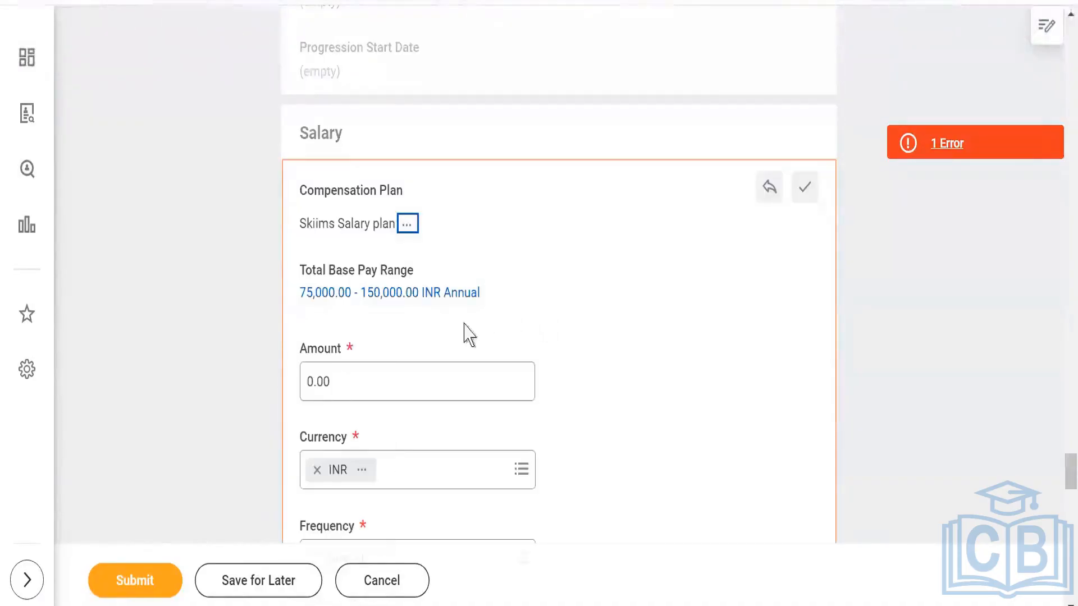
pyautogui.click(309, 385)
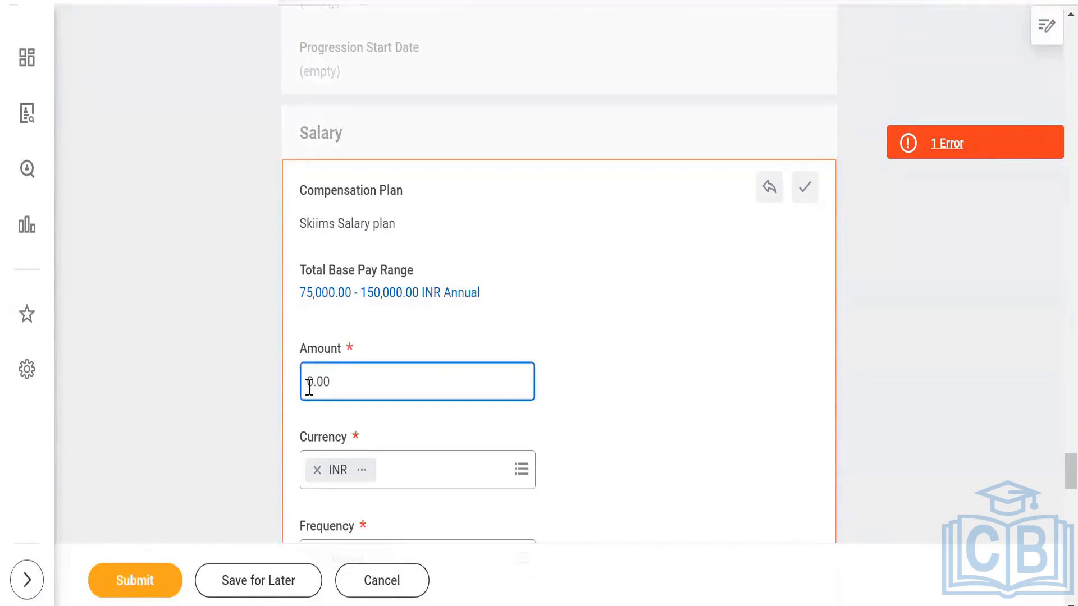
pyautogui.write('100,')
pyautogui.write('0000')
pyautogui.click(137, 578)
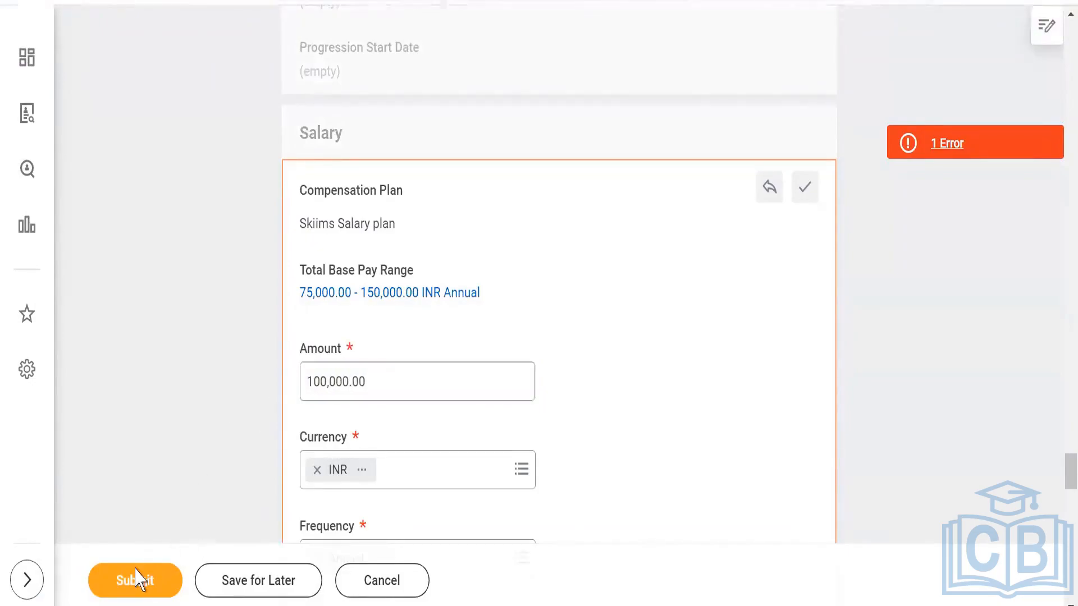
pyautogui.click(135, 578)
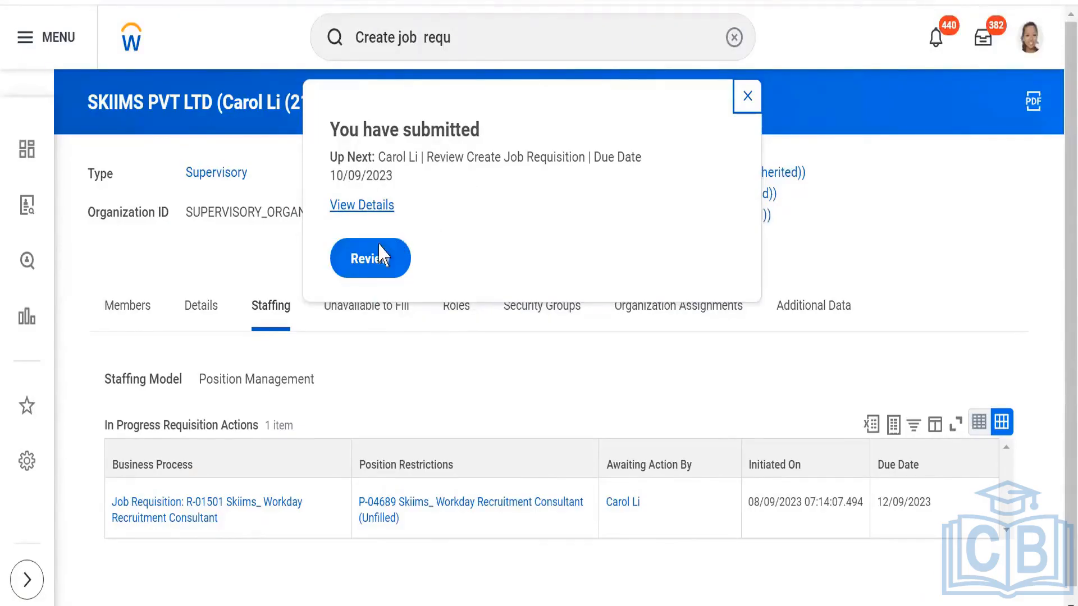
# - Review the submitted job requisition from the Start details through Questionnaires and Assessments and approve it
pyautogui.click(365, 259)
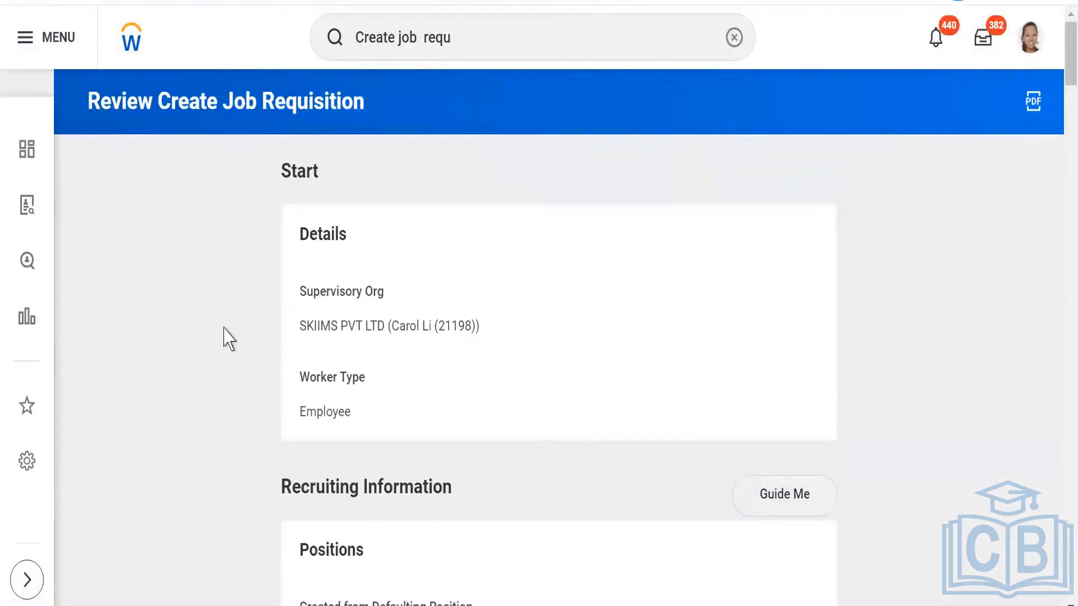
pyautogui.scroll(-2, 223, 345)
pyautogui.scroll(-18, 224, 345)
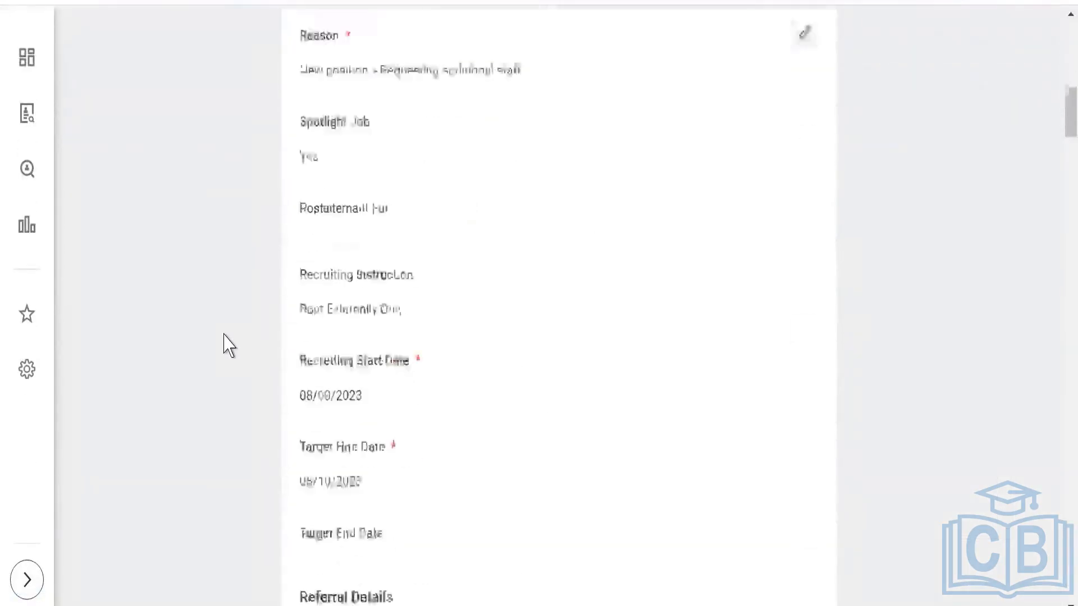
pyautogui.scroll(-20, 224, 342)
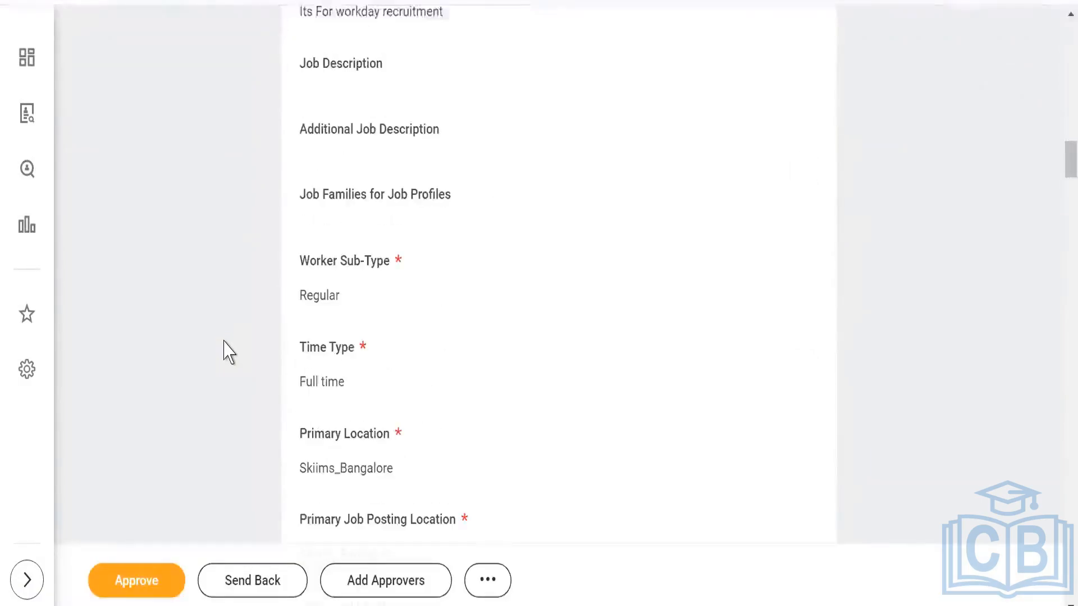
pyautogui.scroll(-14, 223, 344)
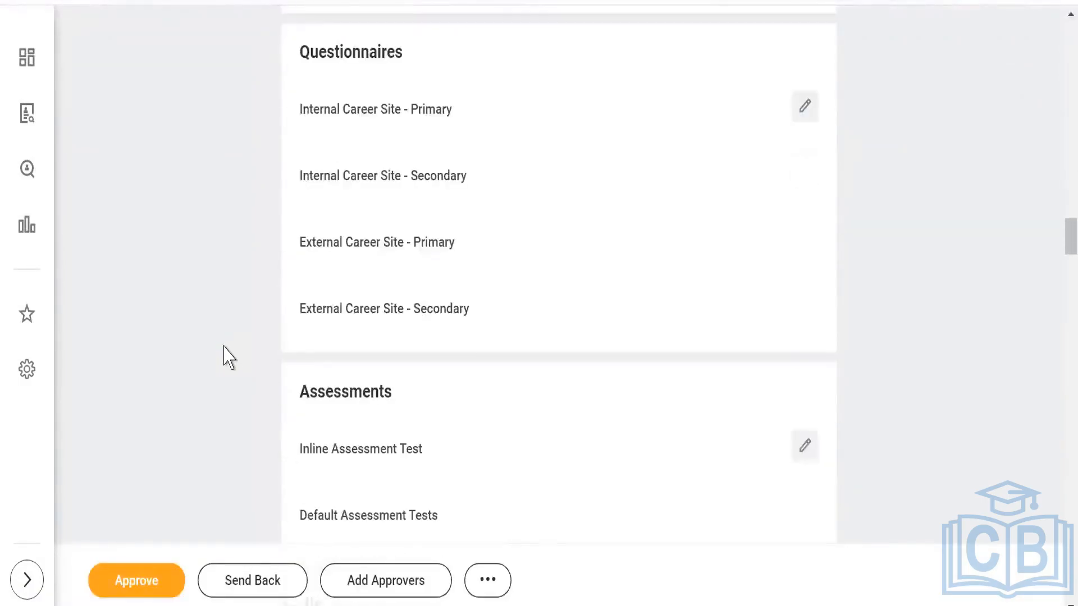
pyautogui.scroll(-7, 224, 357)
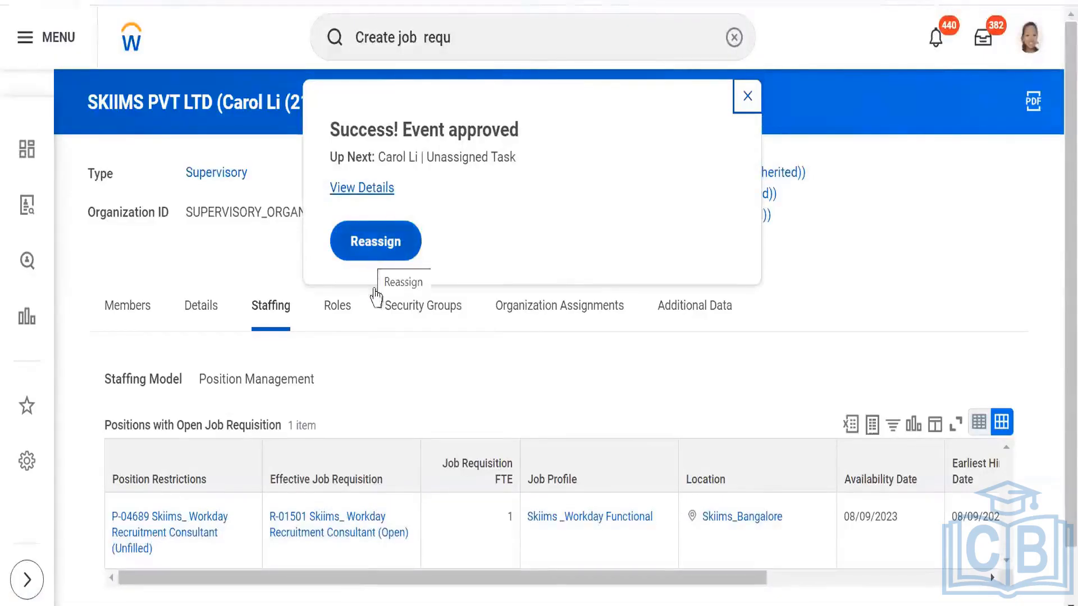
# - View the approved event's details, close them, and check the Skiims_ Workday Recruitment Consultant requisition in the SKIIMS PVT LTD staffing list
pyautogui.click(368, 191)
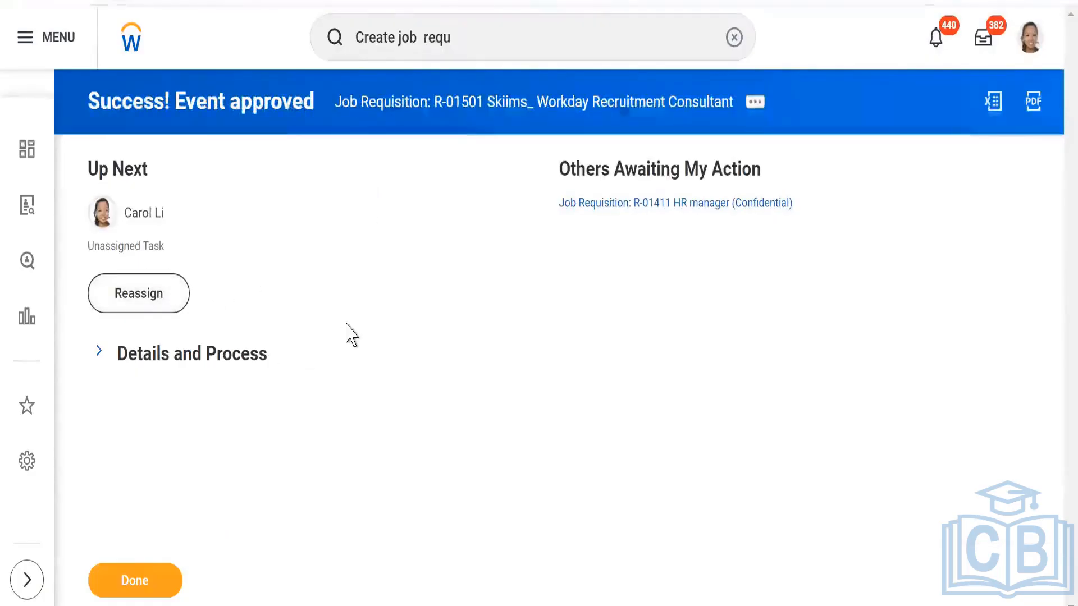
pyautogui.click(142, 579)
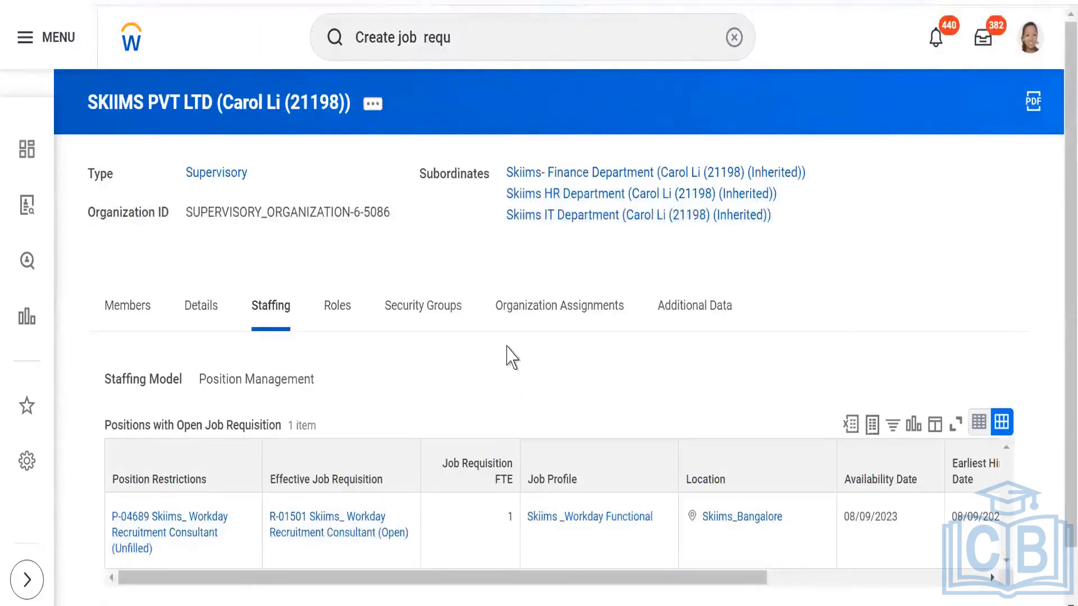
pyautogui.scroll(-2, 524, 320)
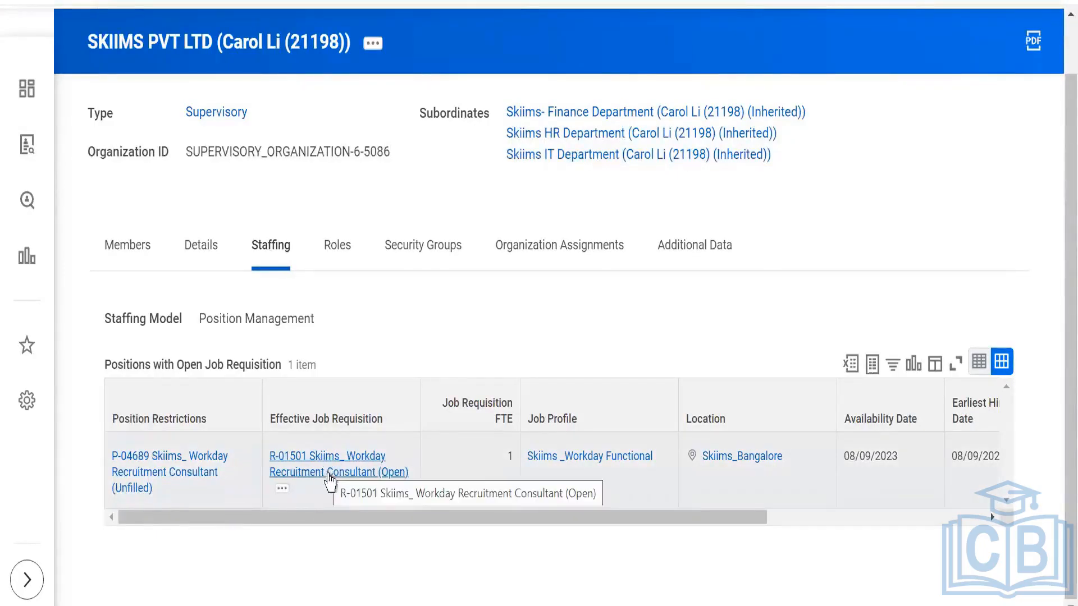
pyautogui.scroll(2, 330, 481)
# - Switch to the Job requisition presentation in PowerPoint and copy the task name "Configure option fields" from the Set Up Spotlight Jobs slide
pyautogui.click(486, 33)
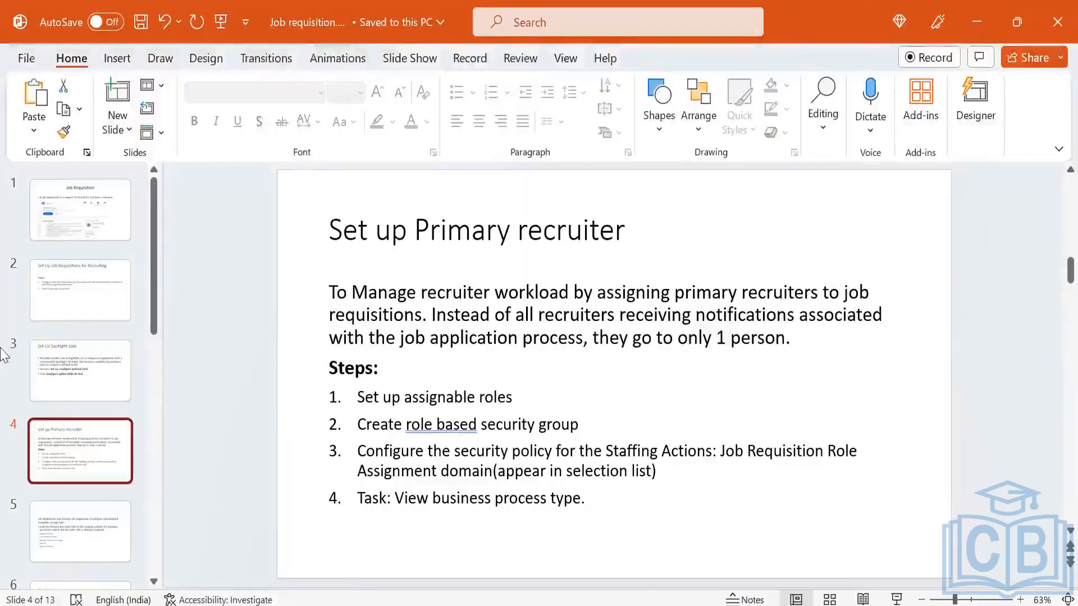
pyautogui.click(84, 284)
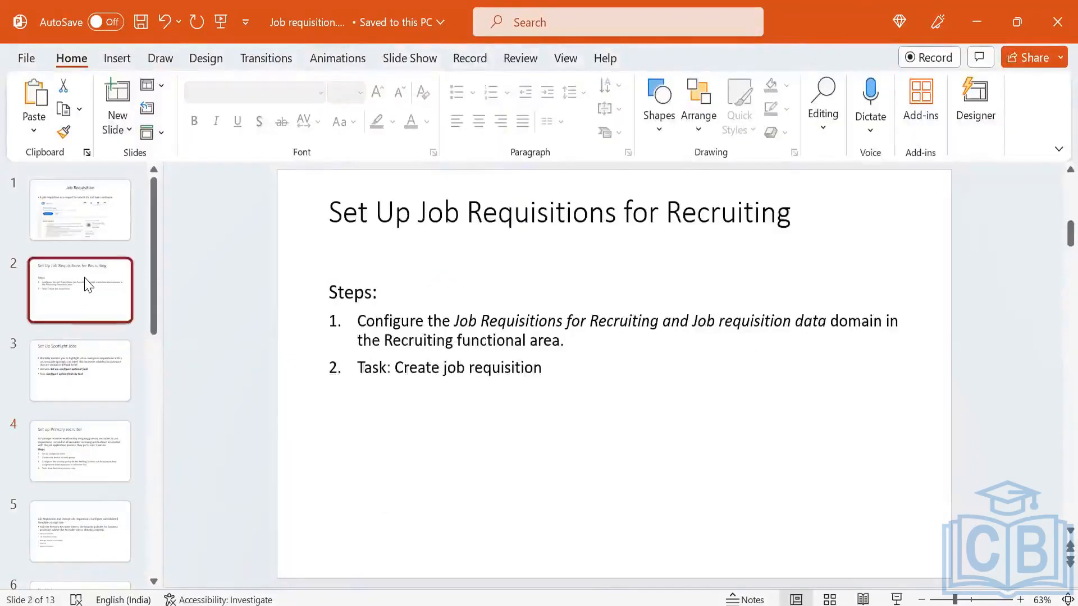
pyautogui.click(78, 370)
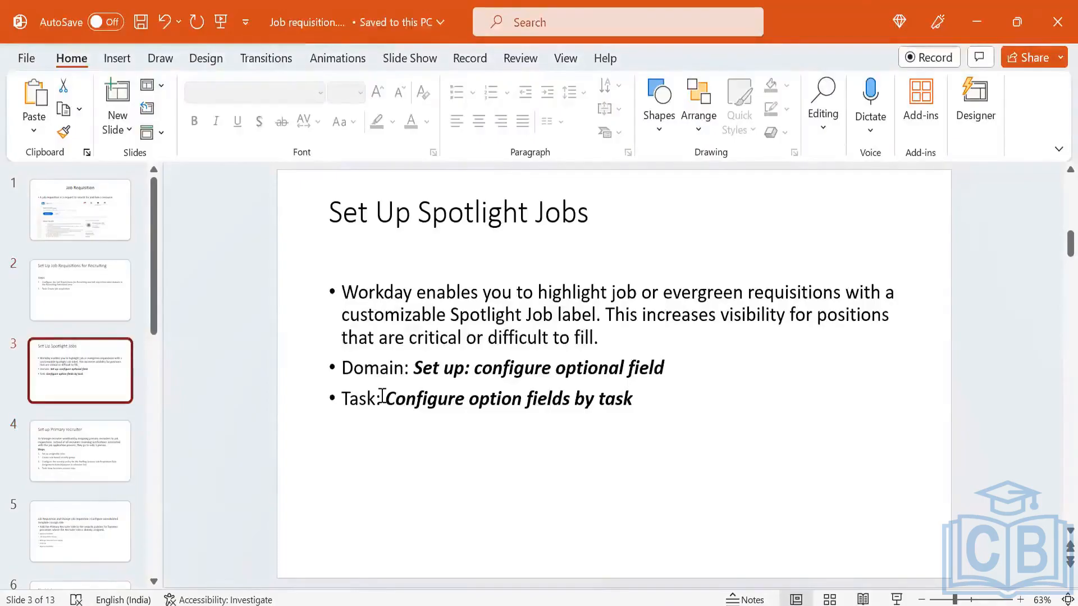
pyautogui.click(382, 397)
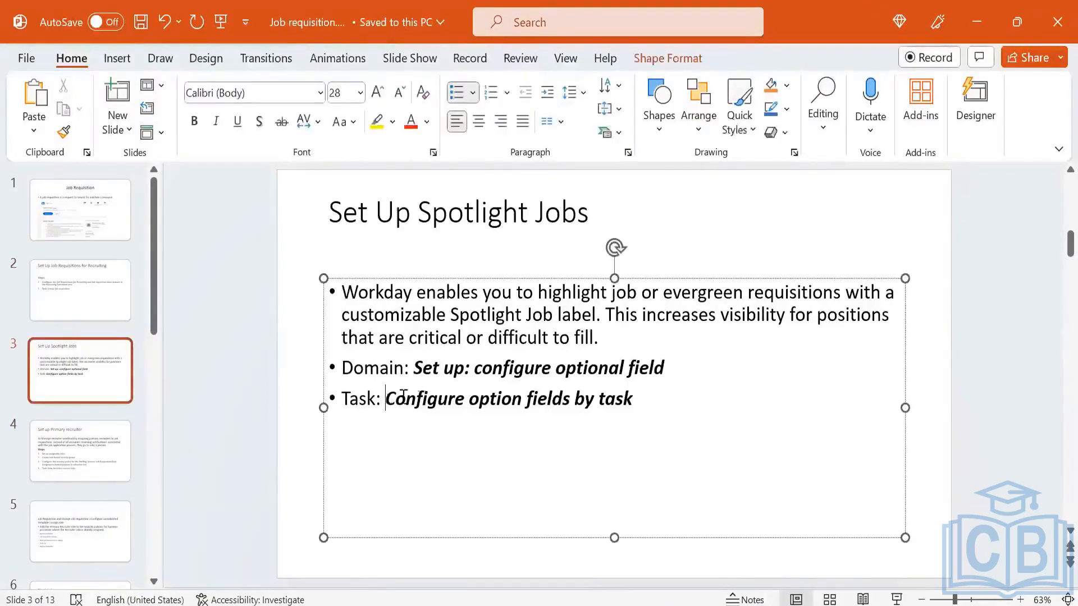
pyautogui.moveTo(403, 394); pyautogui.dragTo(570, 405)
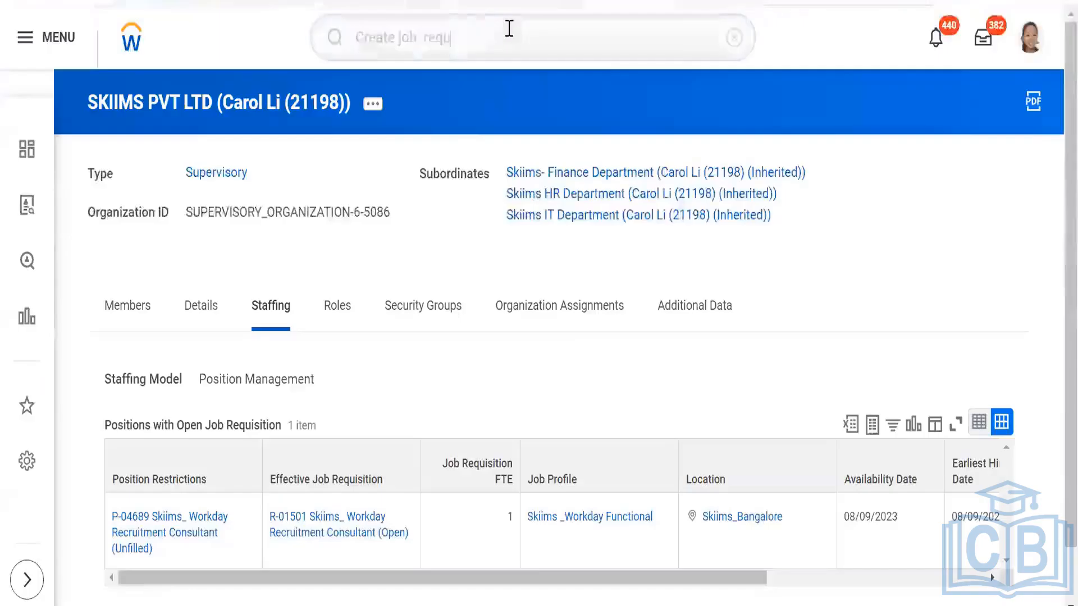
# - Switch back to Workday, search for "Configure option fields" and open the Configure Optional Fields task
pyautogui.moveTo(507, 30); pyautogui.dragTo(298, 42)
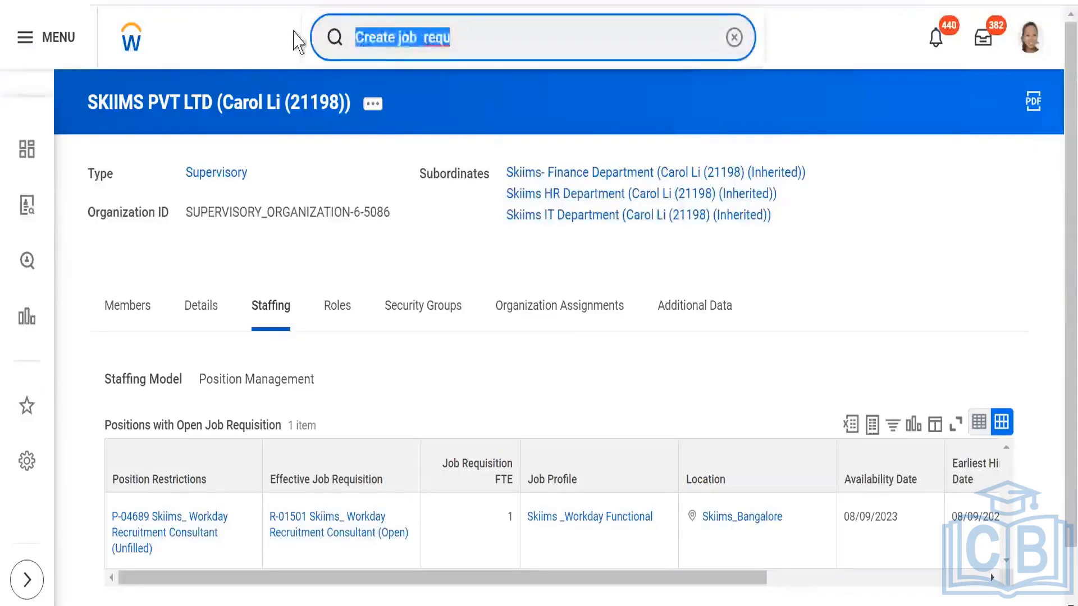
pyautogui.write('Configure option fields')
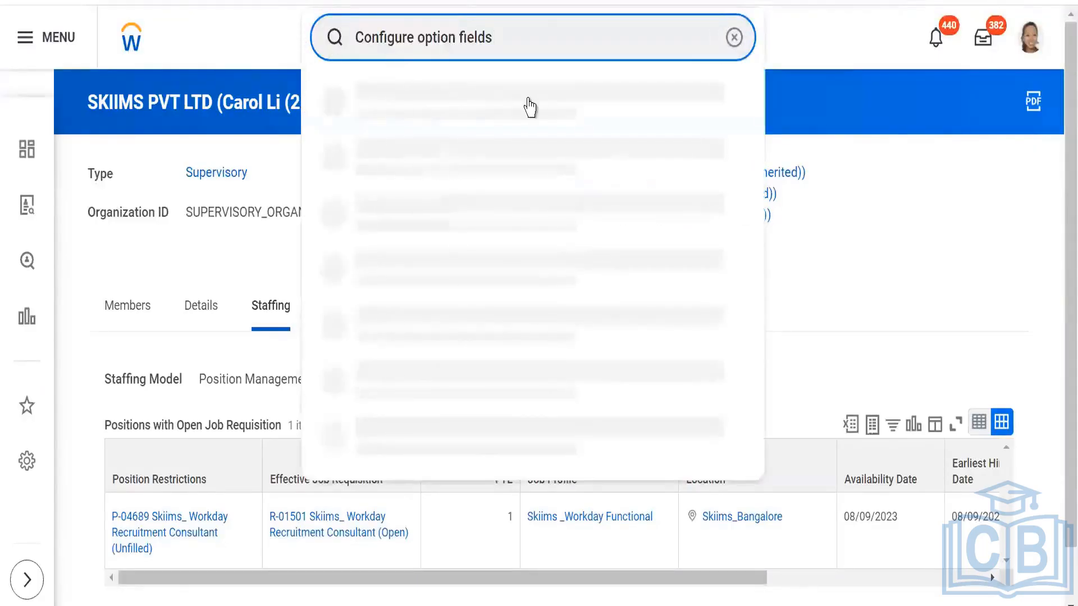
pyautogui.click(476, 96)
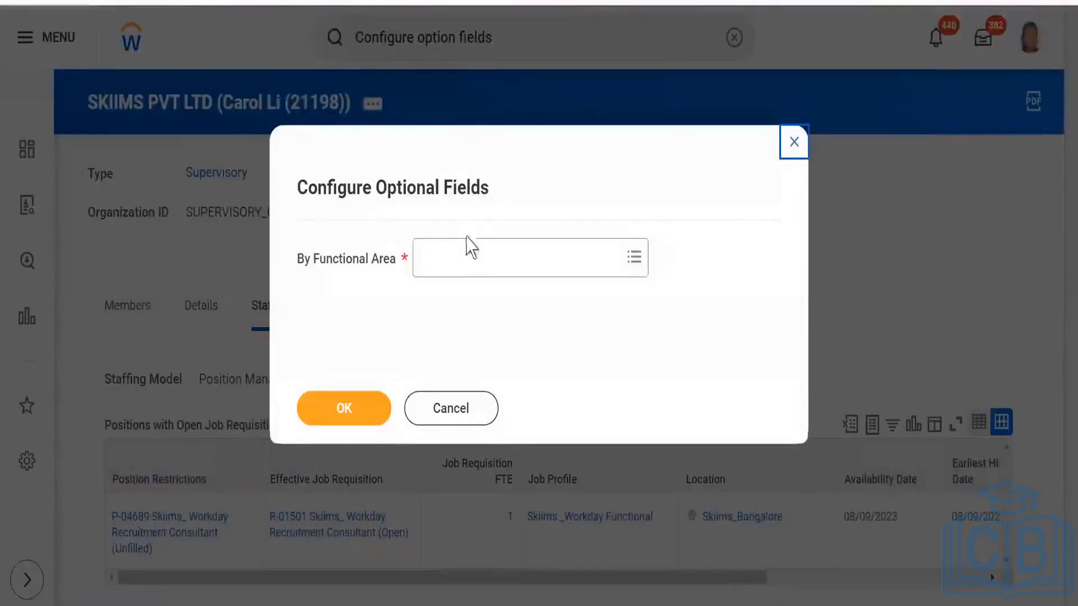
# - Choose Job Requisition as the functional area and open its optional field configuration
pyautogui.click(471, 260)
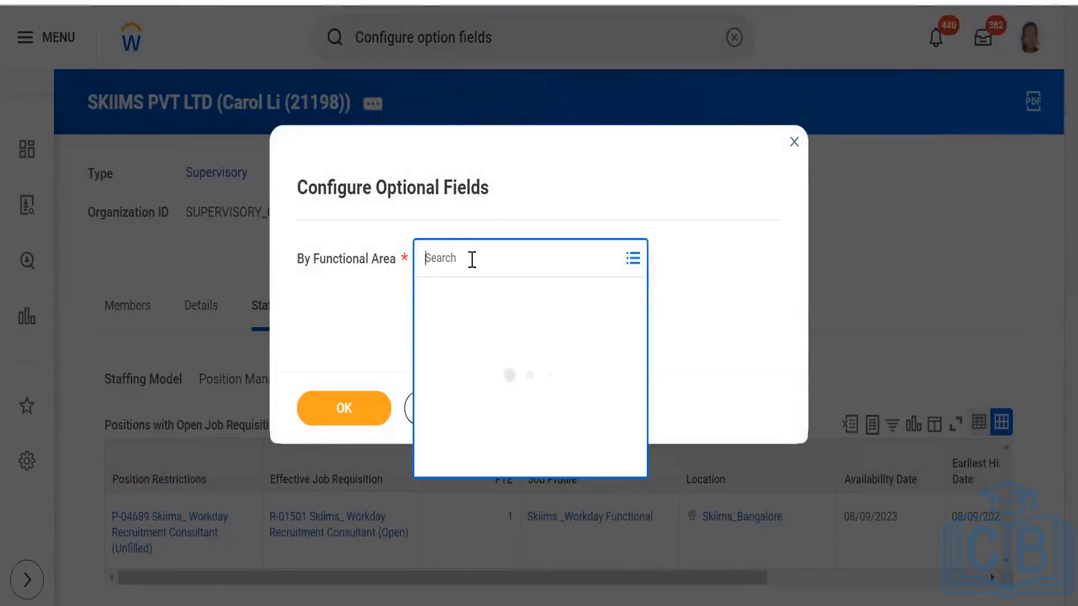
pyautogui.write('job requi')
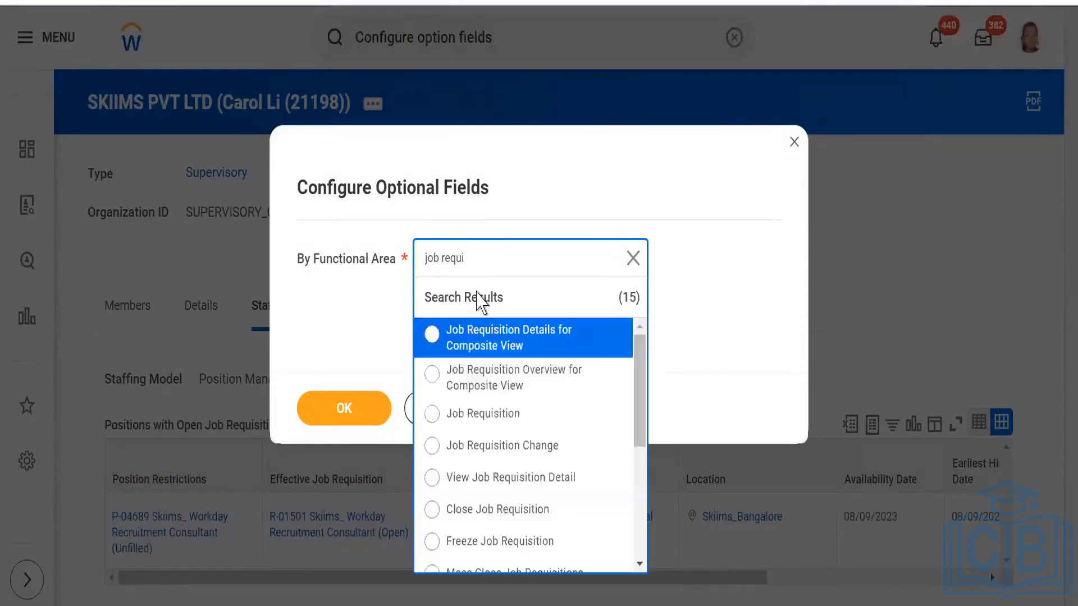
pyautogui.click(486, 415)
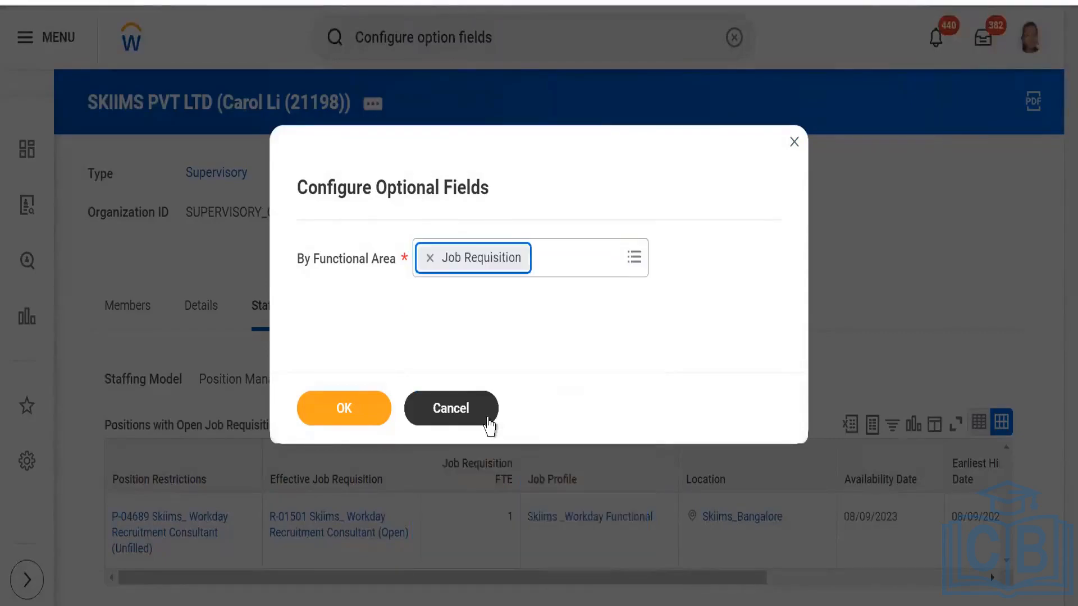
pyautogui.click(328, 418)
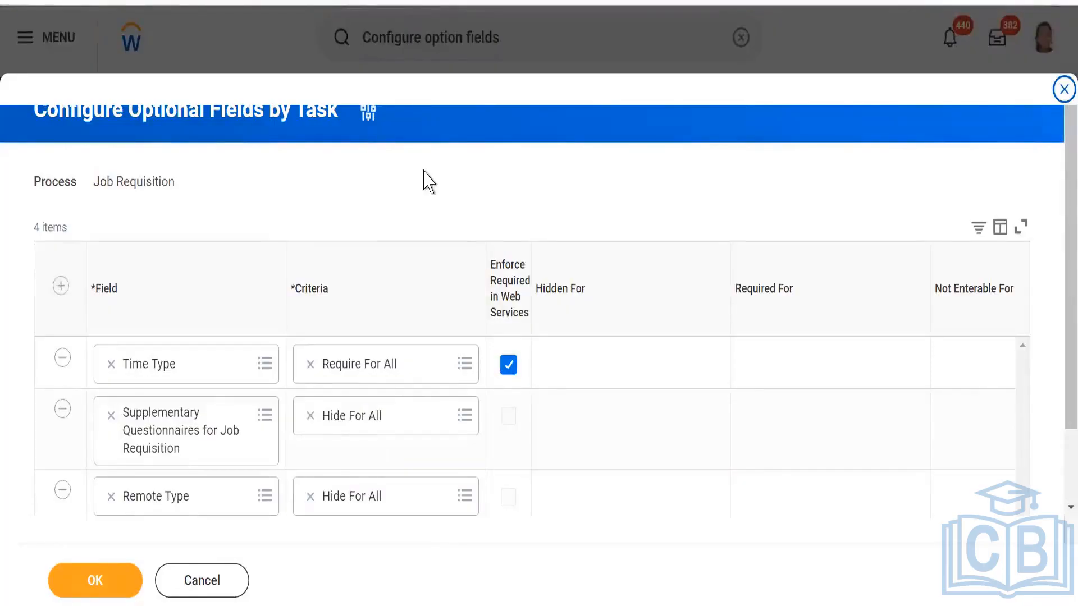
# - Add a row to the optional fields table for the Spotlight Job field with the criteria Hide For All
pyautogui.scroll(-1, 275, 437)
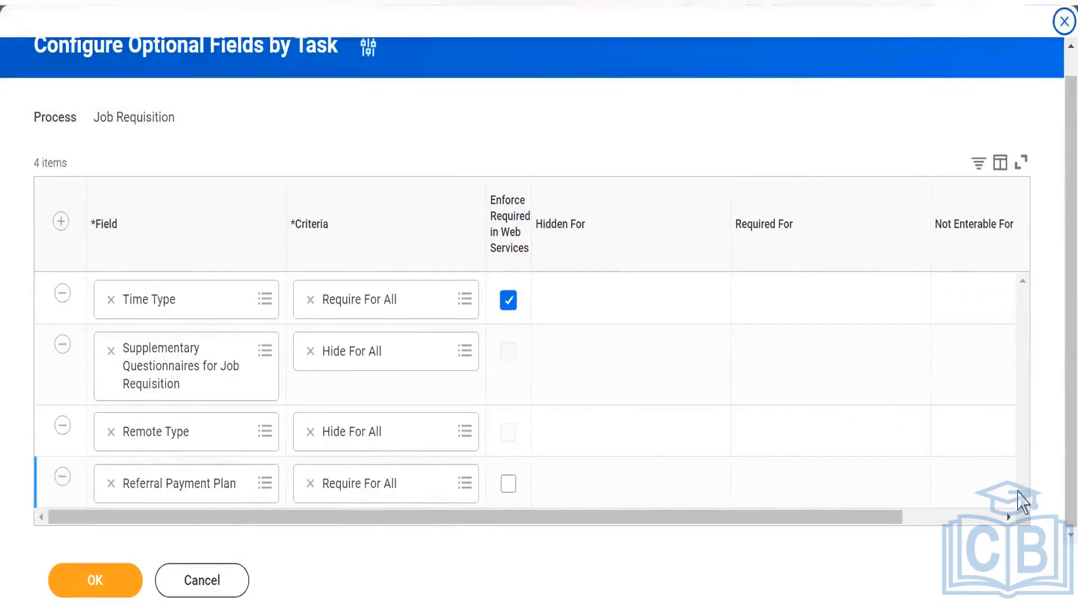
pyautogui.click(61, 221)
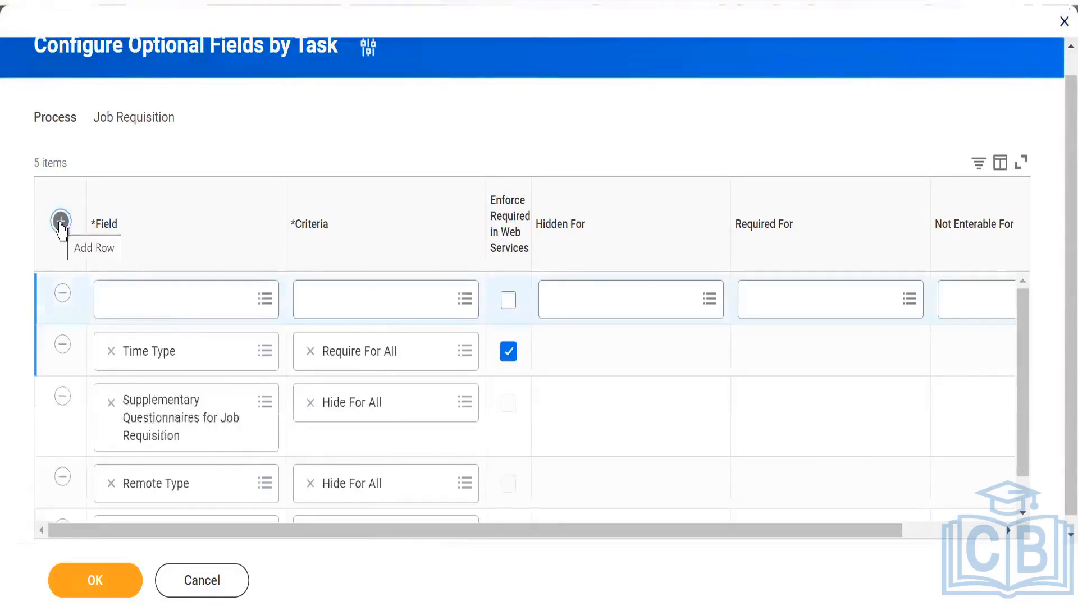
pyautogui.click(157, 307)
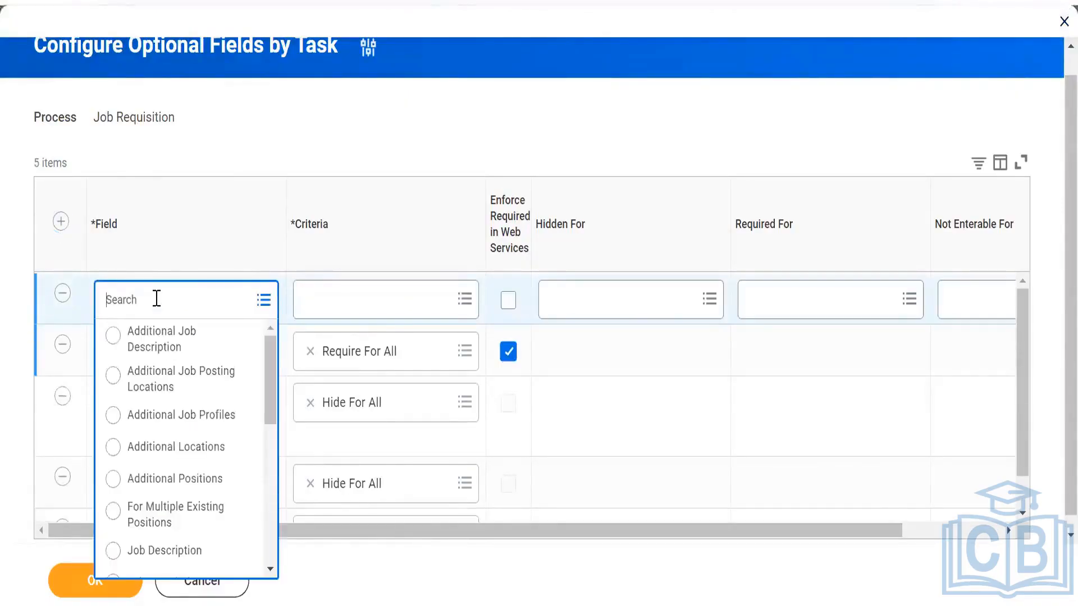
pyautogui.moveTo(272, 366); pyautogui.dragTo(271, 530)
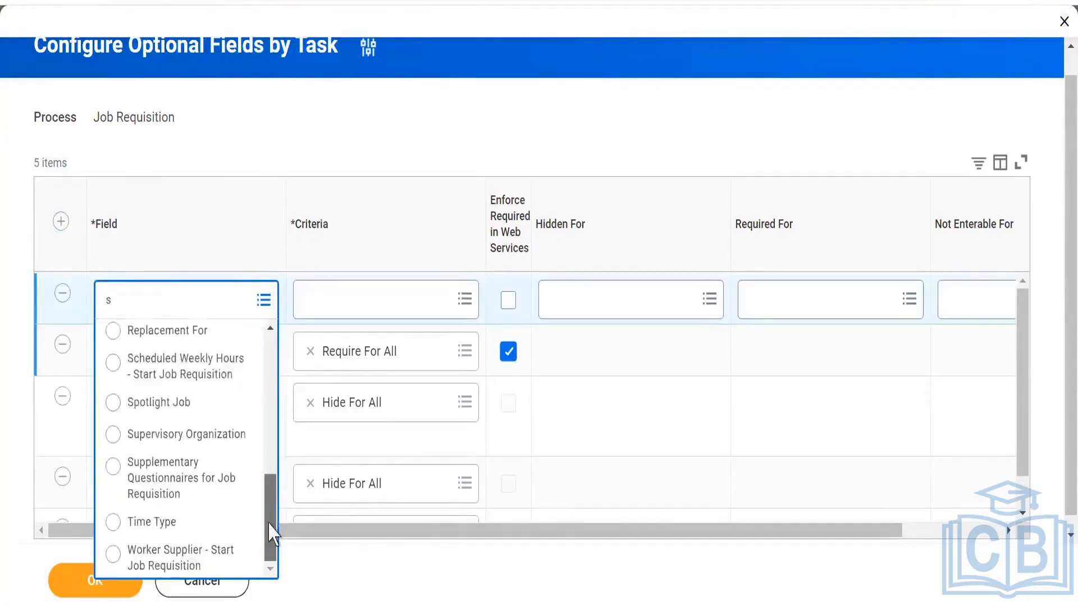
pyautogui.click(144, 408)
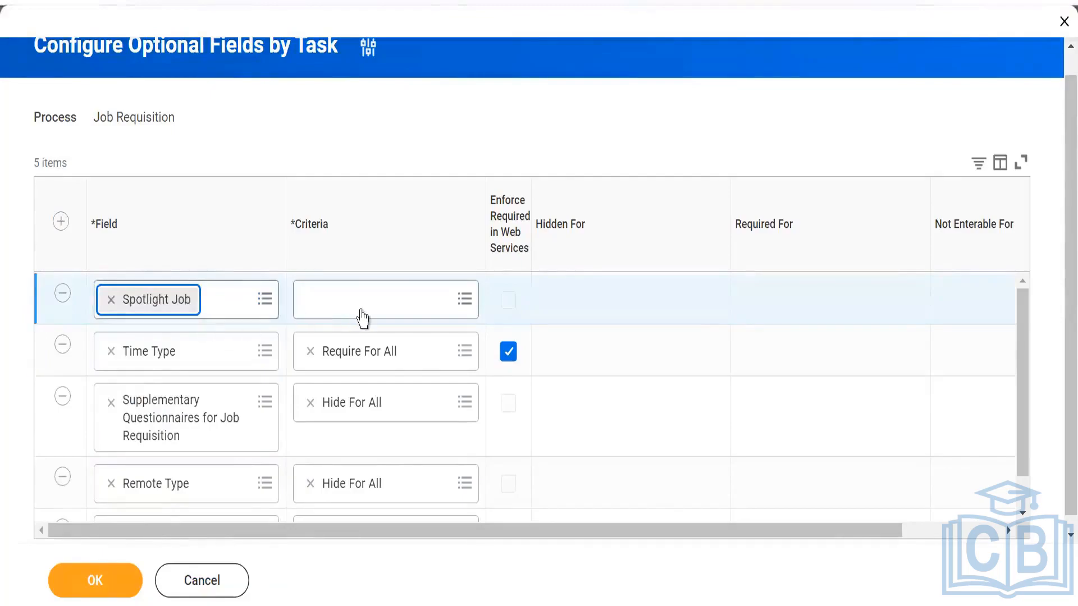
pyautogui.click(399, 302)
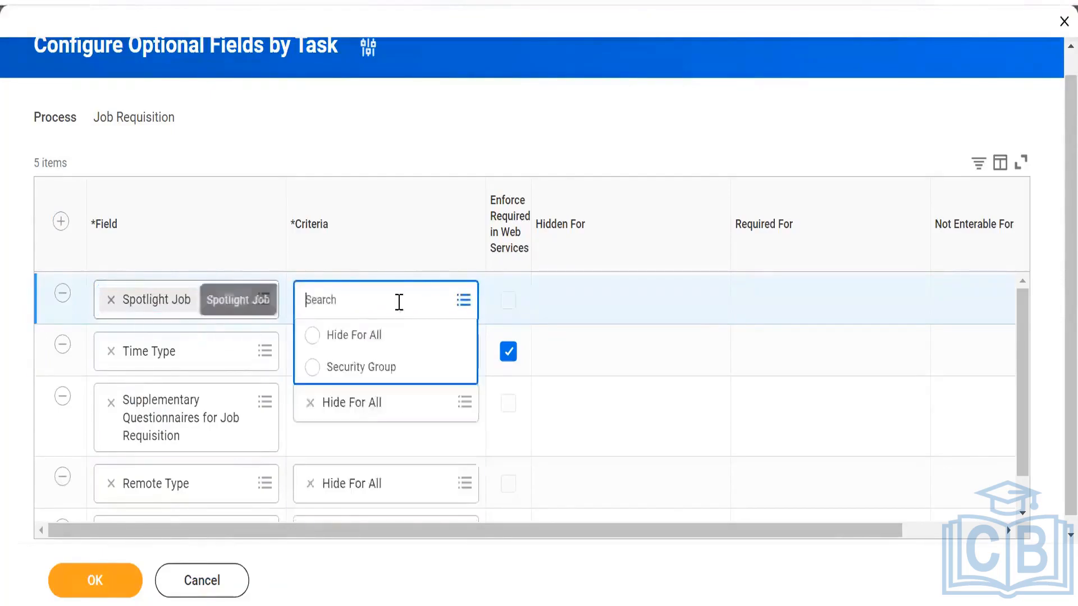
pyautogui.click(372, 343)
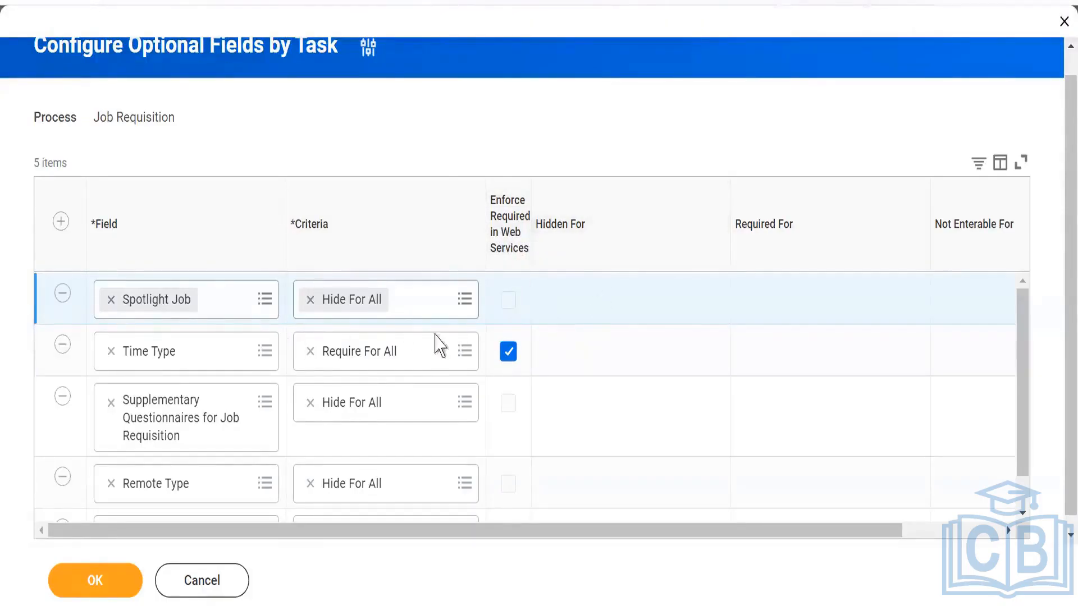
# - Try the Security Group criteria for the Spotlight Job field, hiding it for AMEX HR Partner
pyautogui.click(308, 302)
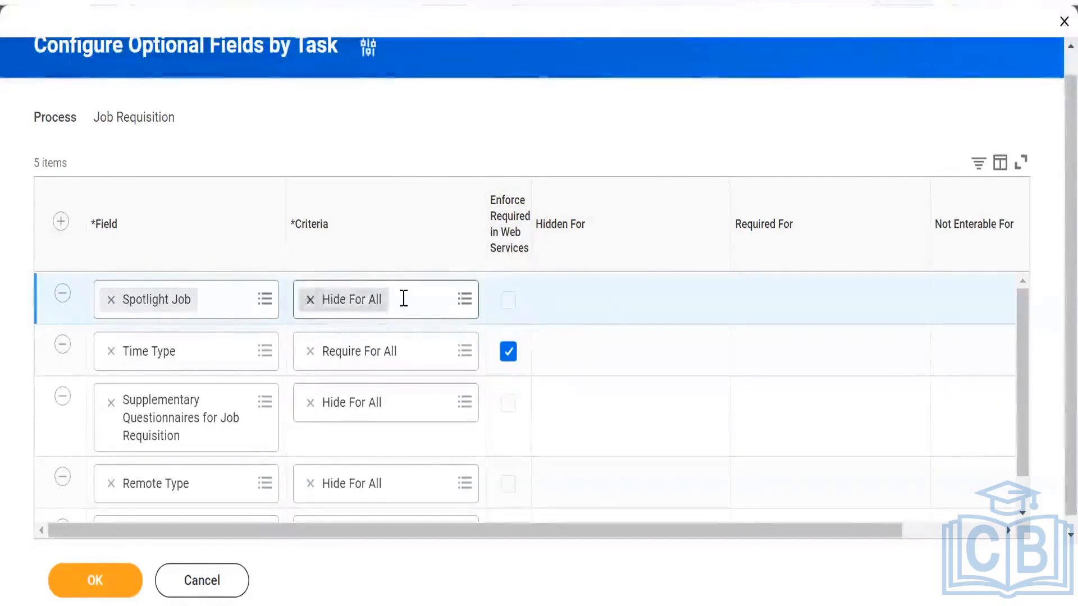
pyautogui.click(447, 301)
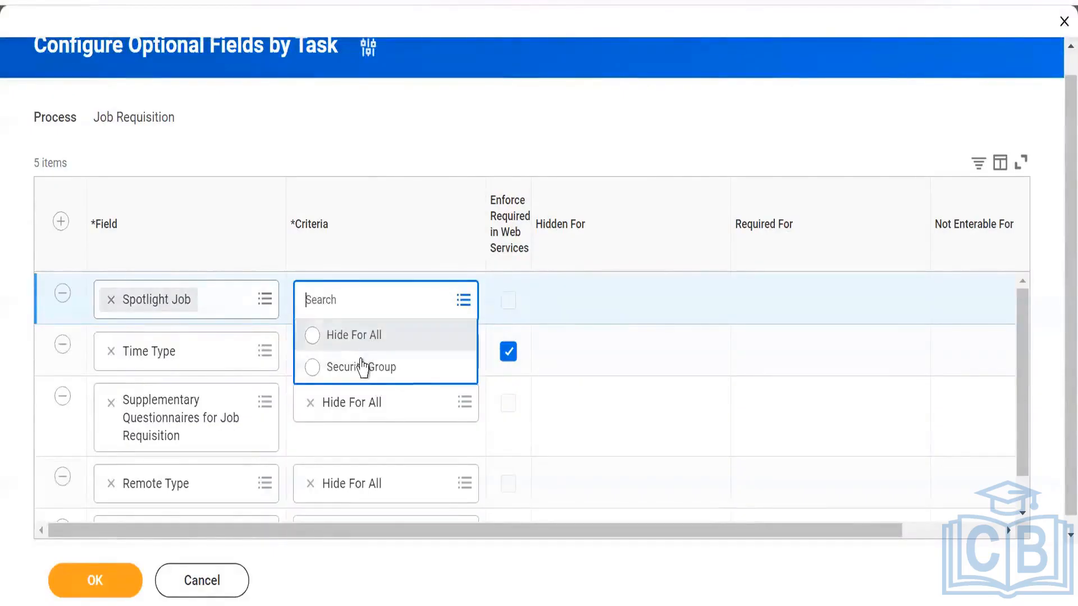
pyautogui.click(361, 368)
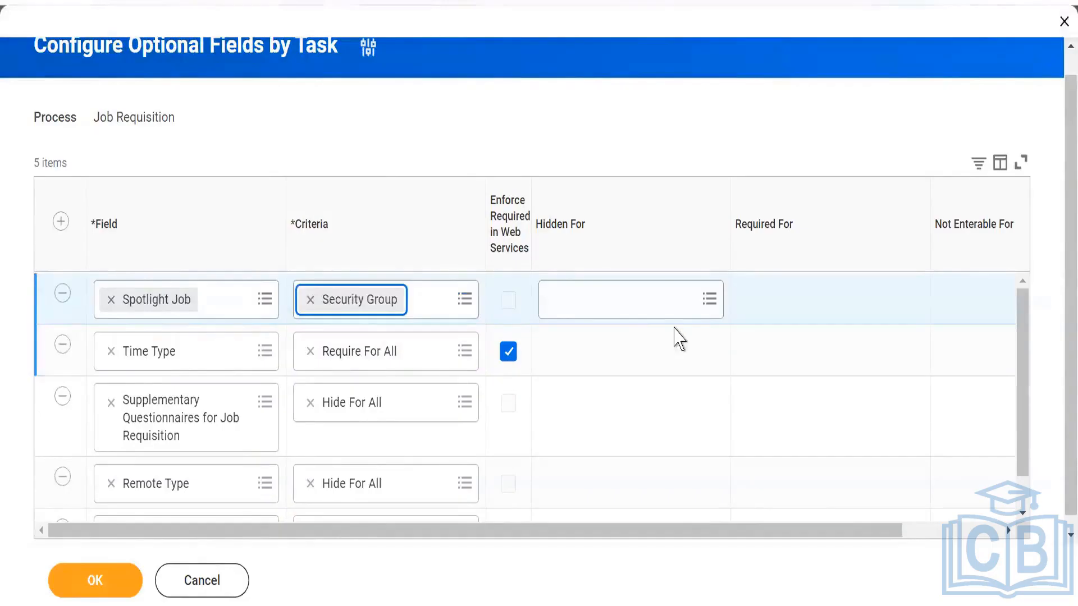
pyautogui.click(638, 308)
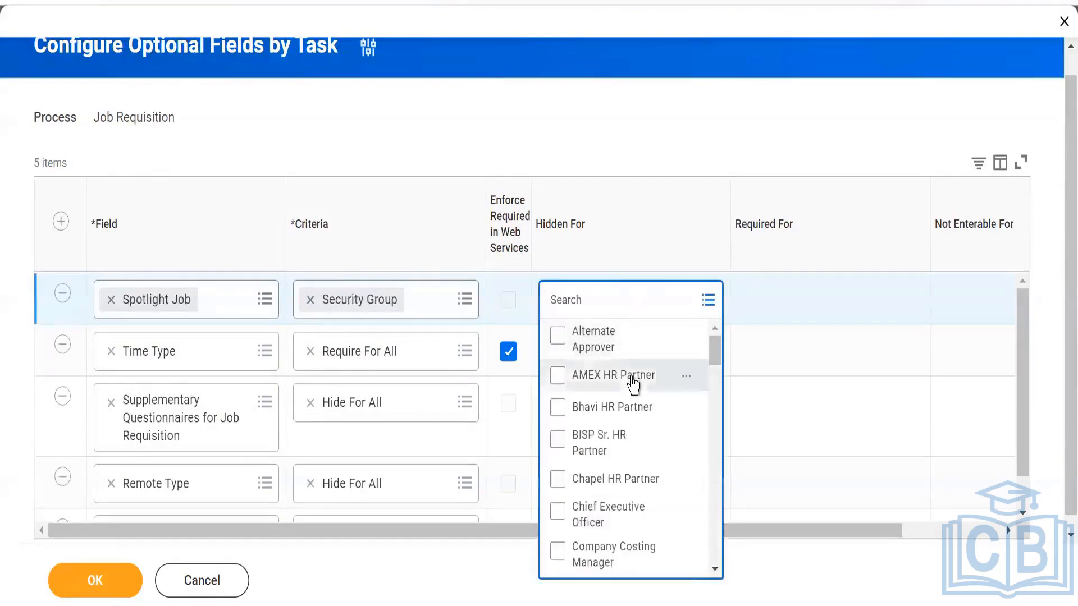
pyautogui.click(636, 375)
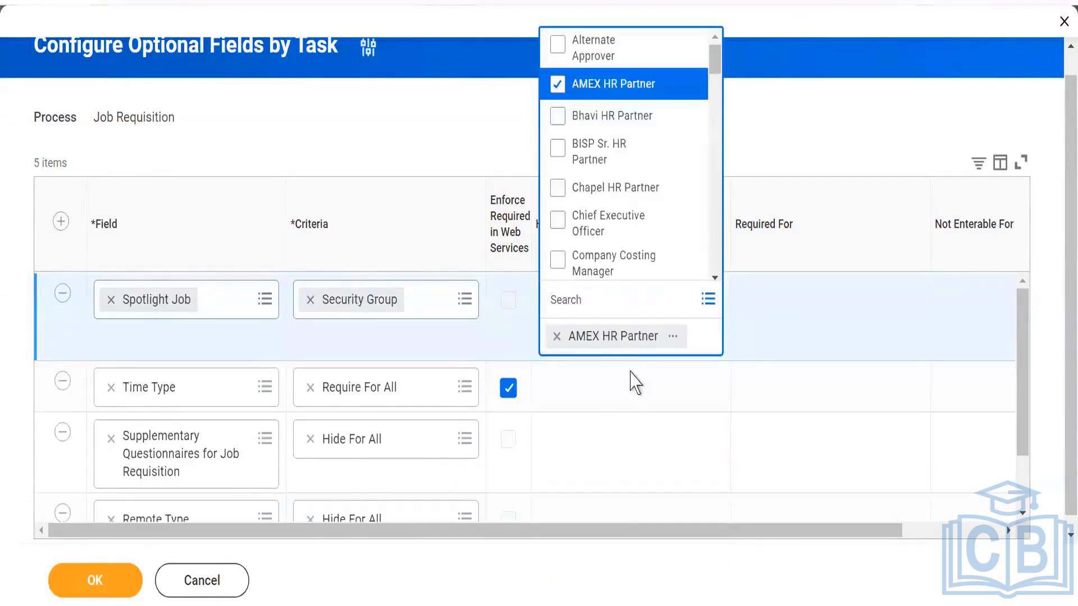
pyautogui.click(737, 591)
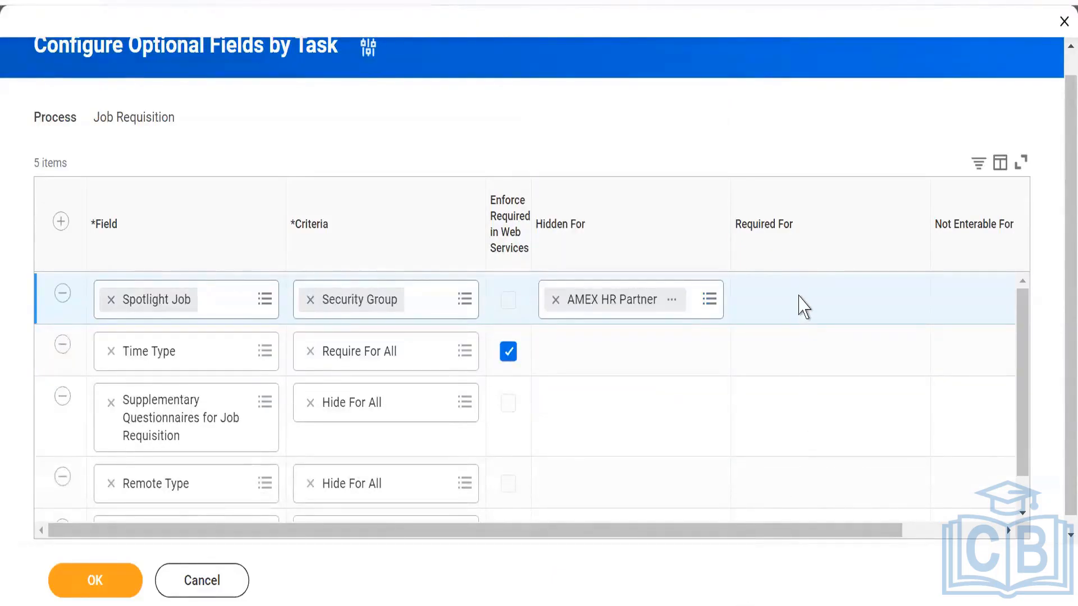
# - Set the Spotlight Job criteria to Hide For All, then save and finish the optional field configuration
pyautogui.click(468, 302)
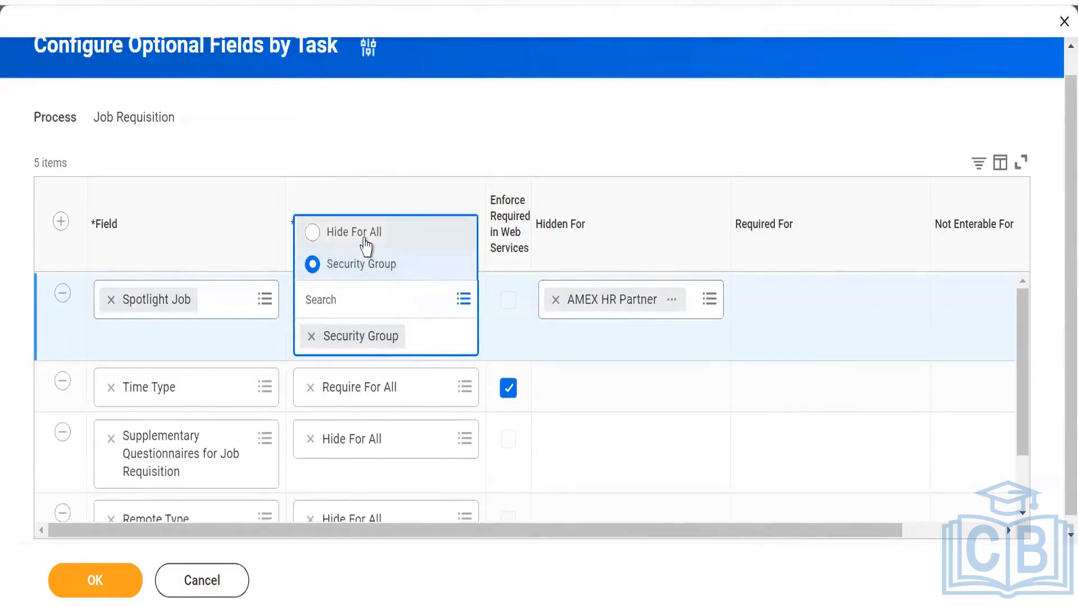
pyautogui.click(366, 246)
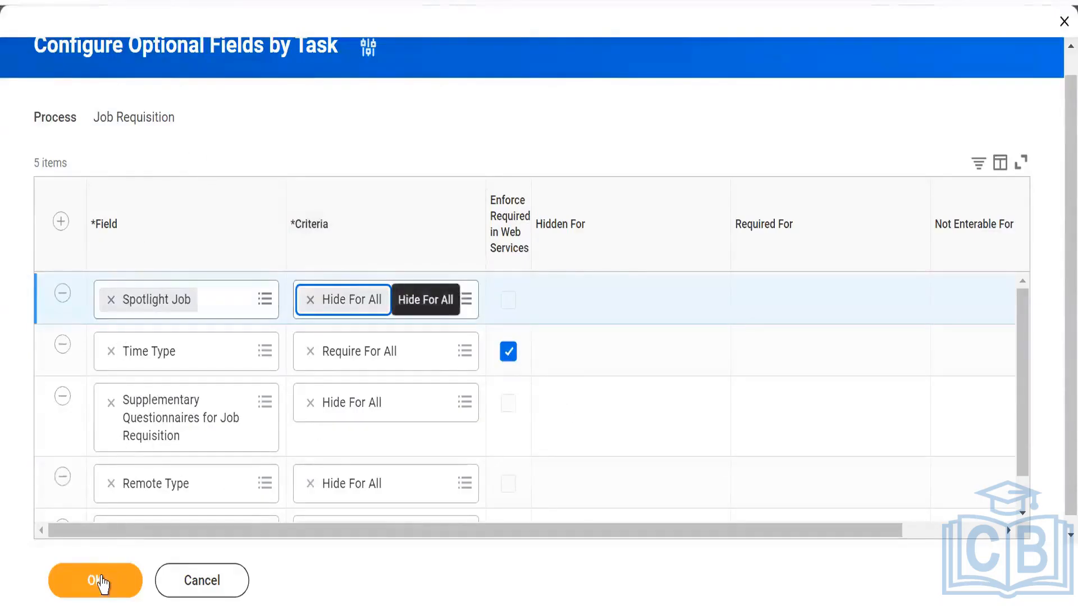
pyautogui.click(1021, 512)
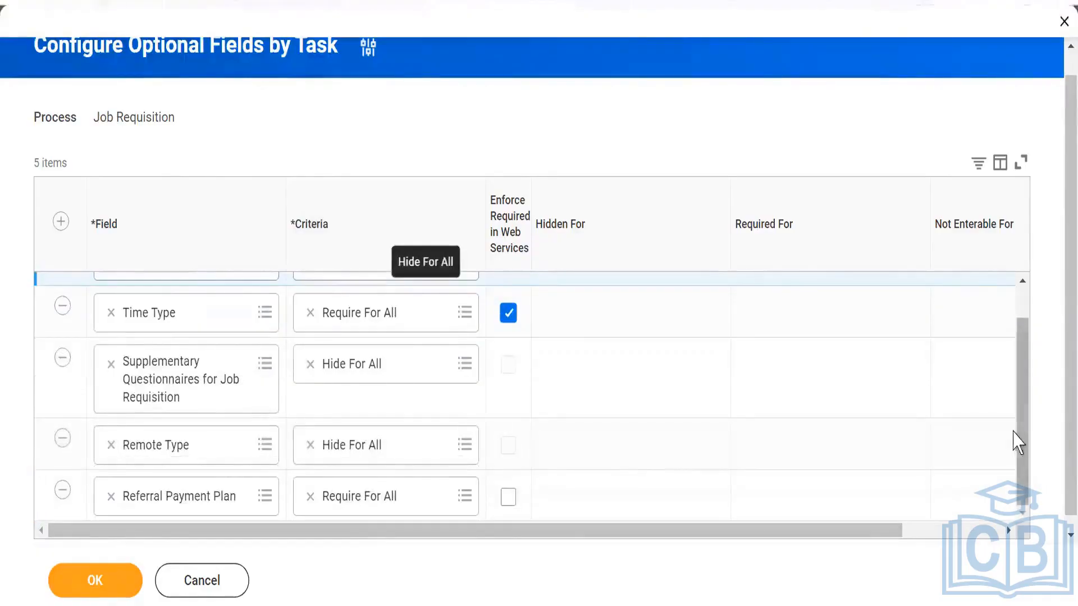
pyautogui.moveTo(1022, 436); pyautogui.dragTo(1026, 386)
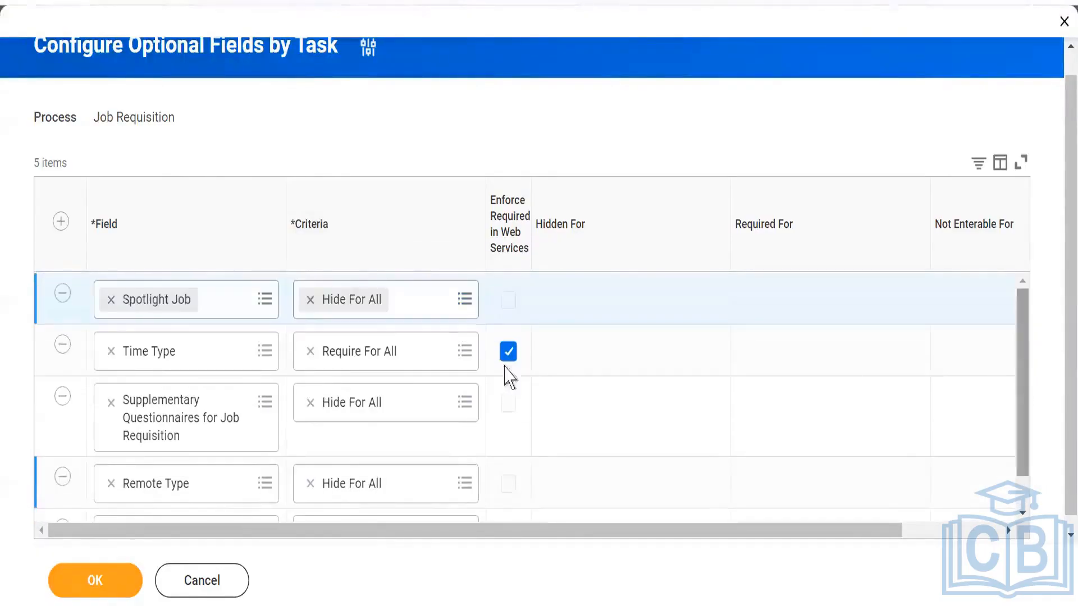
pyautogui.click(78, 584)
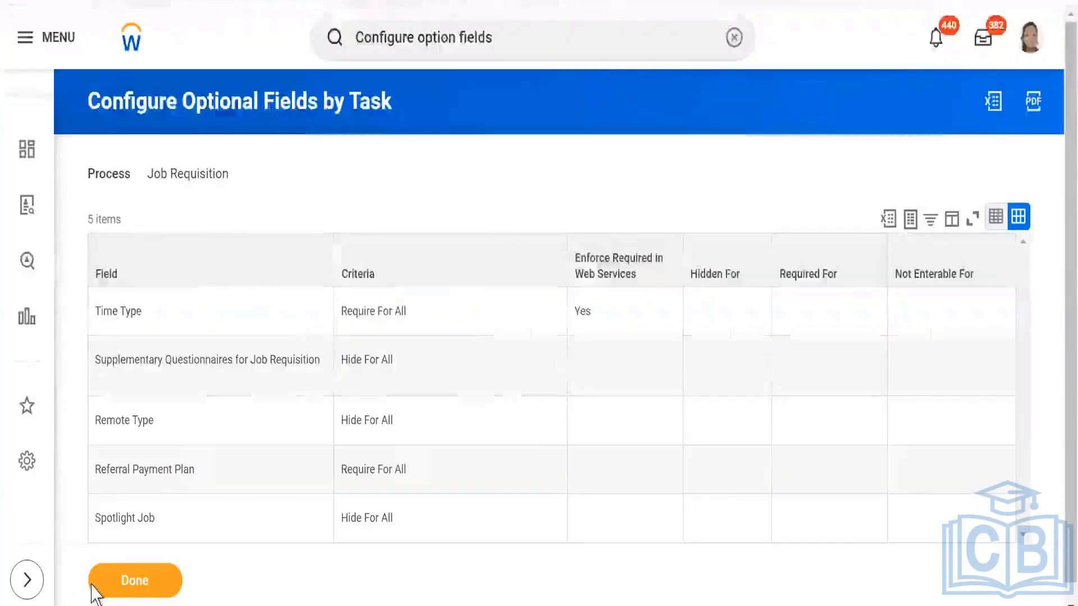
pyautogui.click(151, 584)
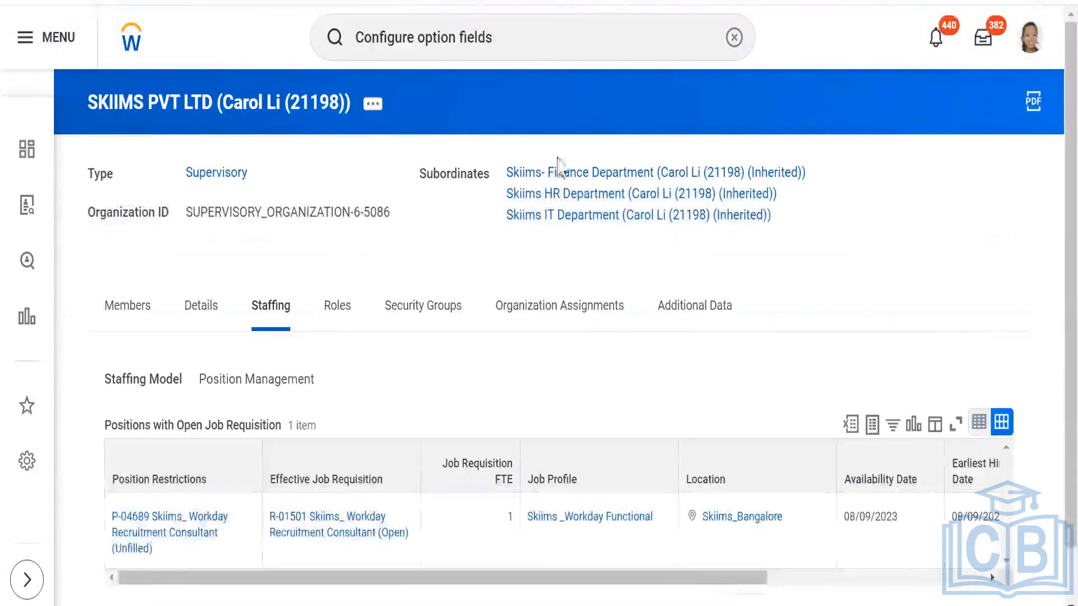
# - Search for "create job requisition" and open the Create Job Requisition task
pyautogui.click(561, 37)
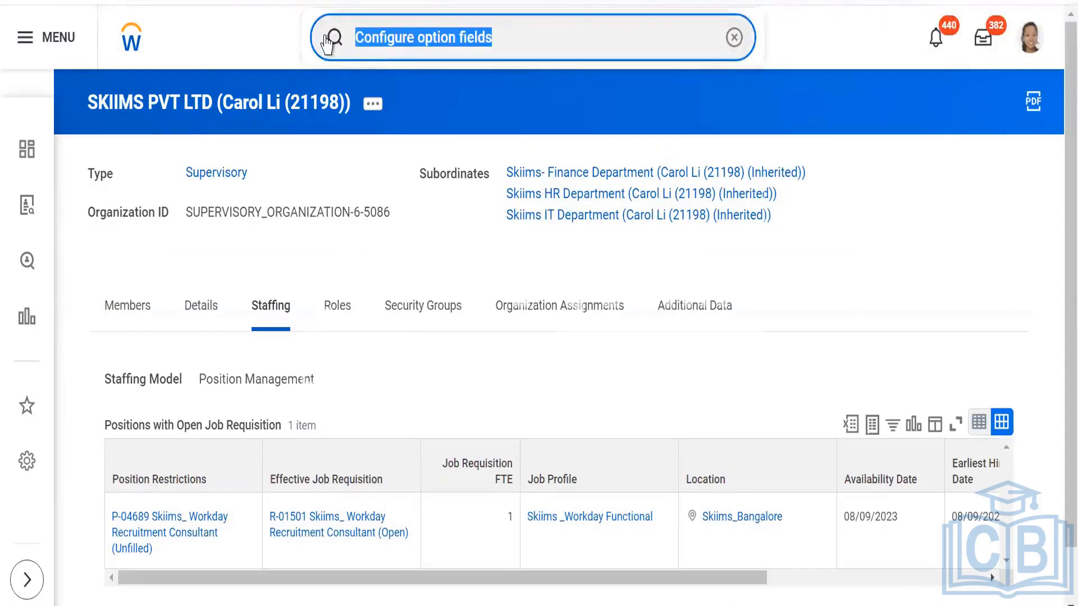
pyautogui.write('create')
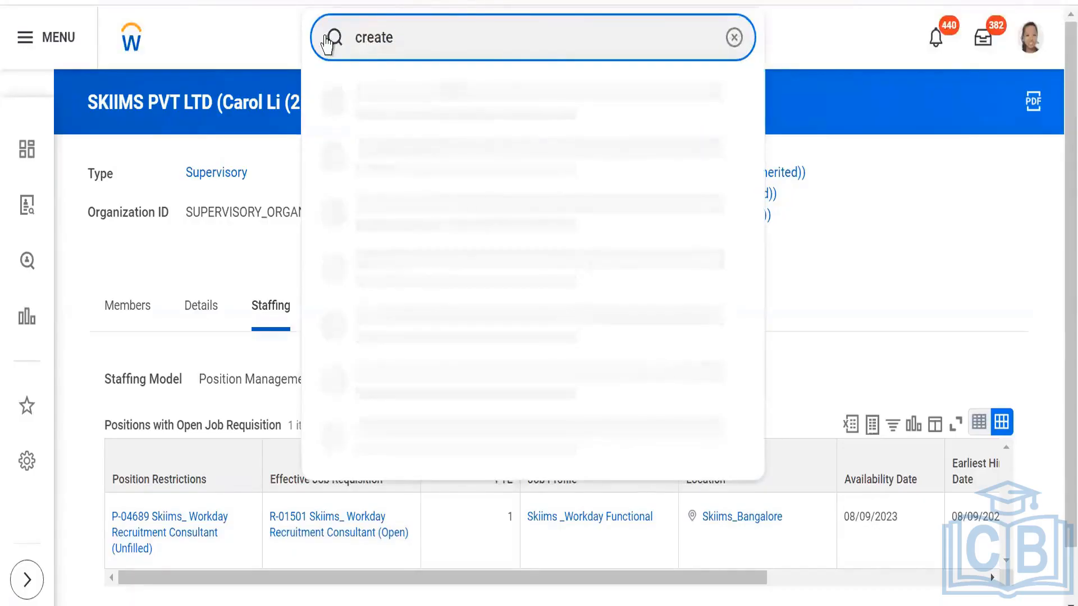
pyautogui.write(' job requ')
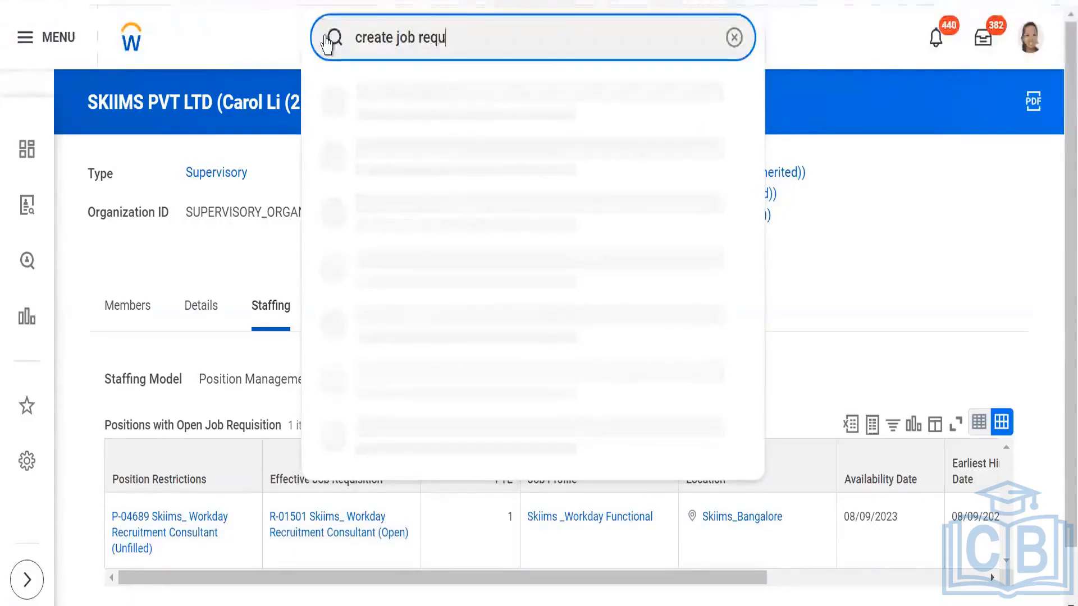
pyautogui.write('isition')
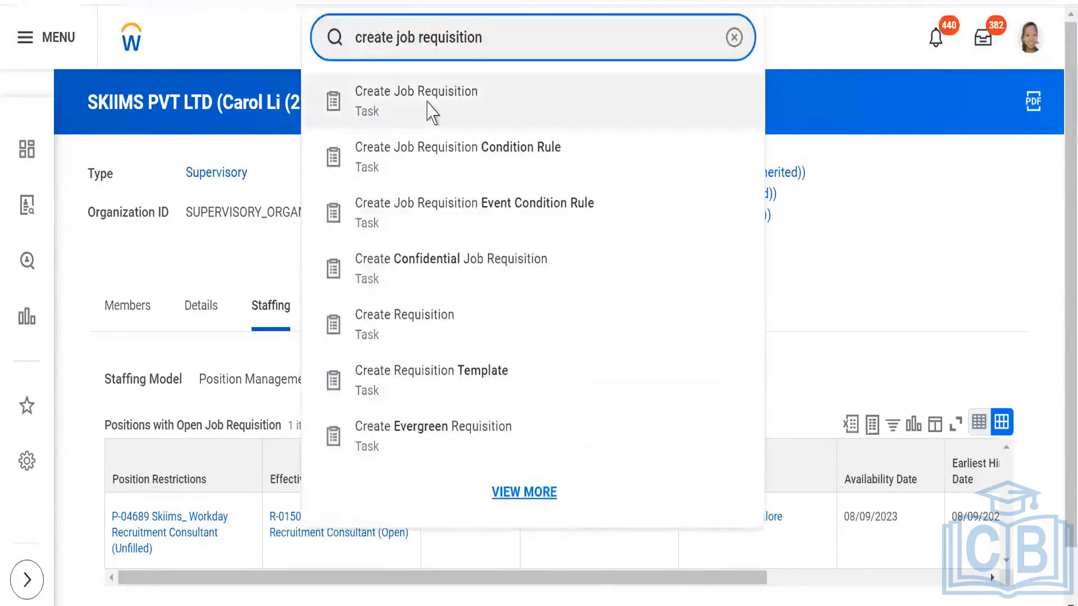
pyautogui.click(431, 112)
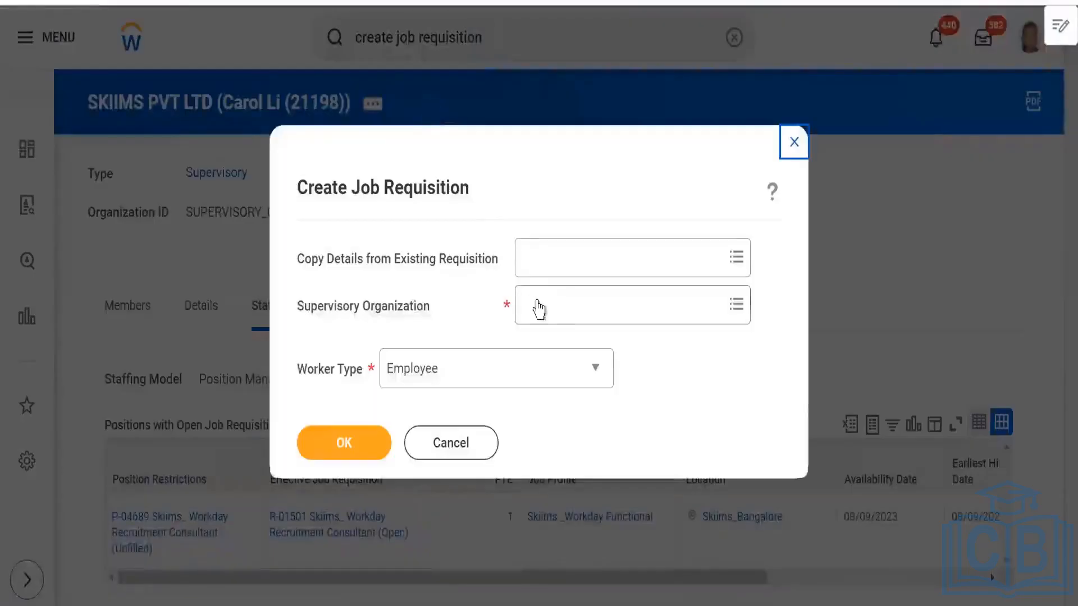
# - Set the requisition's supervisory organization to SKIIMS PVT LTD and choose Create New Position
pyautogui.click(566, 304)
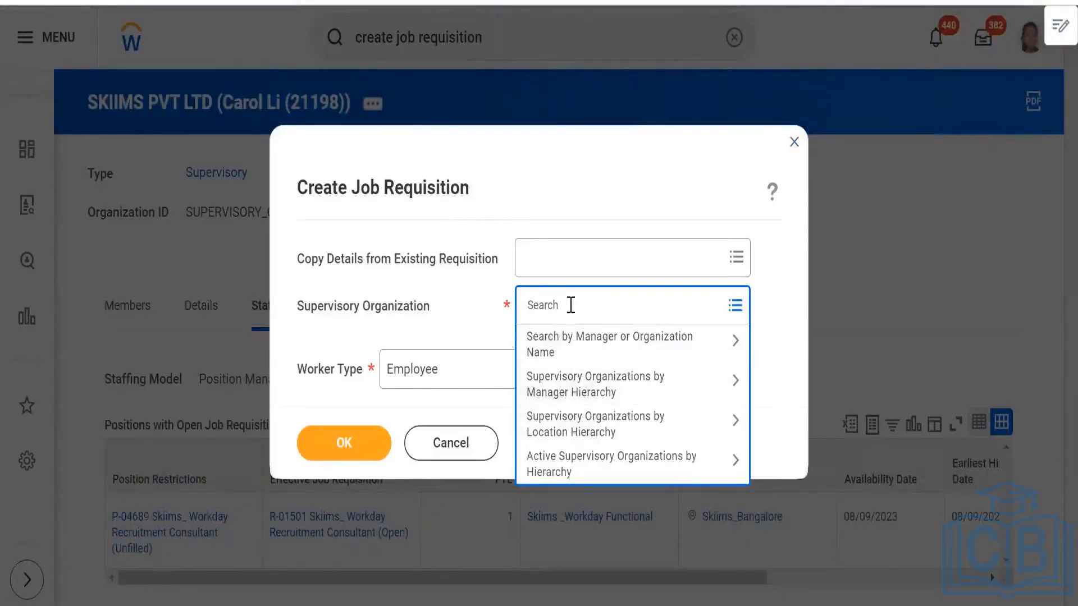
pyautogui.write('skii')
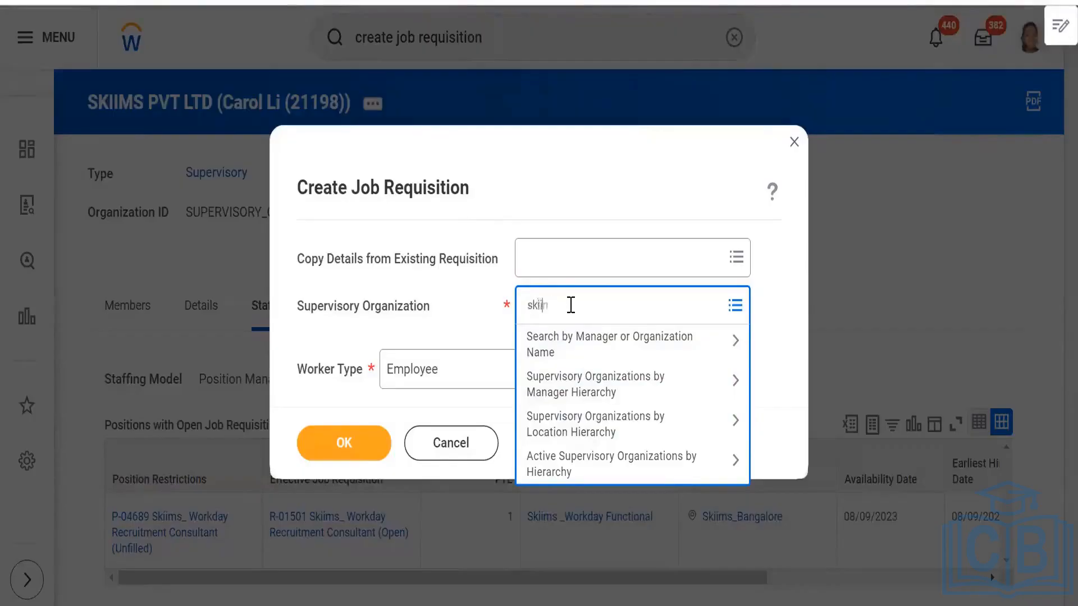
pyautogui.write('ms')
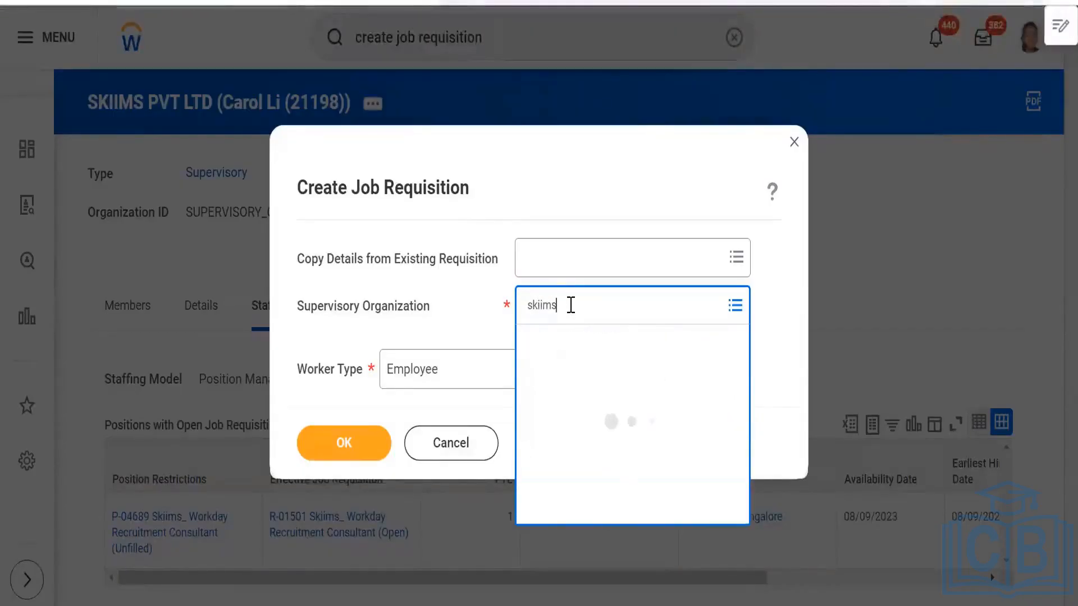
pyautogui.click(589, 389)
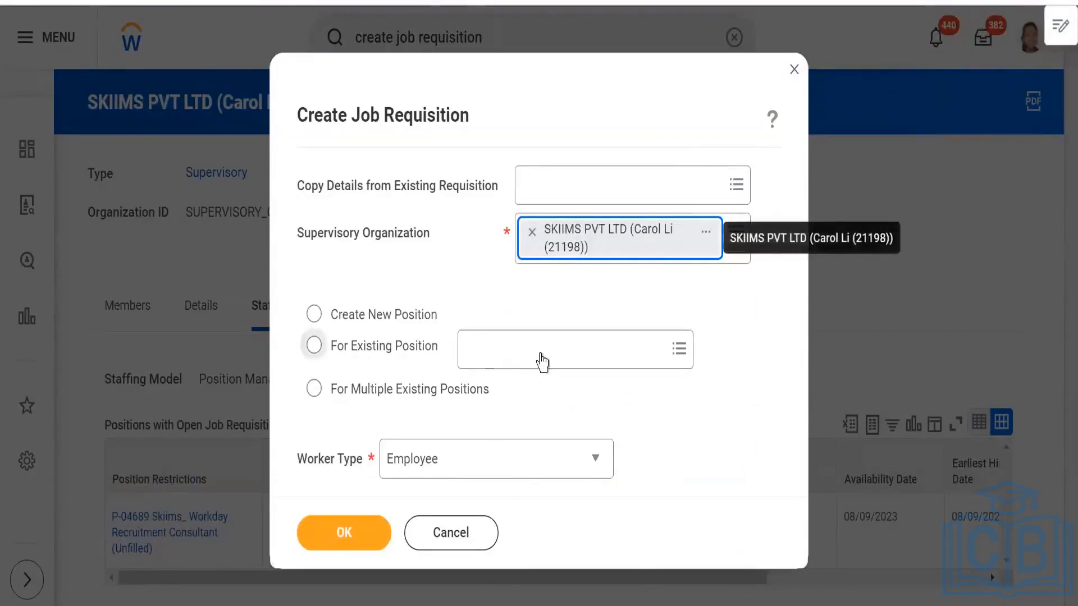
pyautogui.click(541, 354)
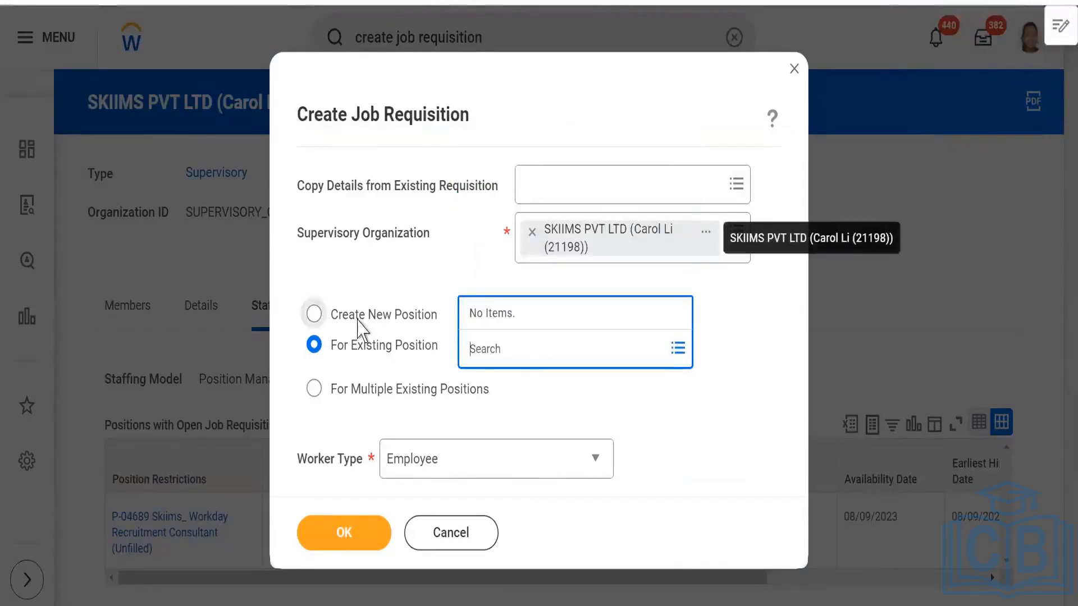
pyautogui.click(357, 321)
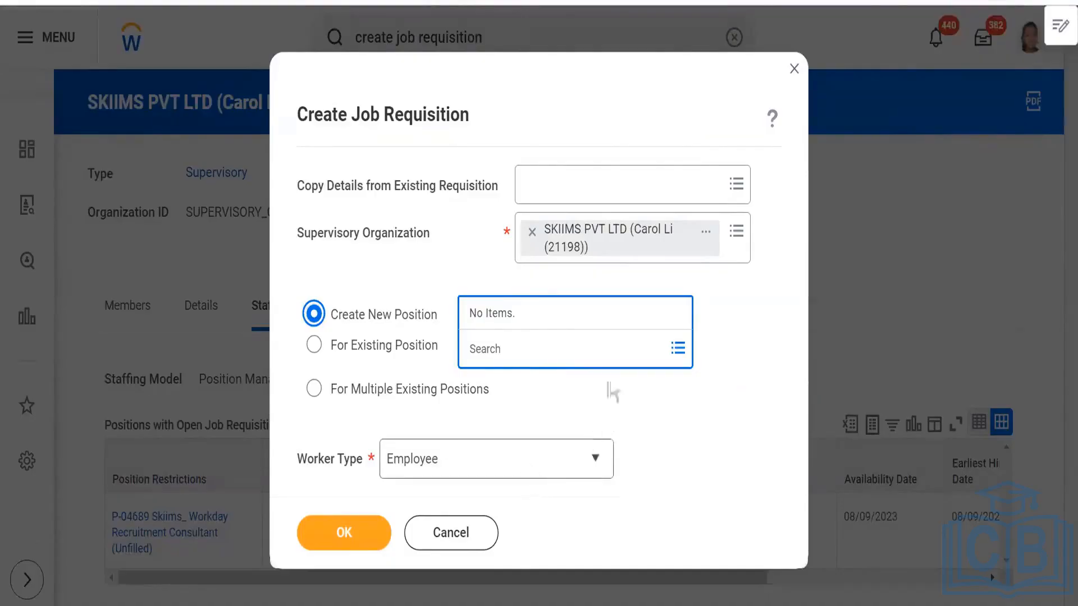
pyautogui.click(731, 388)
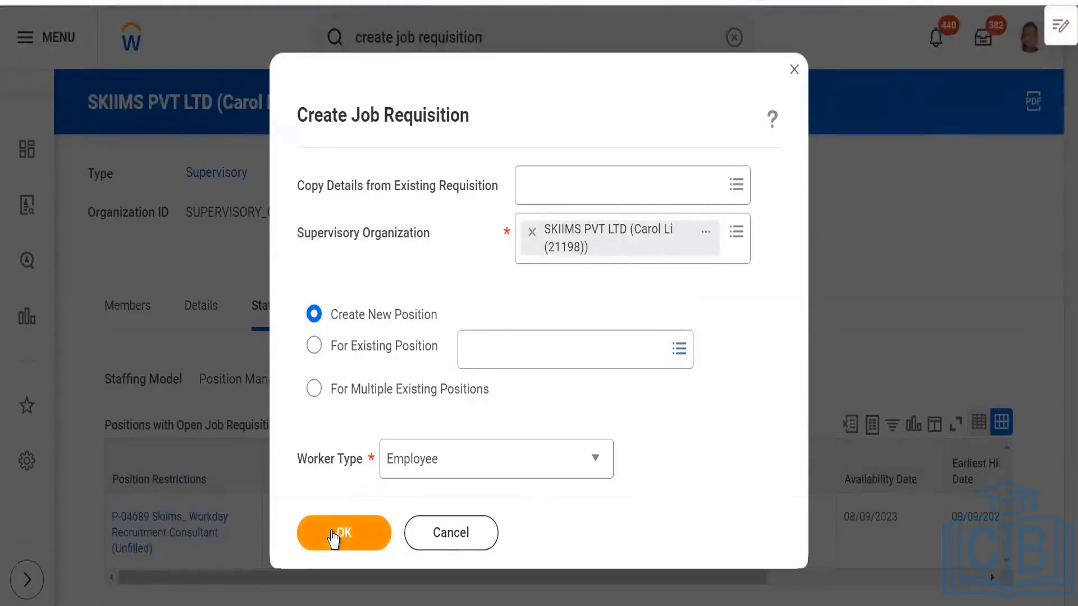
# - Continue into the new SKIIMS PVT LTD requisition and check the Recruiting Information fields for the Spotlight Job option
pyautogui.click(335, 539)
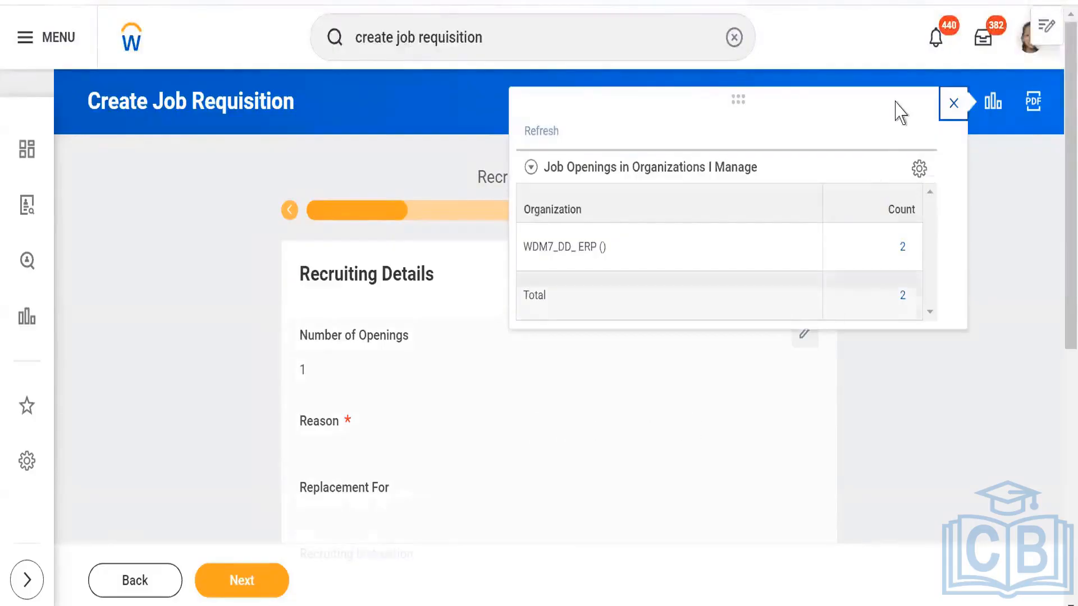
pyautogui.click(953, 105)
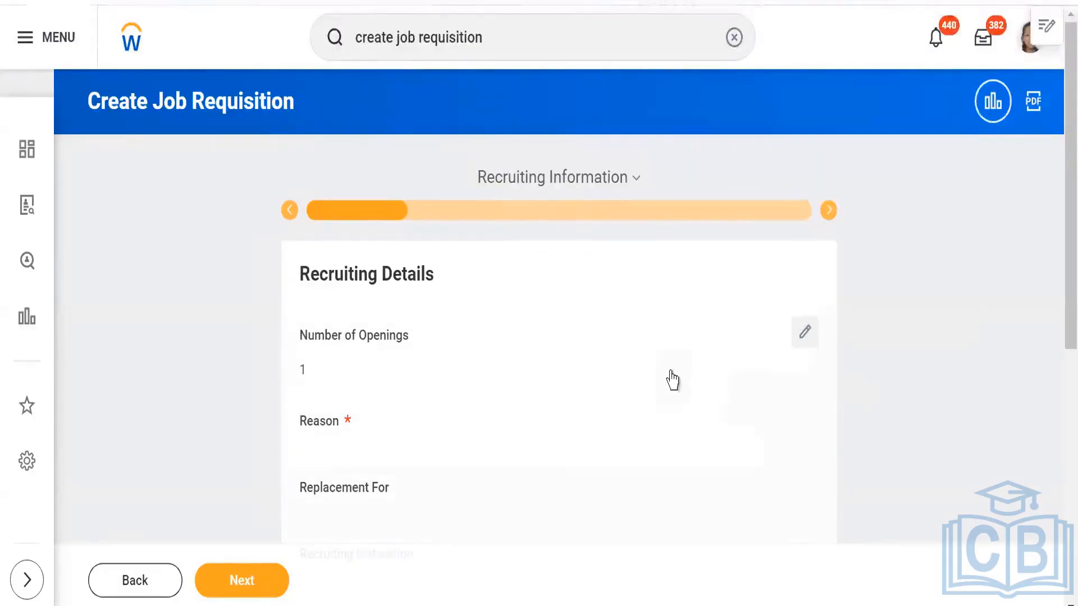
pyautogui.scroll(-5, 567, 367)
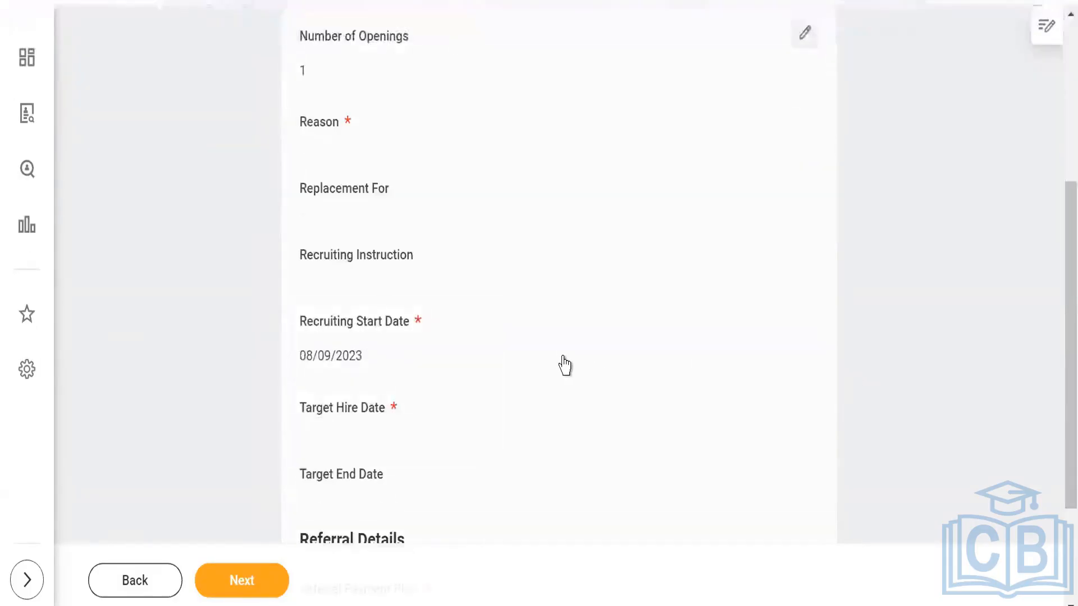
pyautogui.scroll(3, 561, 364)
pyautogui.scroll(-3, 589, 362)
pyautogui.scroll(-3, 590, 363)
pyautogui.scroll(8, 590, 363)
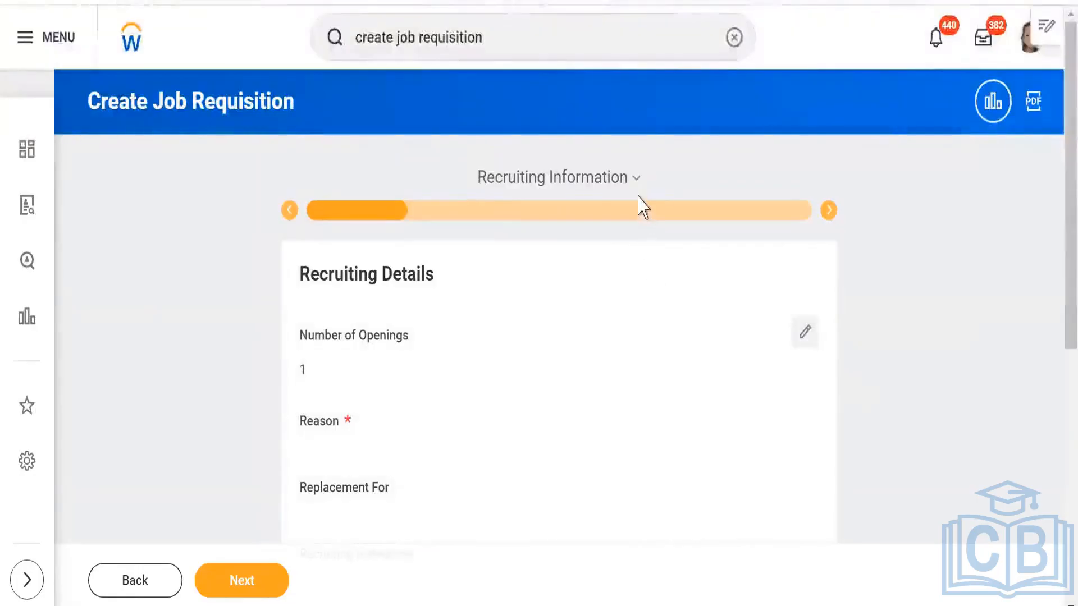
# - Advance to the requisition's Job section, review its Job Details fields, and leave the requisition for the home page
pyautogui.click(232, 582)
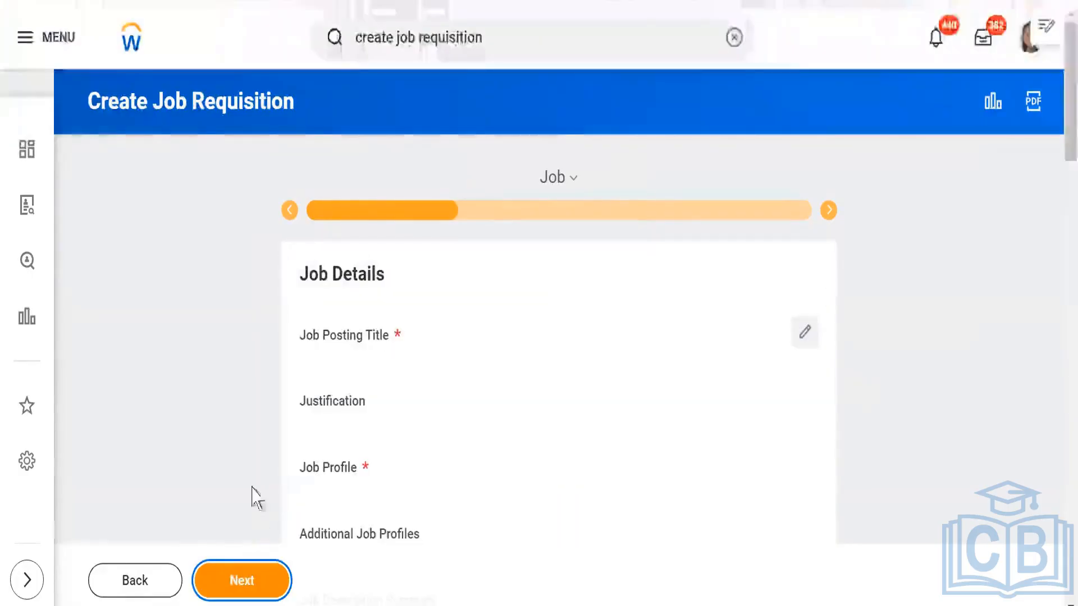
pyautogui.scroll(-3, 174, 404)
pyautogui.scroll(3, 180, 404)
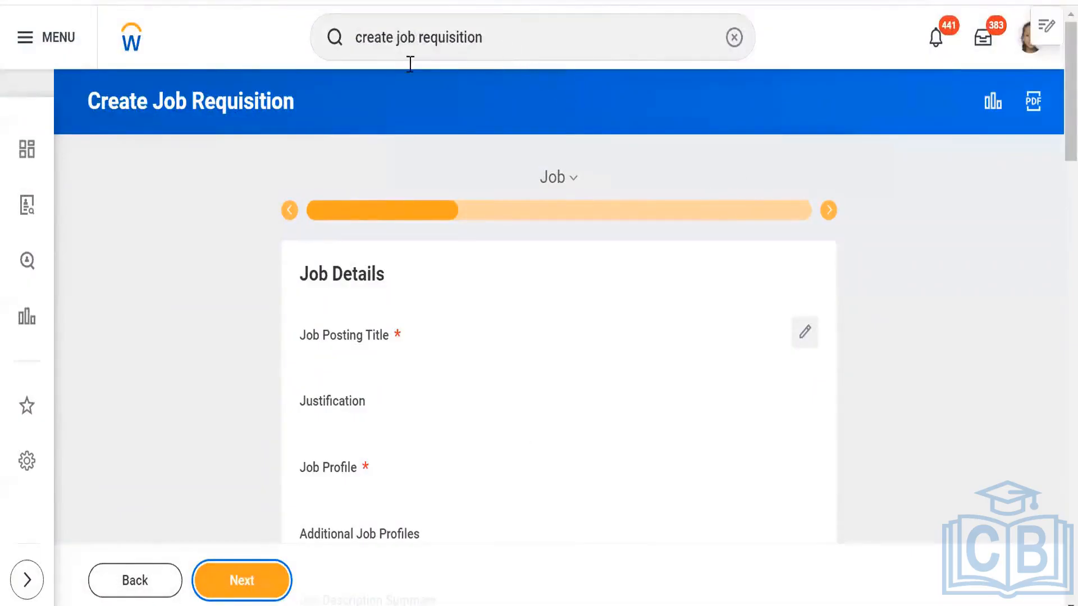
pyautogui.click(128, 44)
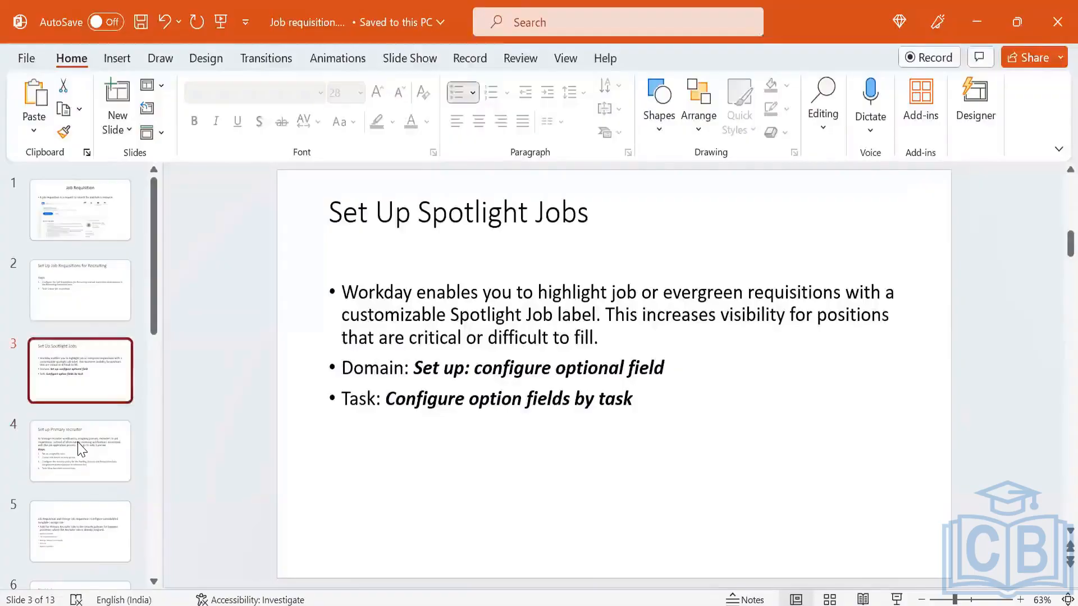
# - Switch to the PowerPoint presentation and review the slides around Set Up Job Requisitions for Recruiting
pyautogui.press('Down')
pyautogui.press('Up')
pyautogui.press('Up')
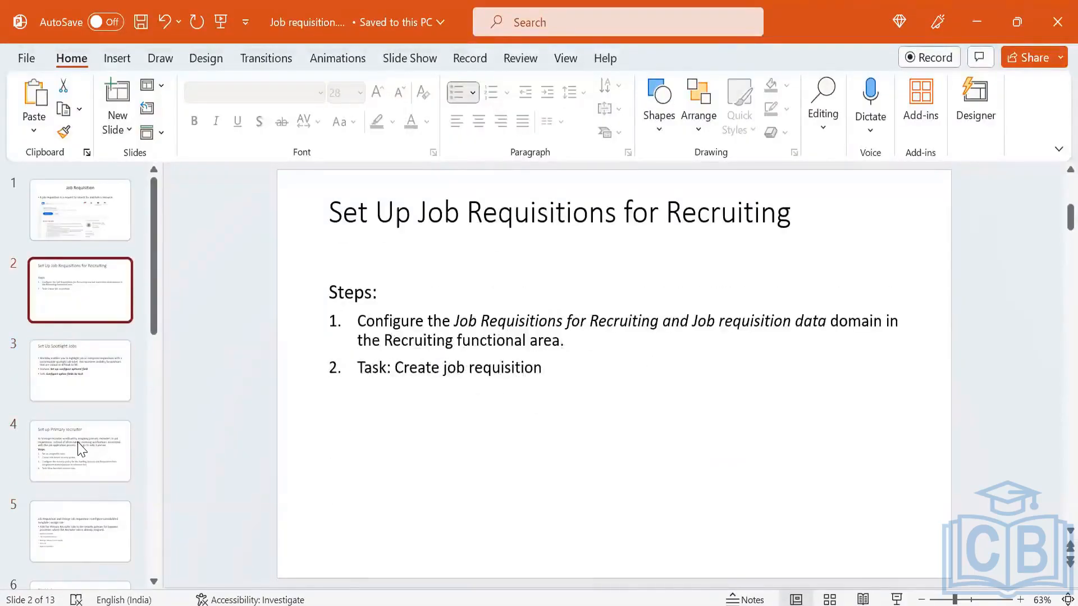
pyautogui.press('Up')
pyautogui.press('Down')
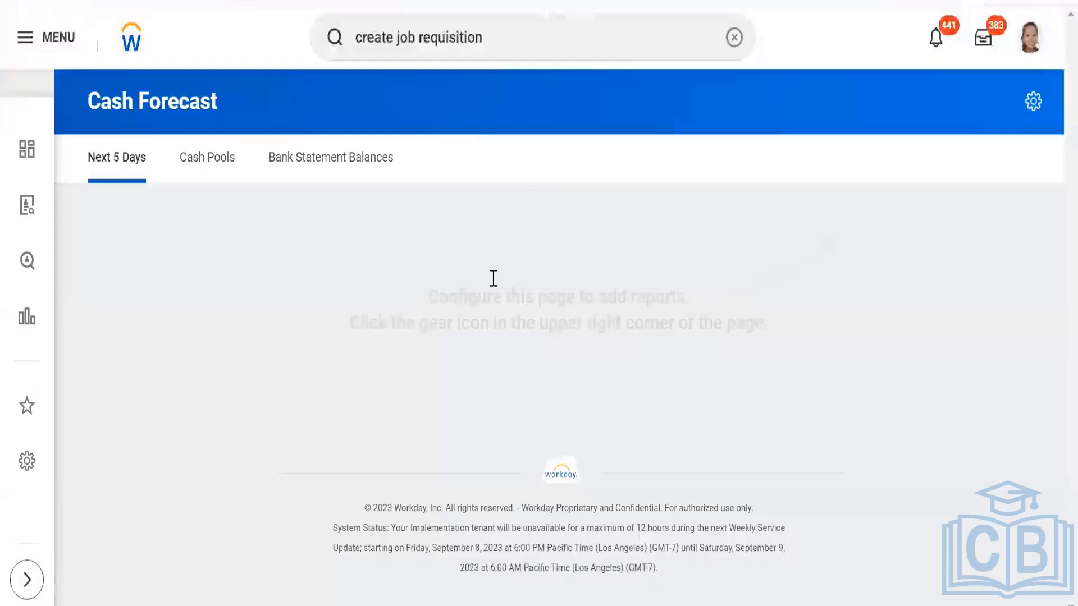
pyautogui.click(518, 40)
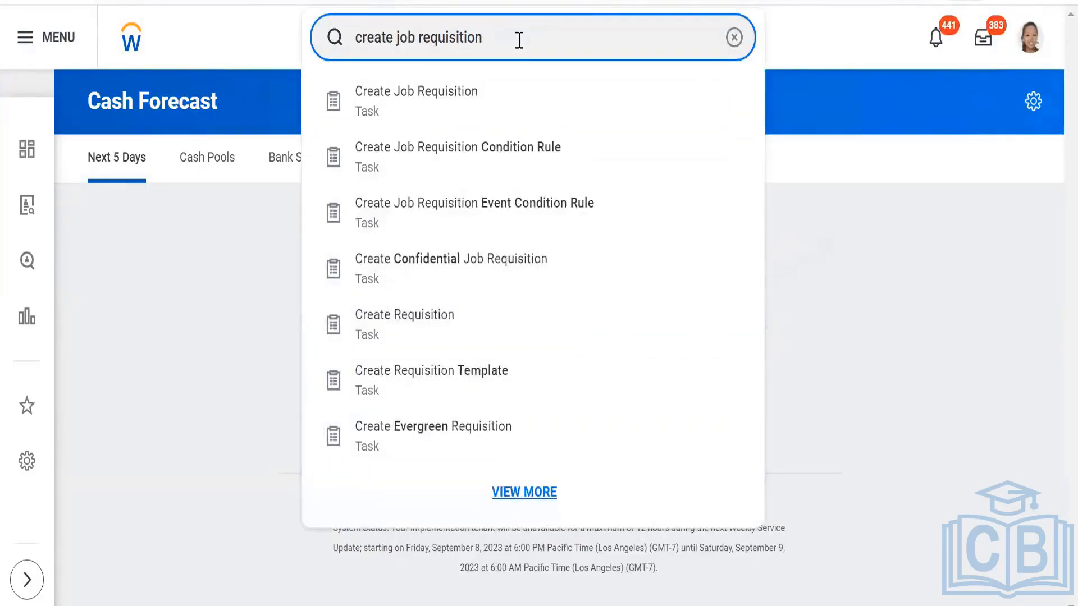
pyautogui.click(463, 96)
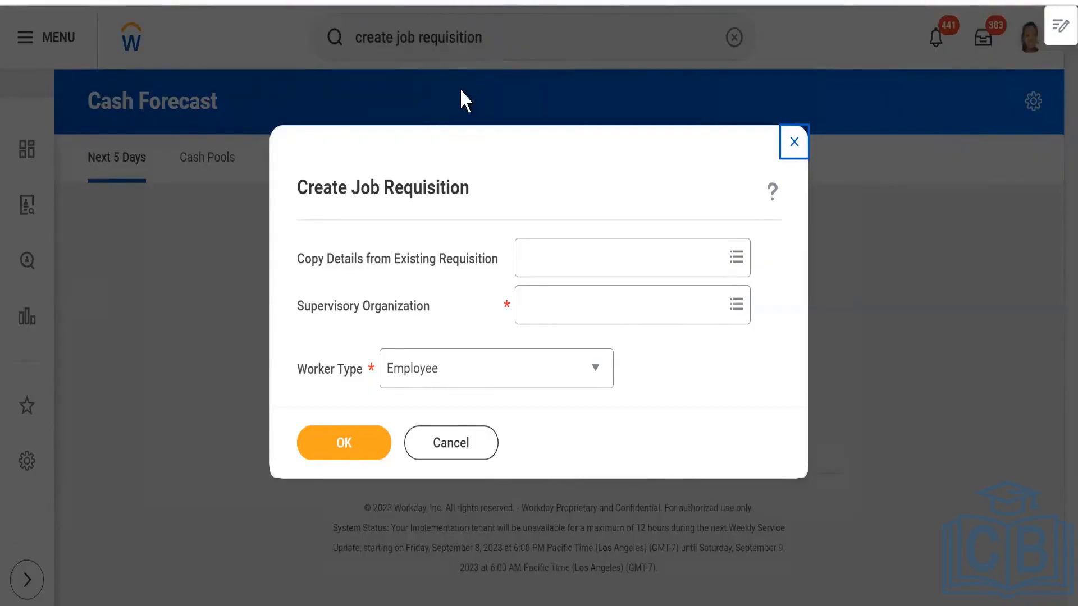
pyautogui.click(793, 142)
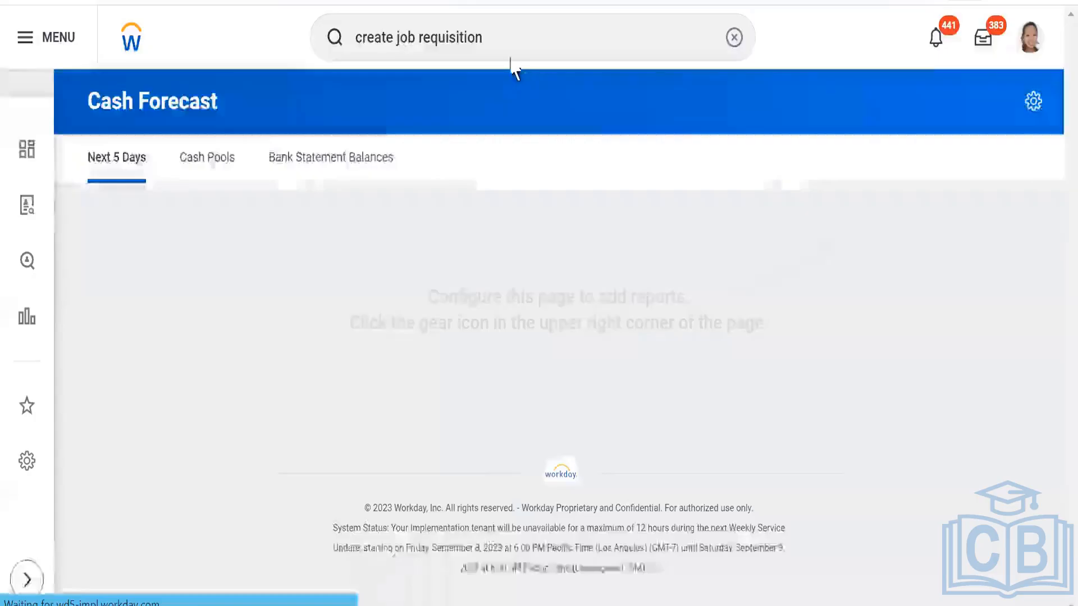
# - In Workday, search for "view business process template" and open the View Business Process Template report
pyautogui.click(508, 37)
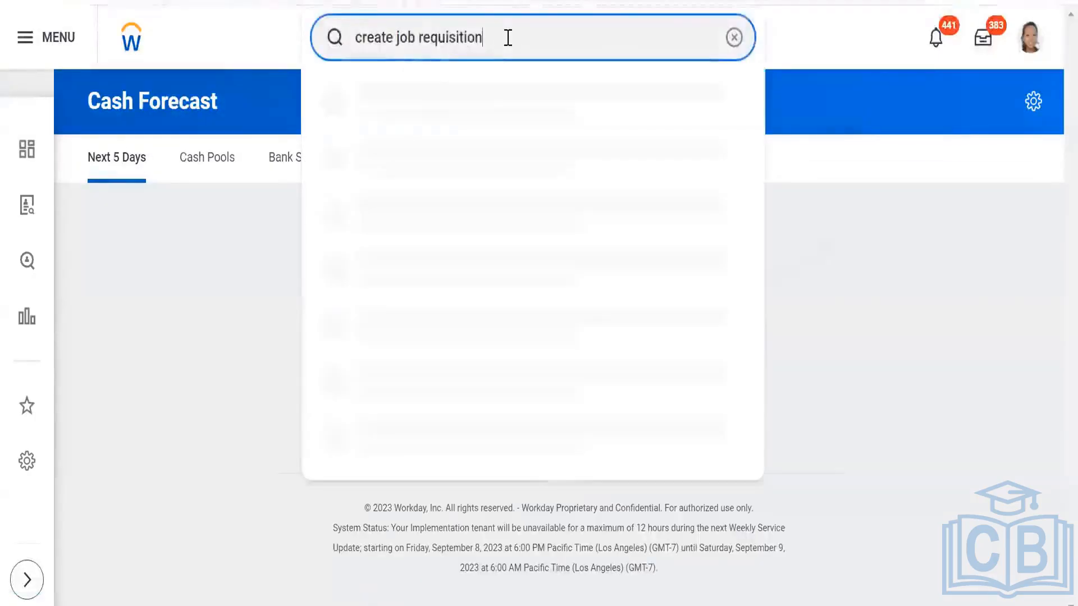
pyautogui.press('BackSpace')
pyautogui.press('BackSpace')
pyautogui.press('BackSpace')
pyautogui.press('BackSpace')
pyautogui.press('BackSpace')
pyautogui.press('BackSpace')
pyautogui.press('BackSpace')
pyautogui.press('BackSpace')
pyautogui.press('BackSpace')
pyautogui.press('BackSpace')
pyautogui.press('BackSpace')
pyautogui.press('BackSpace')
pyautogui.press('BackSpace')
pyautogui.press('BackSpace')
pyautogui.press('BackSpace')
pyautogui.press('BackSpace')
pyautogui.press('BackSpace')
pyautogui.press('BackSpace')
pyautogui.press('BackSpace')
pyautogui.press('BackSpace')
pyautogui.press('BackSpace')
pyautogui.press('BackSpace')
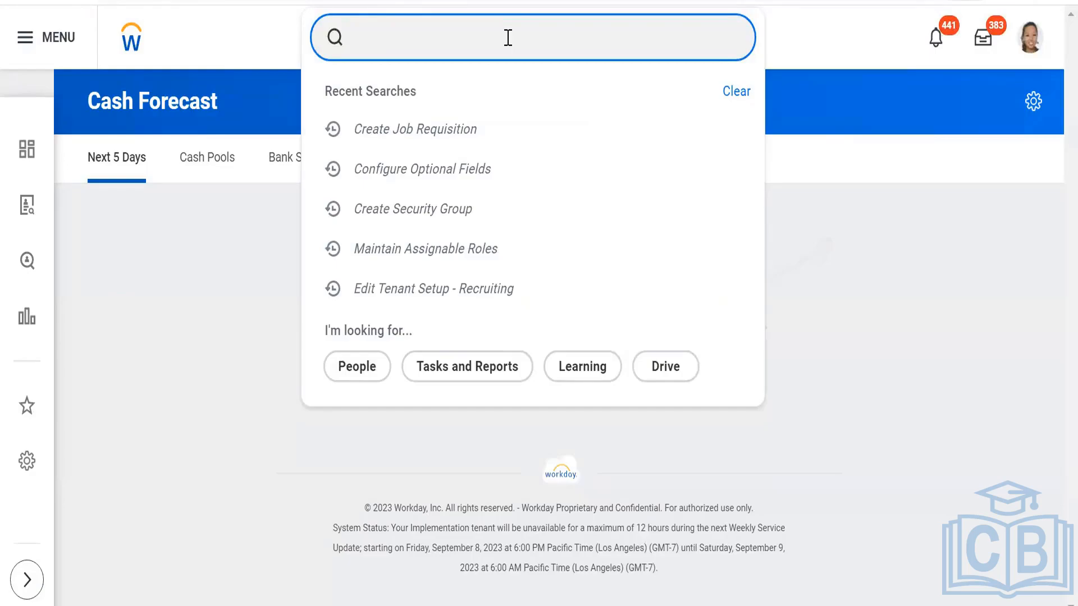
pyautogui.write('view')
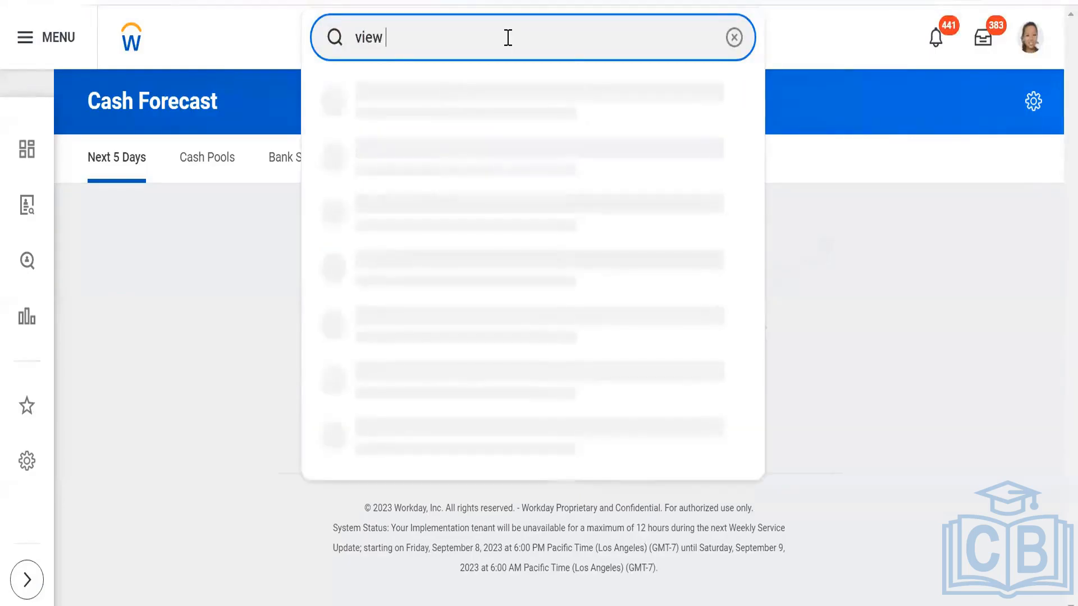
pyautogui.write(' b')
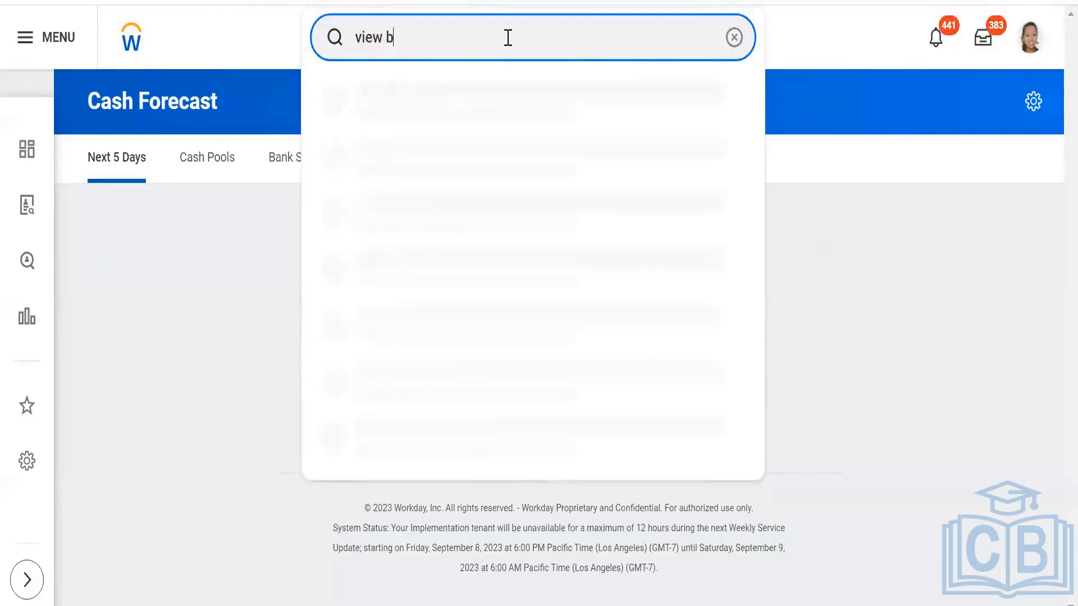
pyautogui.write('usiness')
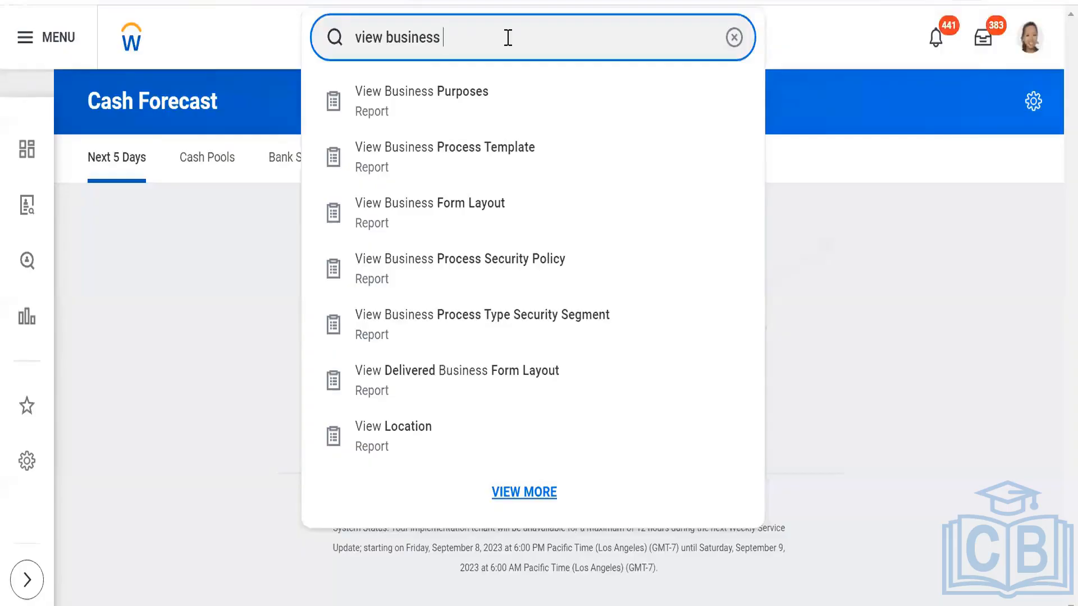
pyautogui.write('process')
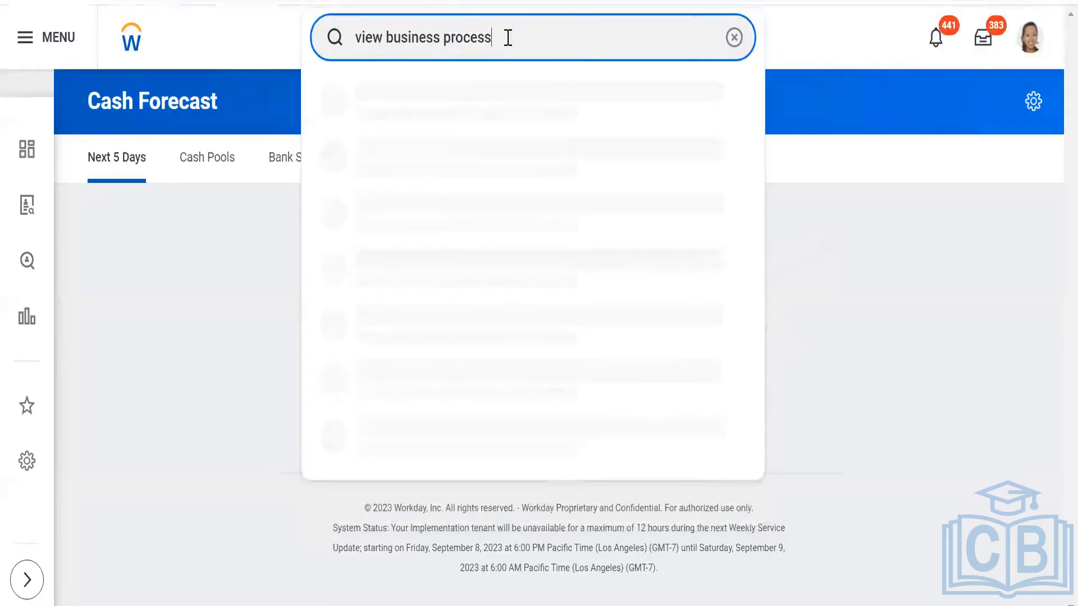
pyautogui.write(' te')
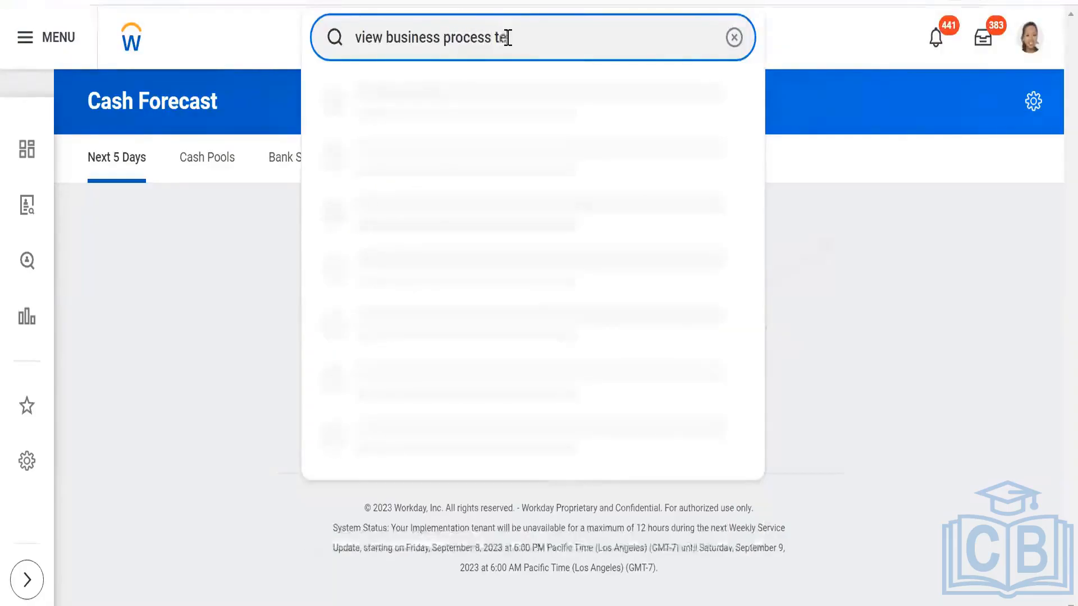
pyautogui.write('mplate')
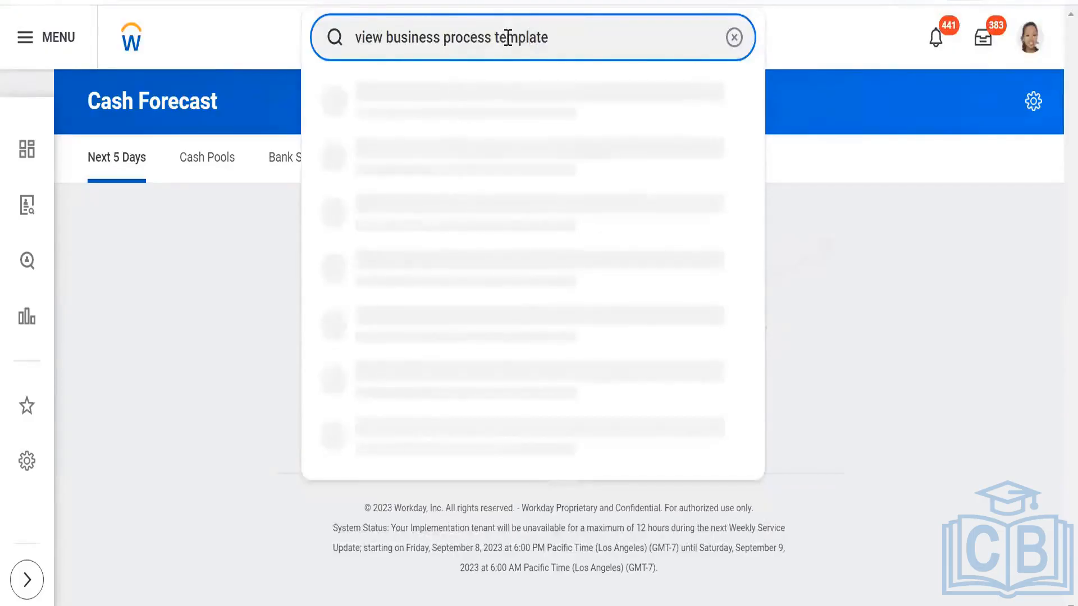
pyautogui.click(471, 89)
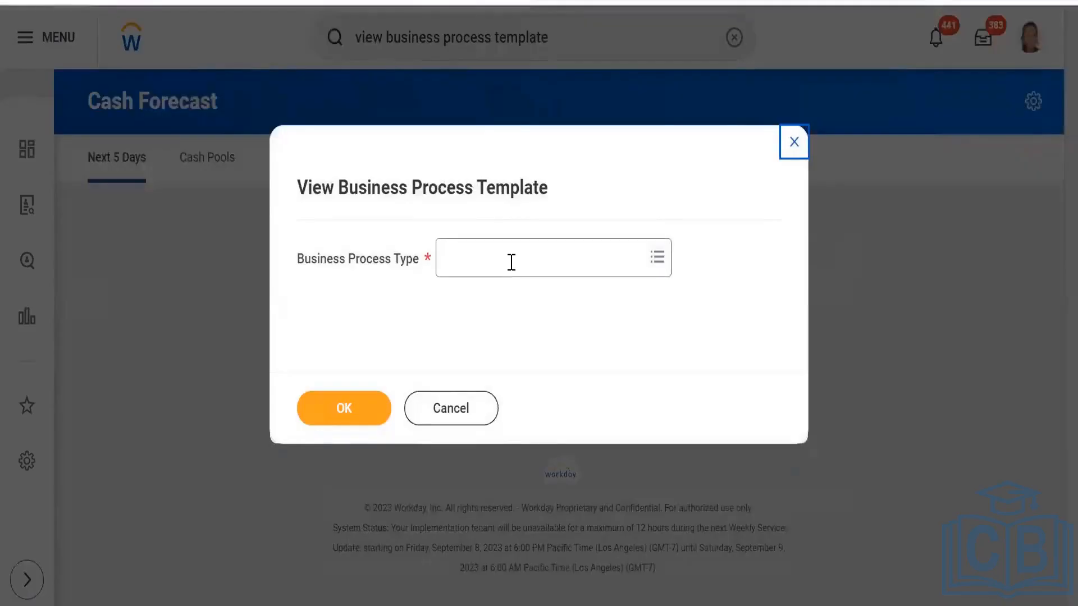
# - Choose Job Requisition as the business process type and run the View Business Process Template report
pyautogui.click(512, 262)
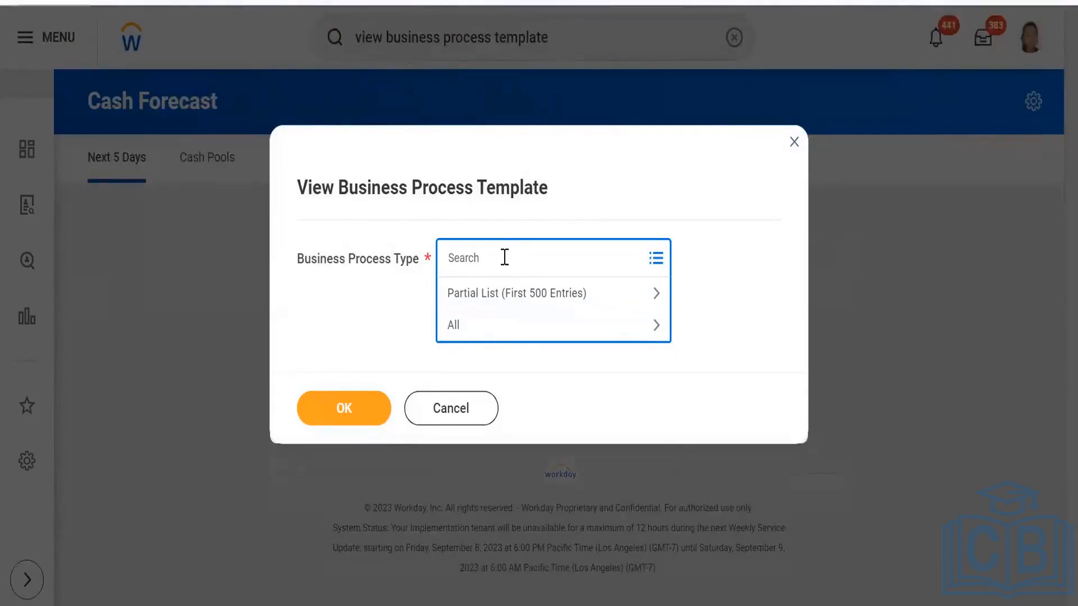
pyautogui.write('requi')
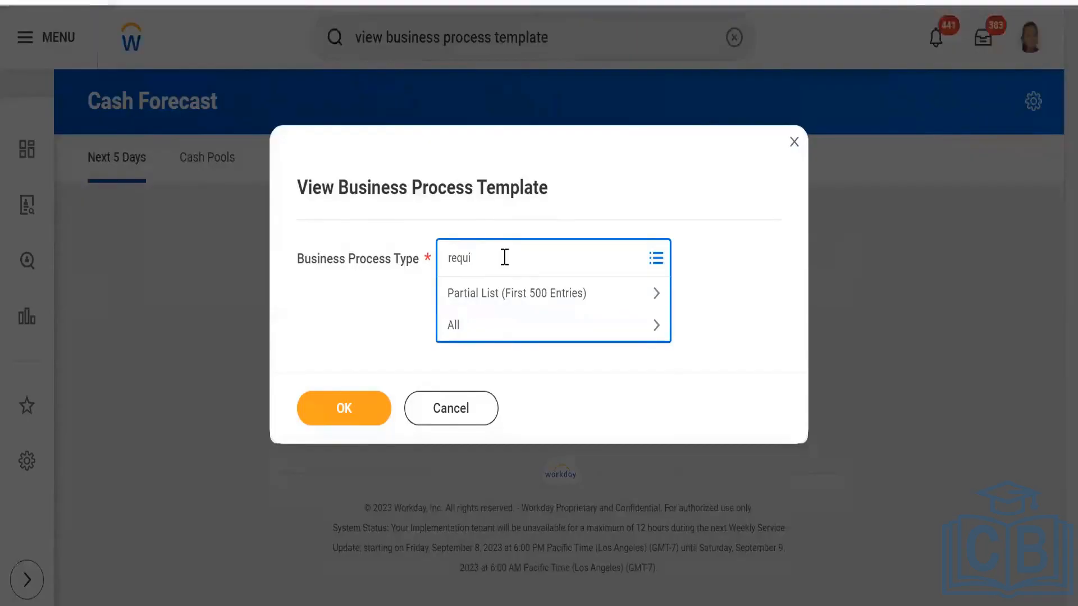
pyautogui.press('Return')
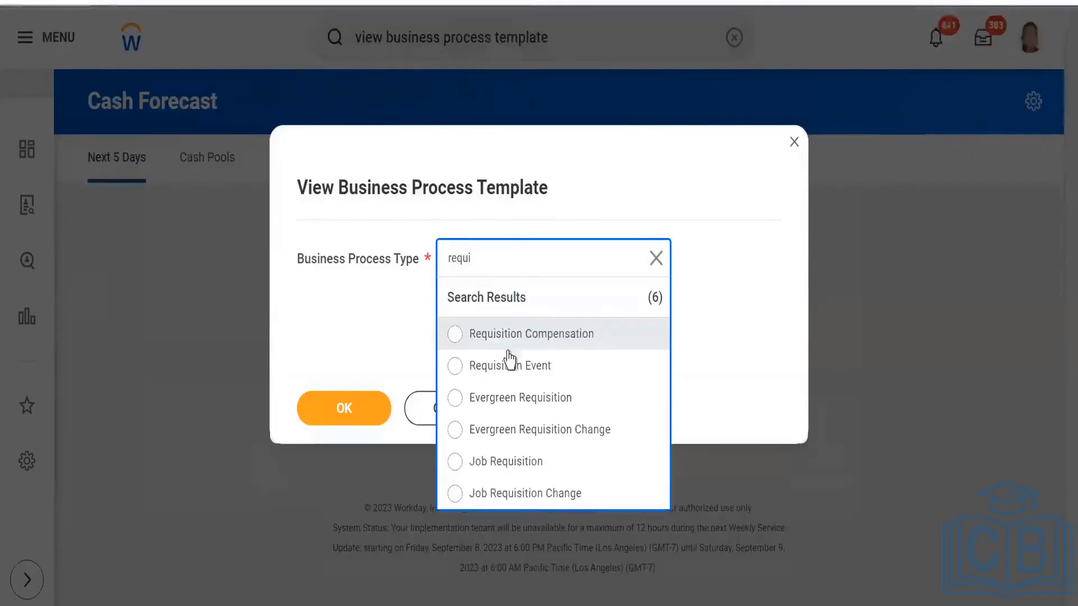
pyautogui.click(506, 461)
pyautogui.click(344, 412)
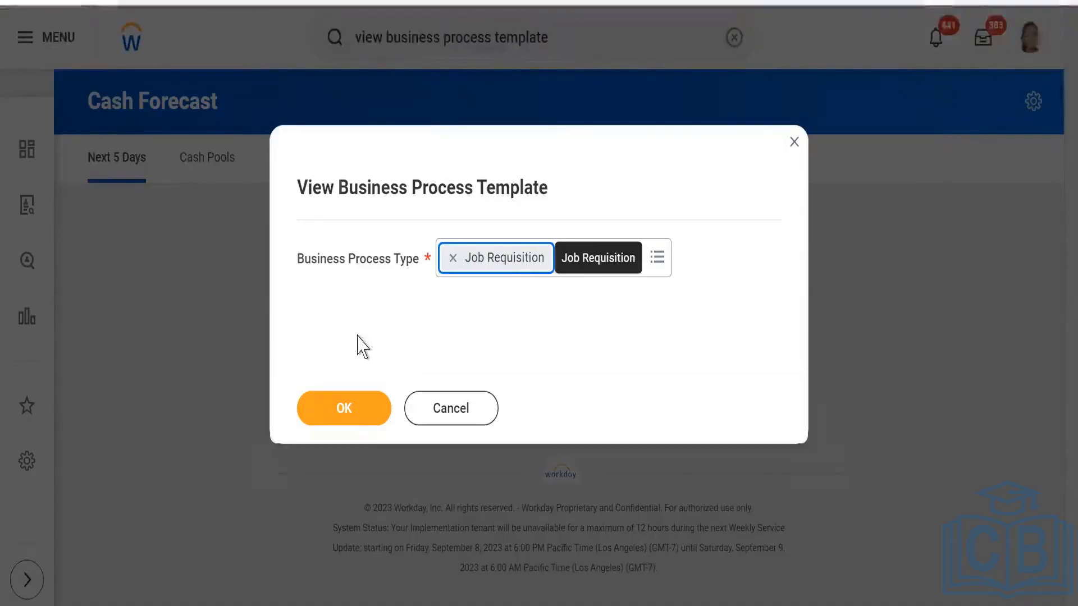
pyautogui.click(345, 409)
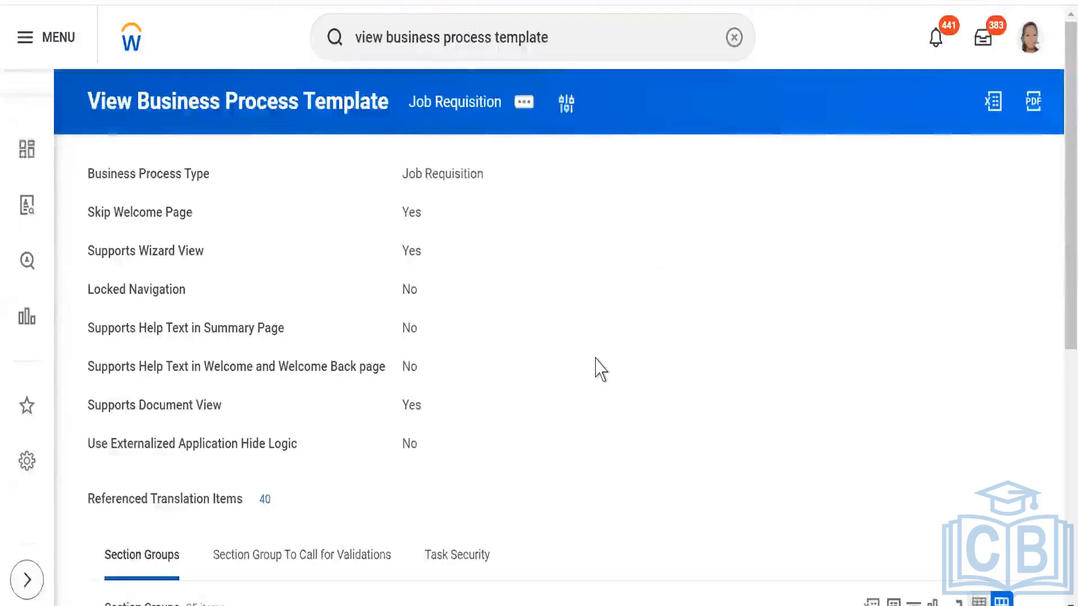
# - Open Configure Consolidated Template for the Job Requisition business process, accepting the preset effective date and time zone
pyautogui.moveTo(499, 178)
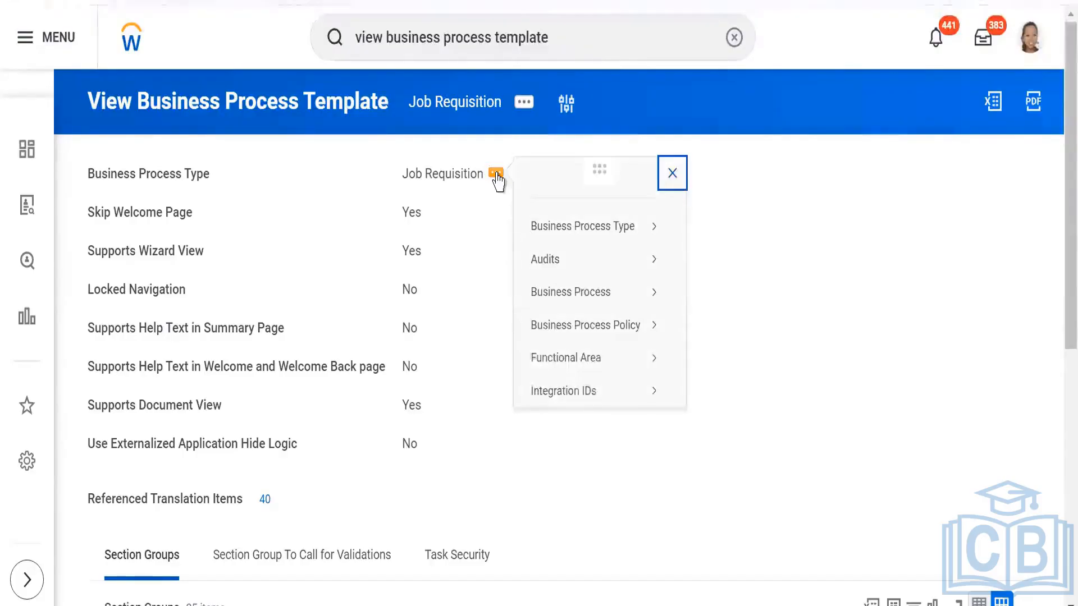
pyautogui.moveTo(576, 300)
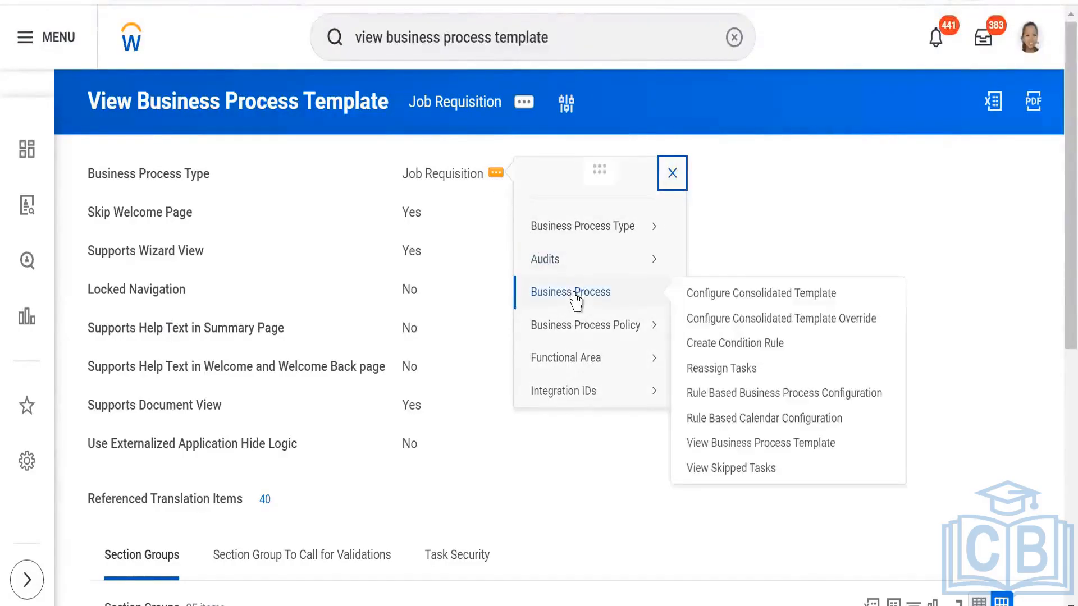
pyautogui.click(724, 294)
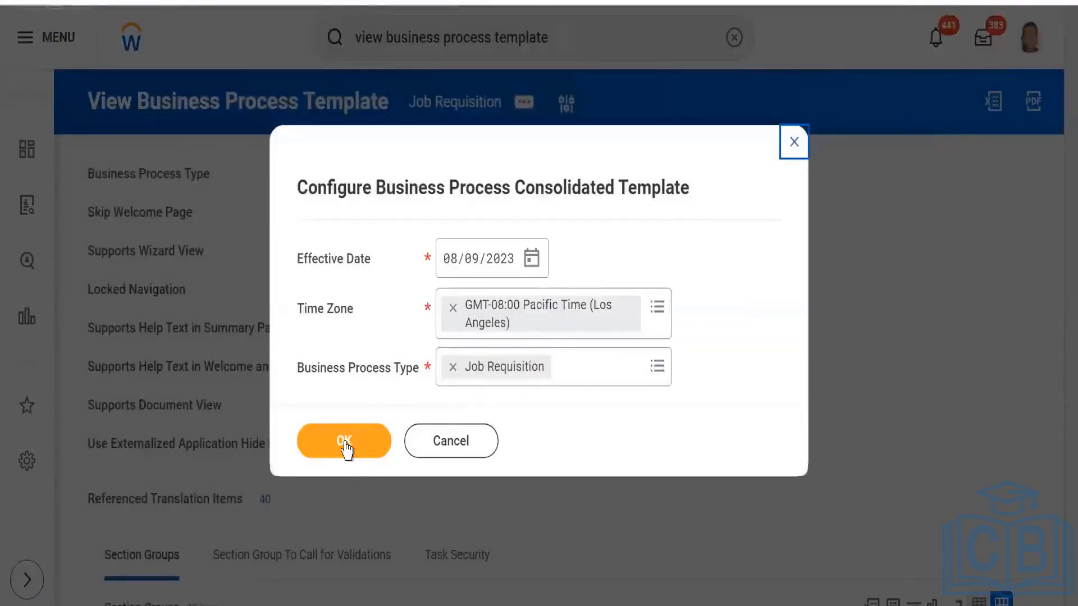
pyautogui.click(345, 446)
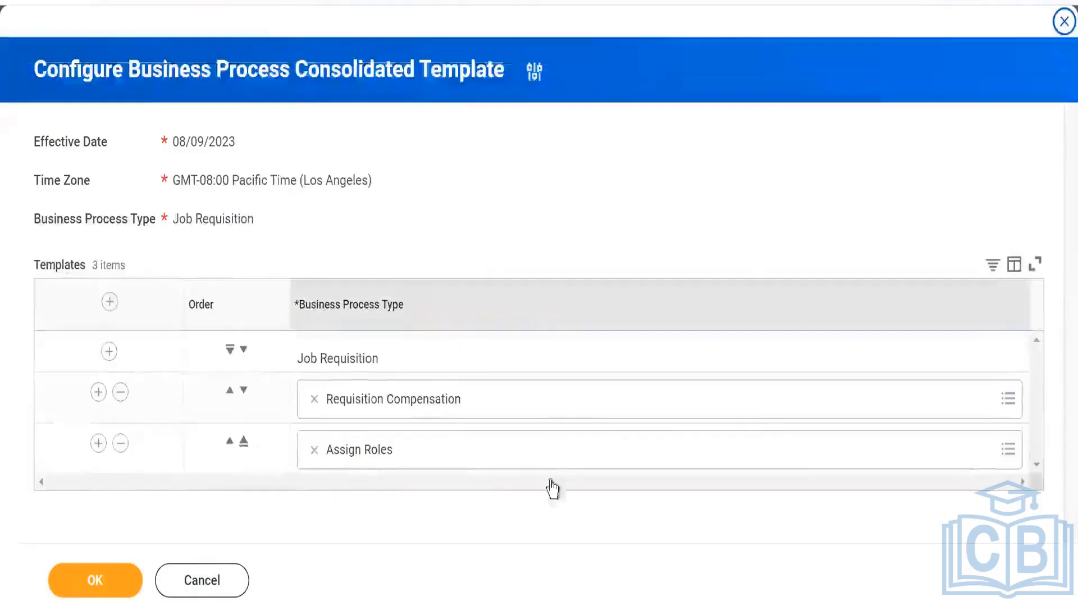
# - Remove the Assign Roles template from the Job Requisition consolidated template and save the configuration
pyautogui.click(315, 451)
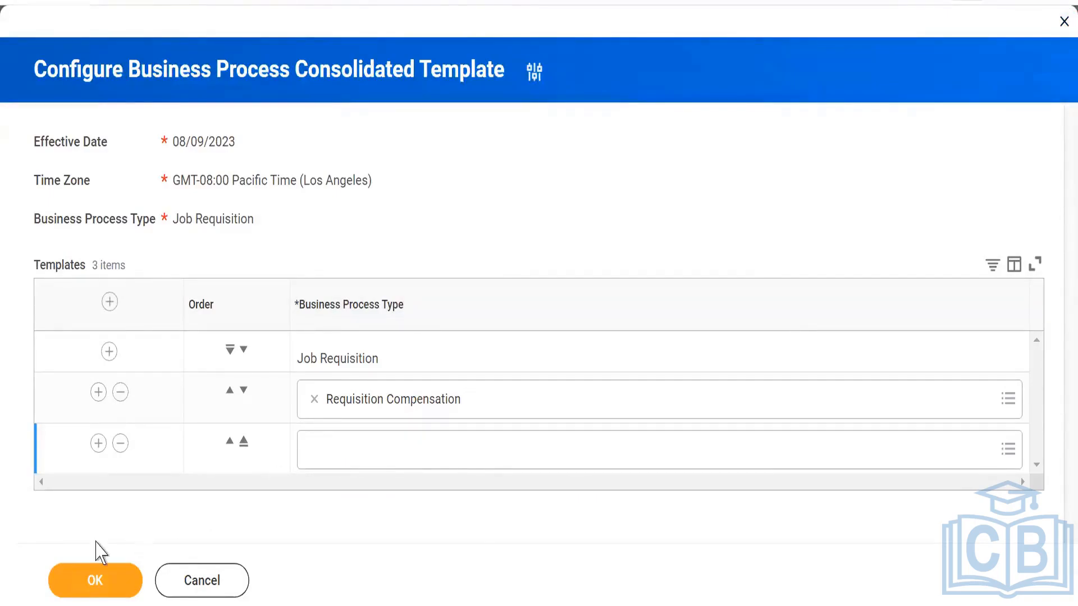
pyautogui.click(120, 443)
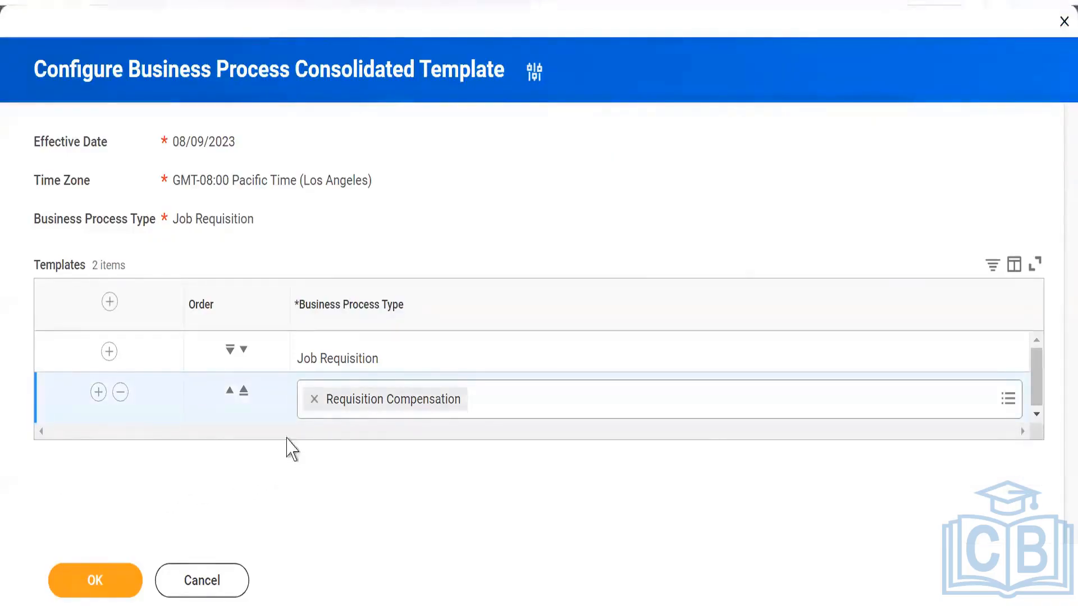
pyautogui.click(96, 581)
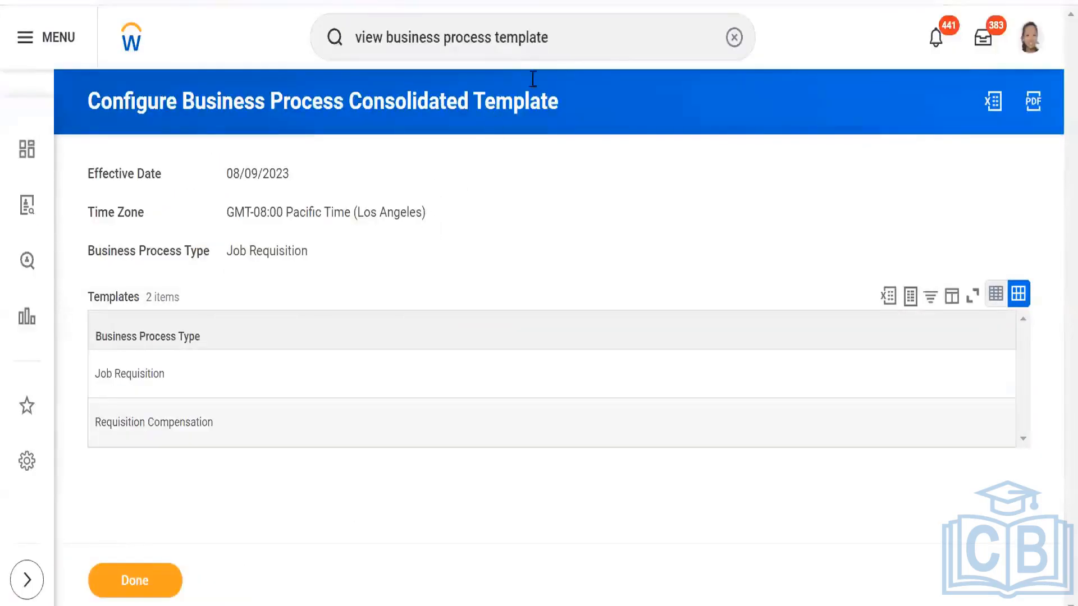
# - Open Create Job Requisition from recent searches and select SKIIMS PVT LTD as the supervisory organization, with Create New Position
pyautogui.click(595, 39)
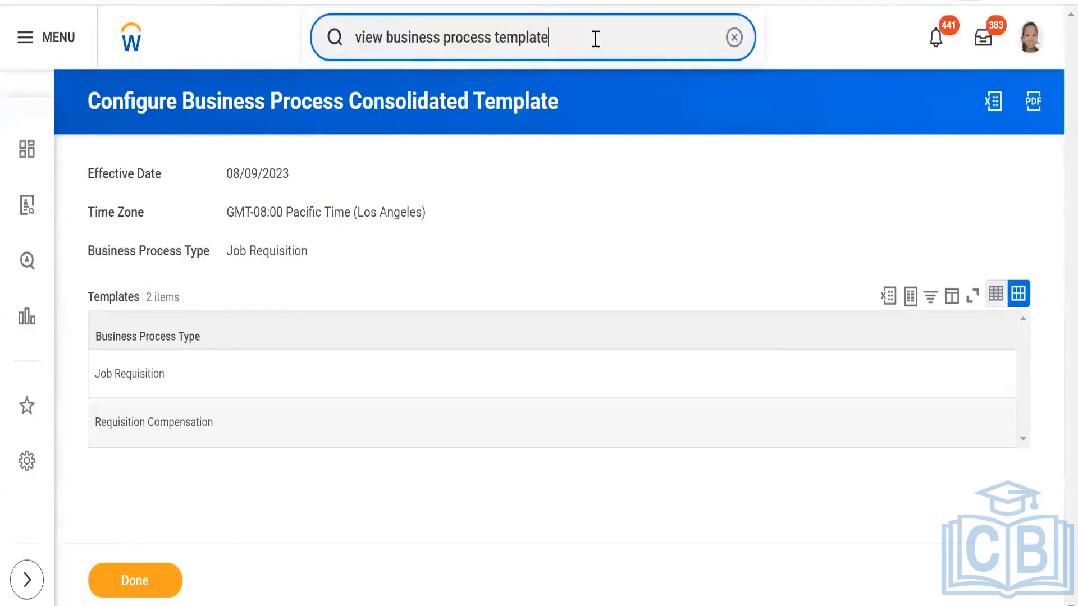
pyautogui.press('BackSpace')
pyautogui.press('BackSpace')
pyautogui.press('BackSpace')
pyautogui.press('BackSpace')
pyautogui.press('BackSpace')
pyautogui.press('BackSpace')
pyautogui.press('BackSpace')
pyautogui.press('BackSpace')
pyautogui.press('BackSpace')
pyautogui.press('BackSpace')
pyautogui.press('BackSpace')
pyautogui.press('BackSpace')
pyautogui.press('BackSpace')
pyautogui.press('BackSpace')
pyautogui.press('BackSpace')
pyautogui.press('BackSpace')
pyautogui.press('BackSpace')
pyautogui.press('BackSpace')
pyautogui.press('BackSpace')
pyautogui.press('BackSpace')
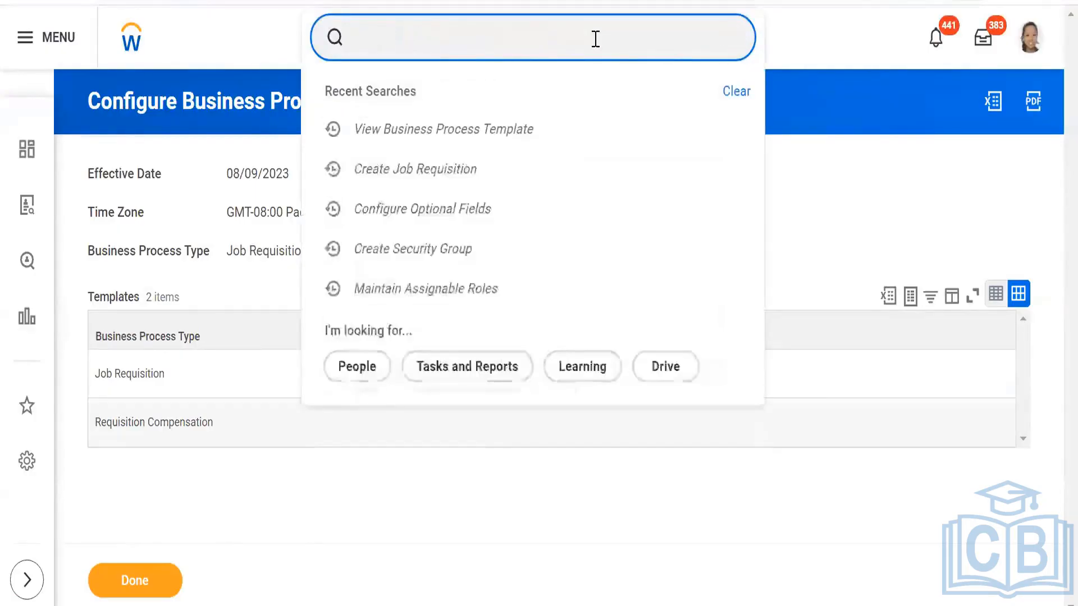
pyautogui.click(413, 171)
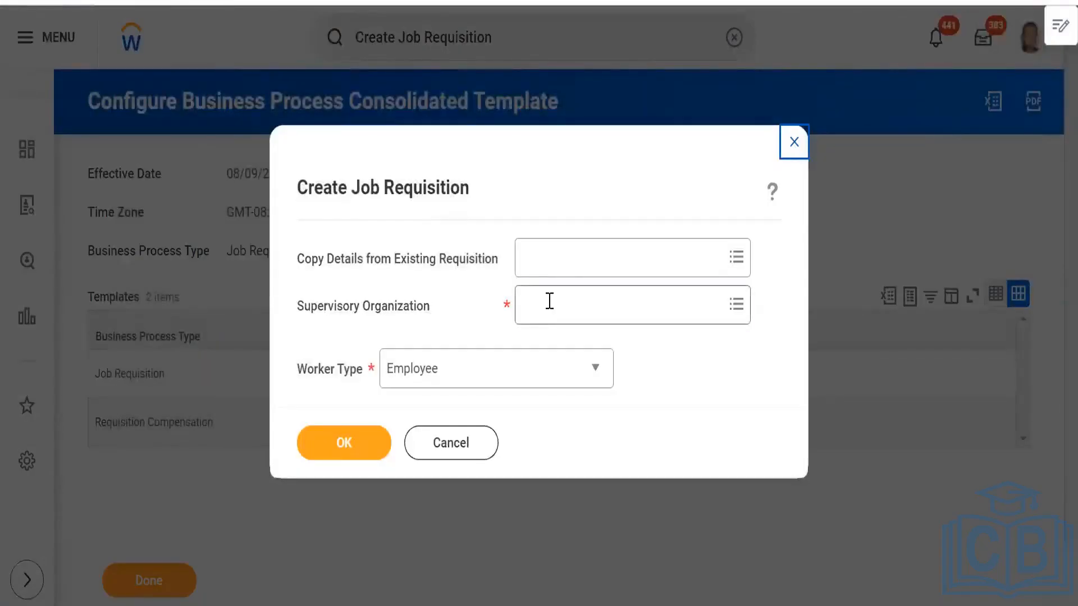
pyautogui.click(550, 301)
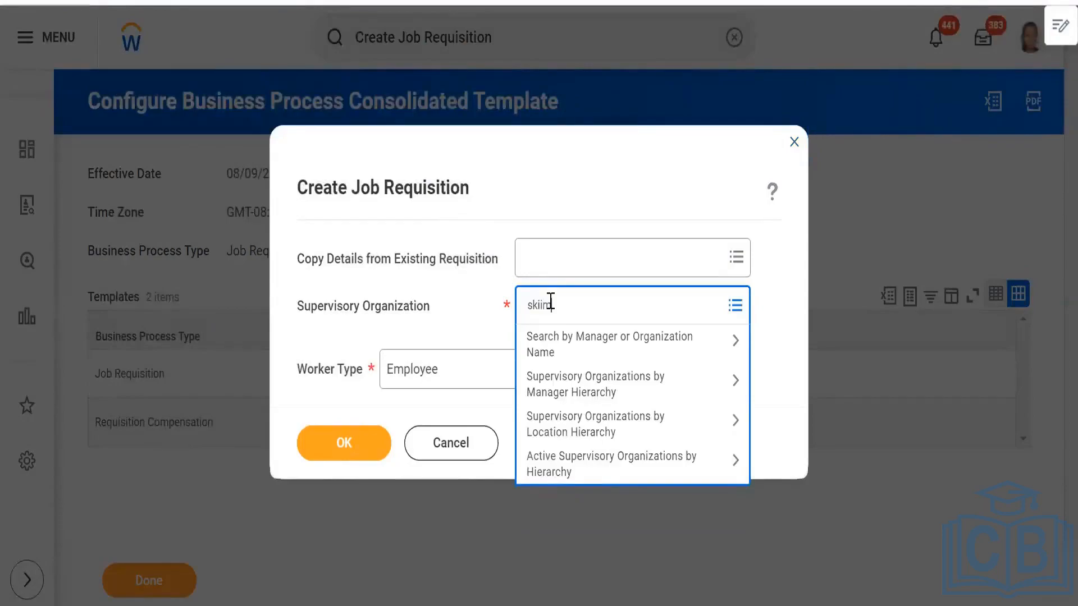
pyautogui.press('Return')
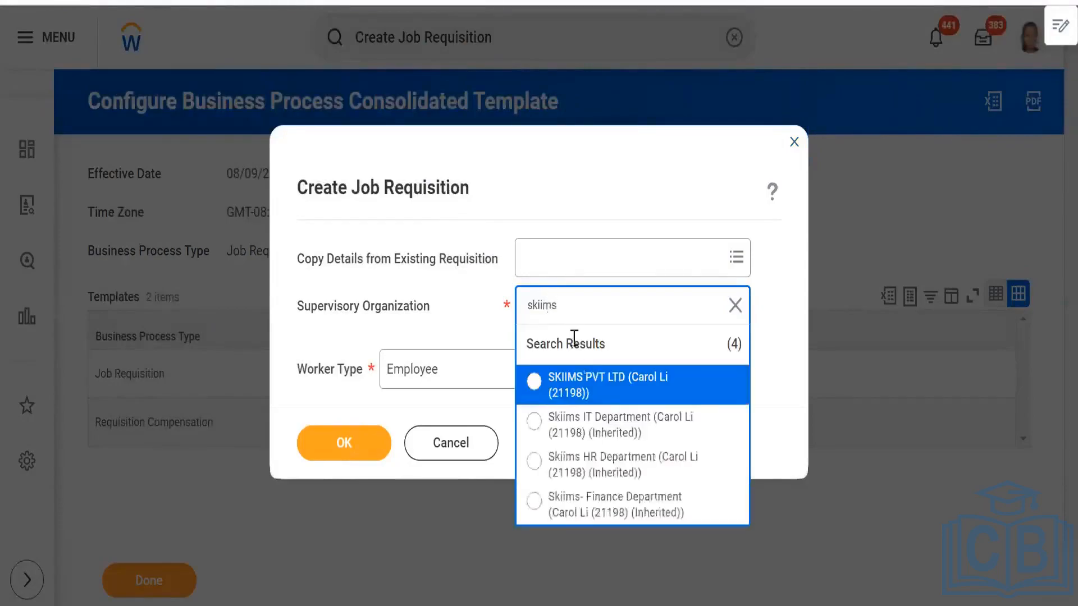
pyautogui.click(590, 393)
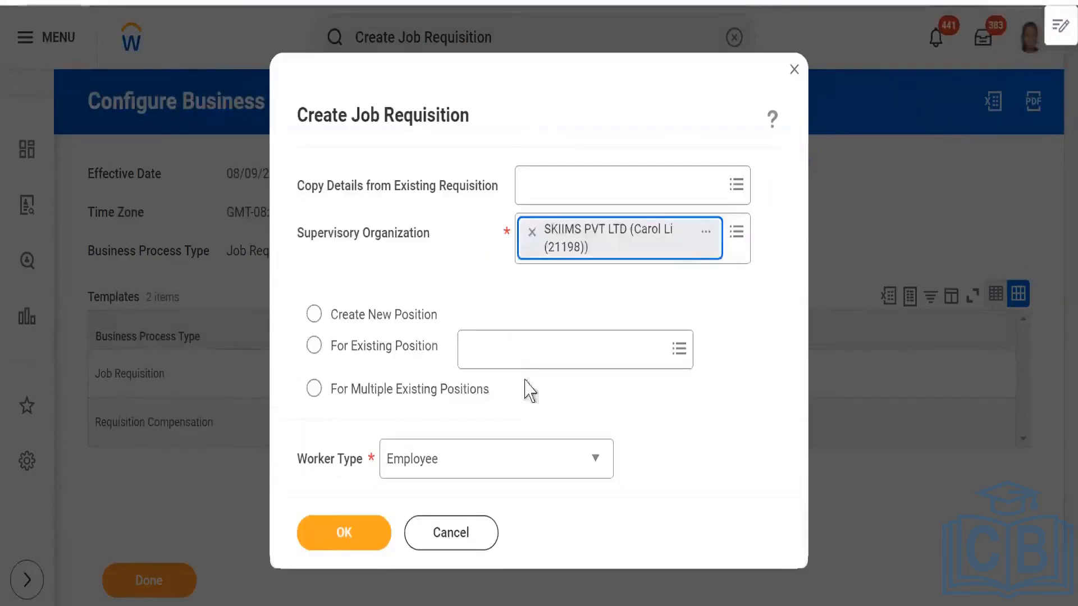
pyautogui.click(314, 313)
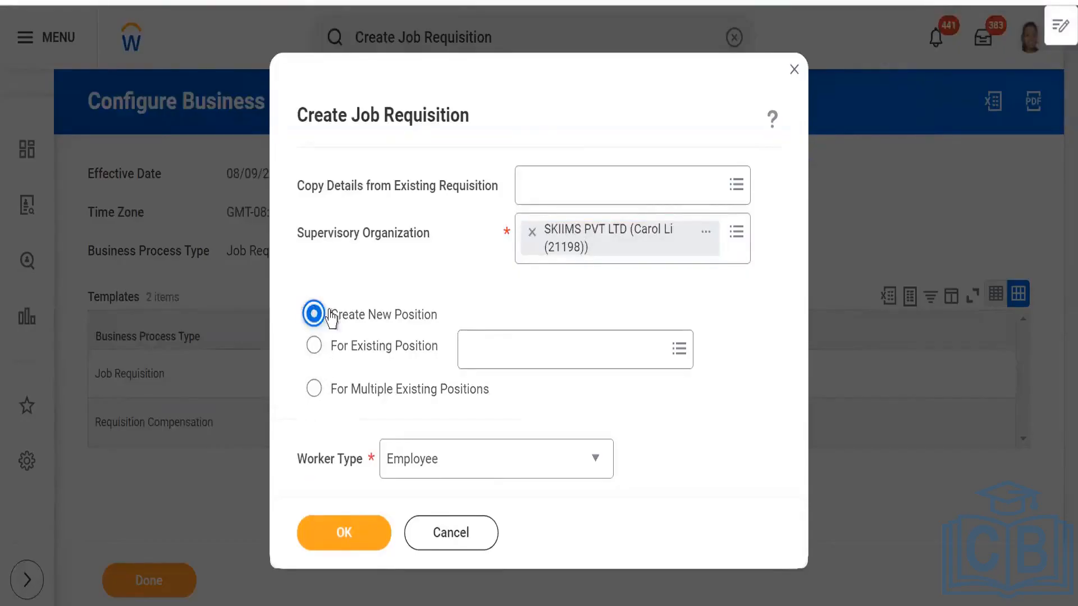
pyautogui.click(561, 362)
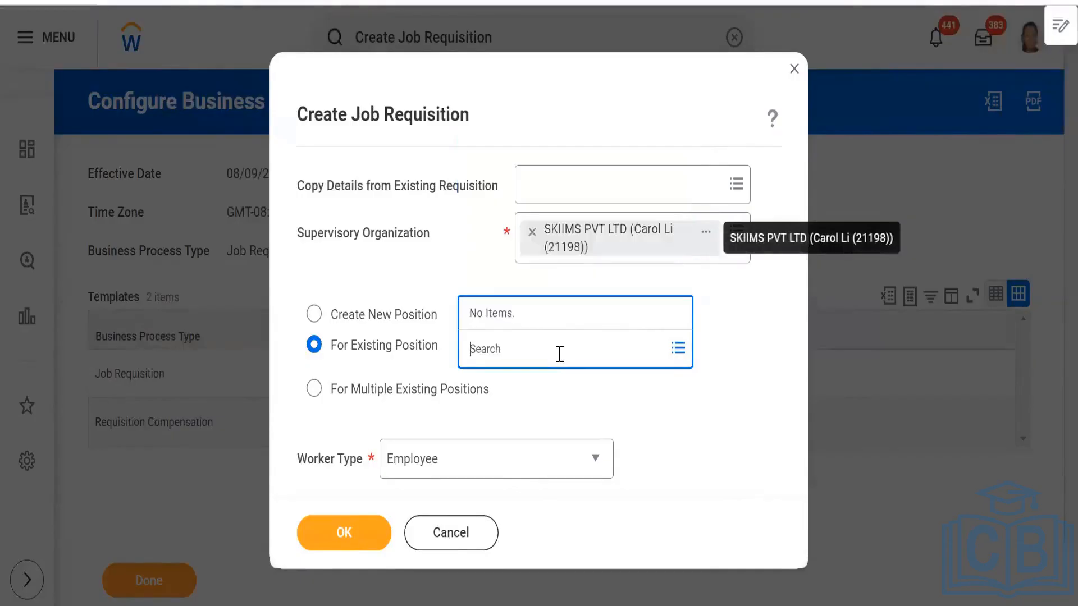
pyautogui.write('s')
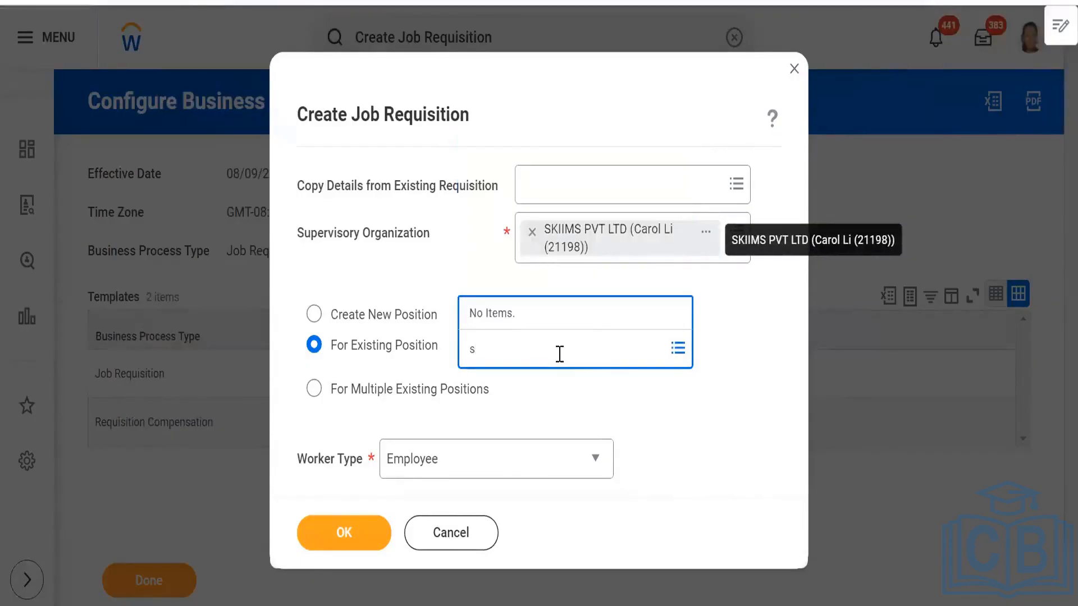
pyautogui.click(316, 318)
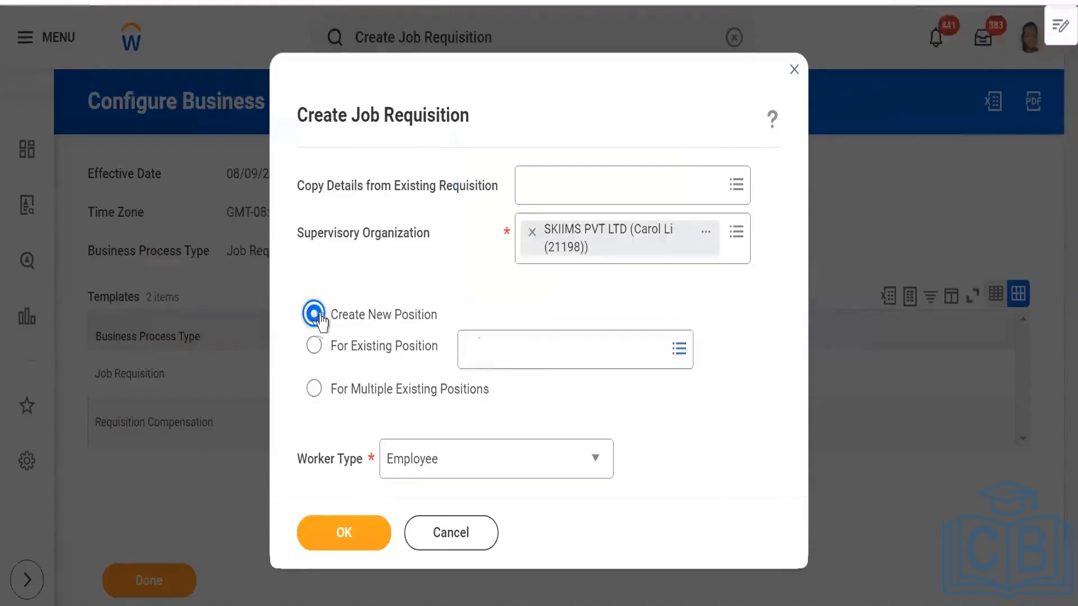
pyautogui.click(542, 346)
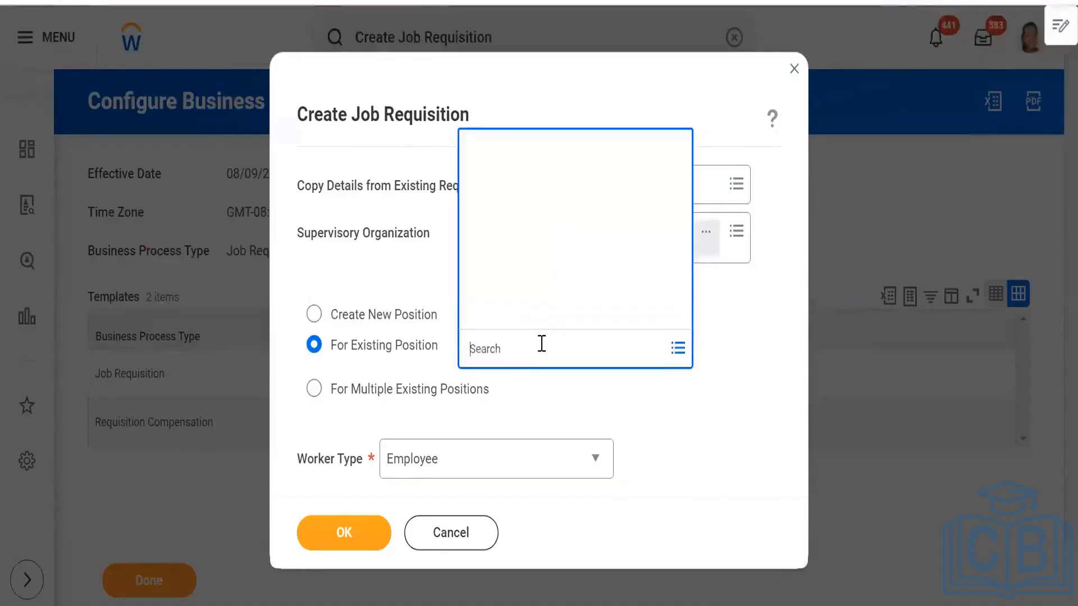
pyautogui.click(316, 314)
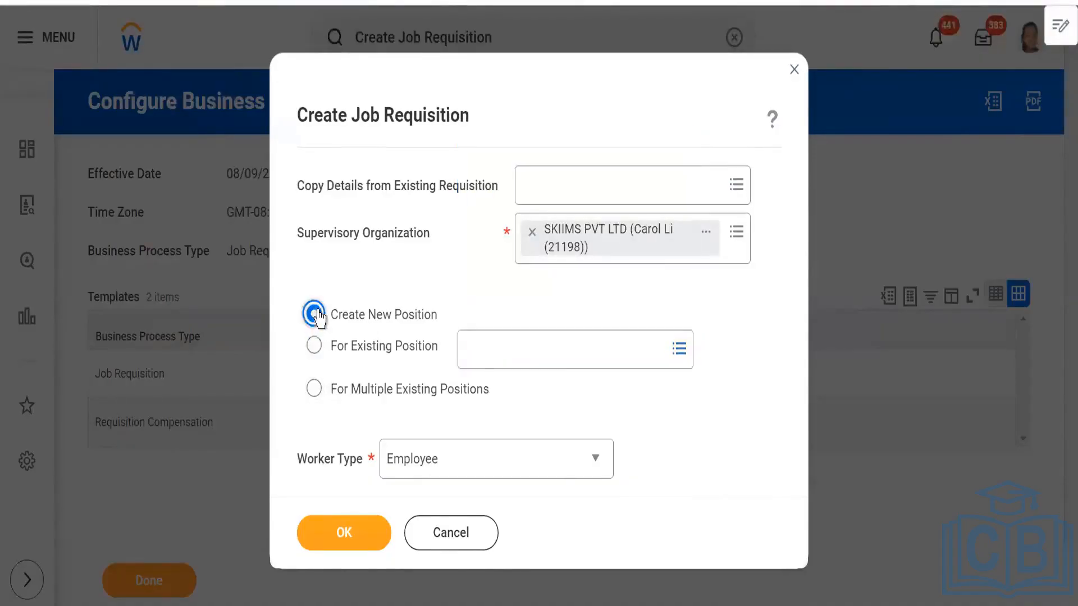
# - Continue to Recruiting Information in the job requisition, dismiss the job openings pop-up, and view the list of requisition sections
pyautogui.click(338, 542)
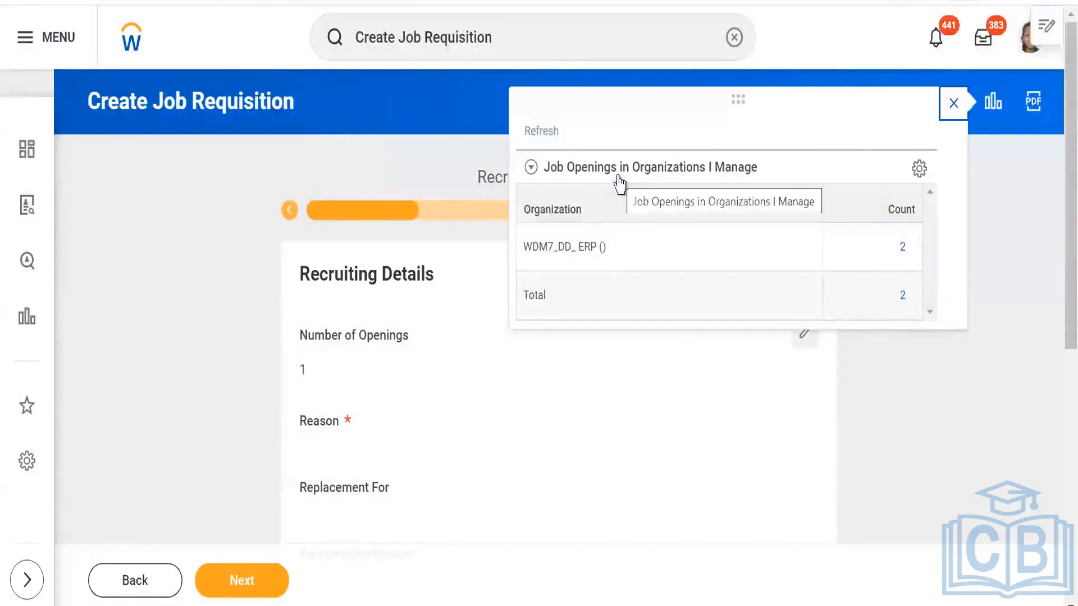
pyautogui.click(954, 105)
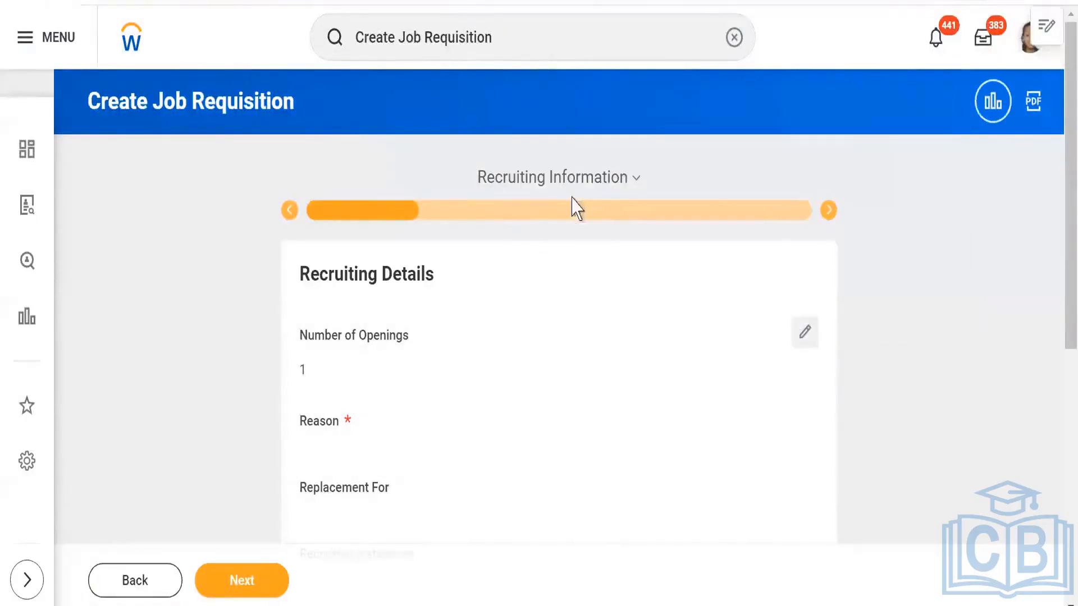
pyautogui.click(593, 187)
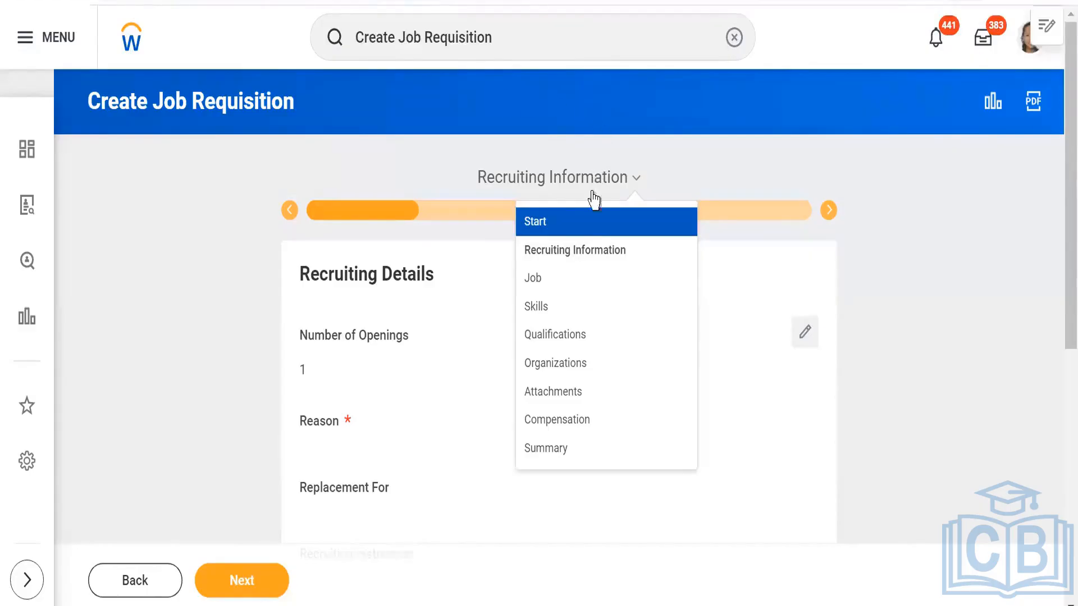
# - Open View Business Process Template from recent searches and run it for the Job Requisition business process type
pyautogui.click(734, 38)
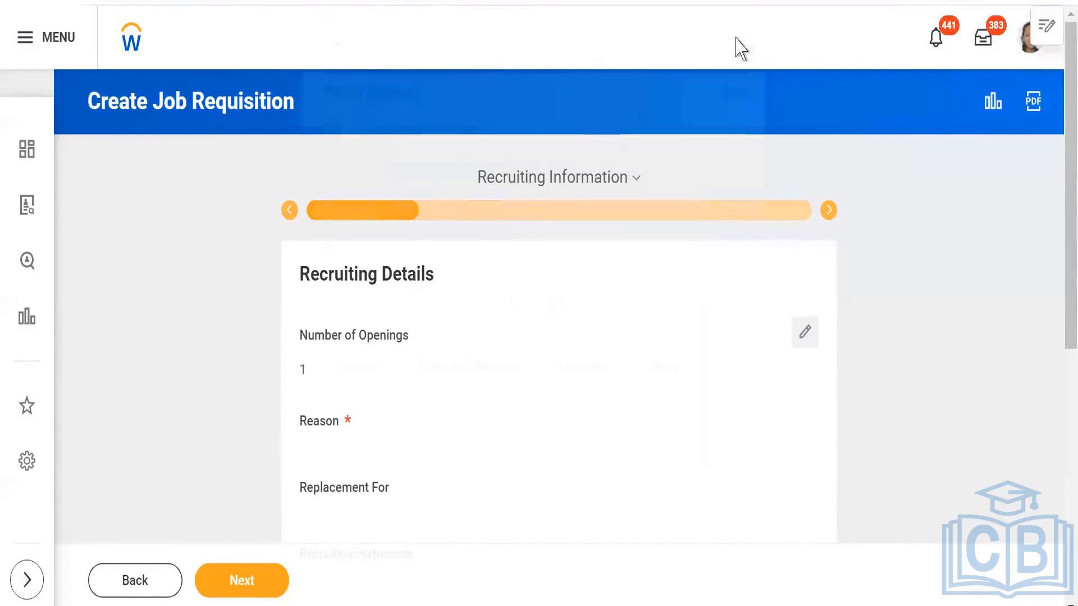
pyautogui.click(441, 37)
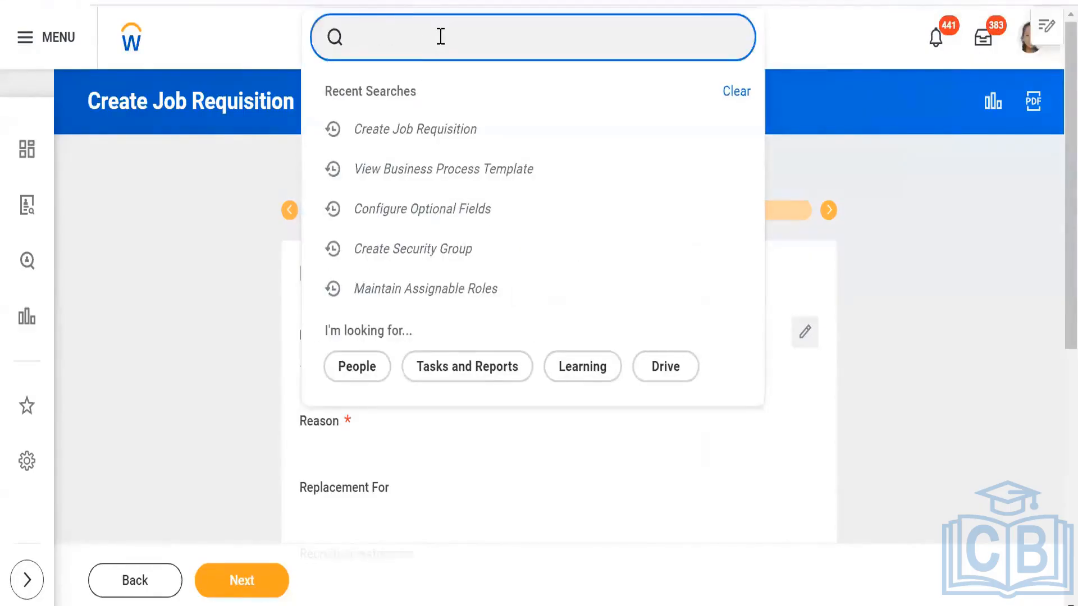
pyautogui.click(435, 169)
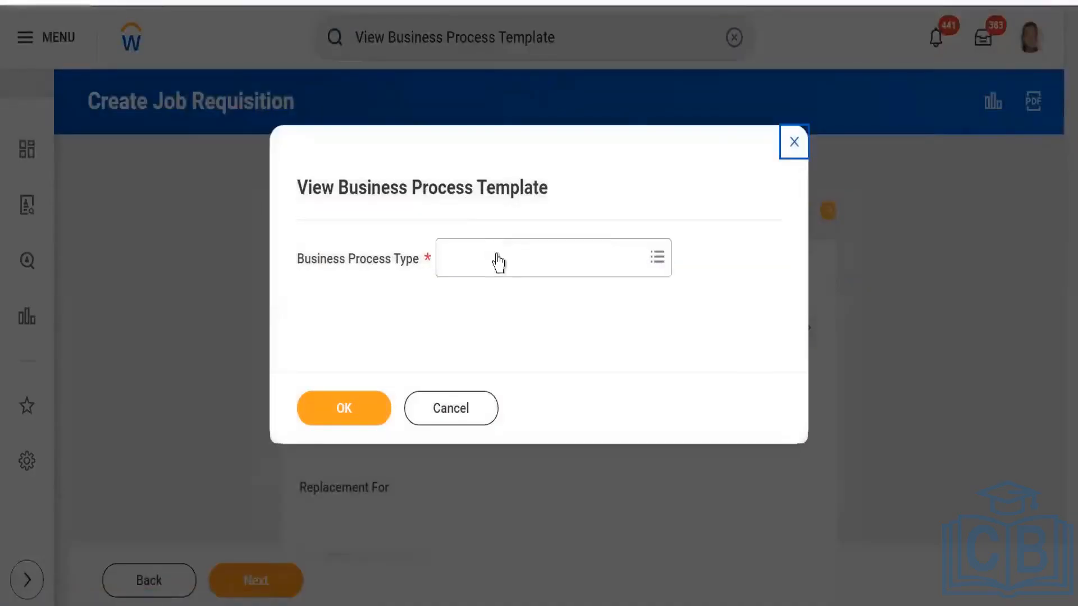
pyautogui.click(497, 261)
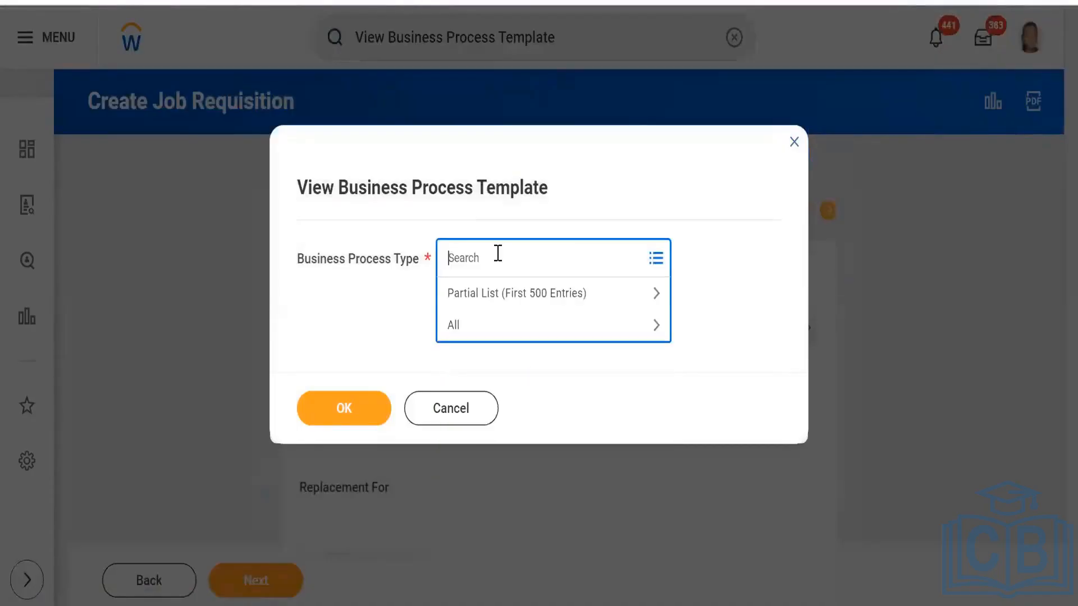
pyautogui.write('job requi')
pyautogui.press('Return')
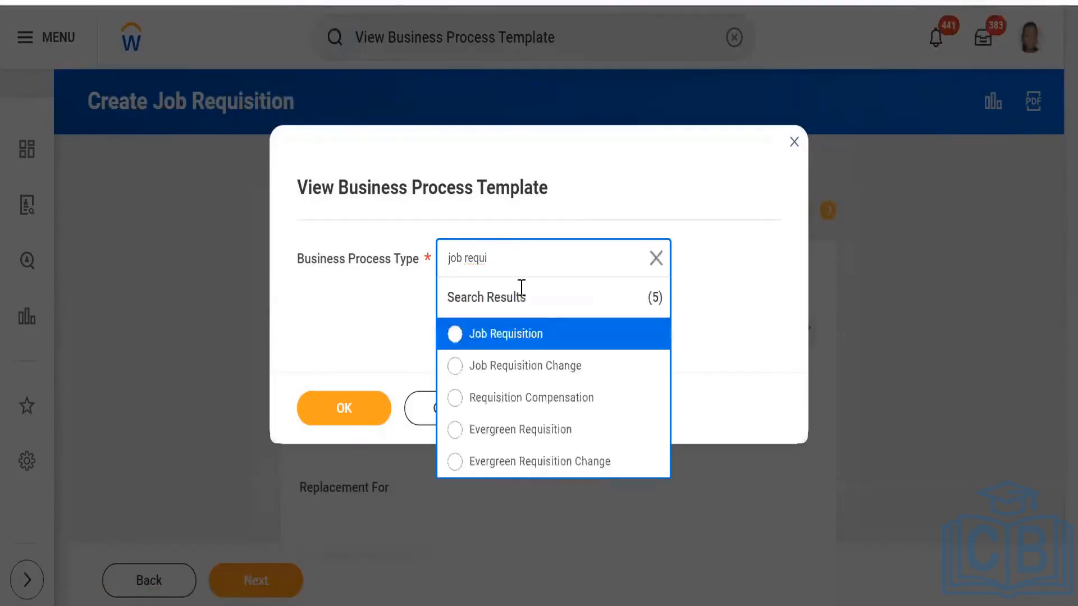
pyautogui.click(523, 340)
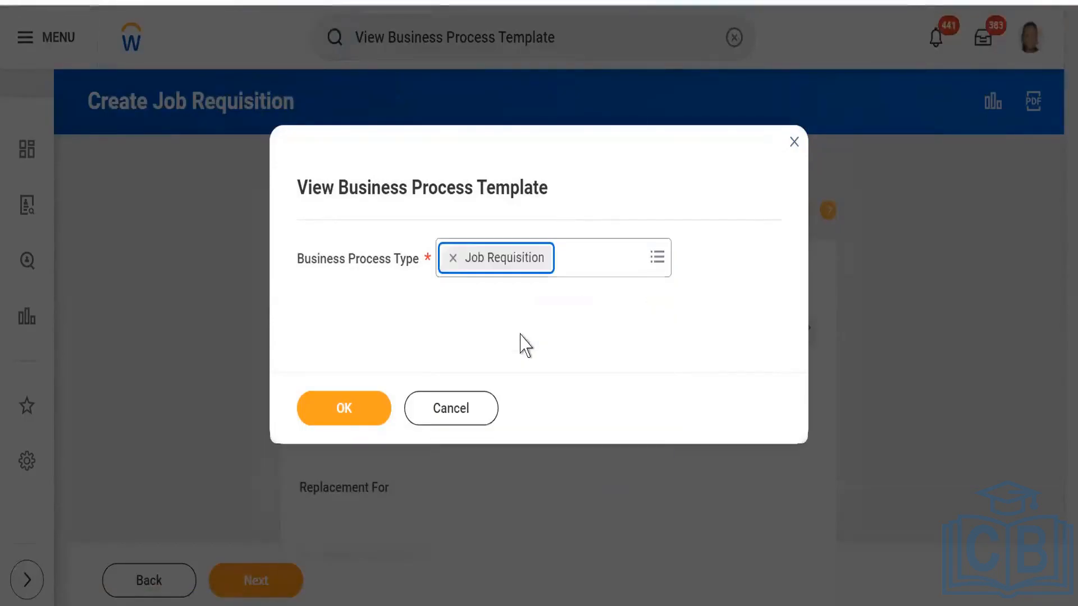
pyautogui.click(328, 416)
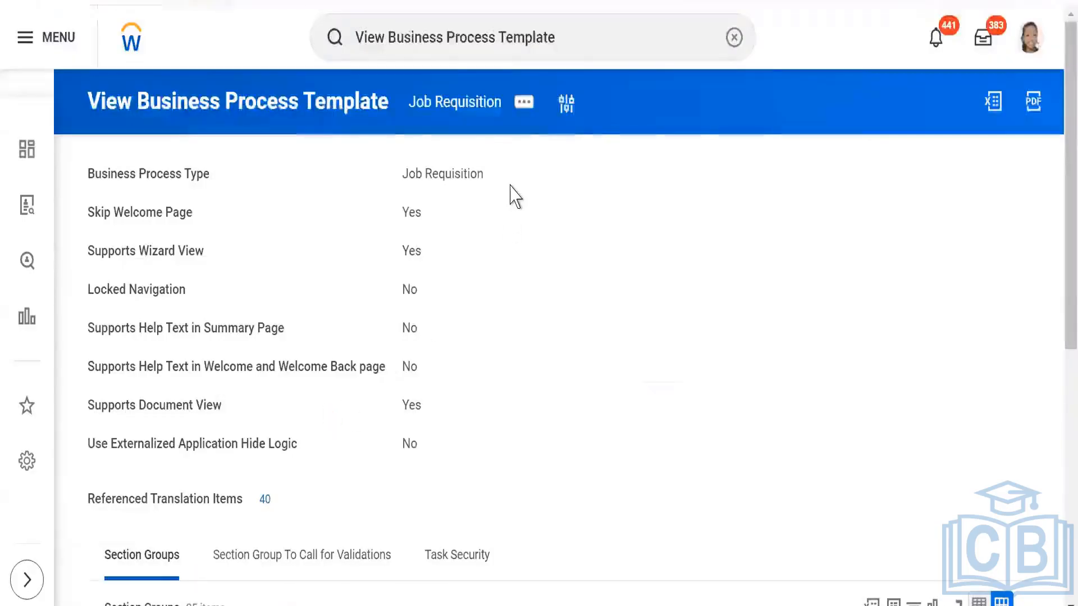
# - In the Job Requisition consolidated template configuration, keep the preset effective date and time zone, remove Requisition Compensation, and save
pyautogui.moveTo(496, 187)
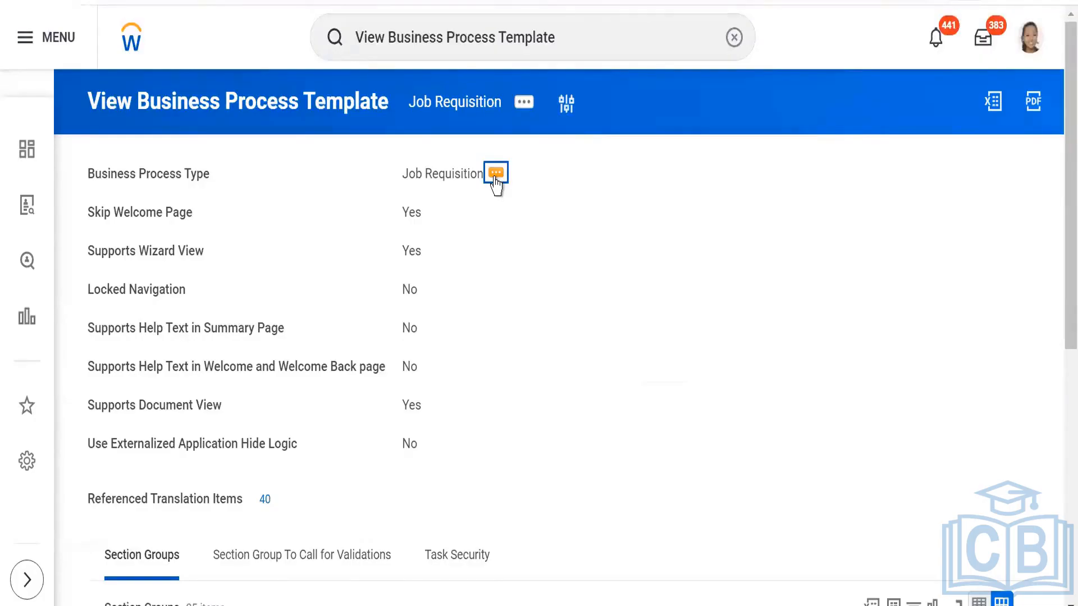
pyautogui.click(495, 175)
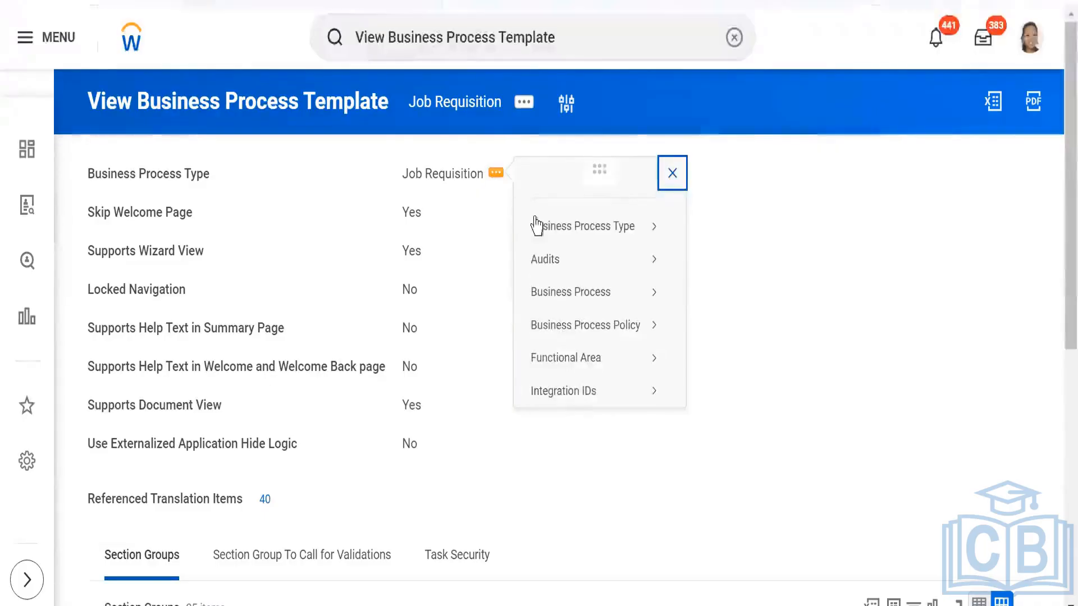
pyautogui.moveTo(556, 230)
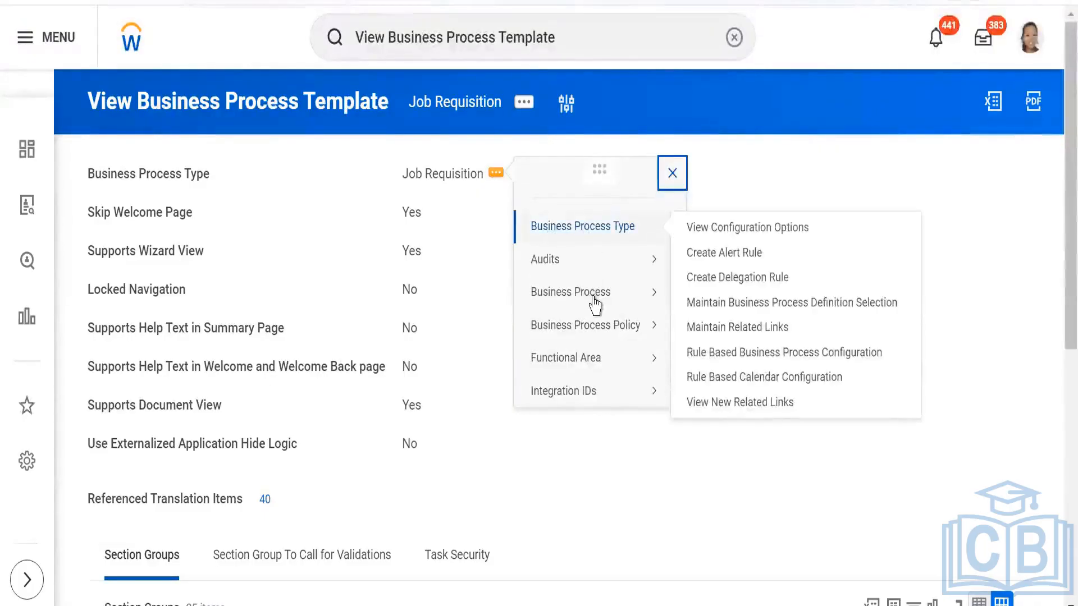
pyautogui.moveTo(588, 296)
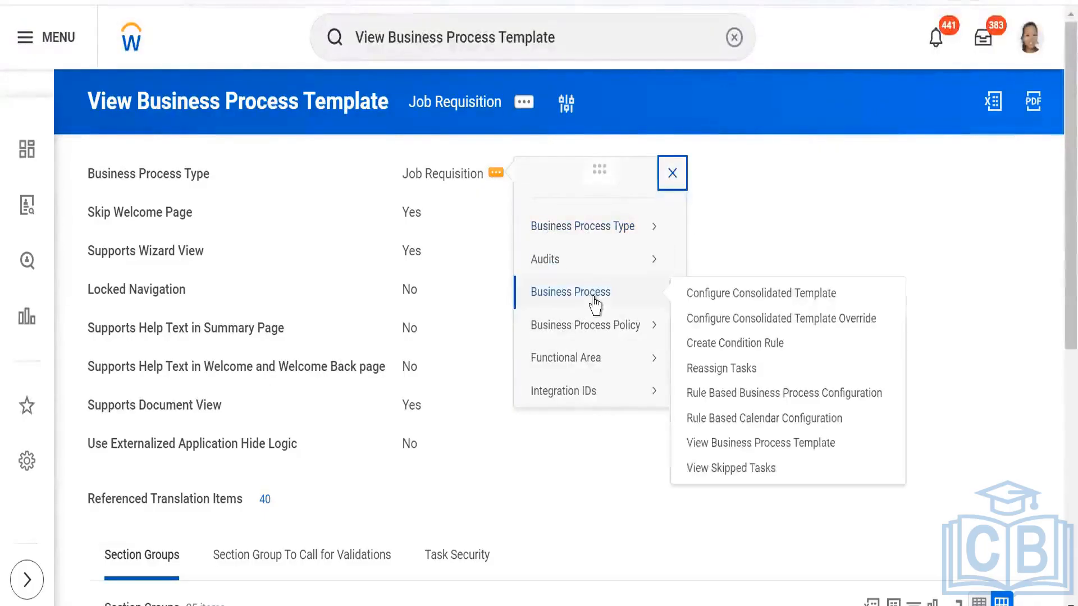
pyautogui.click(728, 302)
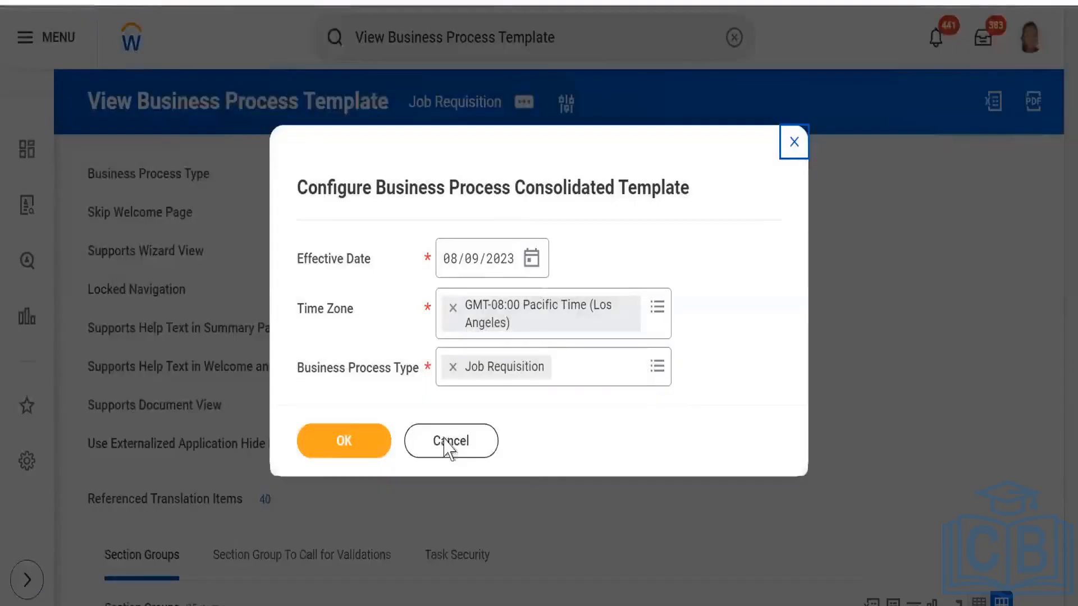
pyautogui.click(341, 447)
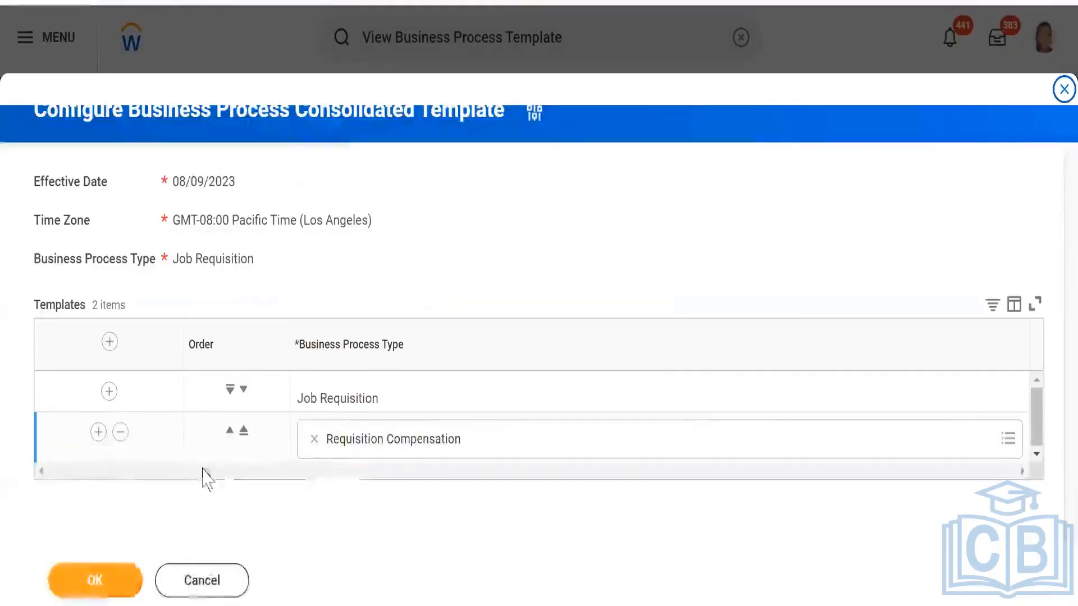
pyautogui.click(120, 432)
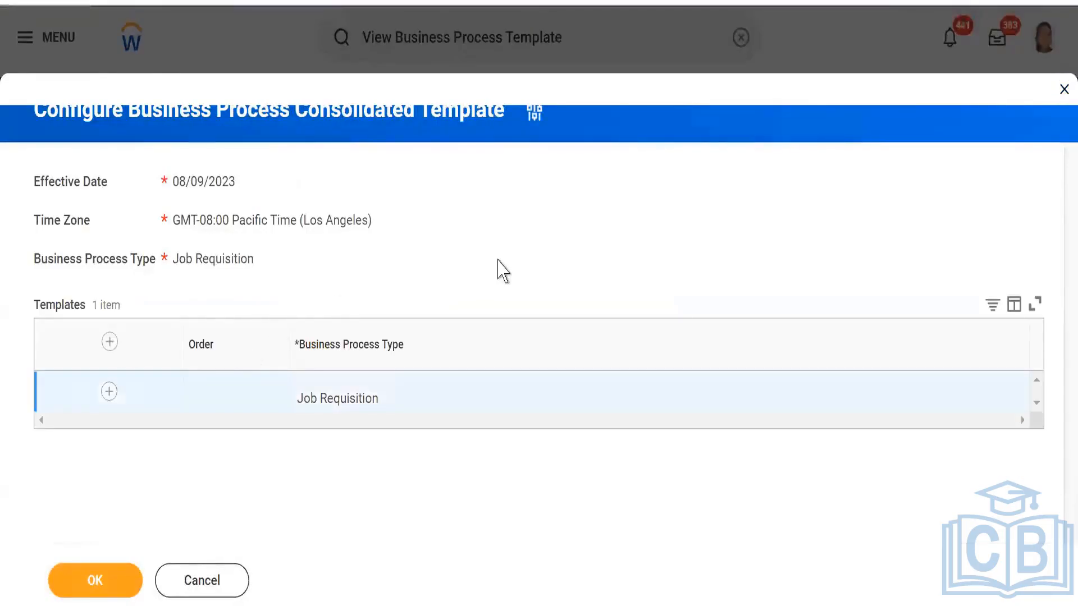
pyautogui.click(100, 589)
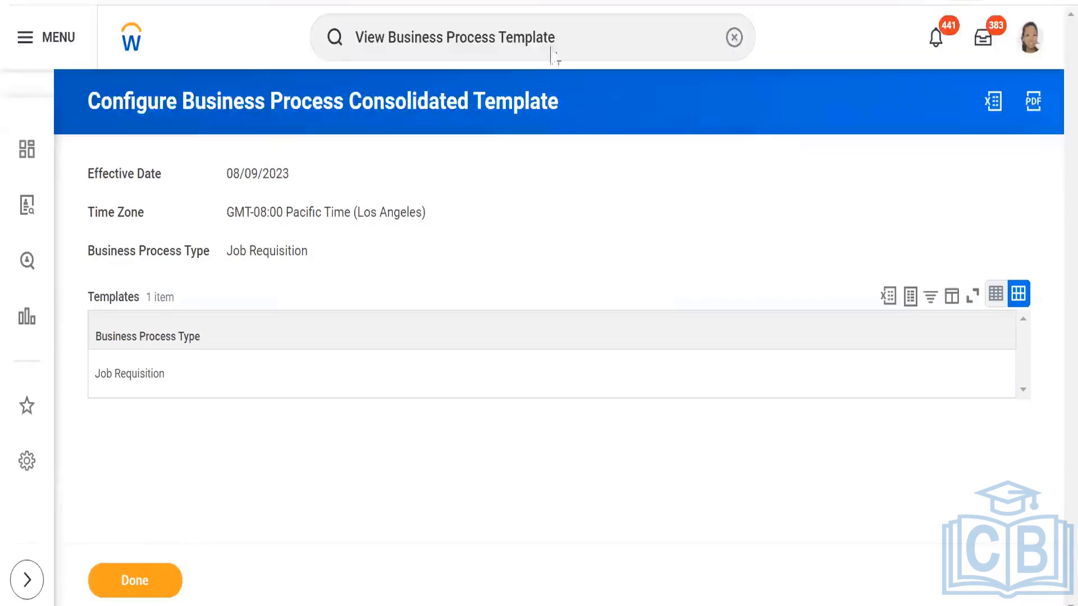
# - Start another Create Job Requisition task with SKIIMS PVT LTD as the supervisory organization
pyautogui.click(733, 37)
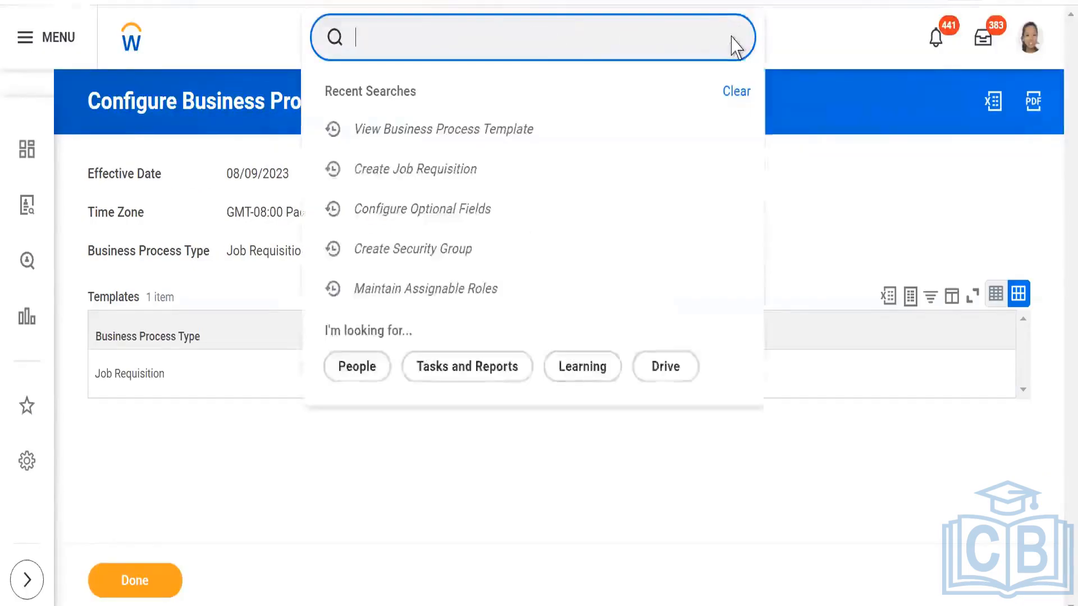
pyautogui.click(424, 178)
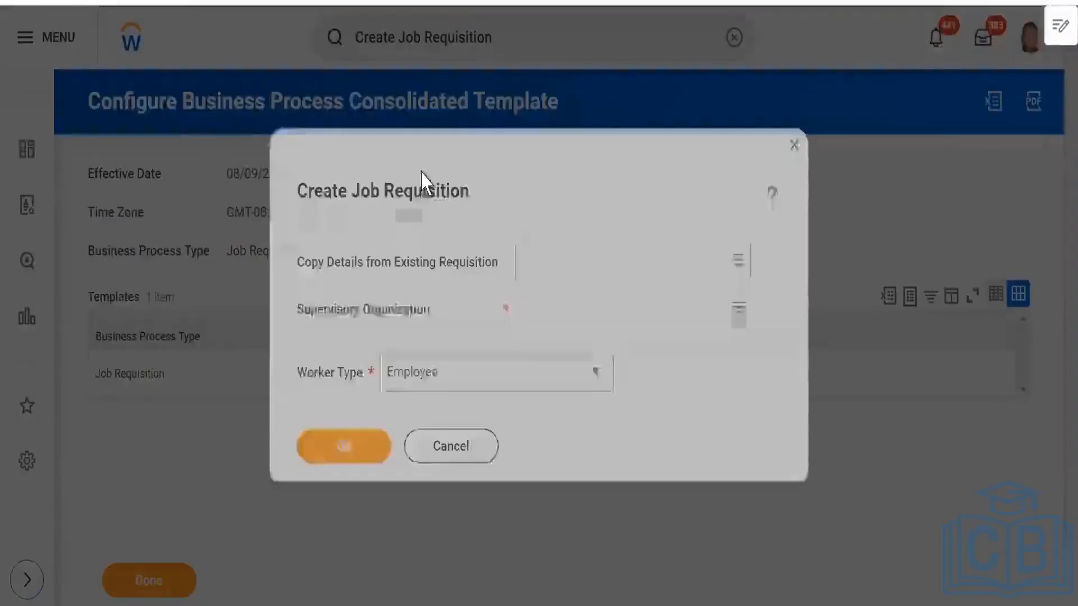
pyautogui.click(561, 305)
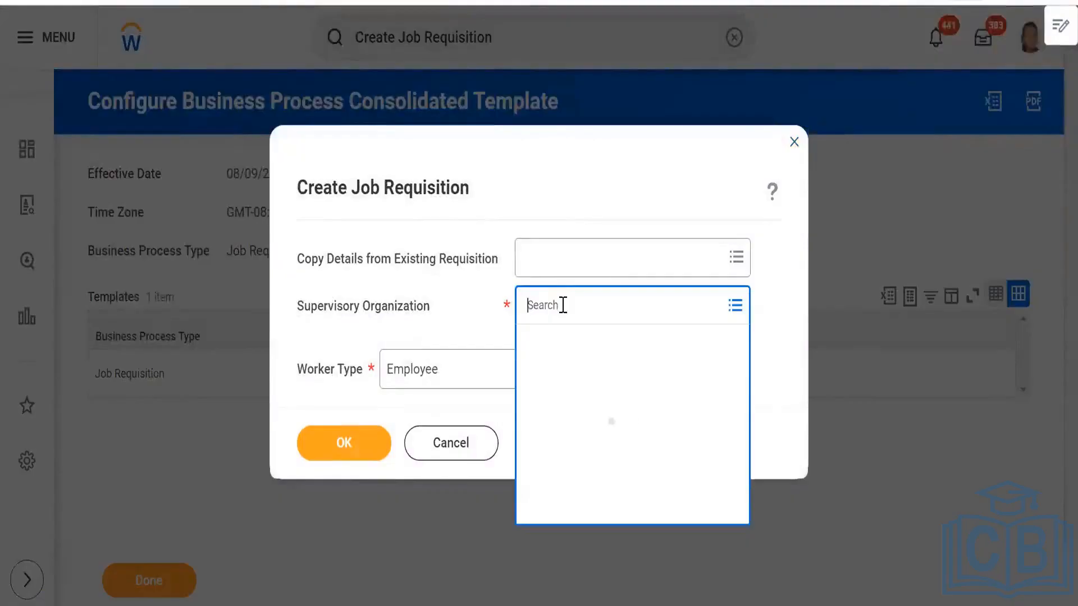
pyautogui.write('skiim')
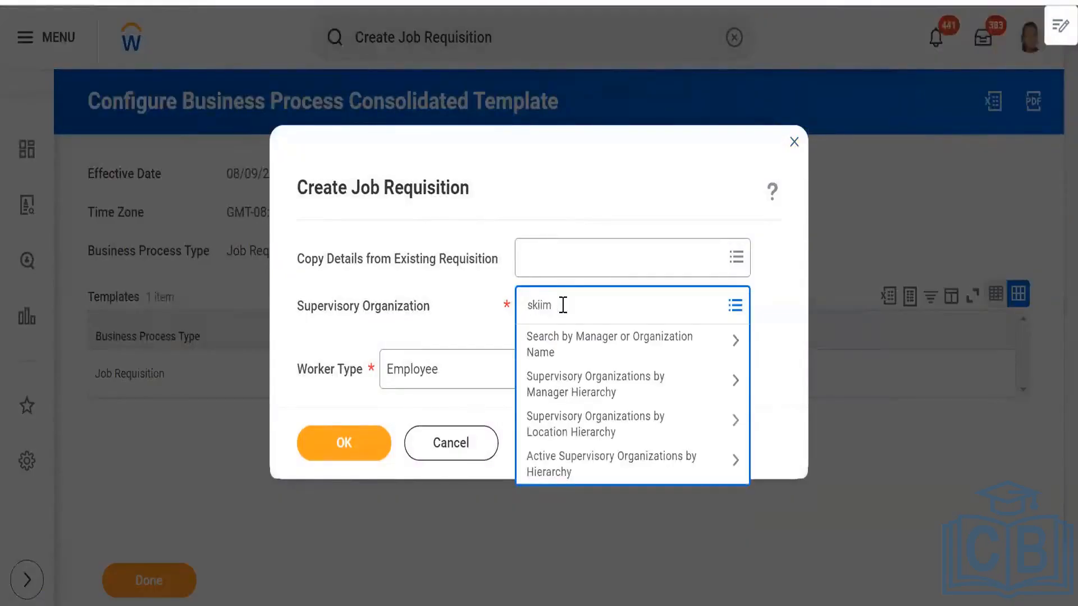
pyautogui.press('Return')
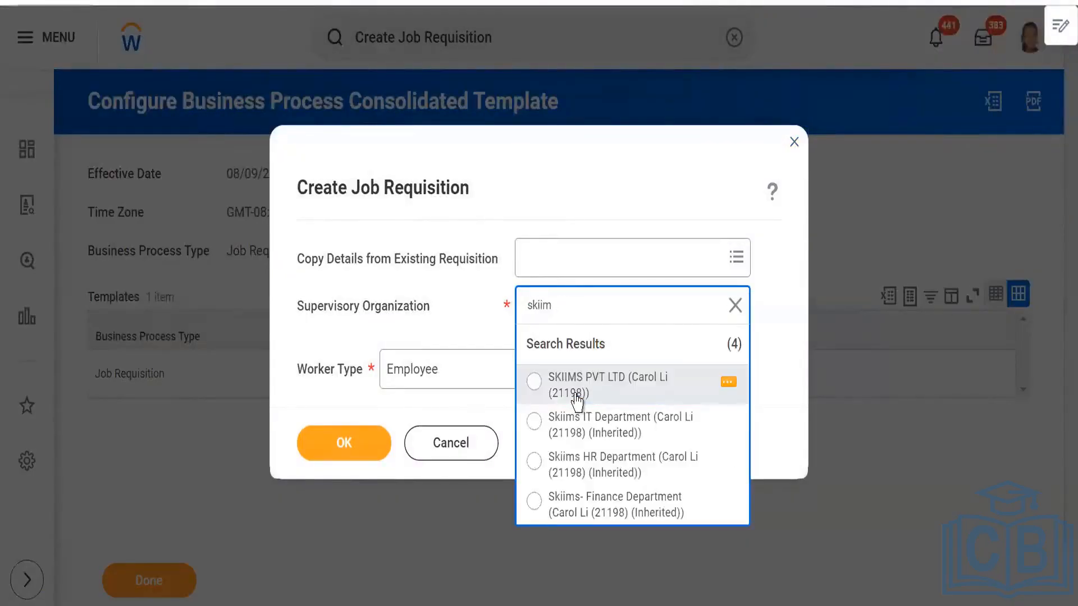
pyautogui.click(577, 395)
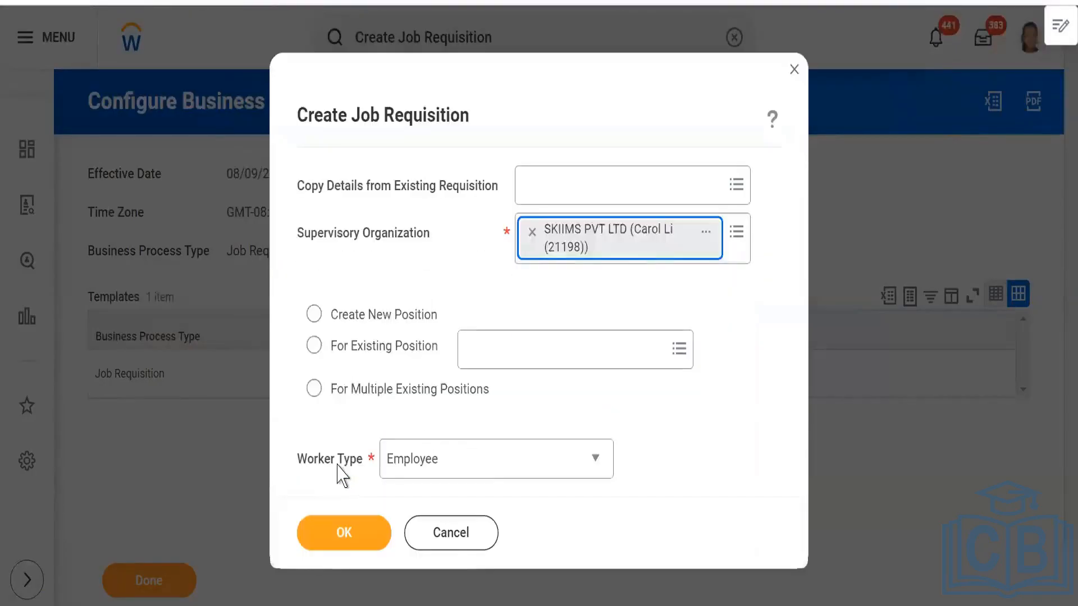
# - Select Create New Position, continue into the requisition, and open the section list from Recruiting Information
pyautogui.click(346, 539)
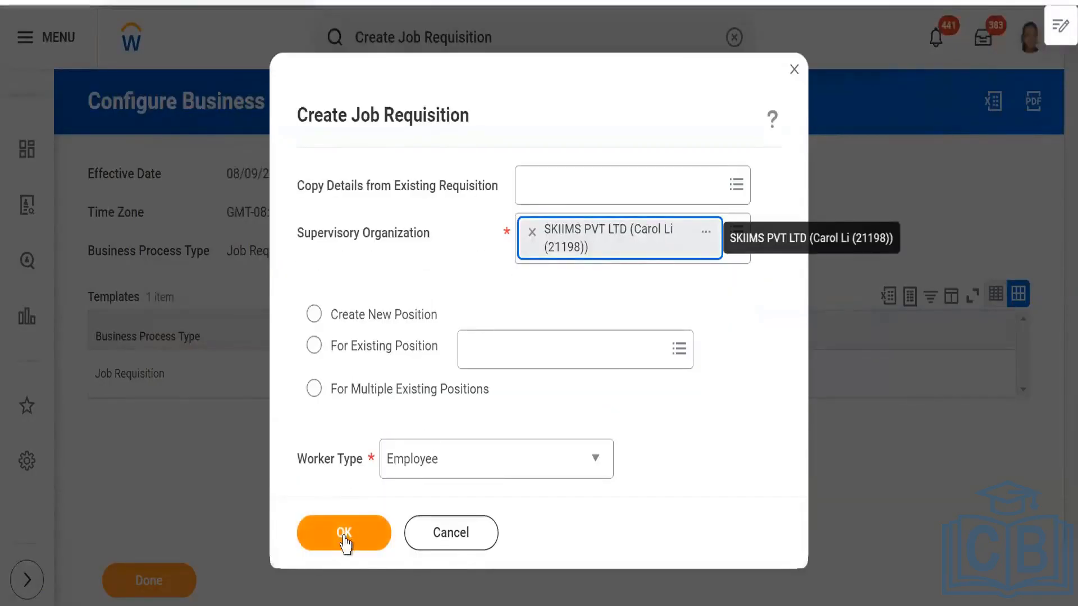
pyautogui.click(314, 309)
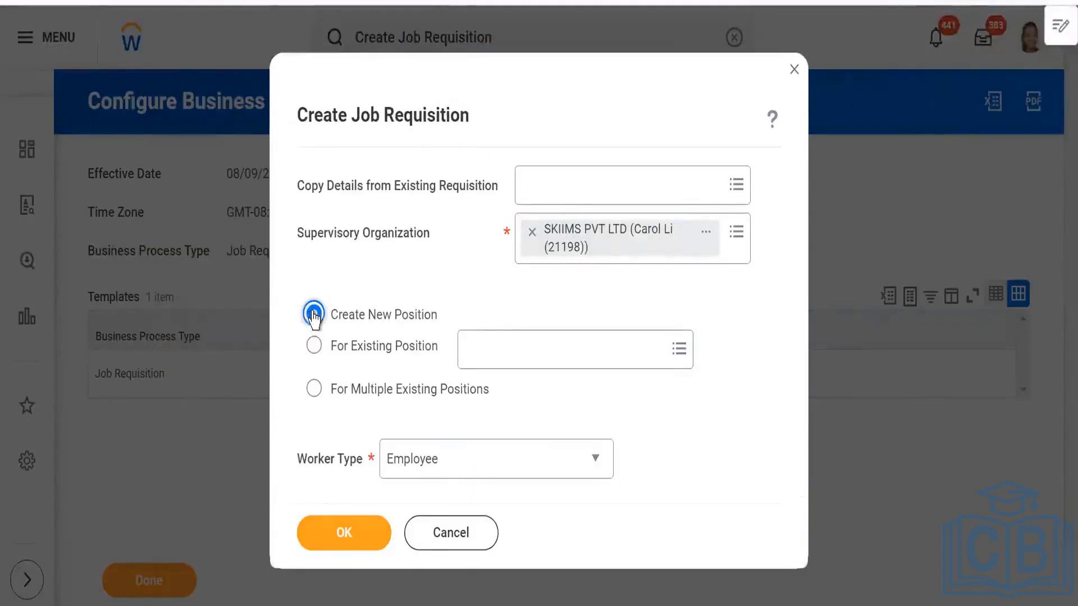
pyautogui.click(344, 537)
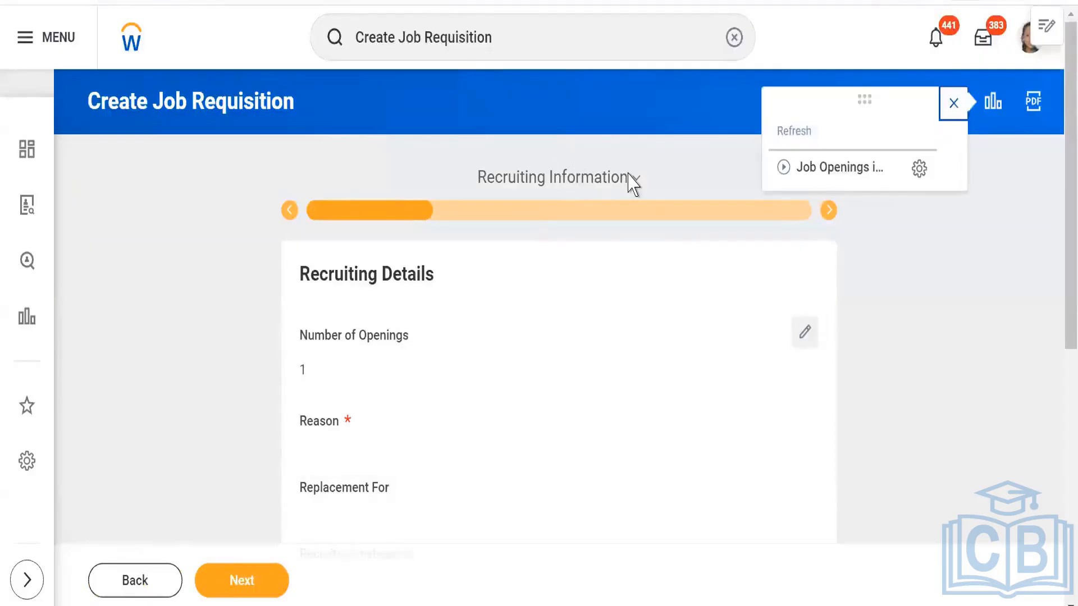
pyautogui.click(635, 182)
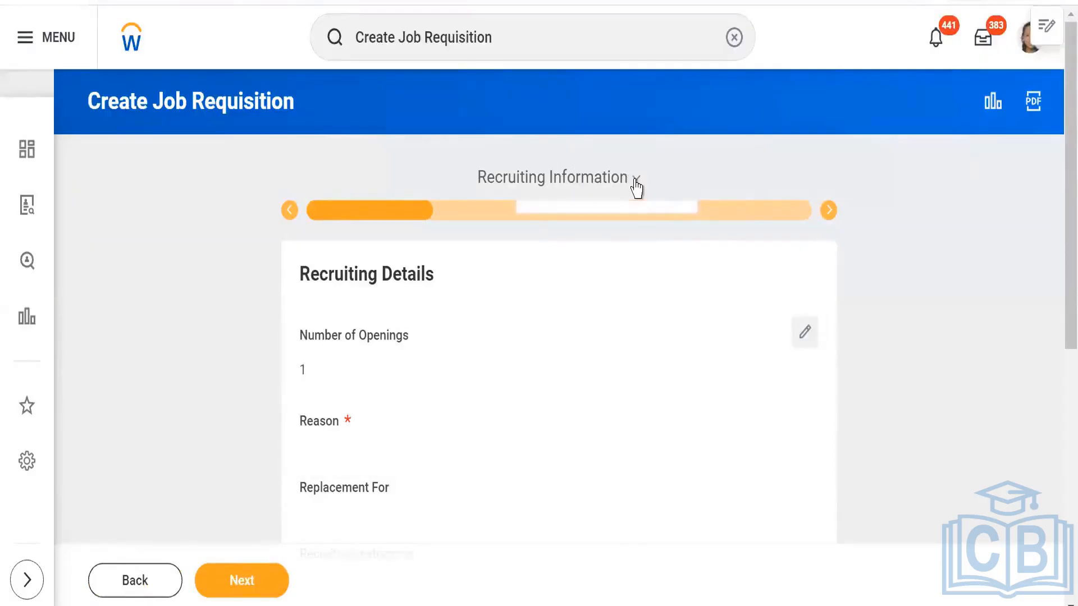
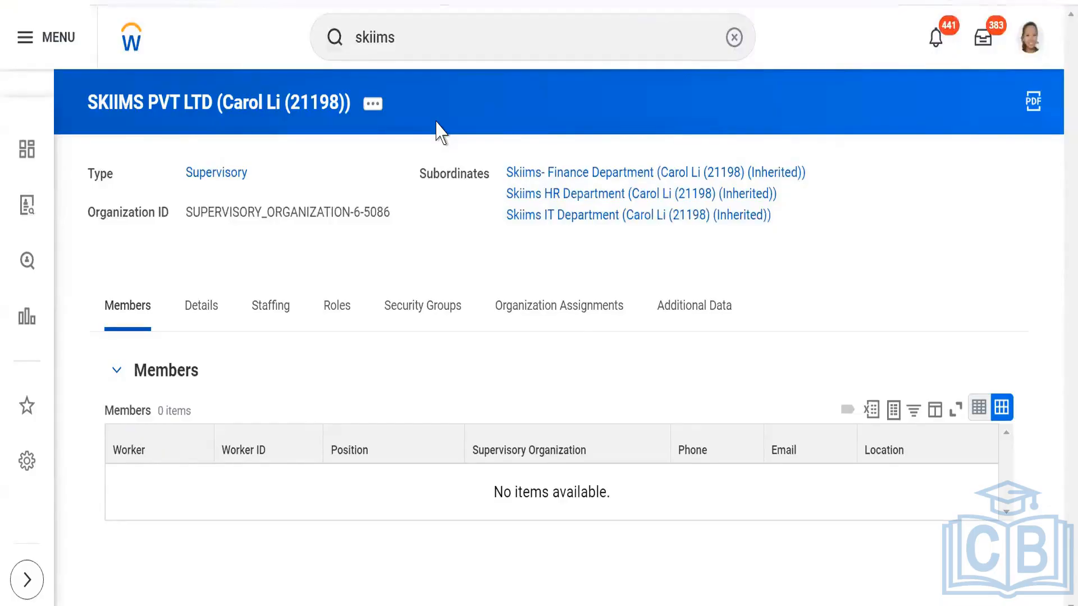
# - Search for BP:skiims, open the Job Requisition definition for SKIIMS PVT LTD, and review its business process steps
pyautogui.click(421, 44)
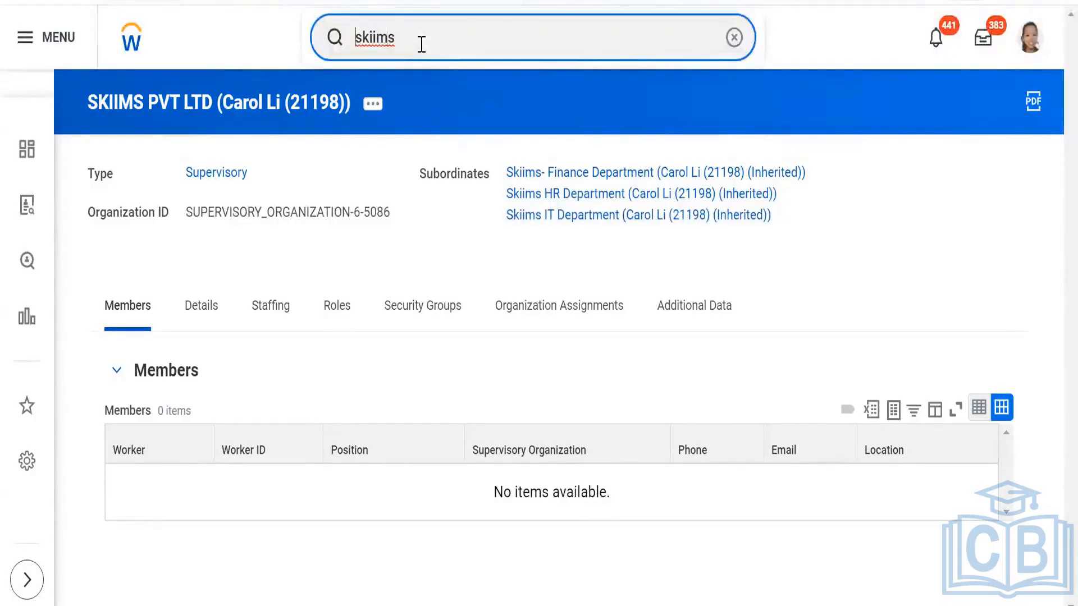
pyautogui.write('BP')
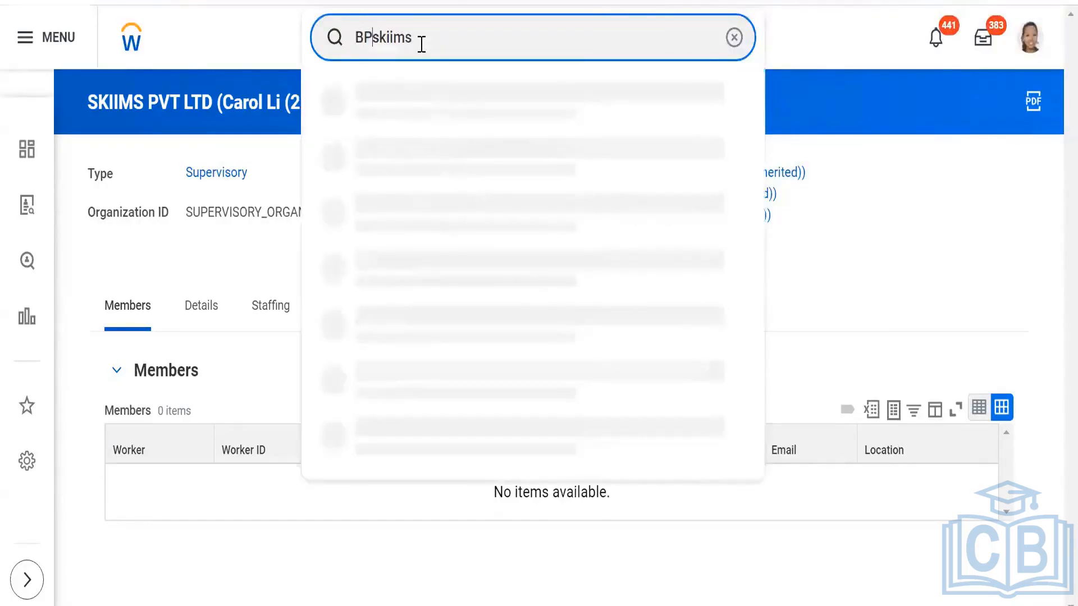
pyautogui.write(':')
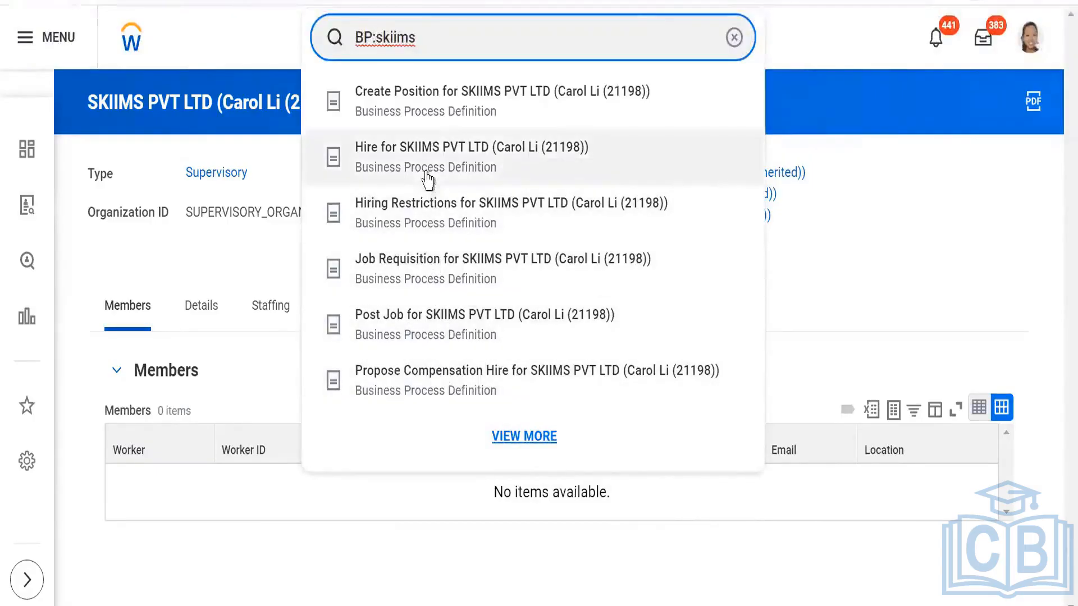
pyautogui.click(412, 270)
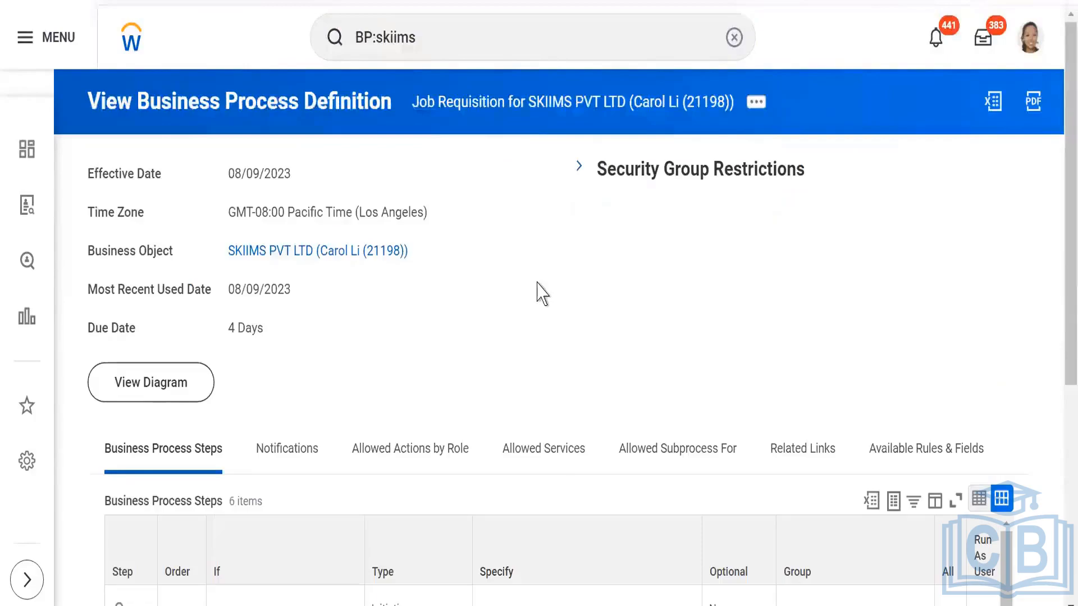
pyautogui.scroll(-6, 537, 292)
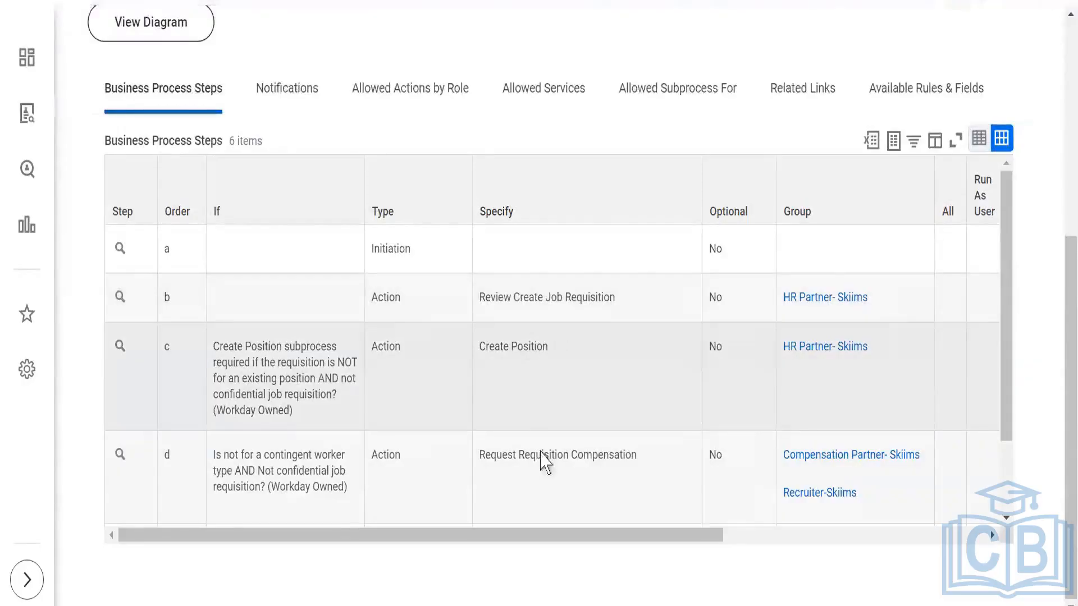
pyautogui.scroll(-2, 547, 449)
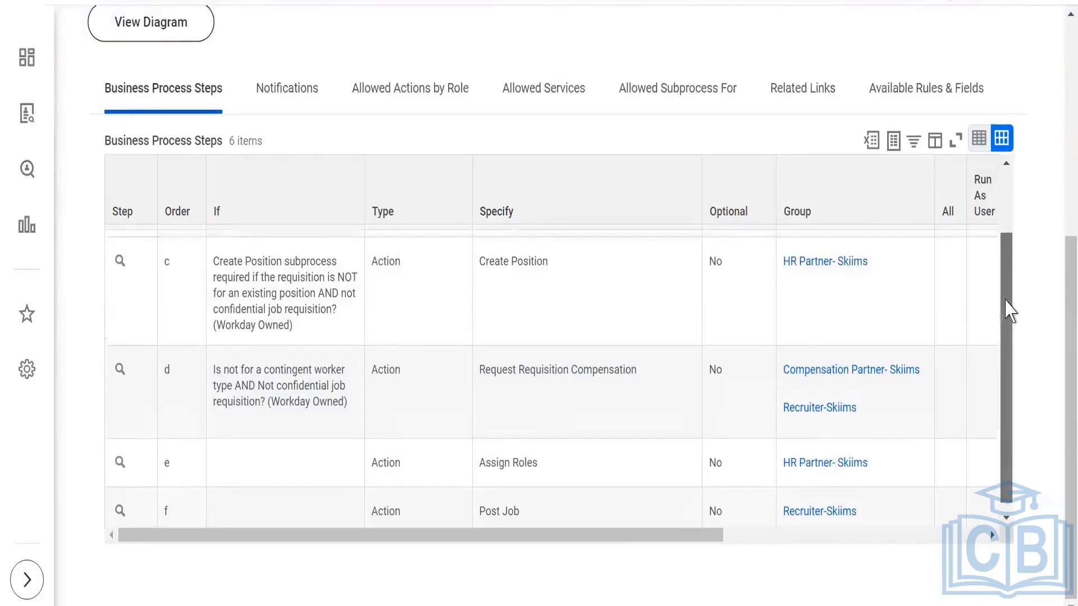
# - Open the business process policy of the Job Requisition definition for editing
pyautogui.scroll(8, 1005, 306)
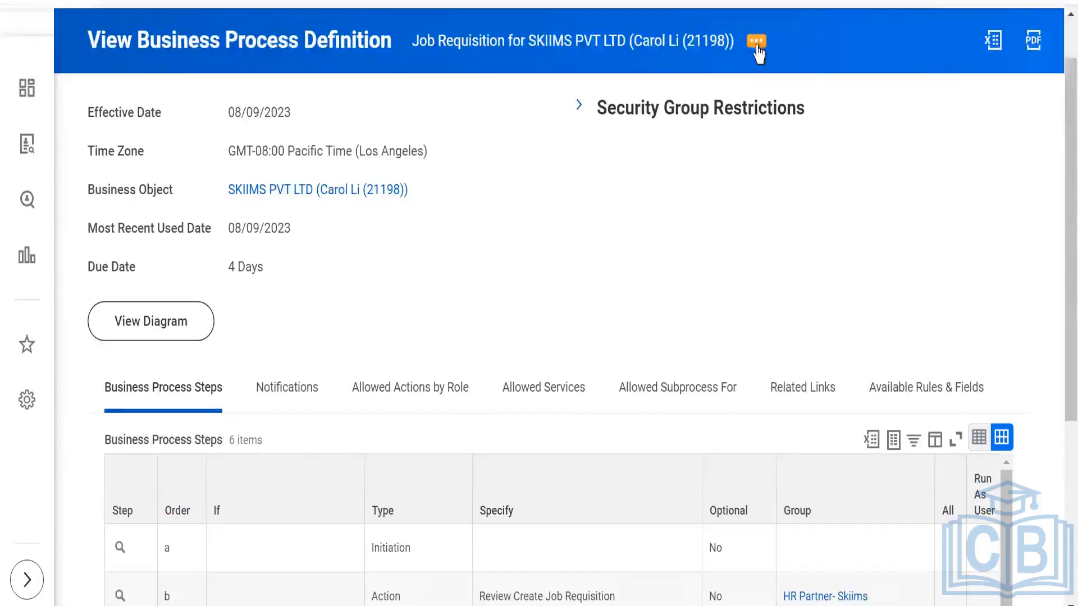
pyautogui.click(752, 52)
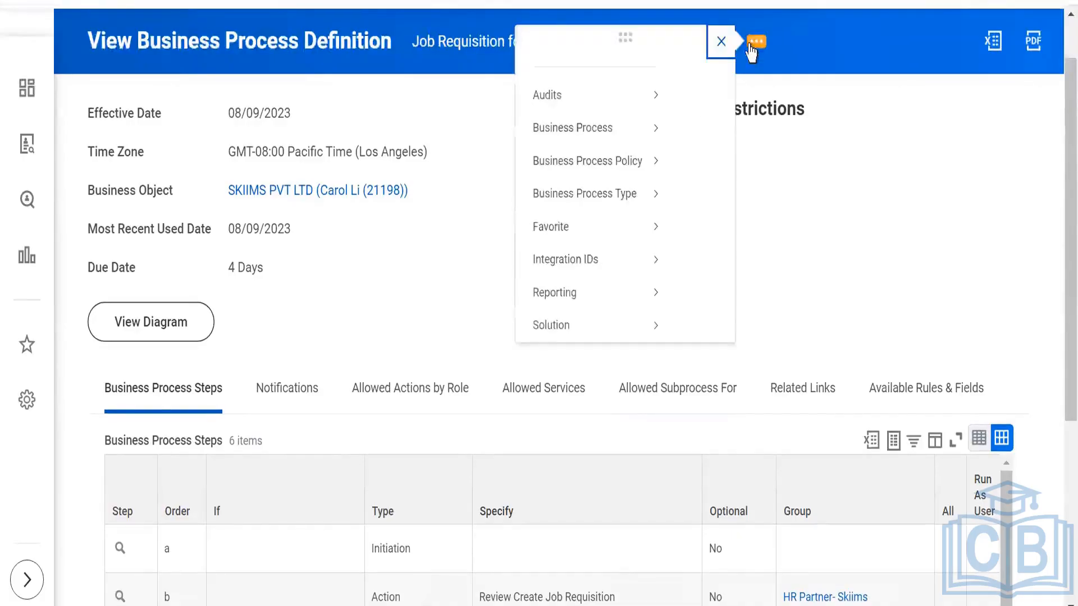
pyautogui.moveTo(179, 186)
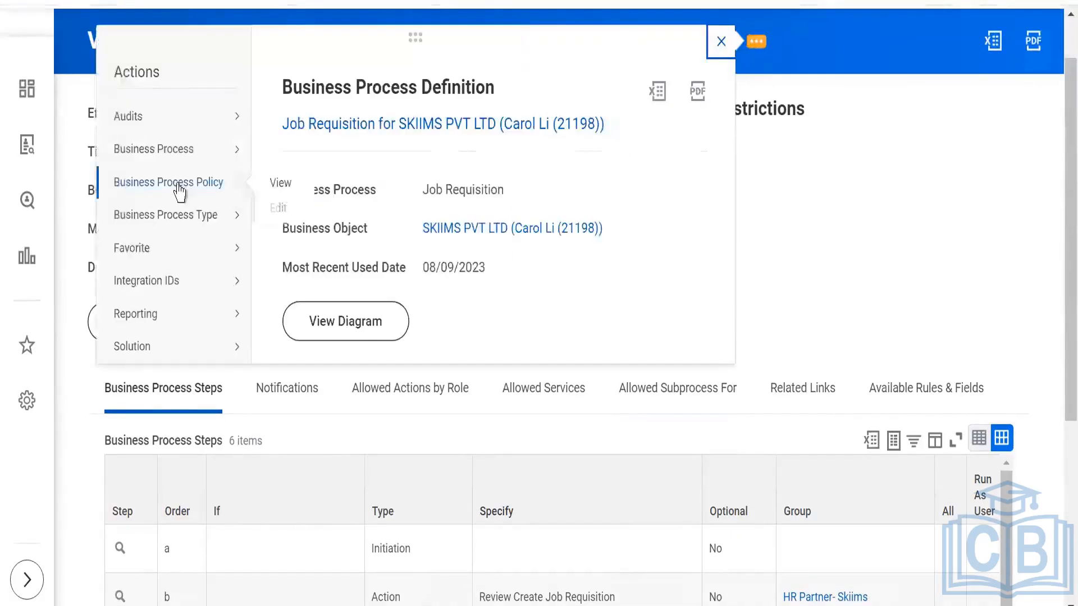
pyautogui.click(279, 212)
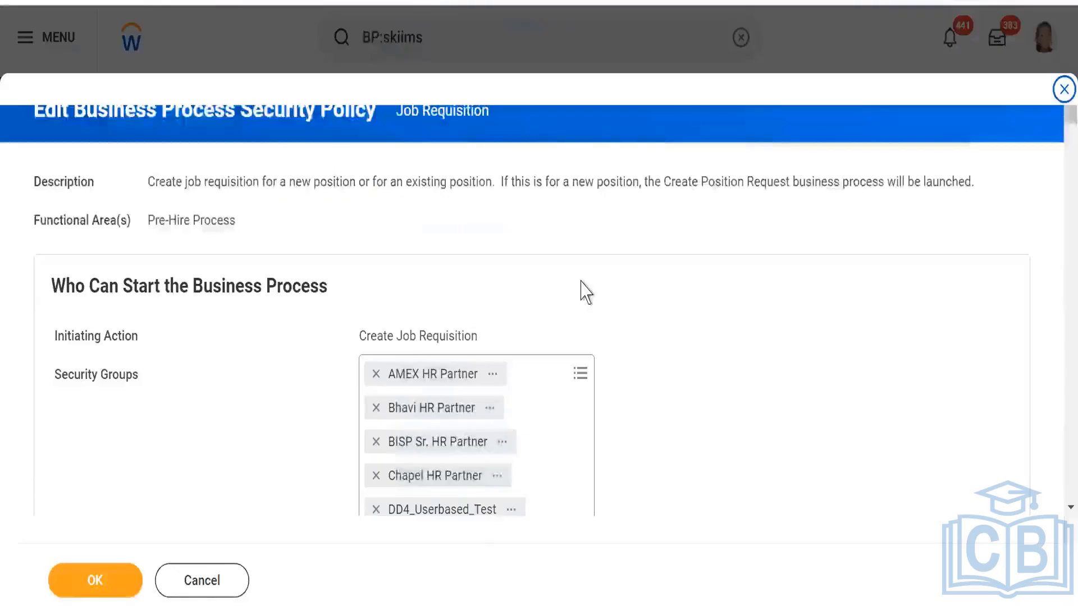
# - Search the security groups allowed to initiate Create Job Requisition for skiims, and examine which Skiims groups are selected
pyautogui.scroll(-3, 581, 290)
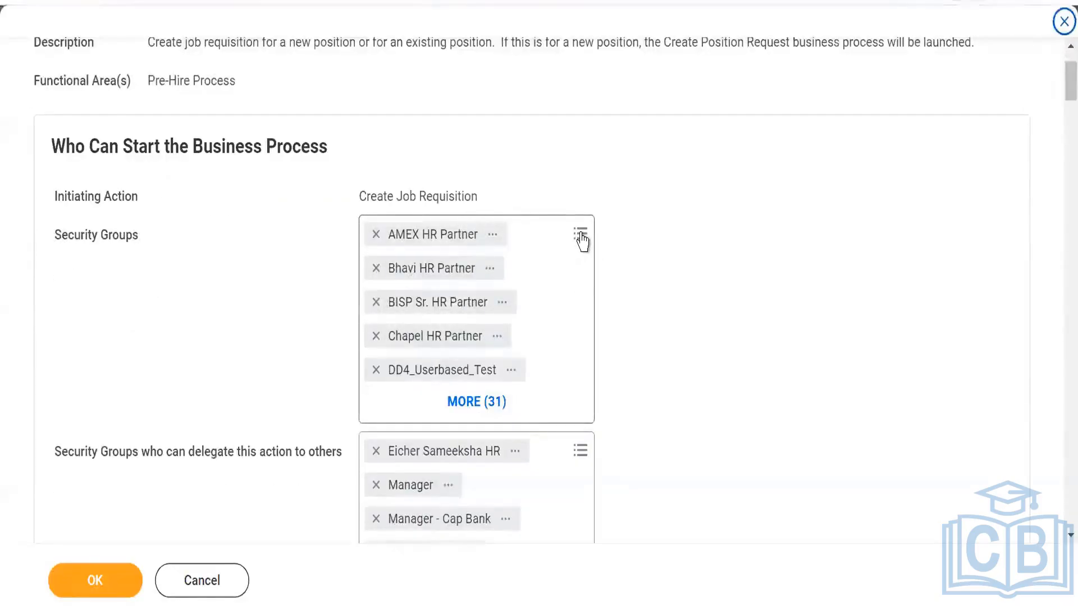
pyautogui.click(582, 242)
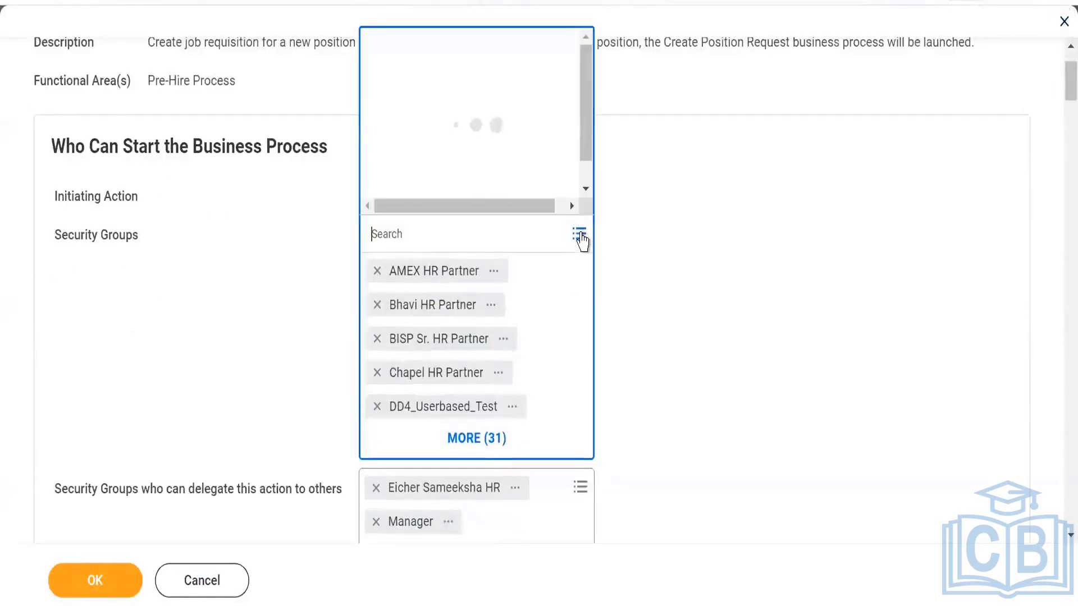
pyautogui.write('ski')
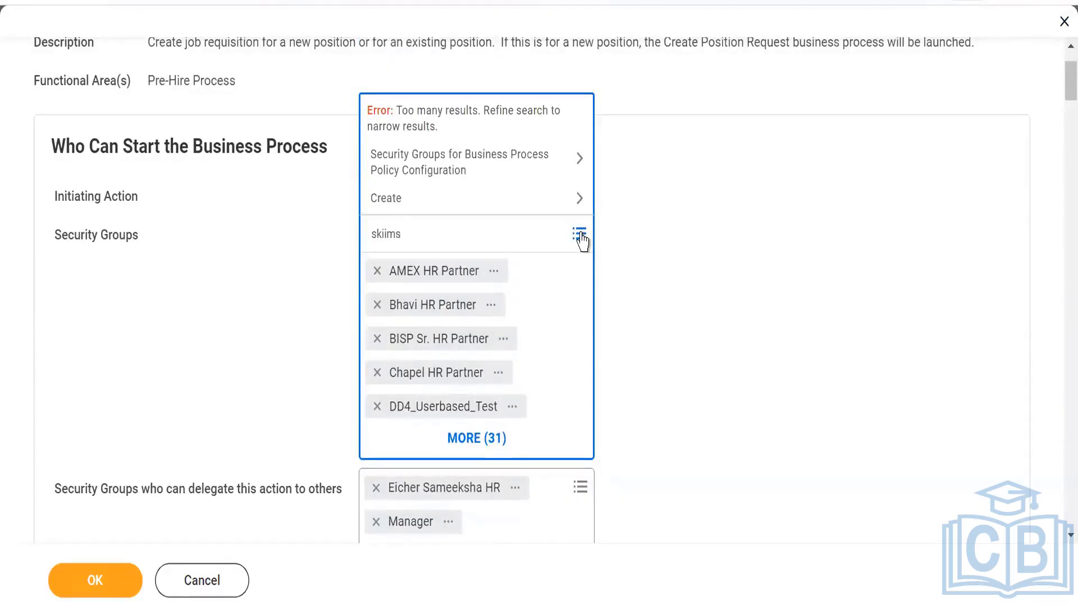
pyautogui.write('ims')
pyautogui.press('Return')
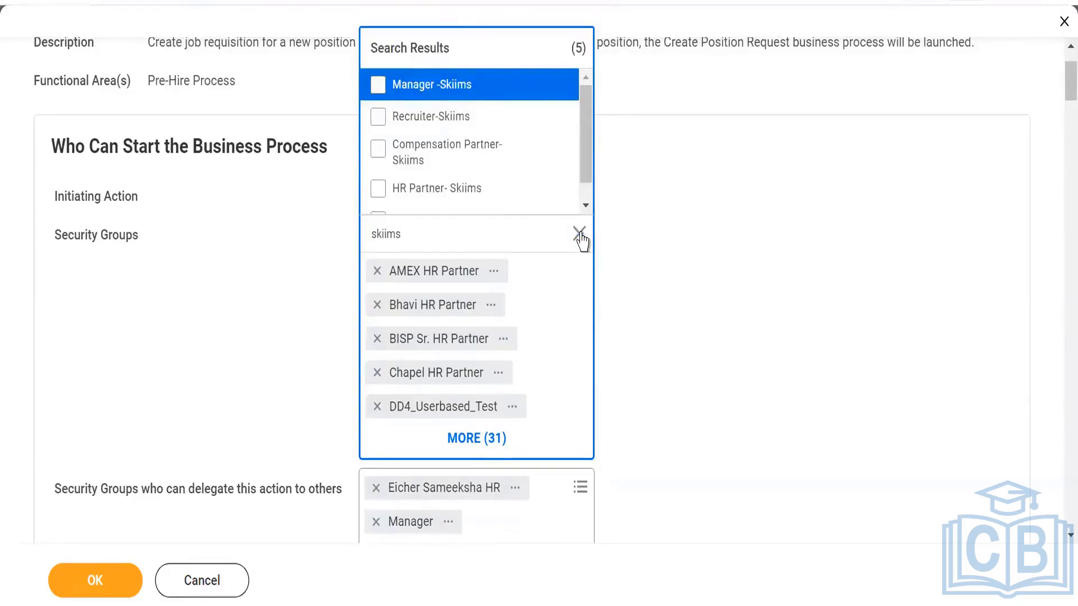
pyautogui.click(585, 206)
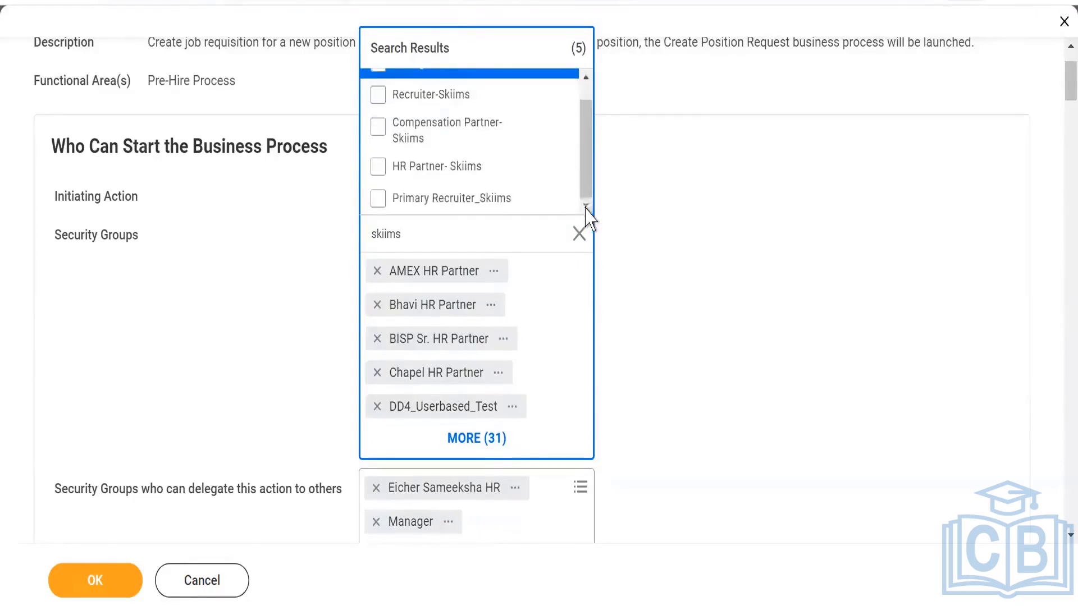
pyautogui.scroll(1, 587, 179)
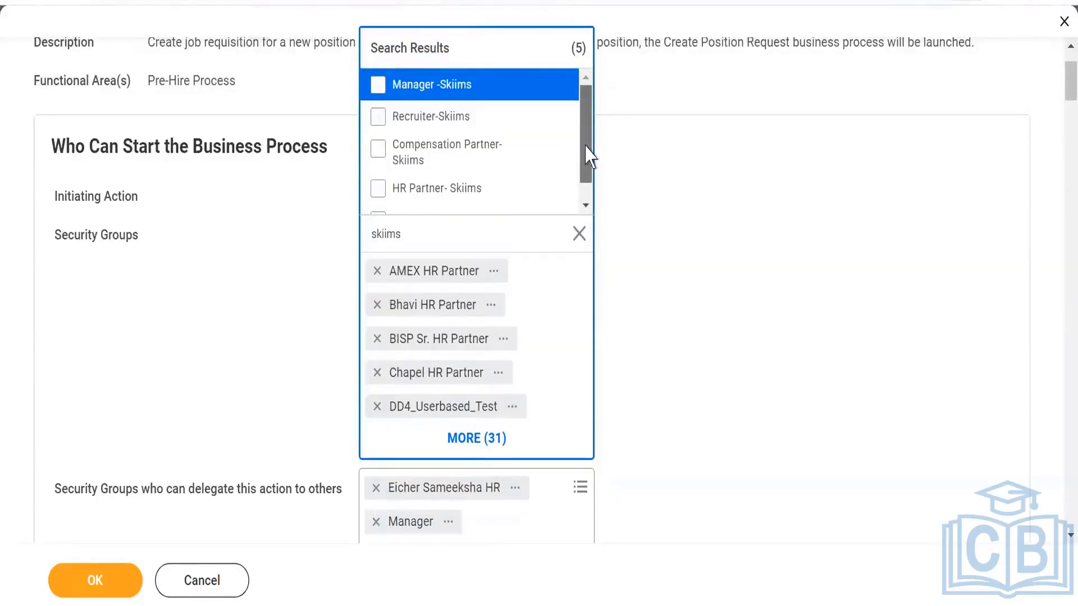
pyautogui.click(759, 226)
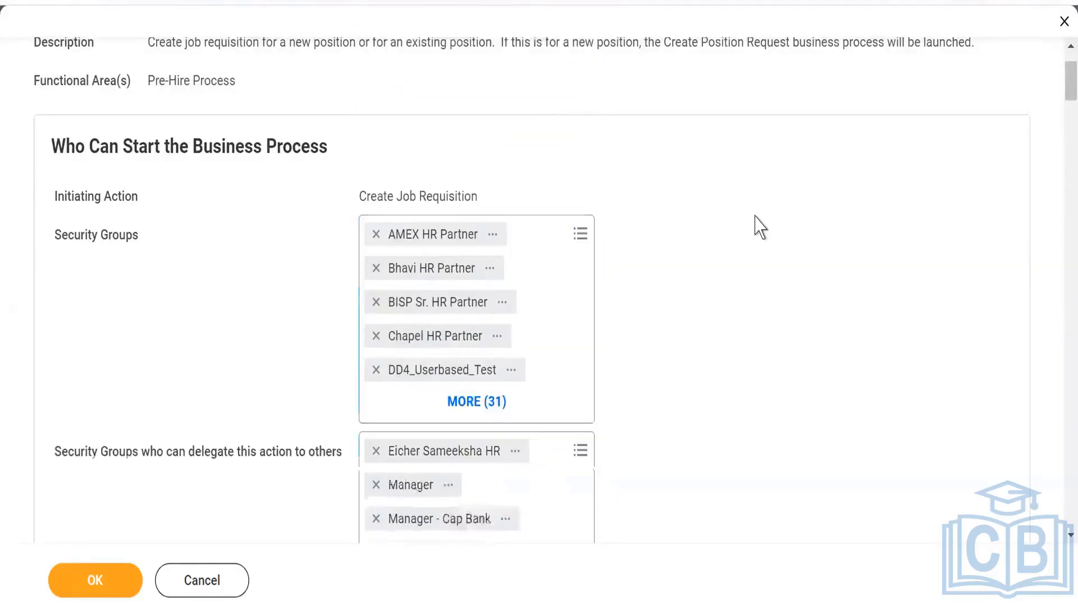
pyautogui.scroll(-2, 729, 289)
pyautogui.scroll(-5, 678, 309)
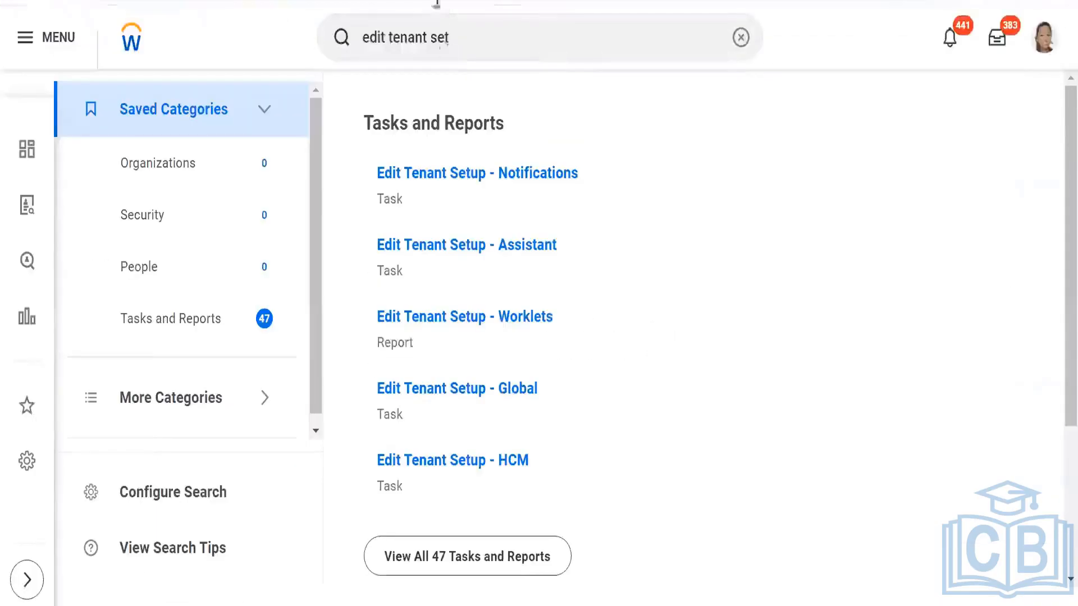
# - In another browser tab, search for BP:Skiim and open the Job Requisition definition for SKIIMS PVT LTD to check its step assignments
pyautogui.click(520, 36)
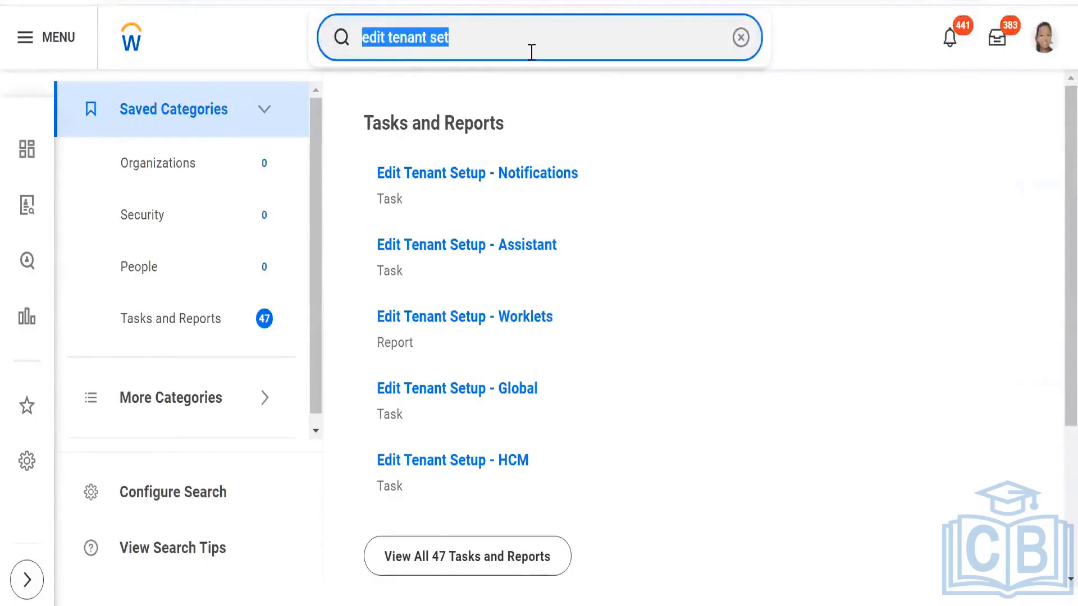
pyautogui.press('BackSpace')
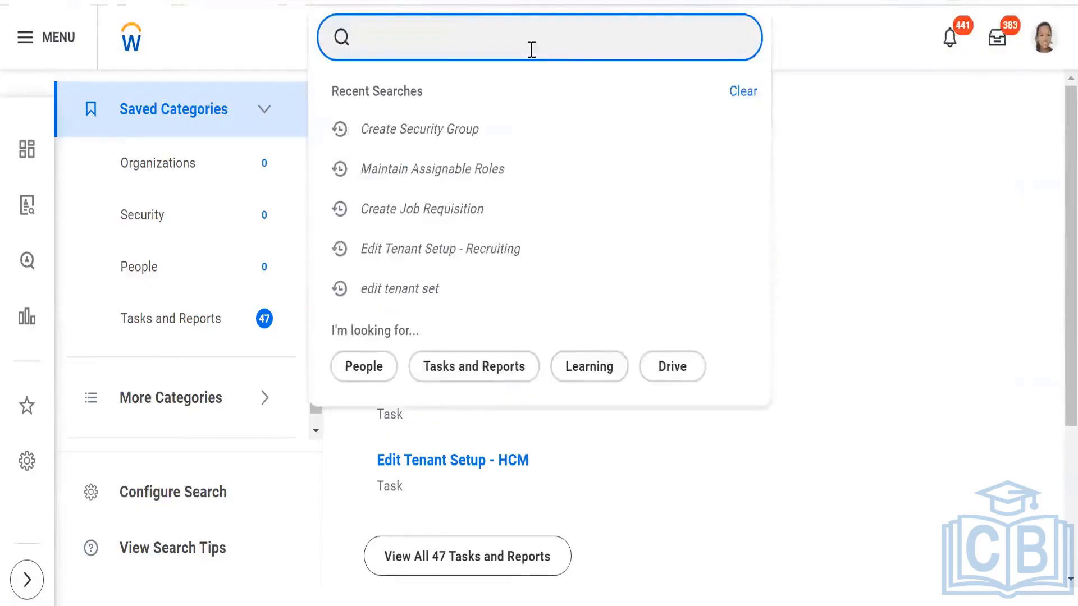
pyautogui.write('BP')
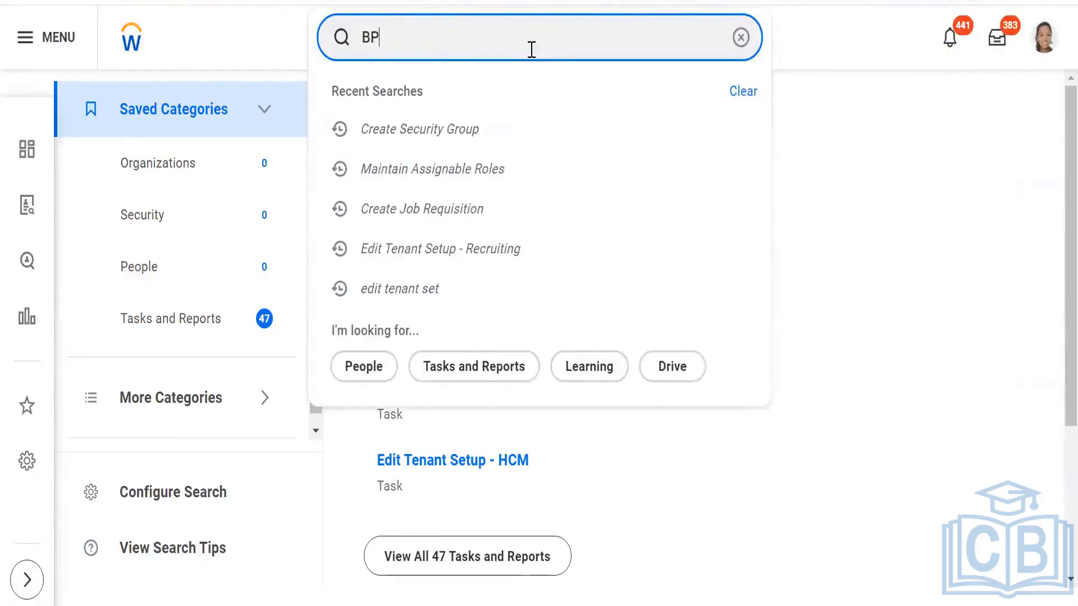
pyautogui.write(':')
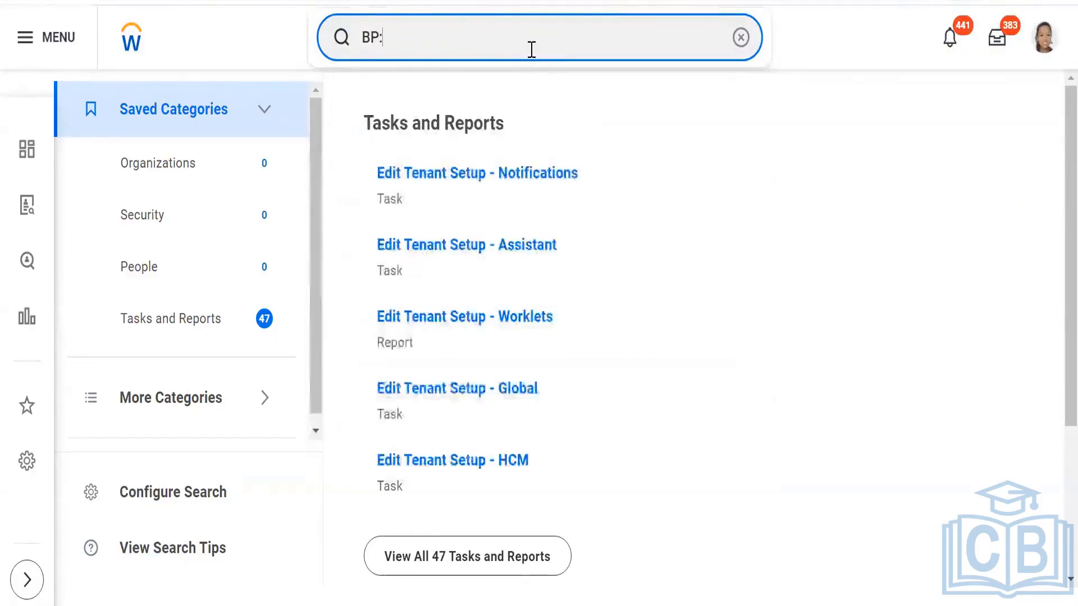
pyautogui.write('Skiim')
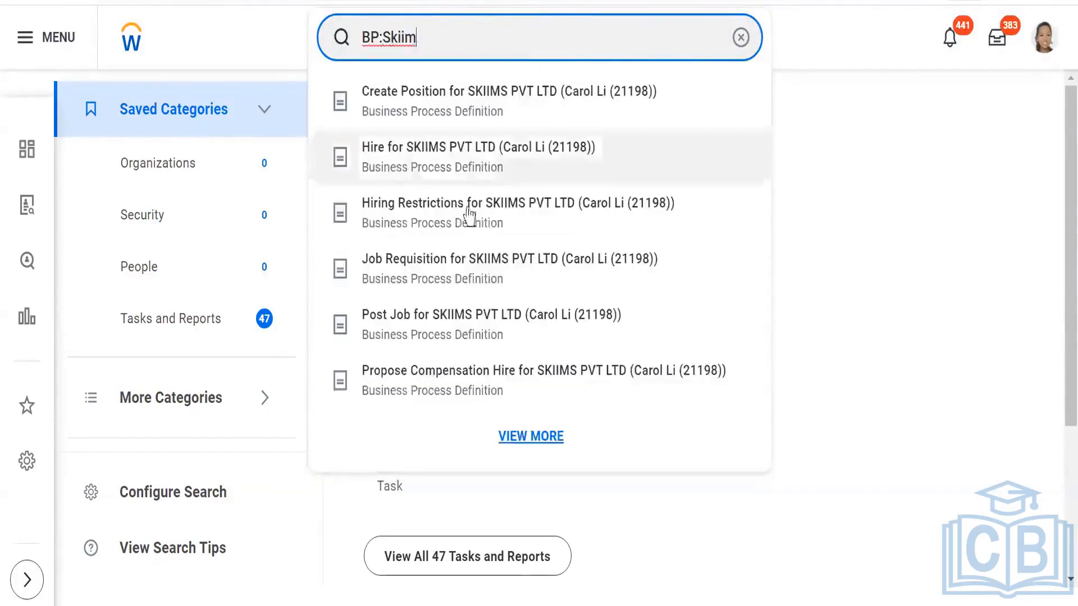
pyautogui.click(449, 272)
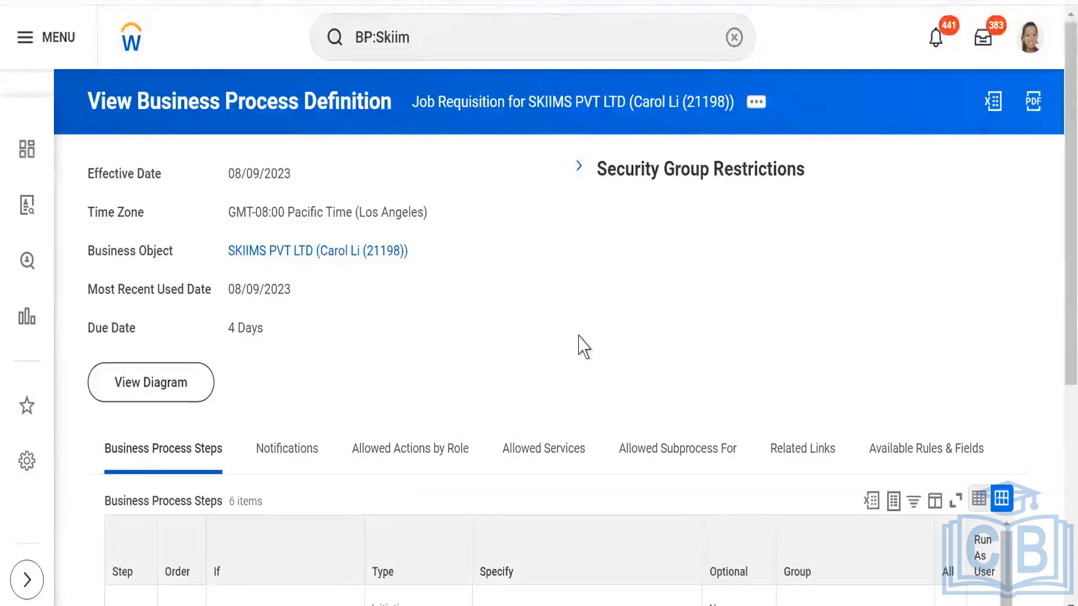
pyautogui.scroll(-2, 578, 345)
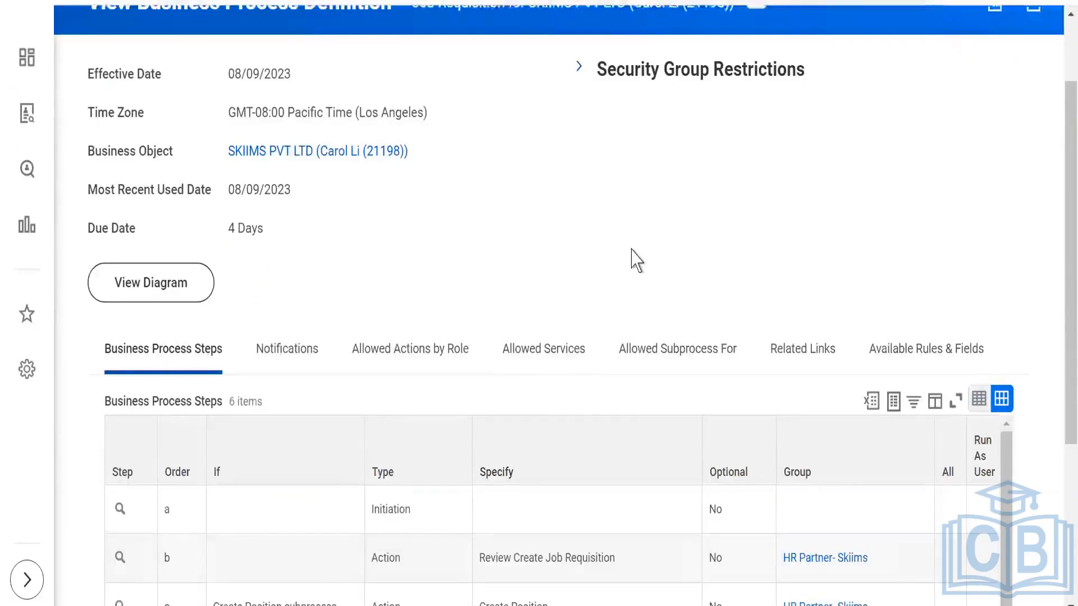
pyautogui.scroll(-4, 634, 259)
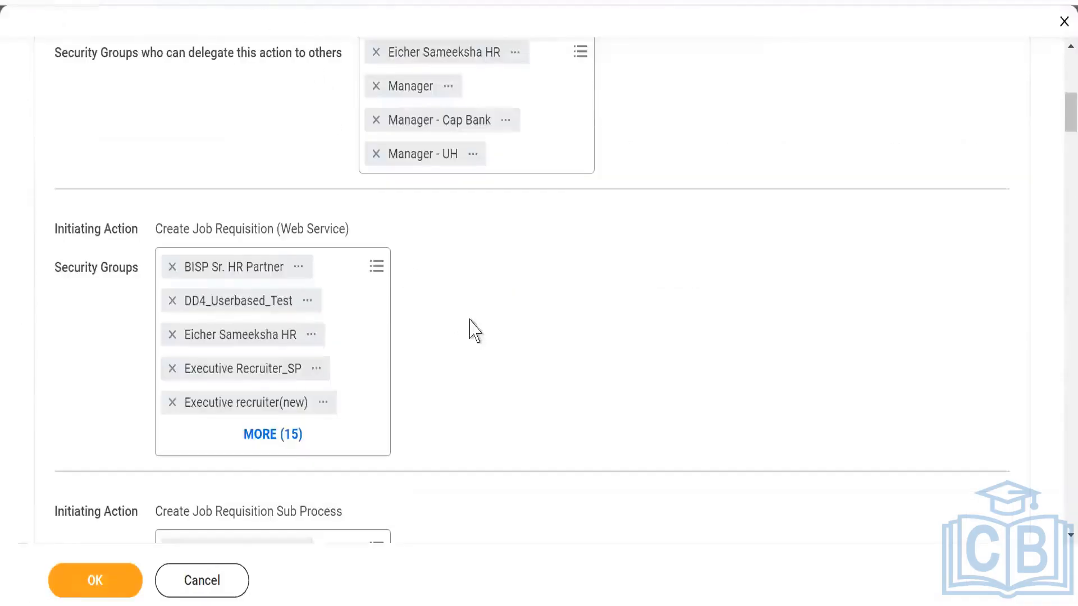
# - In the security policy, search the Review Create Job Requisition action step's security groups for skiims, check the selection, and cancel the policy edit
pyautogui.scroll(5, 475, 331)
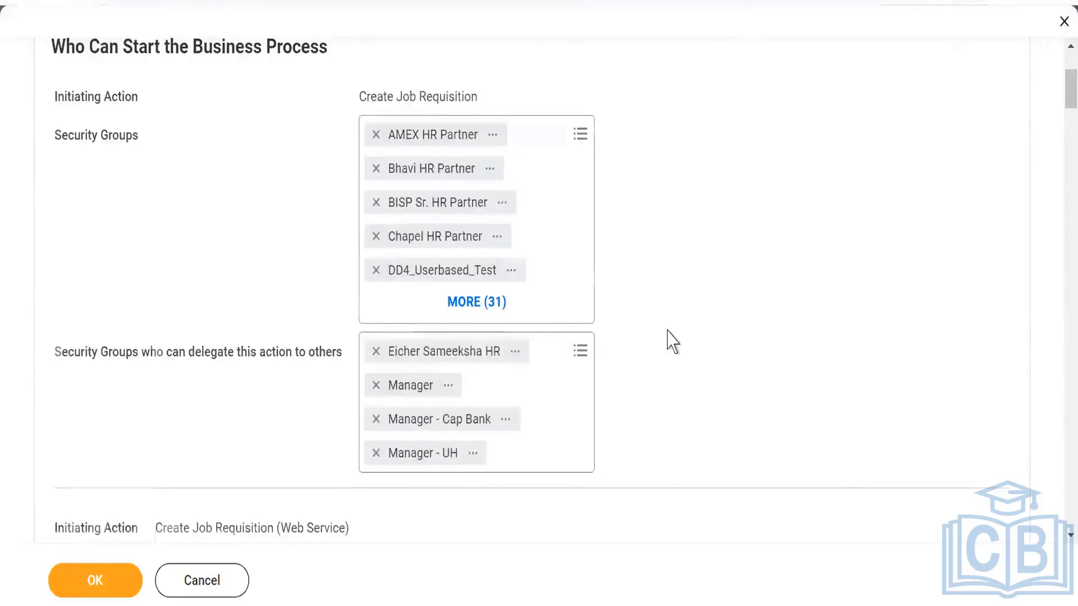
pyautogui.scroll(-12, 672, 341)
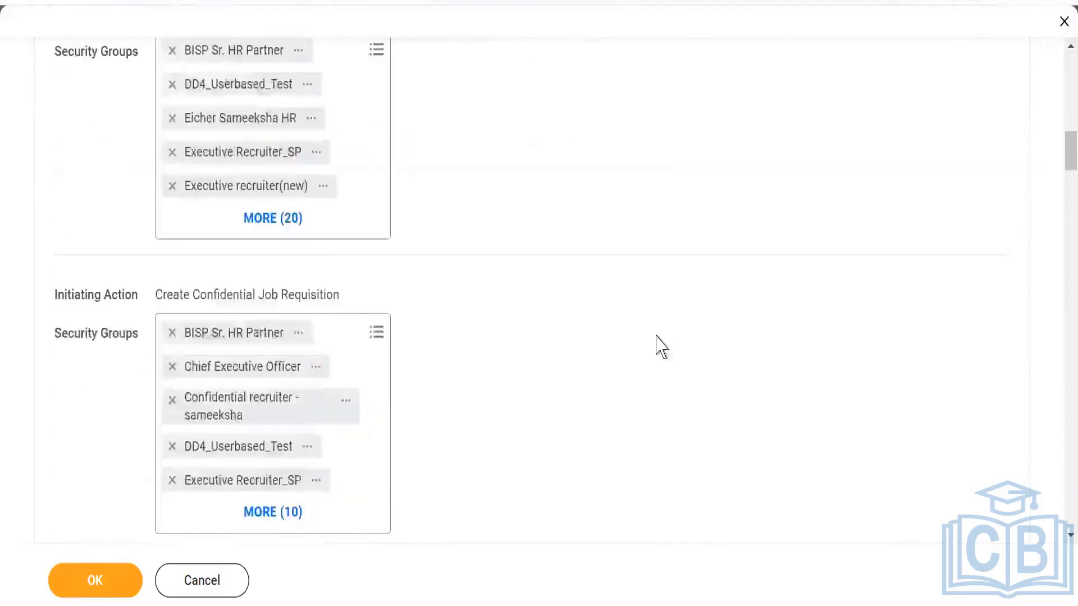
pyautogui.scroll(-9, 661, 347)
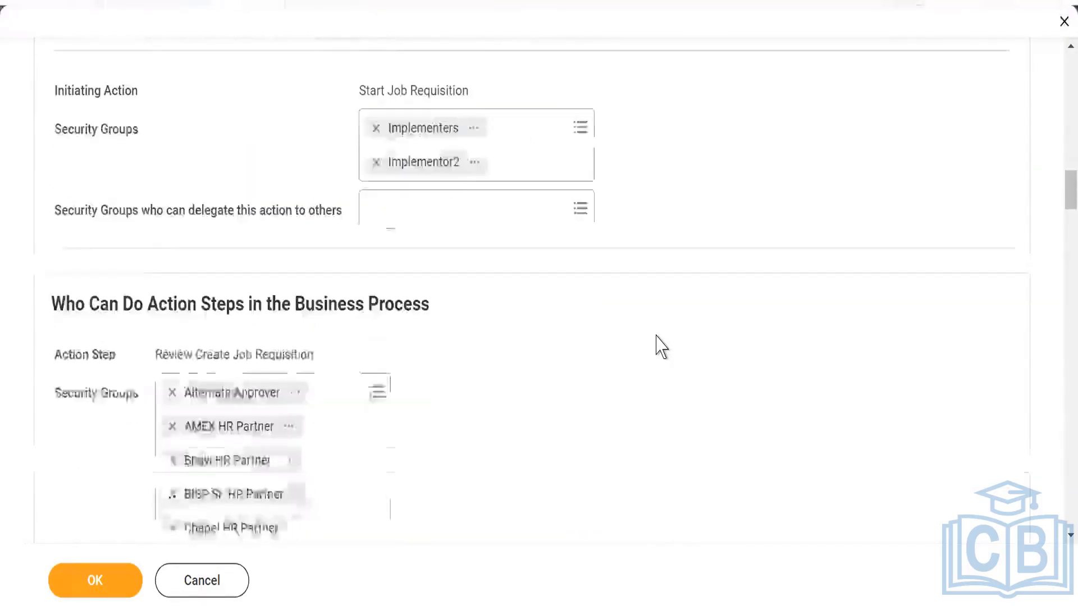
pyautogui.scroll(-2, 656, 336)
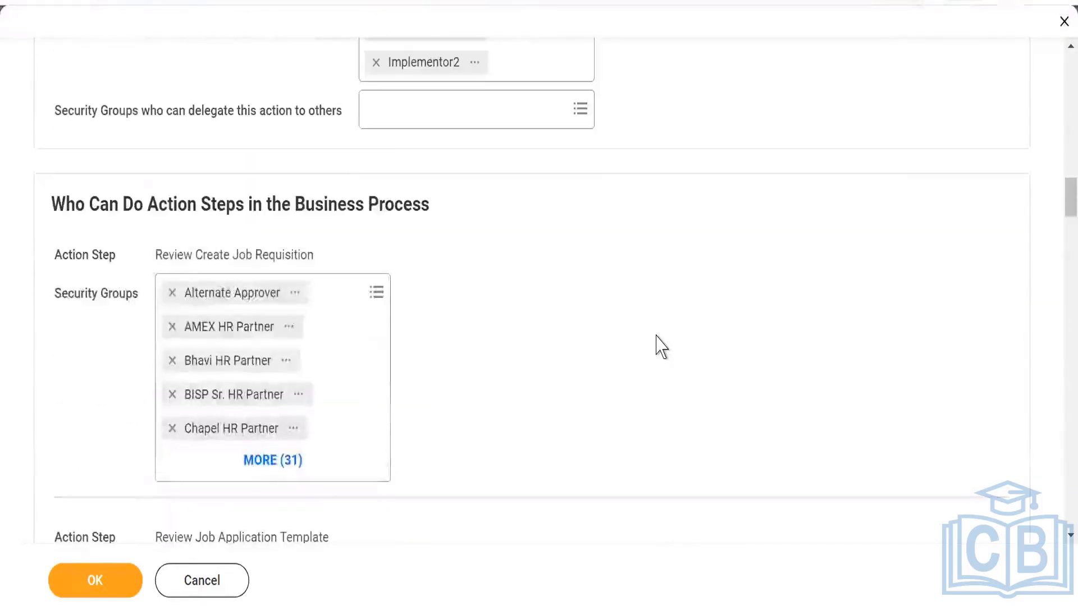
pyautogui.click(377, 294)
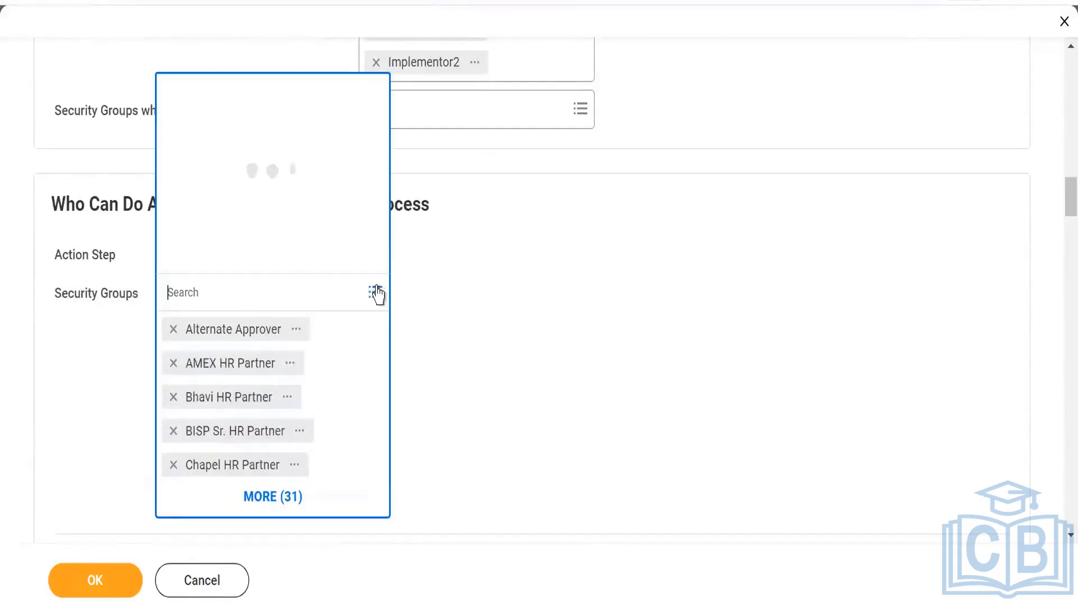
pyautogui.write('sk')
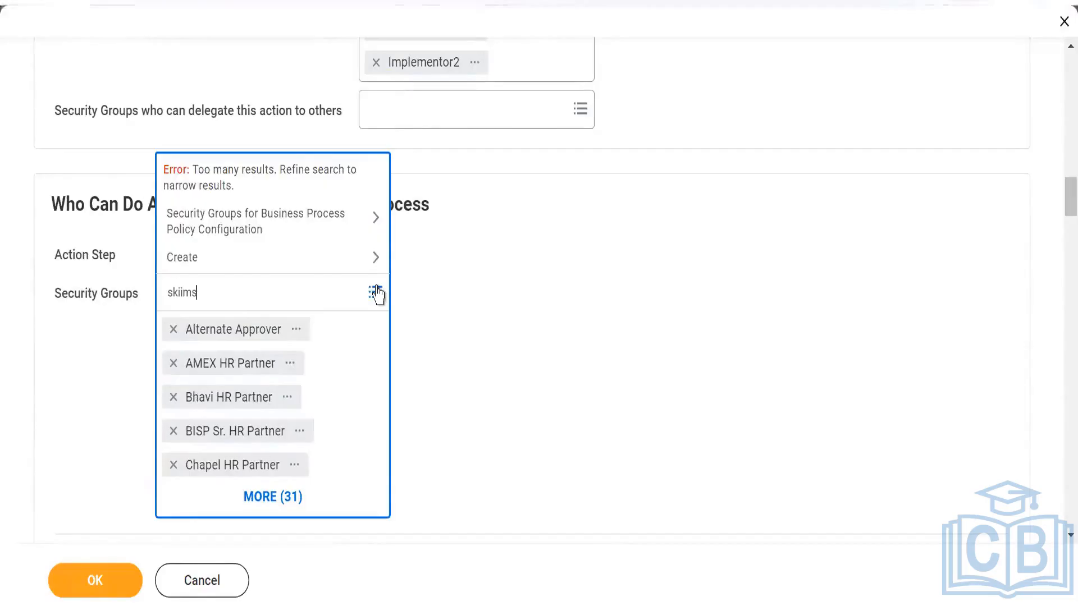
pyautogui.write('iims')
pyautogui.press('Return')
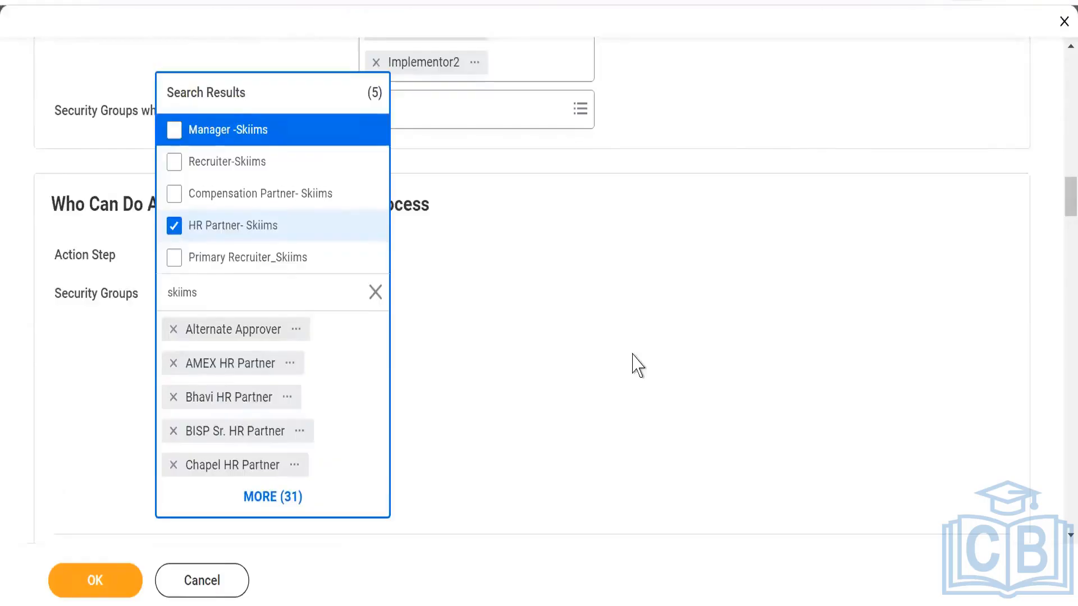
pyautogui.click(632, 365)
pyautogui.scroll(15, 632, 365)
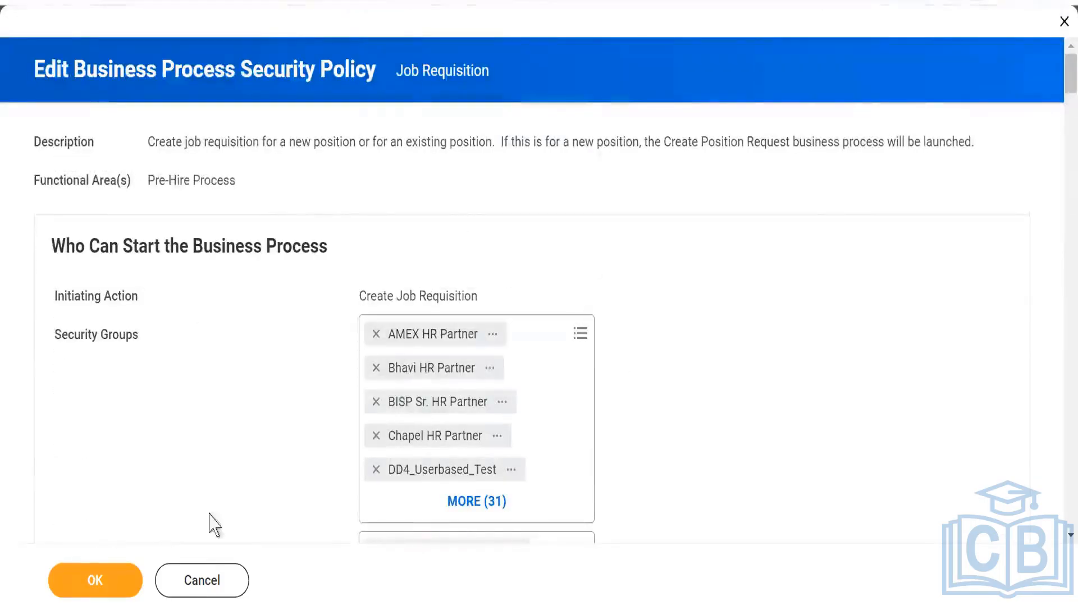
pyautogui.click(199, 584)
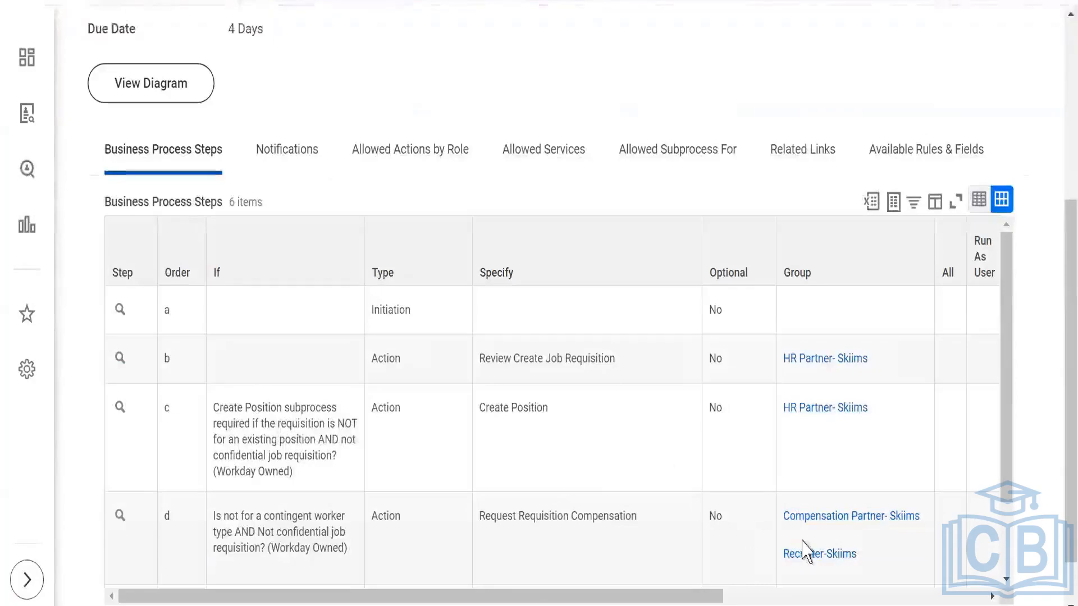
# - Review the step groups in the Job Requisition definition, and open the Business Process Security Policies for Functional Area report by searching for it
pyautogui.scroll(-2, 786, 533)
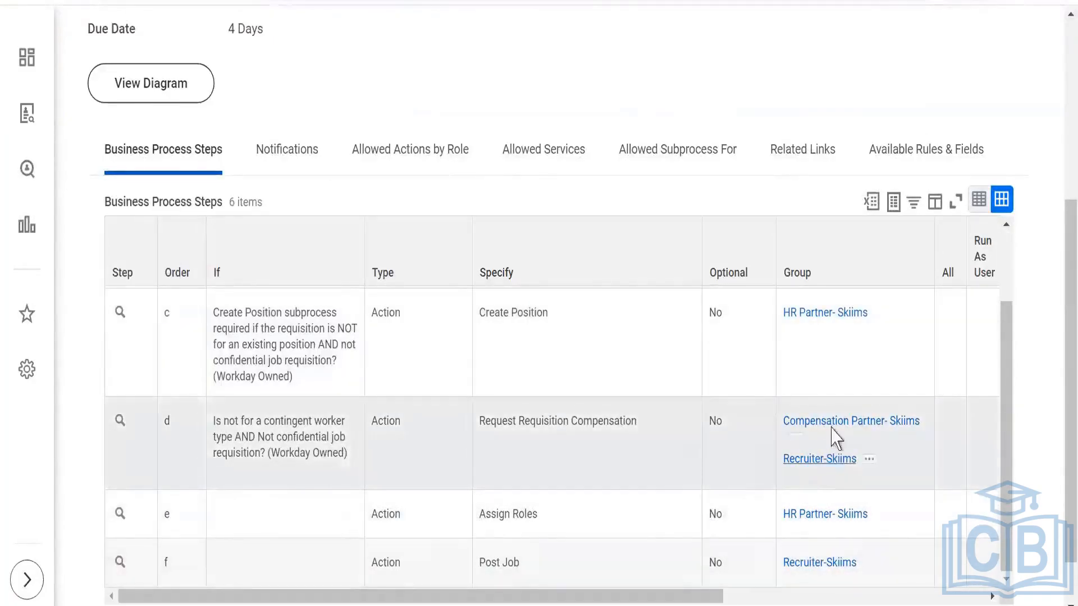
pyautogui.scroll(8, 584, 396)
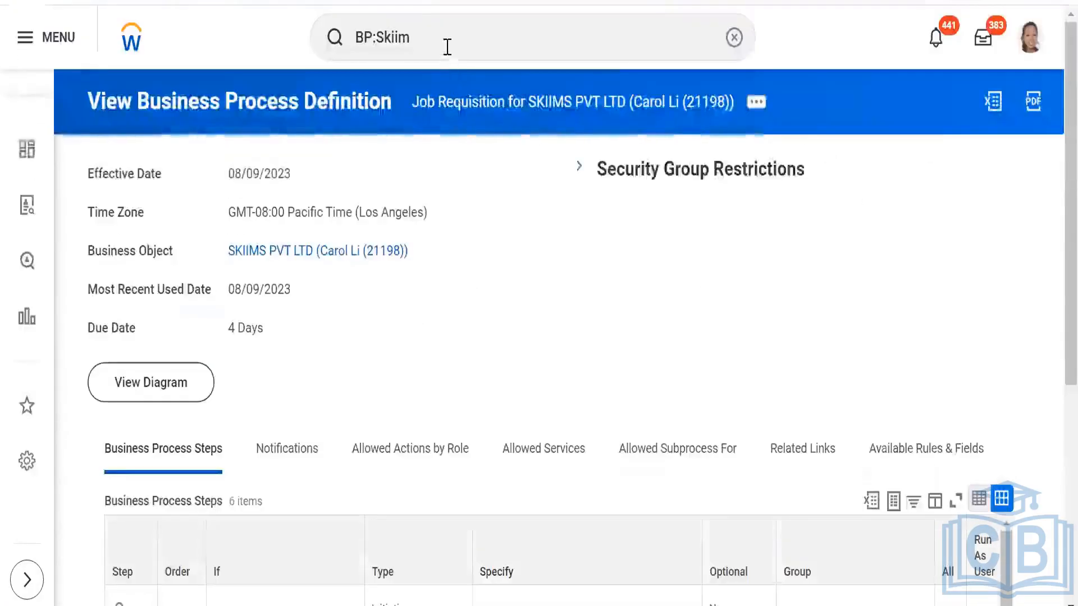
pyautogui.click(447, 47)
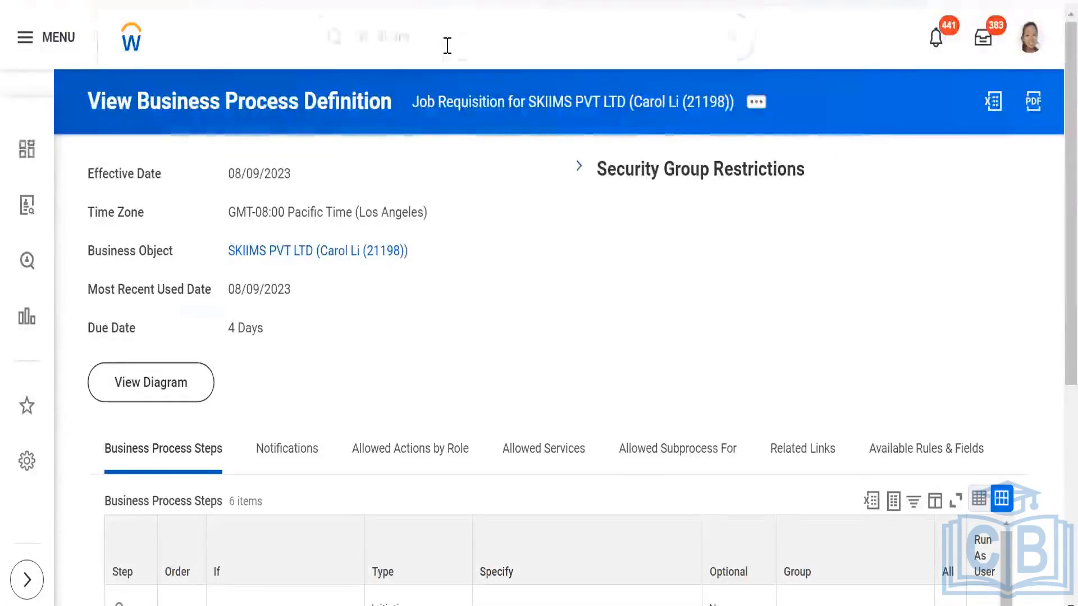
pyautogui.press('BackSpace')
pyautogui.press('BackSpace')
pyautogui.press('BackSpace')
pyautogui.press('BackSpace')
pyautogui.press('BackSpace')
pyautogui.press('BackSpace')
pyautogui.press('BackSpace')
pyautogui.press('BackSpace')
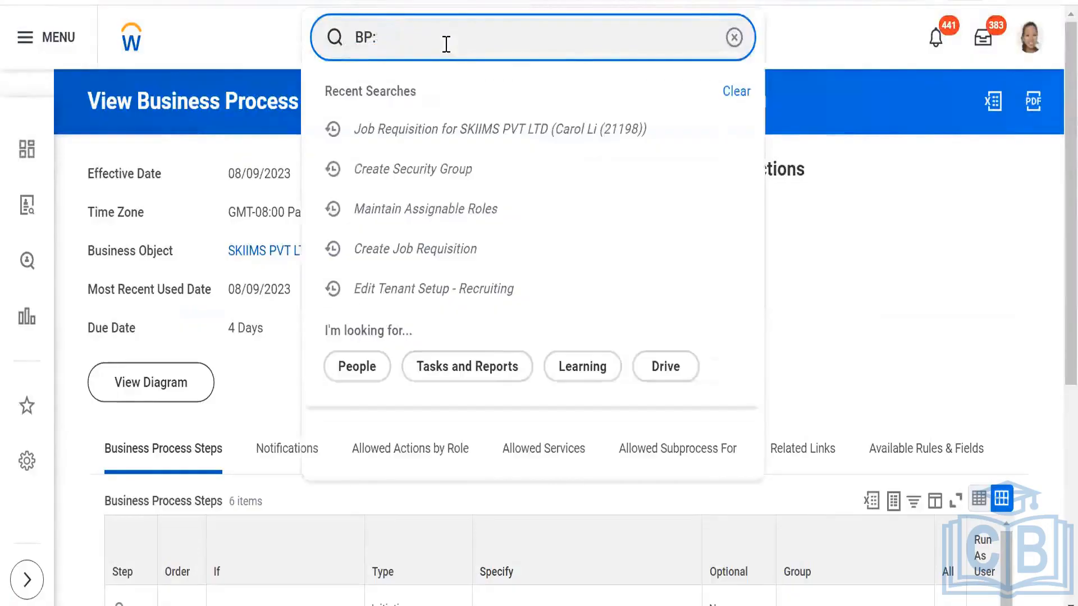
pyautogui.write('Bus')
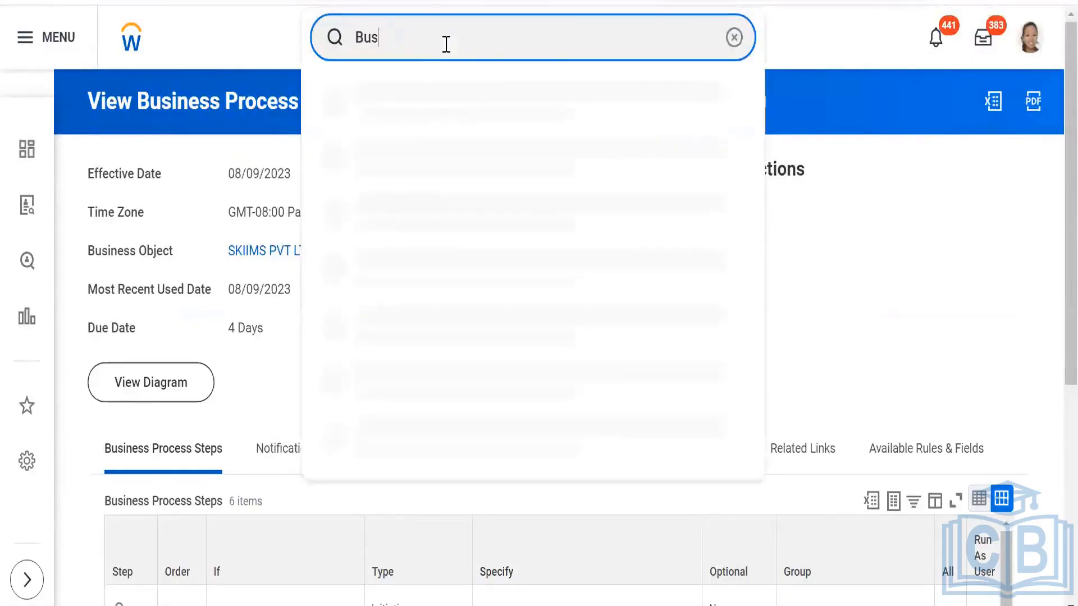
pyautogui.write('iness p')
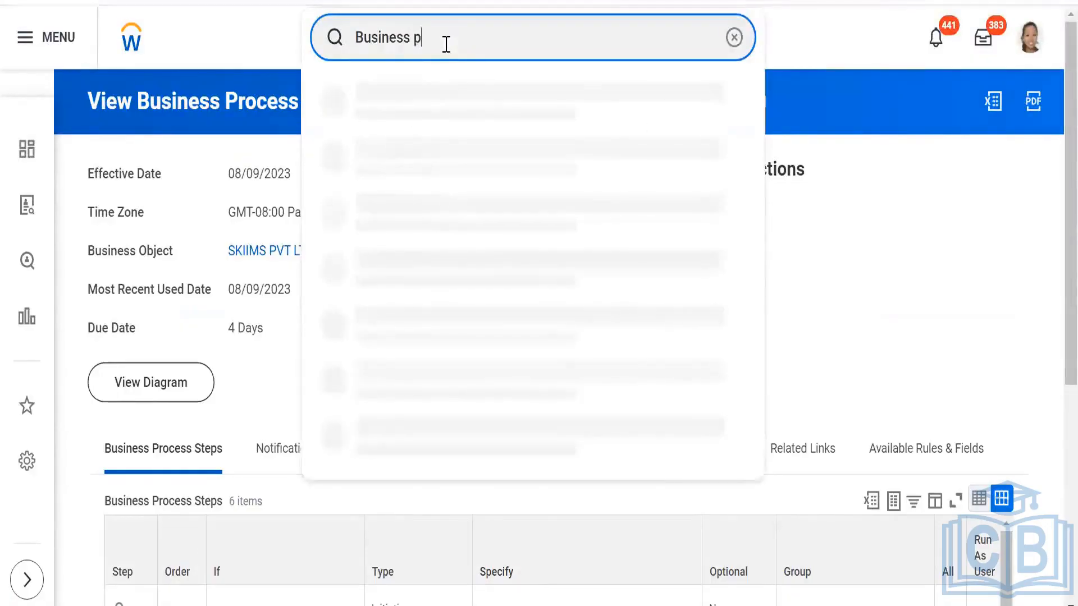
pyautogui.write('rocess sec pol for fun')
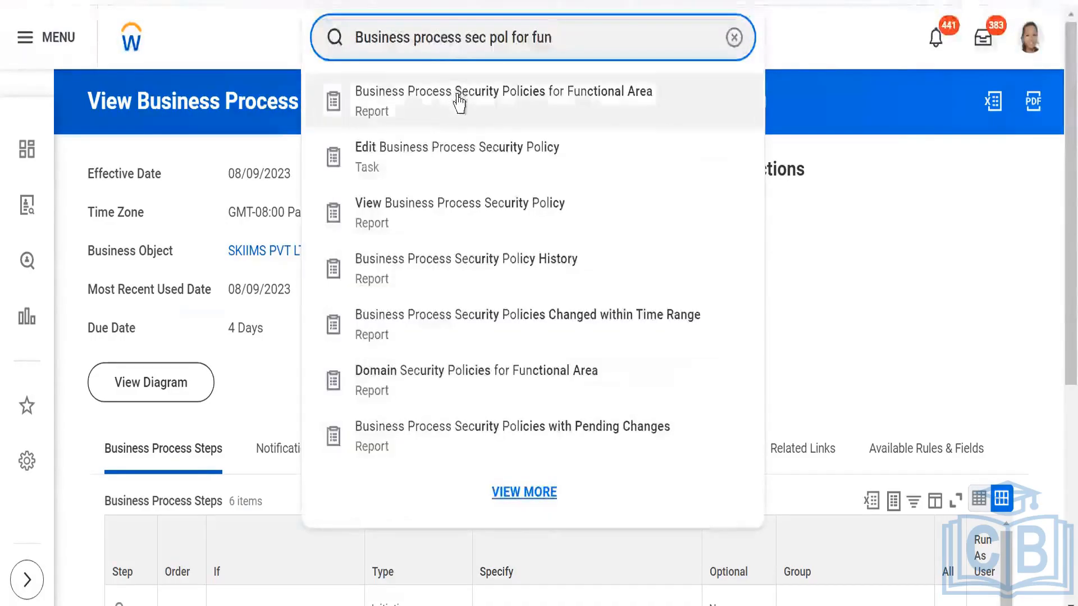
pyautogui.click(459, 102)
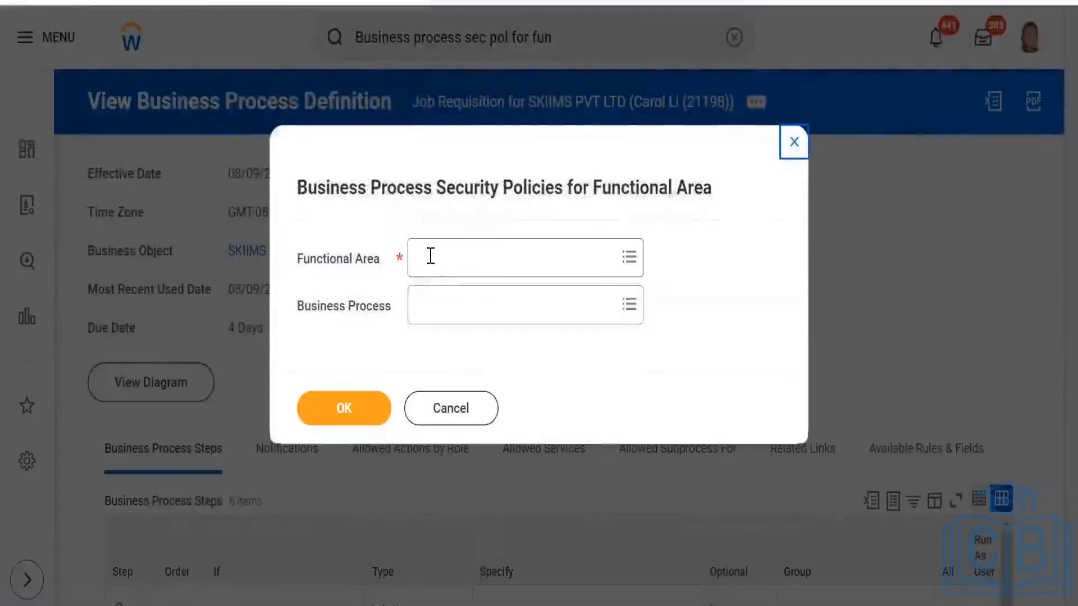
# - Run the report for the Recruiting functional area and the Job Requisition business process
pyautogui.click(430, 256)
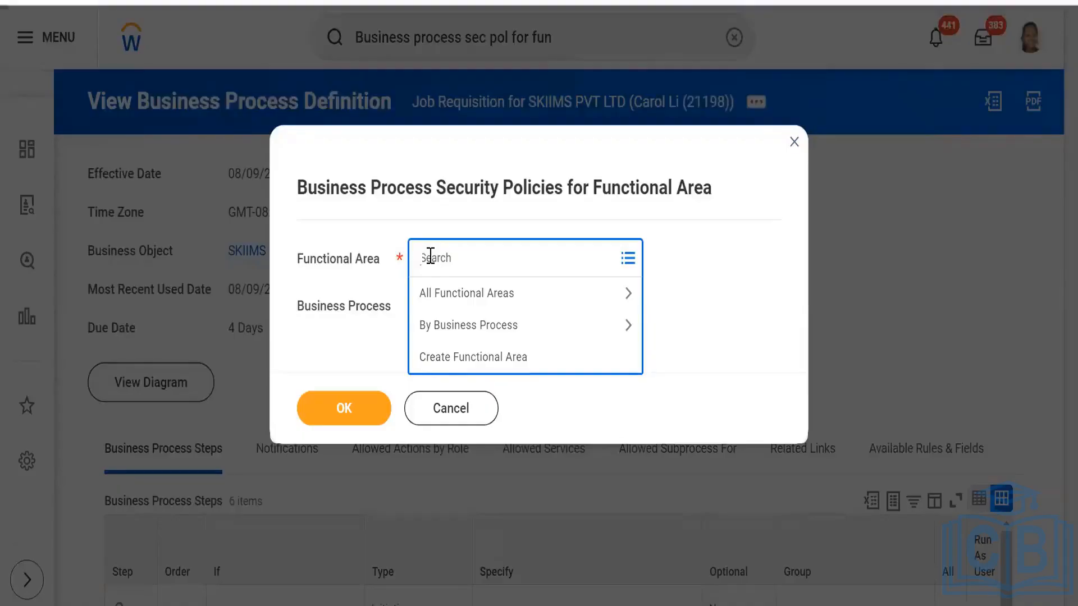
pyautogui.write('Recruiting')
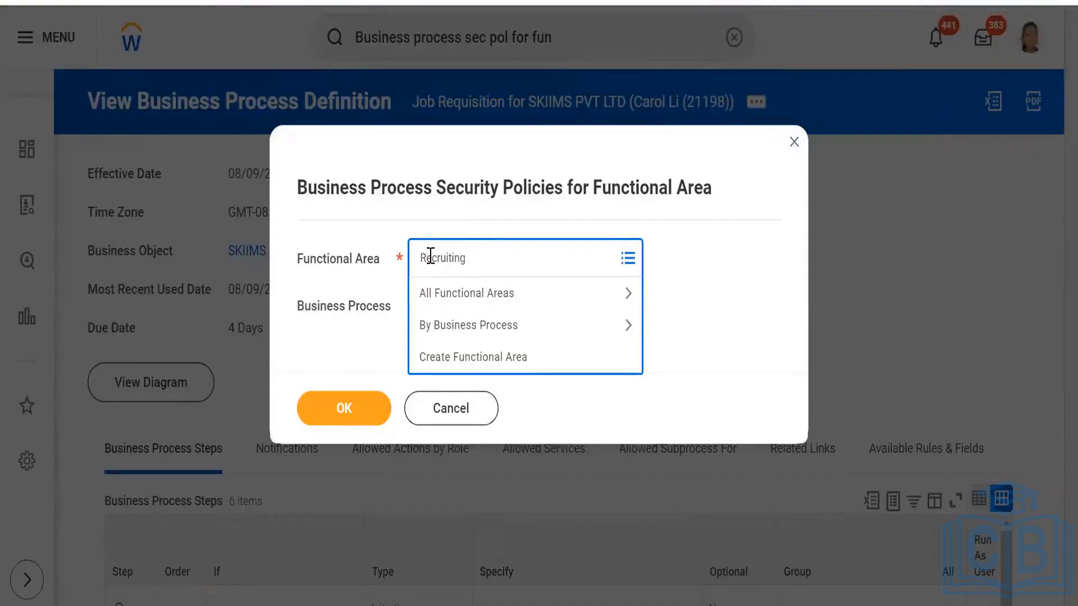
pyautogui.press('Return')
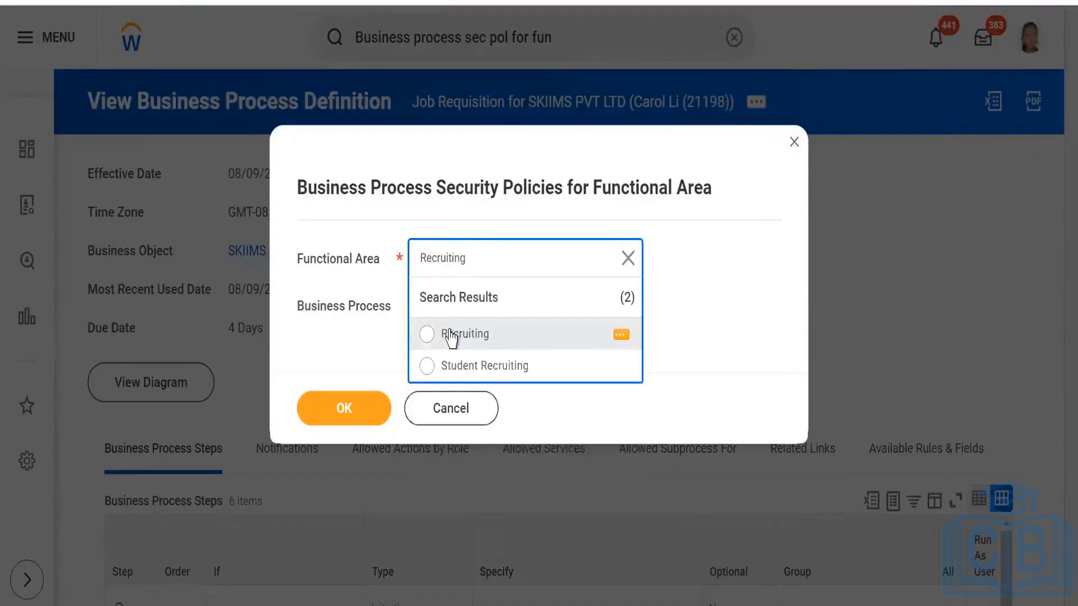
pyautogui.click(454, 336)
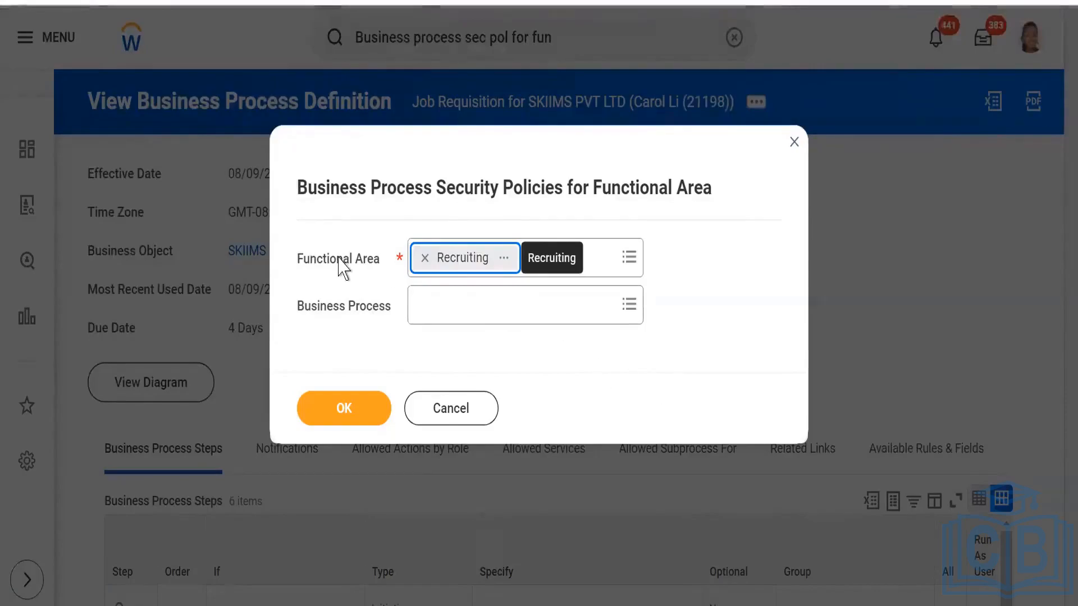
pyautogui.click(452, 317)
pyautogui.write('c')
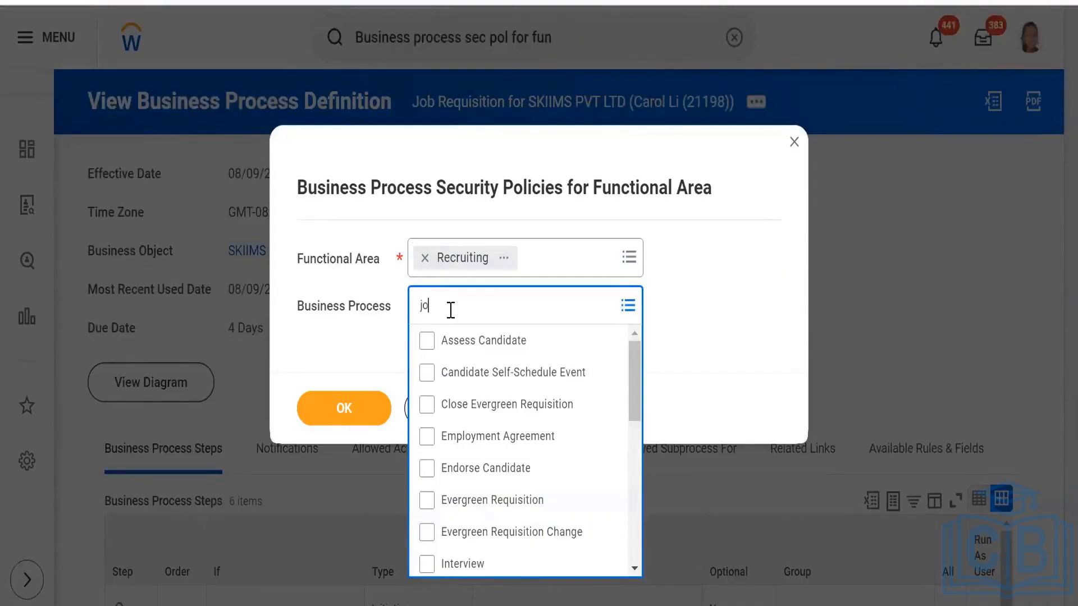
pyautogui.write(' req')
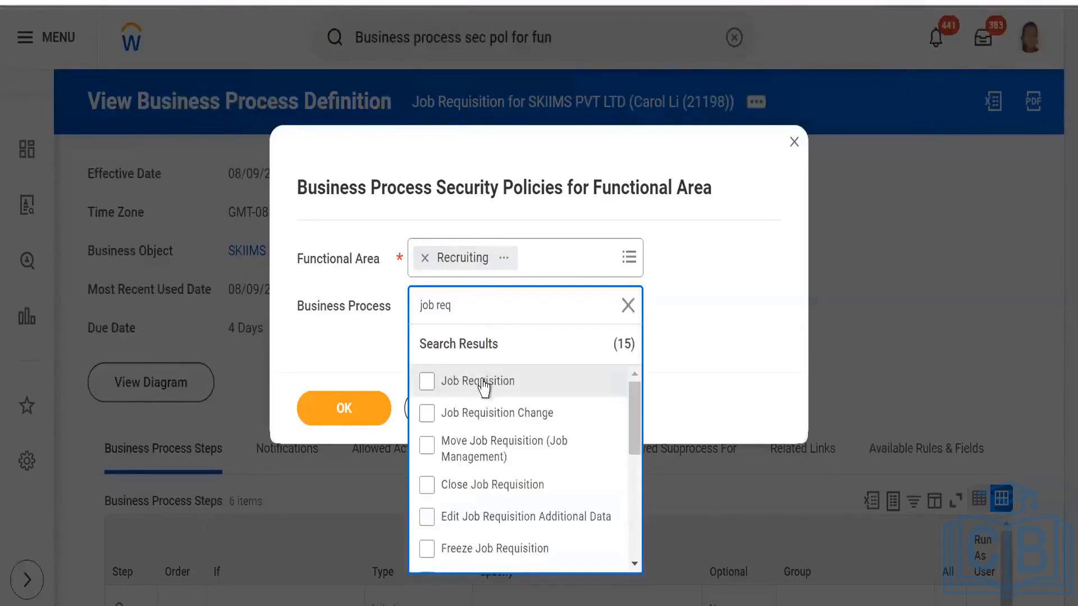
pyautogui.click(483, 387)
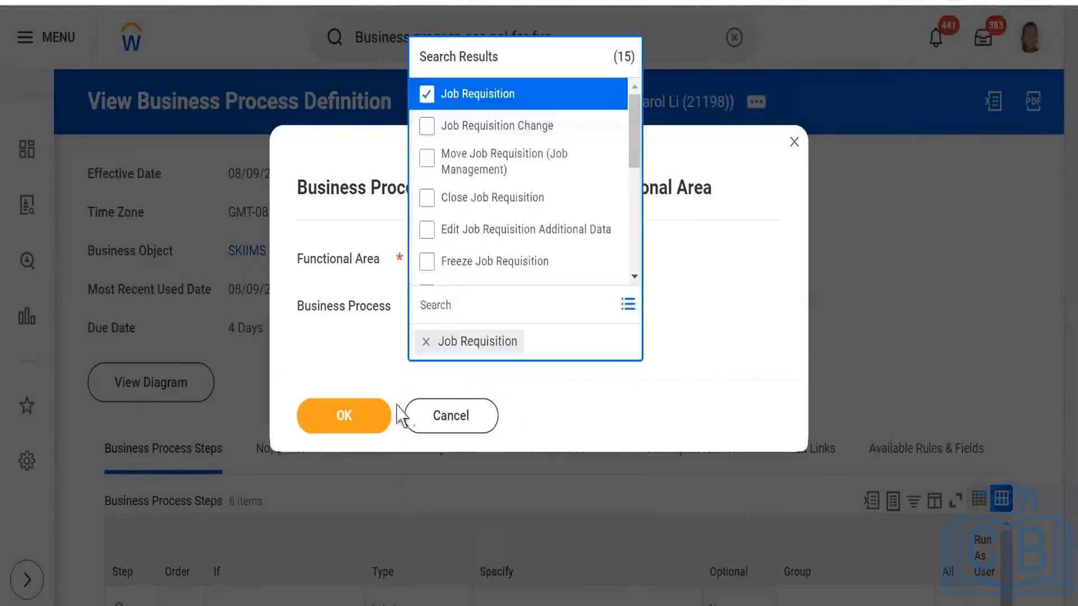
pyautogui.click(366, 419)
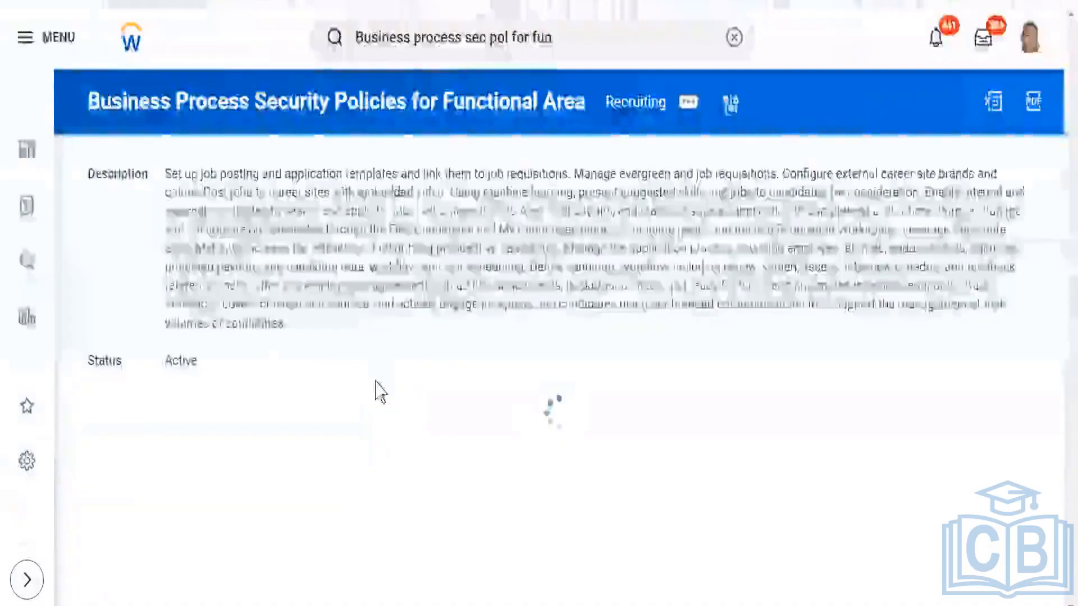
# - Examine the security groups of the Assign Roles subprocess under Job Requisition and compare them with the definition's step groups
pyautogui.scroll(-2, 103, 217)
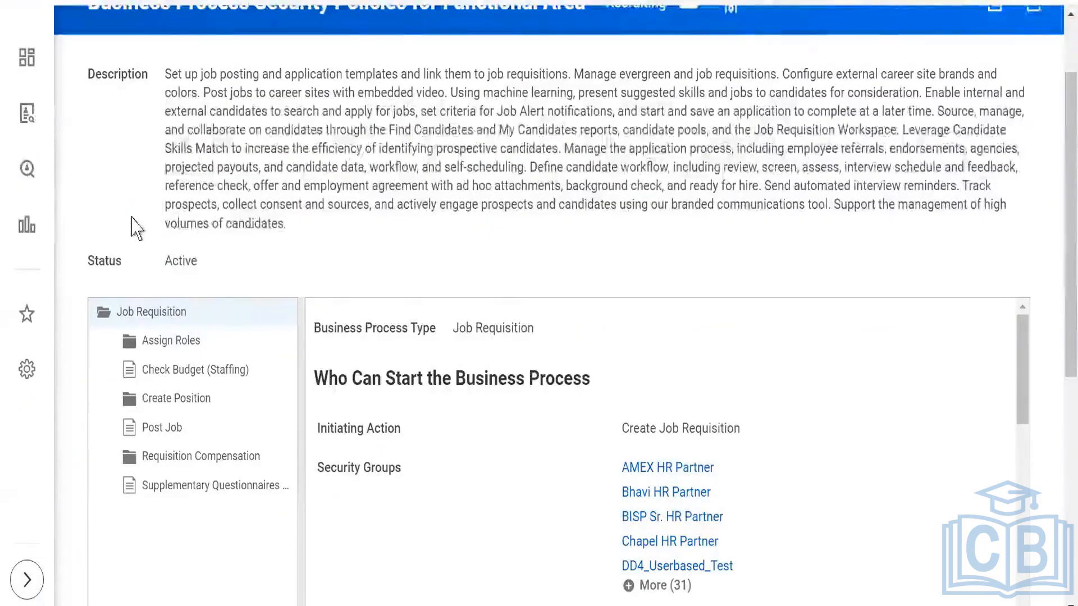
pyautogui.scroll(-2, 134, 227)
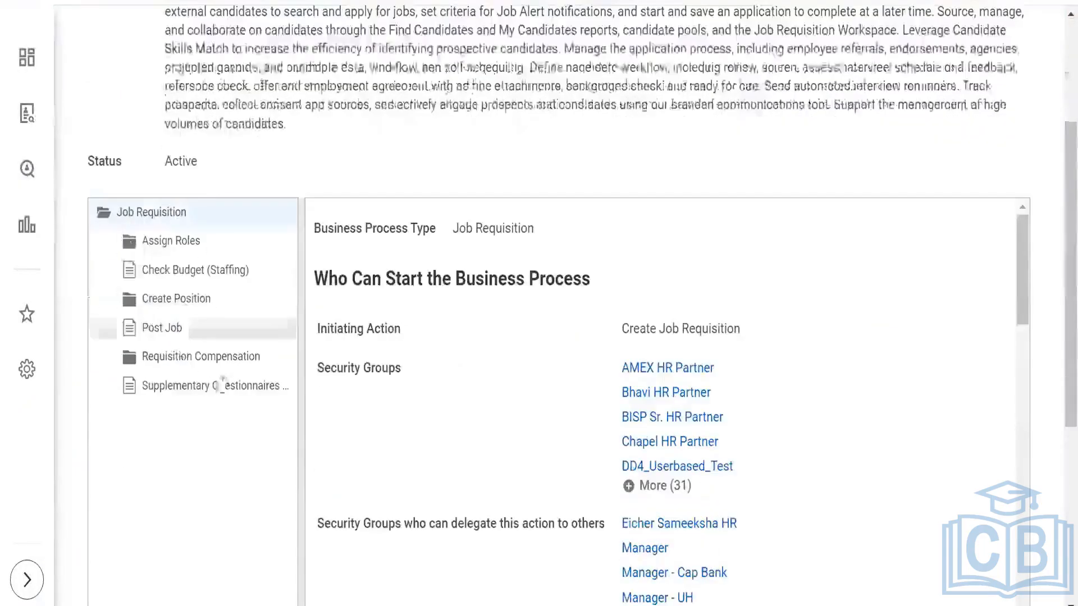
pyautogui.click(171, 247)
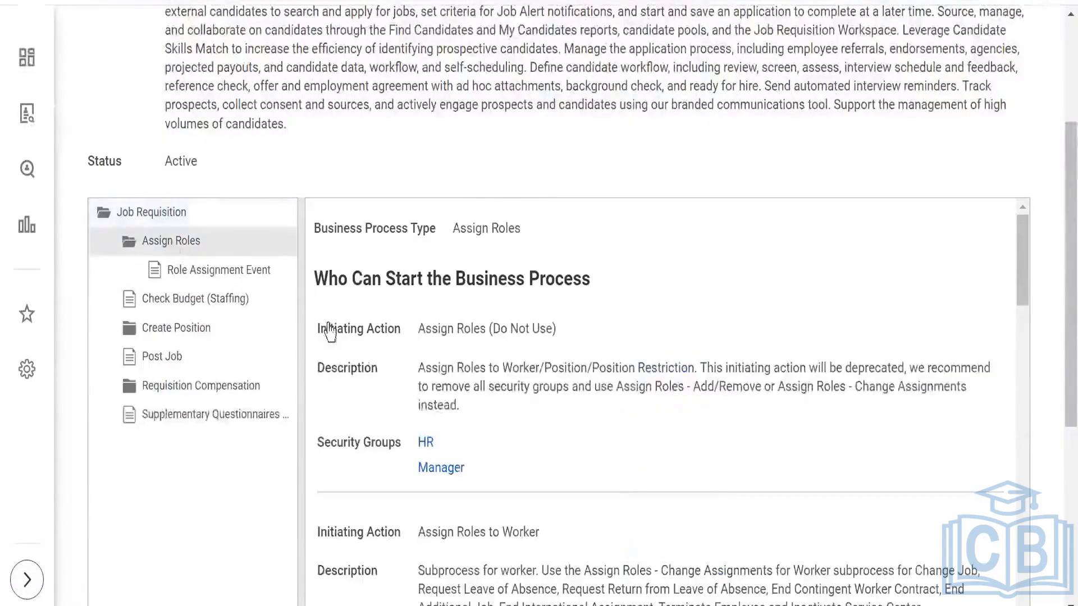
pyautogui.scroll(-5, 576, 446)
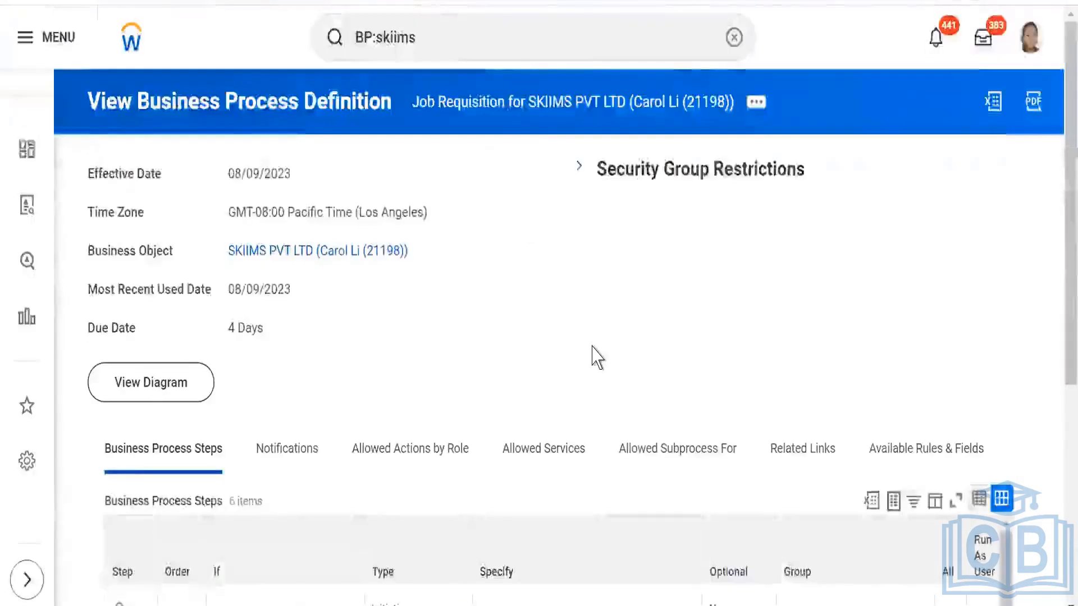
pyautogui.scroll(-5, 594, 356)
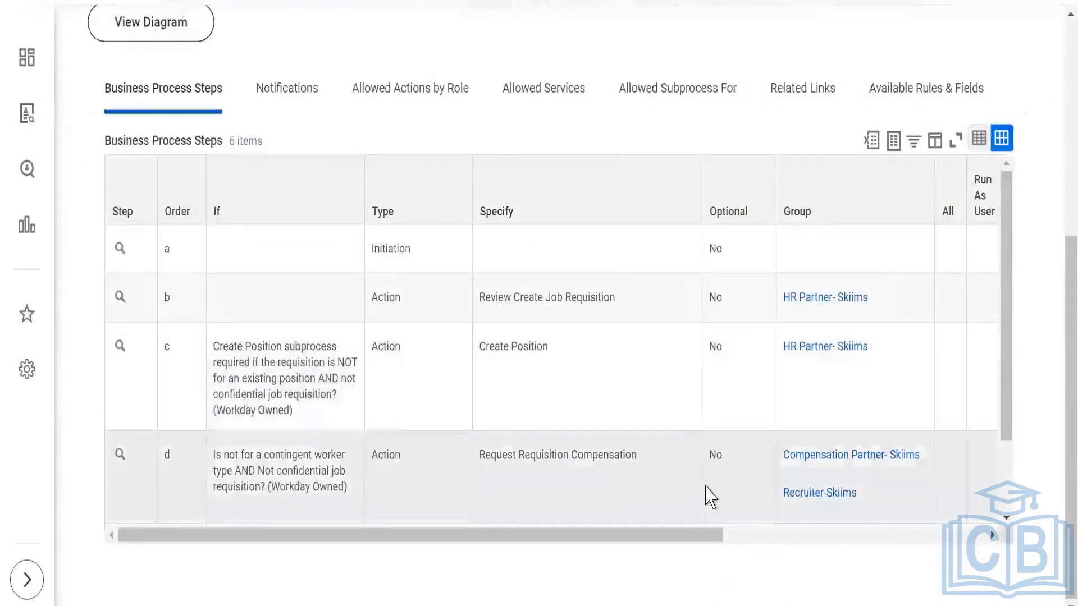
pyautogui.scroll(-2, 692, 424)
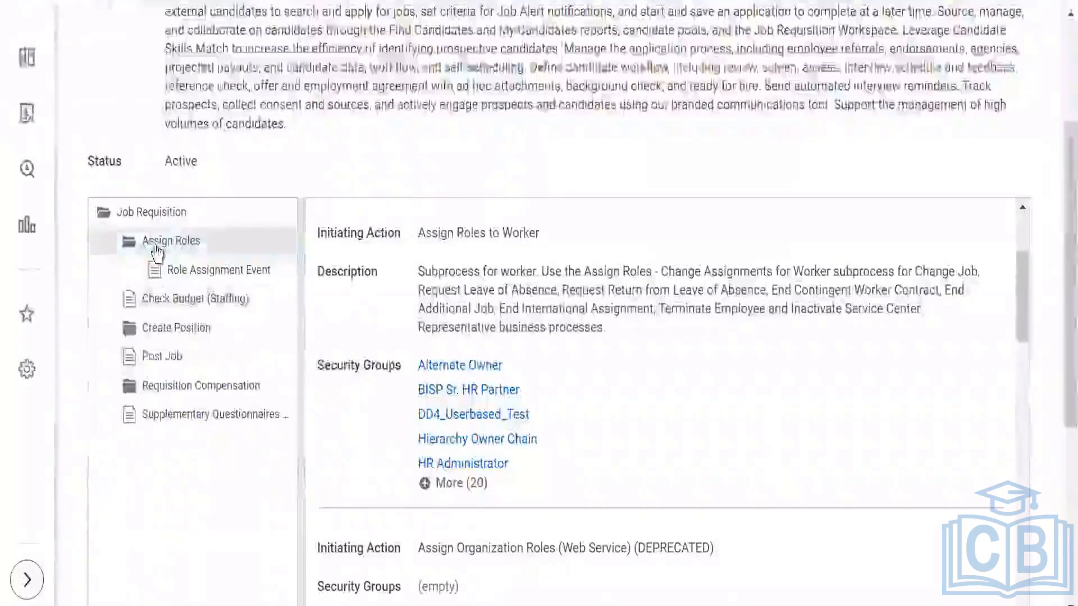
pyautogui.moveTo(1024, 335); pyautogui.dragTo(1024, 372)
pyautogui.scroll(-10, 765, 440)
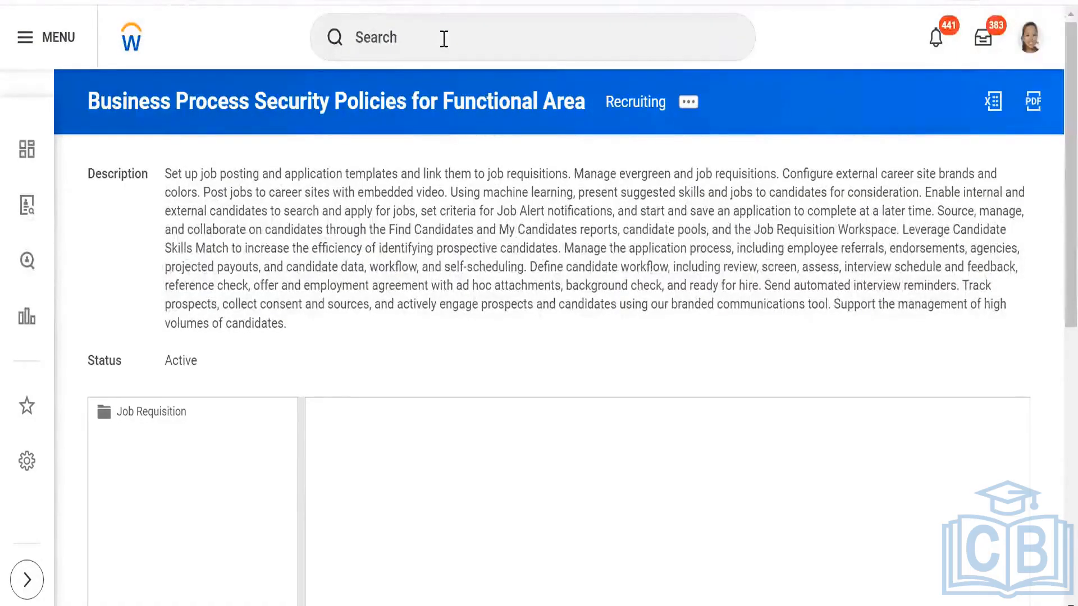
# - Under Job Requisition, select the Assign Roles subprocess and open its permissions for editing
pyautogui.click(443, 39)
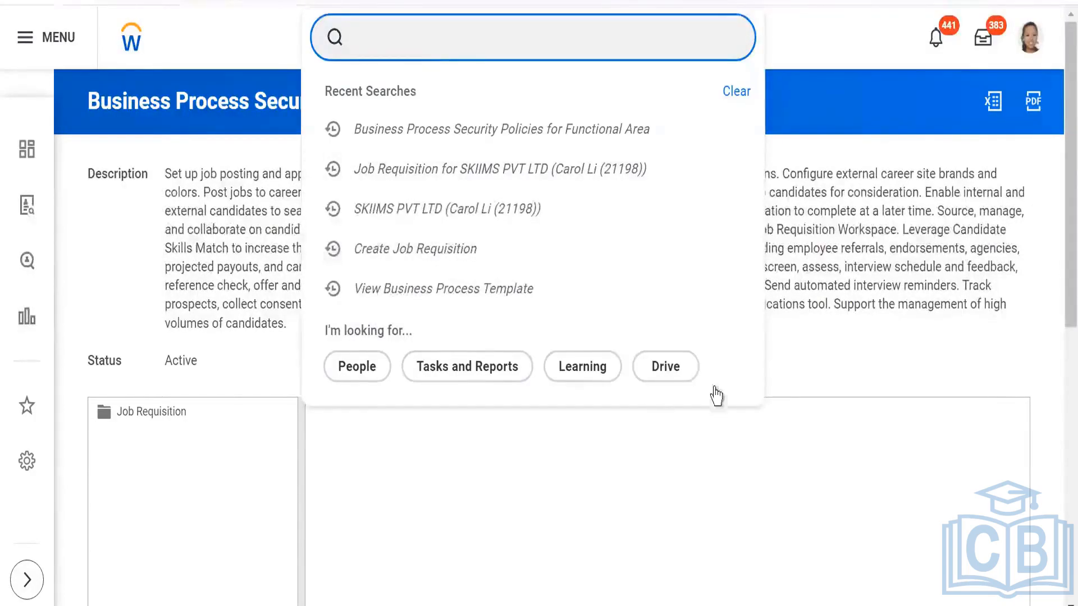
pyautogui.click(108, 240)
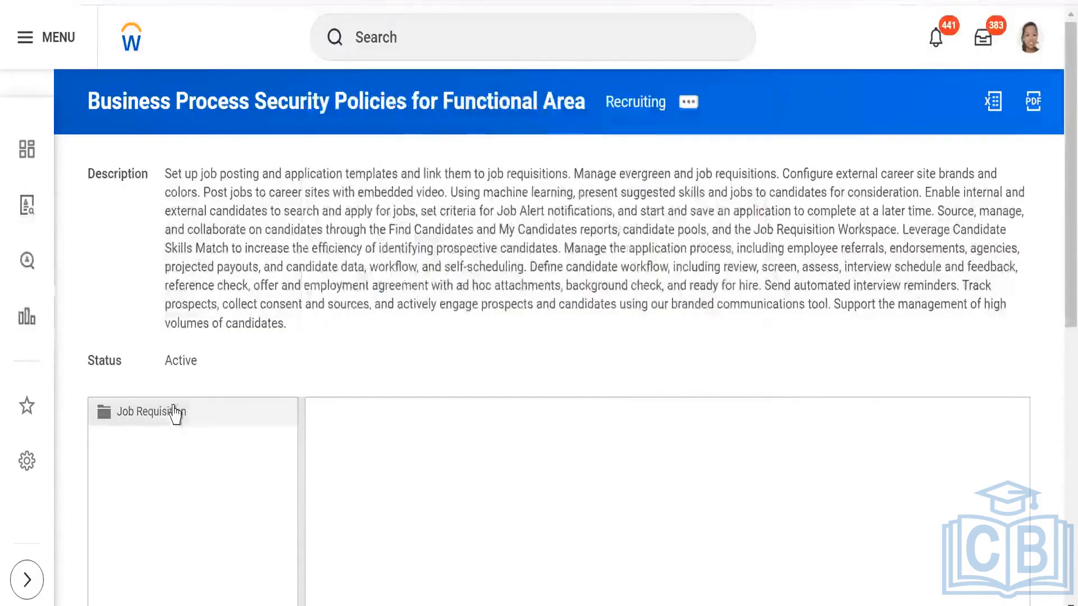
pyautogui.scroll(-4, 349, 267)
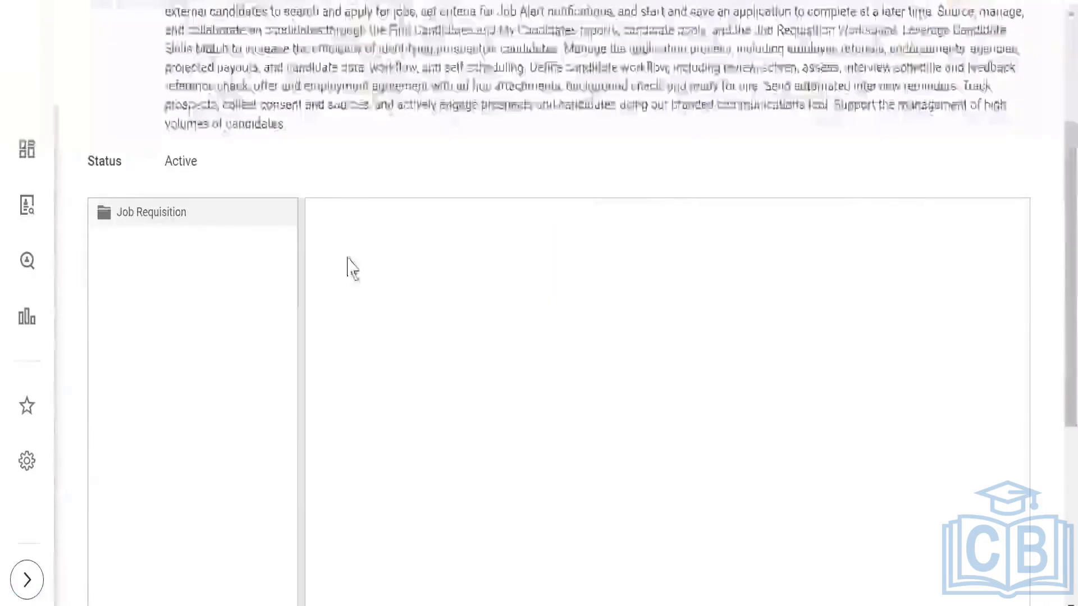
pyautogui.click(186, 247)
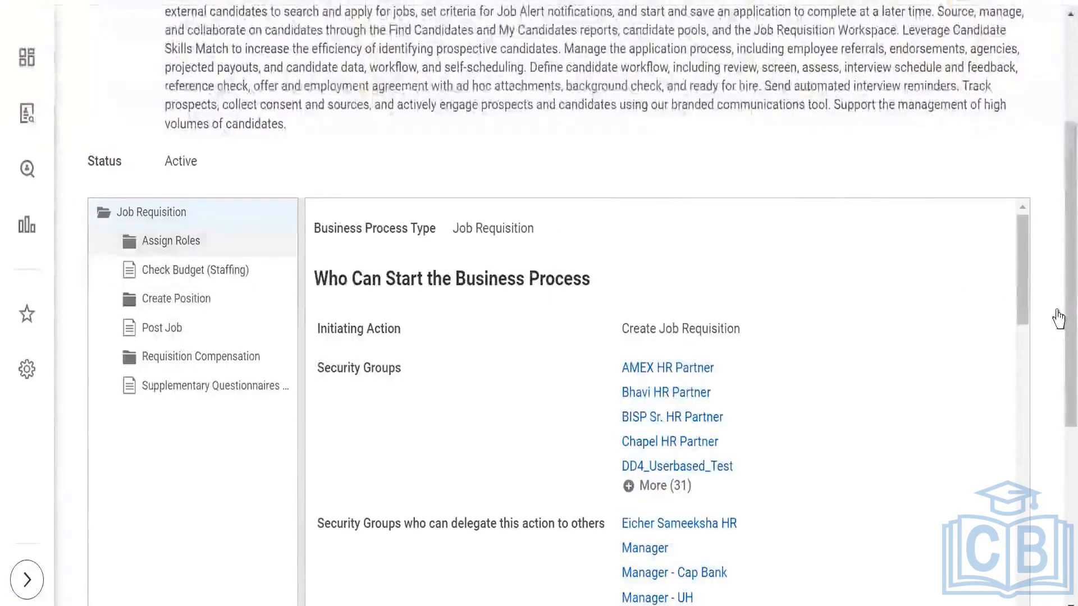
pyautogui.scroll(-10, 703, 435)
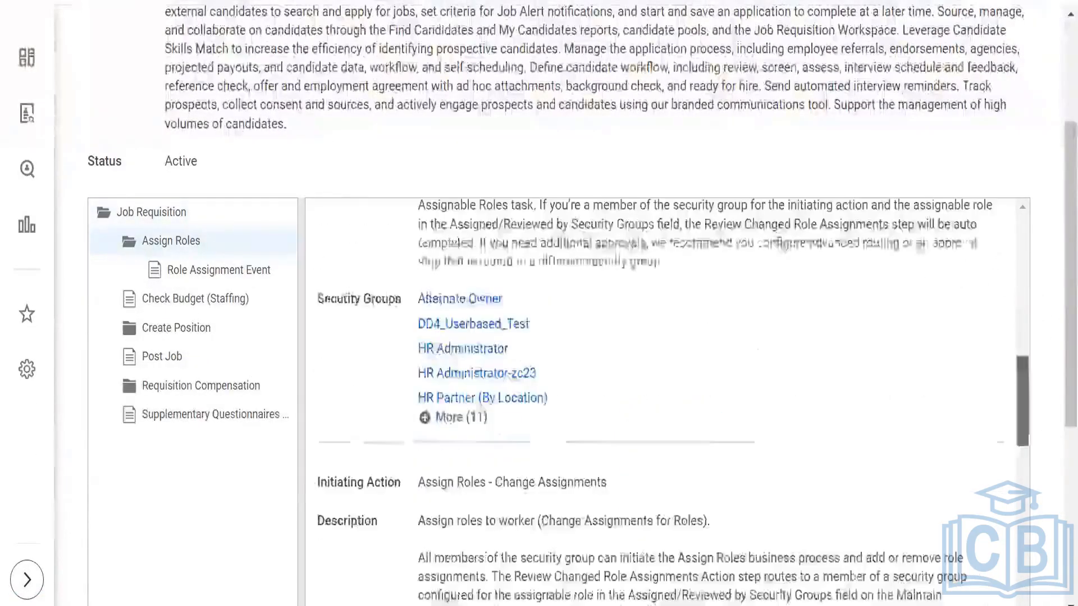
pyautogui.scroll(-10, 574, 474)
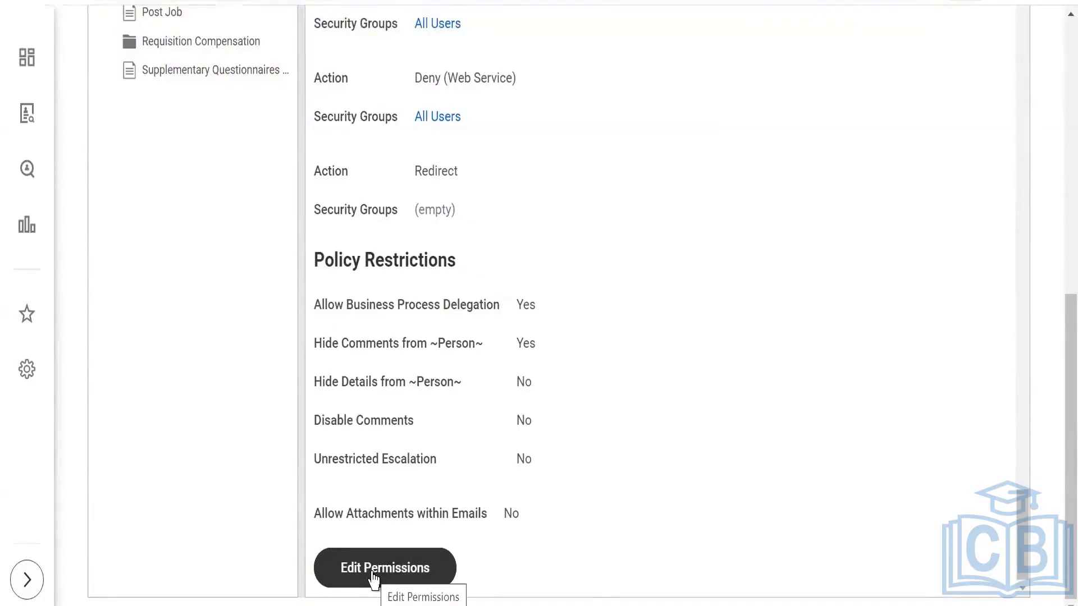
pyautogui.click(374, 575)
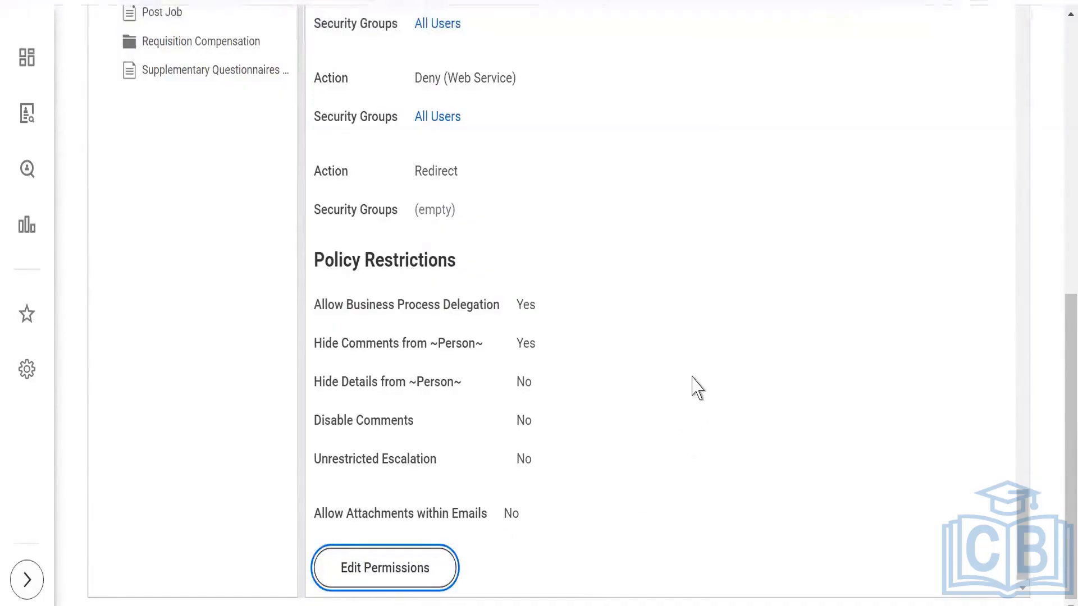
# - Examine the security groups allowed for each initiating action in the Assign Roles business process security policy
pyautogui.scroll(-10, 594, 372)
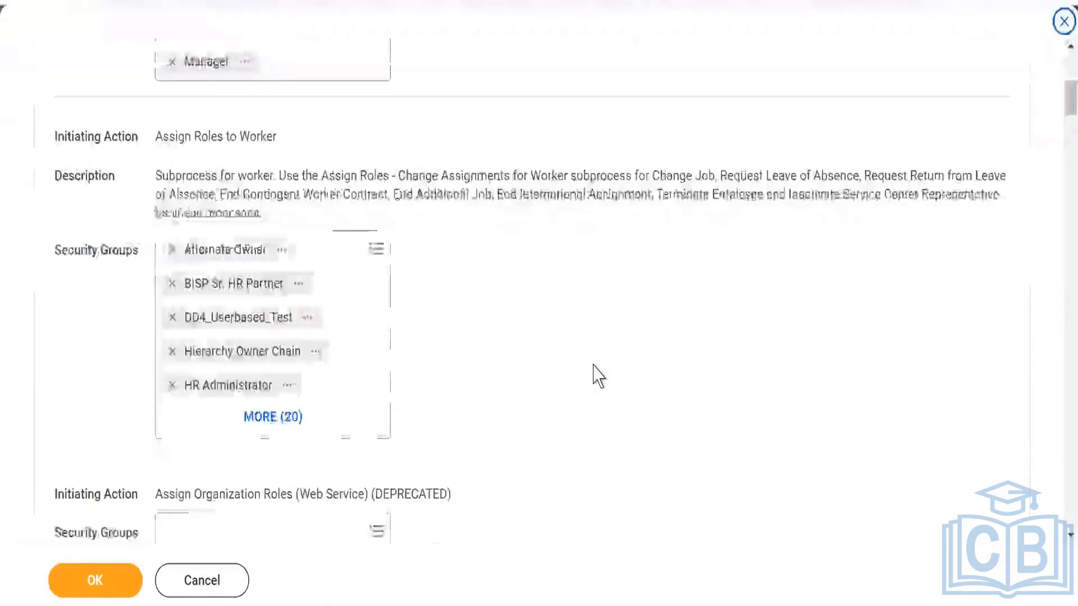
pyautogui.scroll(-4, 597, 375)
pyautogui.scroll(-5, 596, 375)
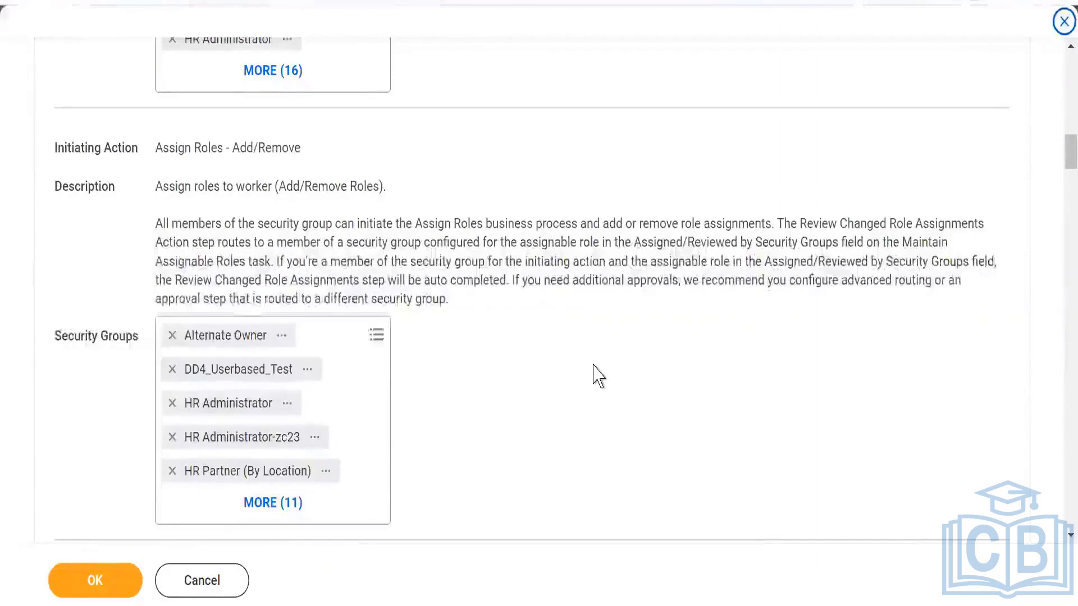
pyautogui.scroll(-2, 598, 376)
pyautogui.scroll(-2, 599, 376)
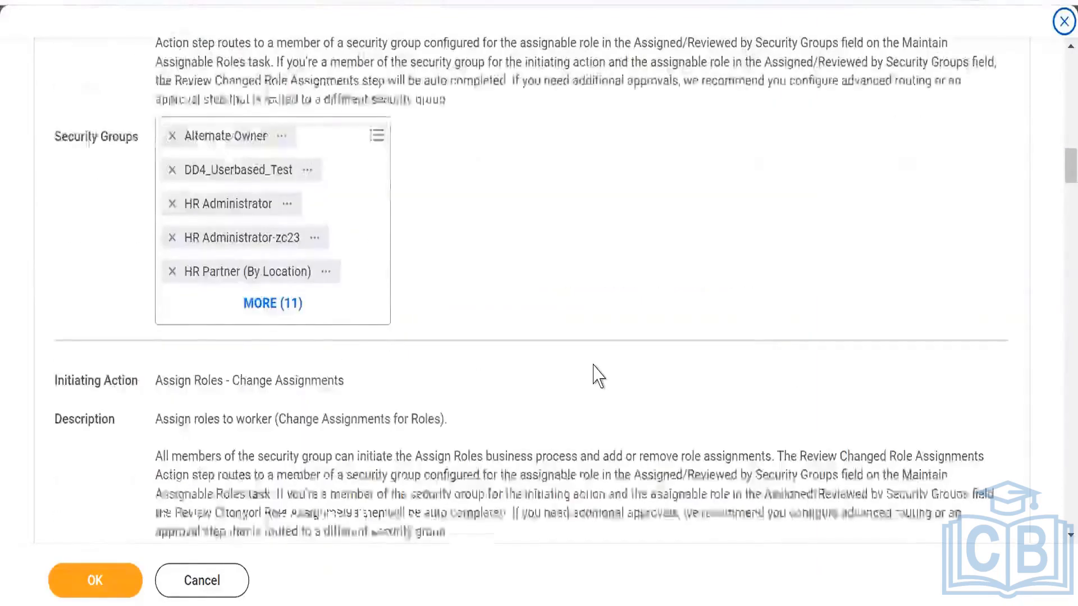
pyautogui.scroll(-3, 598, 376)
pyautogui.scroll(-2, 598, 376)
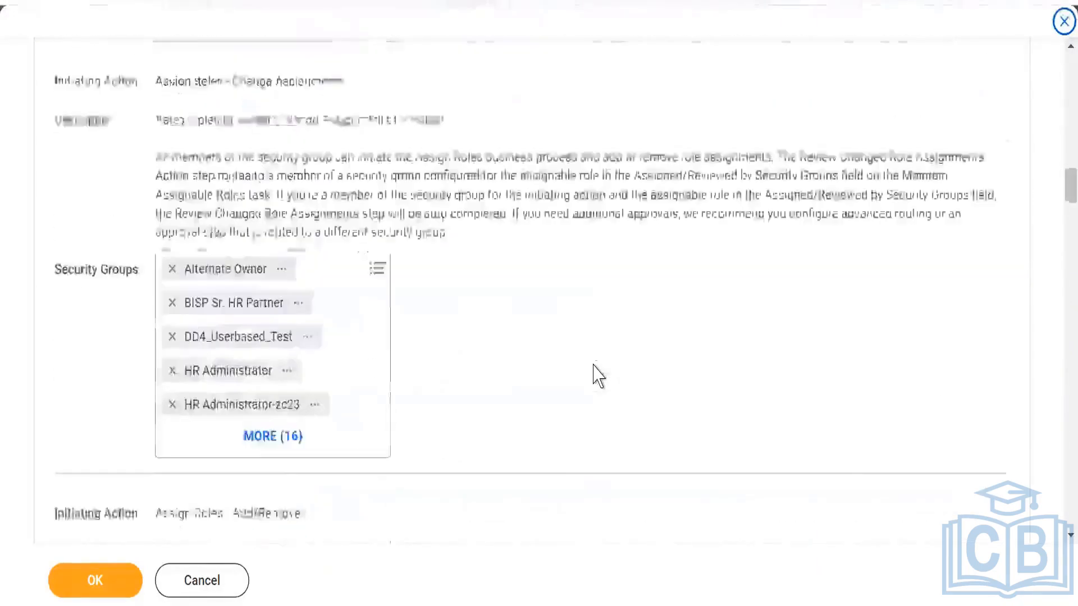
pyautogui.scroll(-2, 598, 376)
pyautogui.scroll(-2, 598, 376)
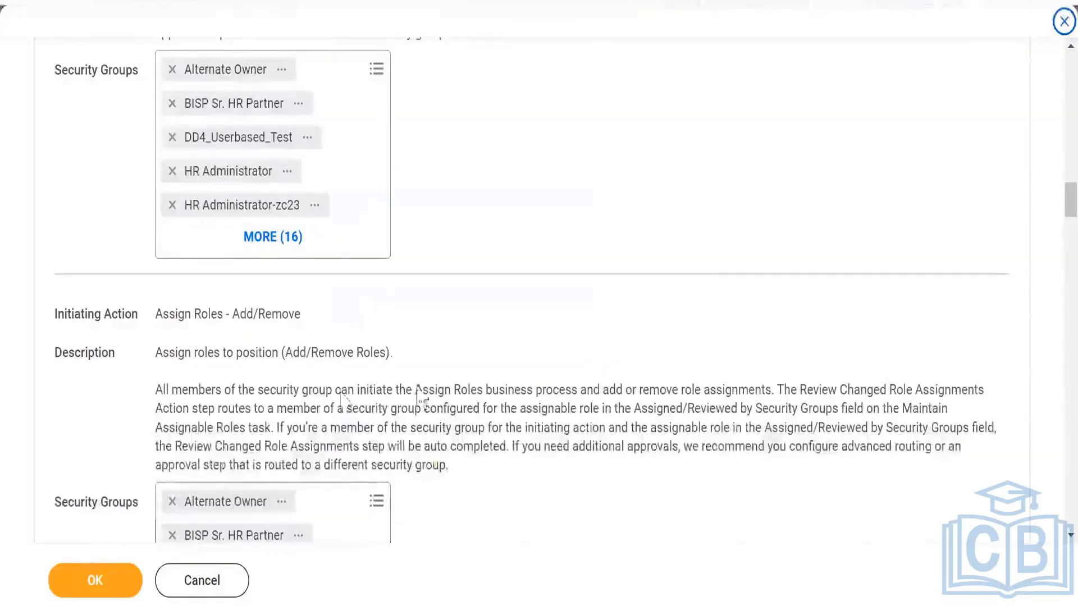
pyautogui.scroll(-5, 604, 334)
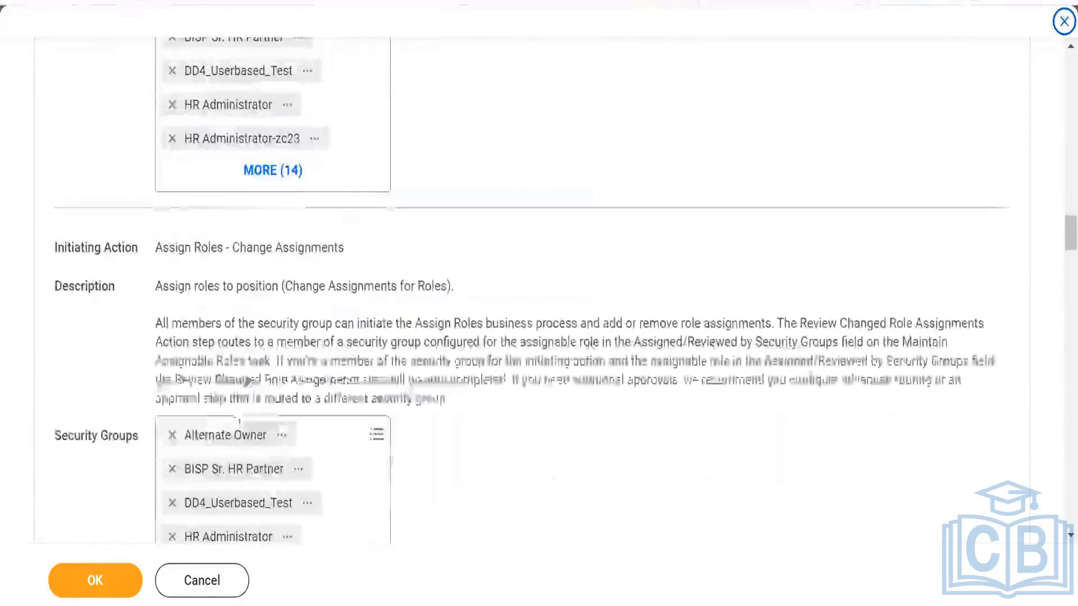
pyautogui.scroll(-9, 522, 354)
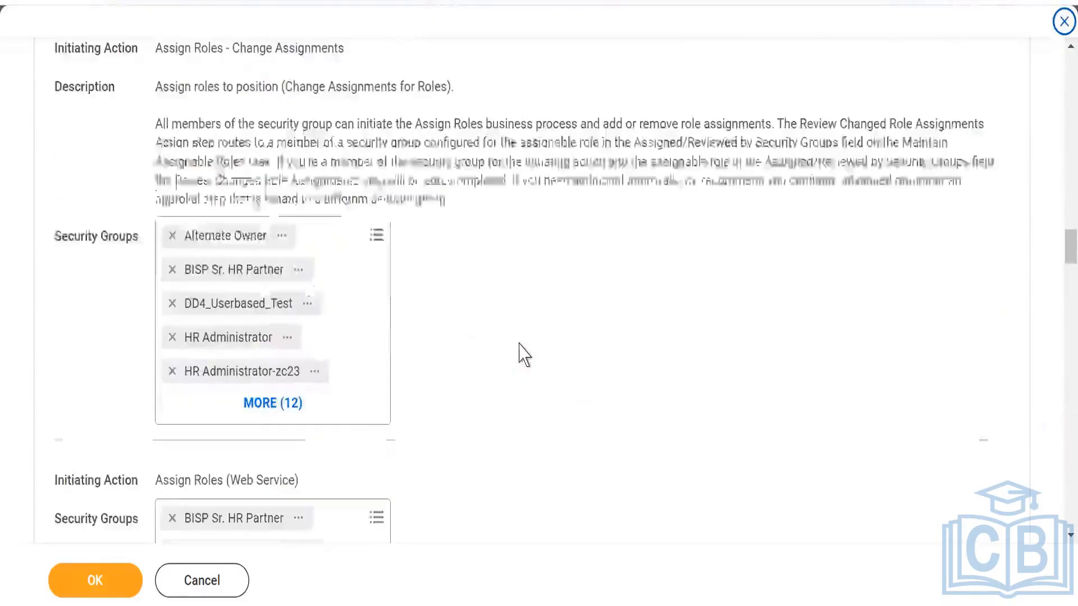
pyautogui.scroll(-3, 522, 354)
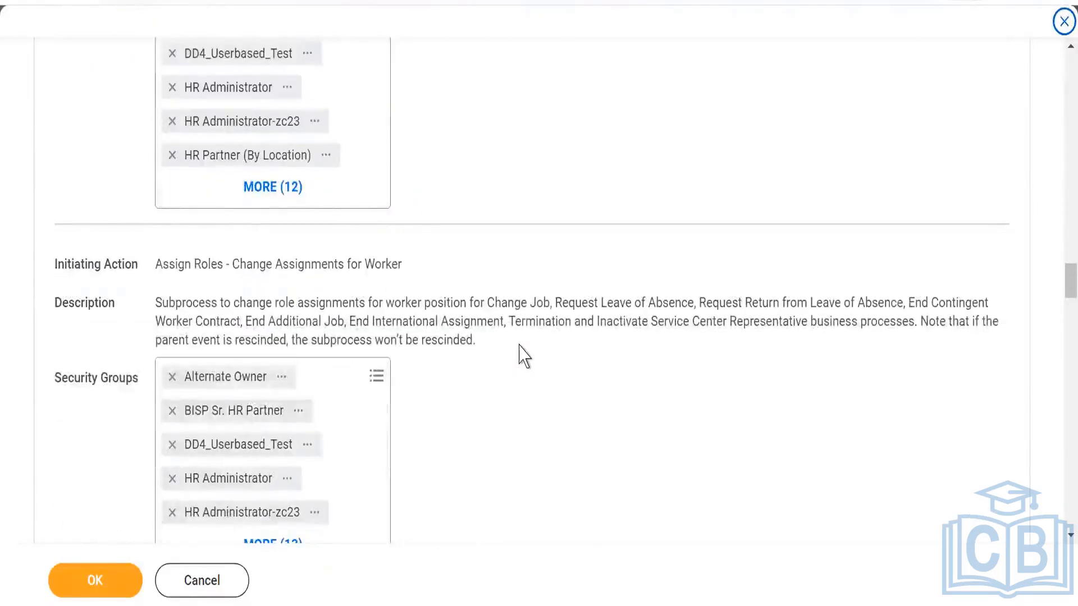
pyautogui.scroll(-4, 523, 356)
pyautogui.scroll(-6, 523, 356)
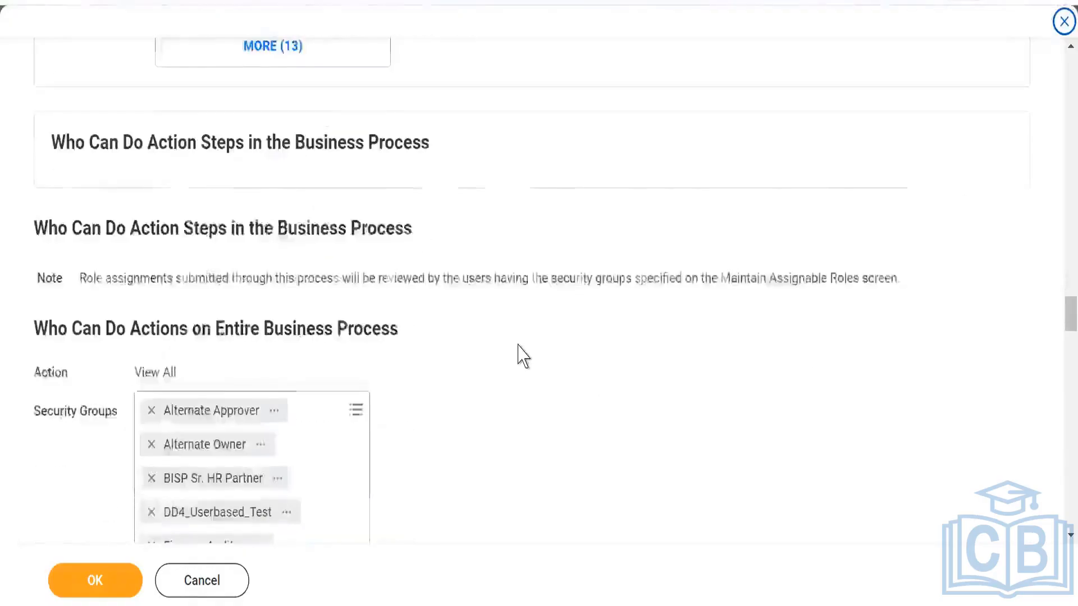
# - Go back through the policy's initiating actions to find the Assign Roles subprocess action used in Job Requisition, and review its security groups
pyautogui.scroll(5, 523, 356)
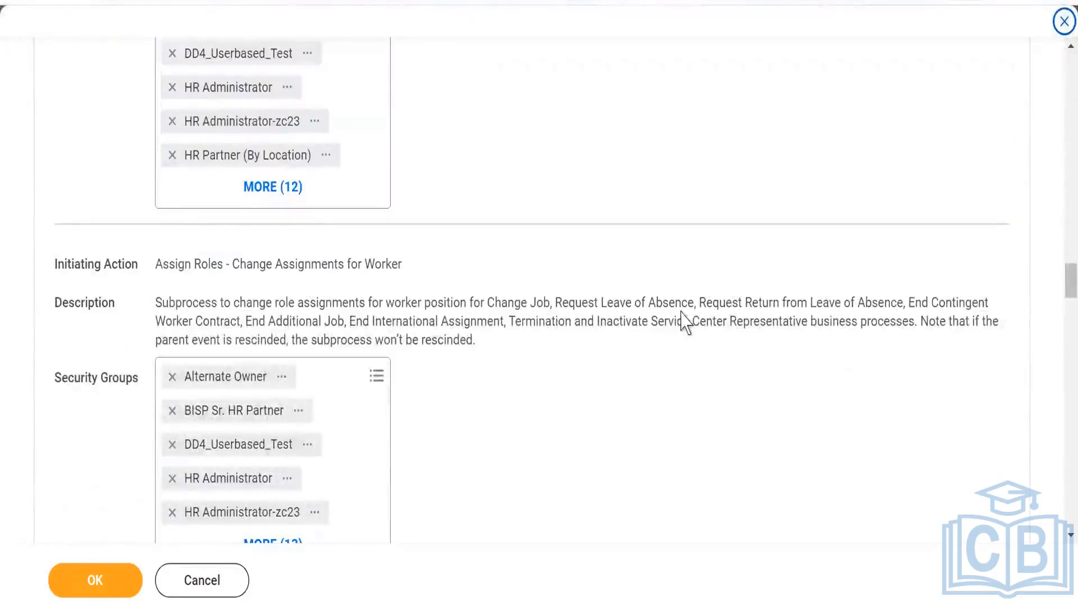
pyautogui.scroll(2, 402, 366)
pyautogui.scroll(4, 443, 357)
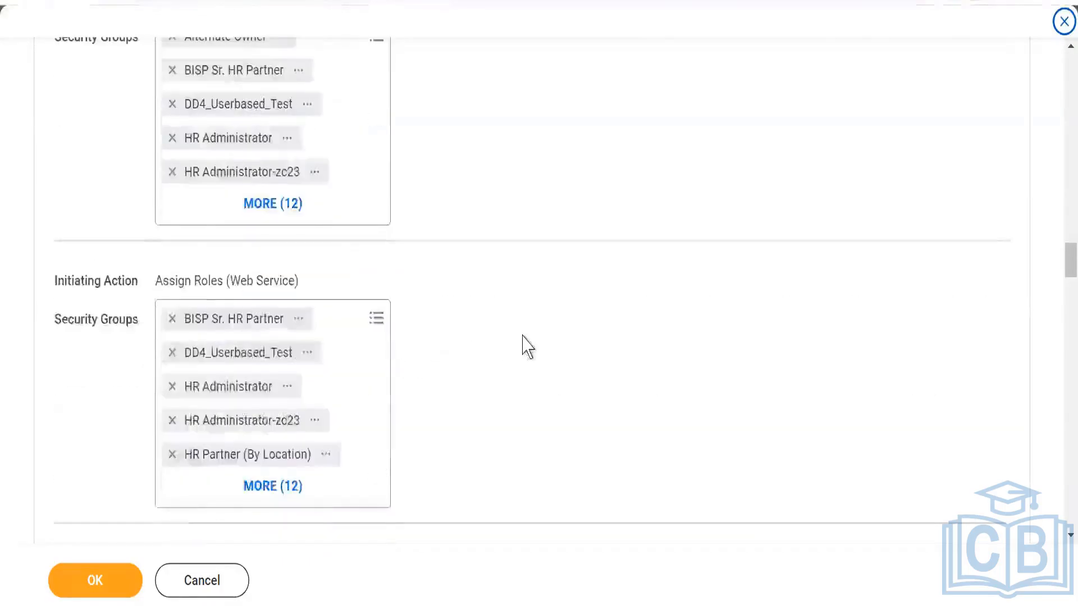
pyautogui.scroll(5, 525, 344)
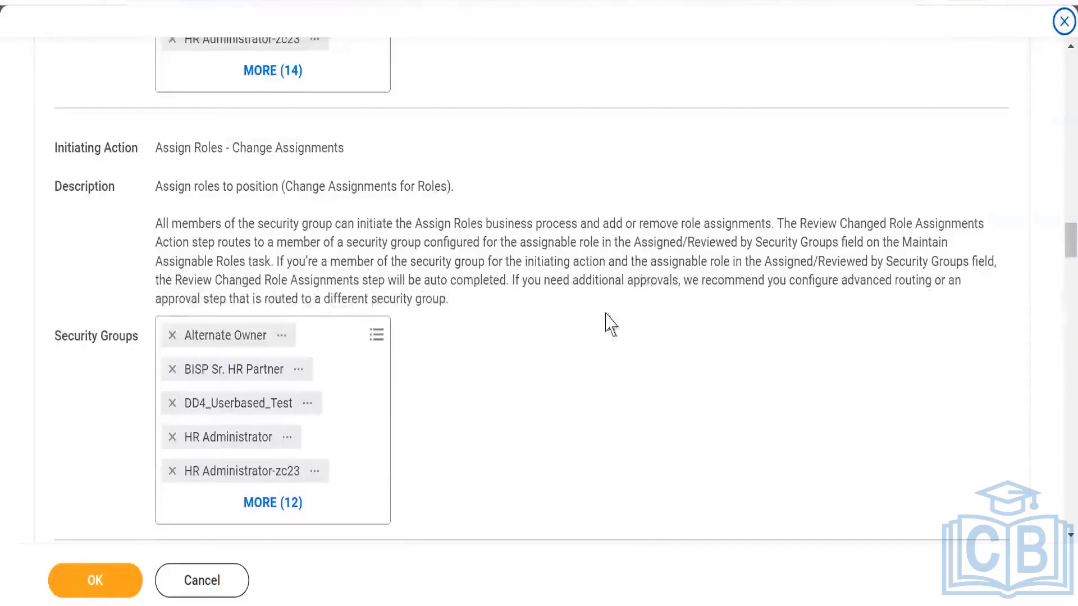
pyautogui.scroll(5, 606, 331)
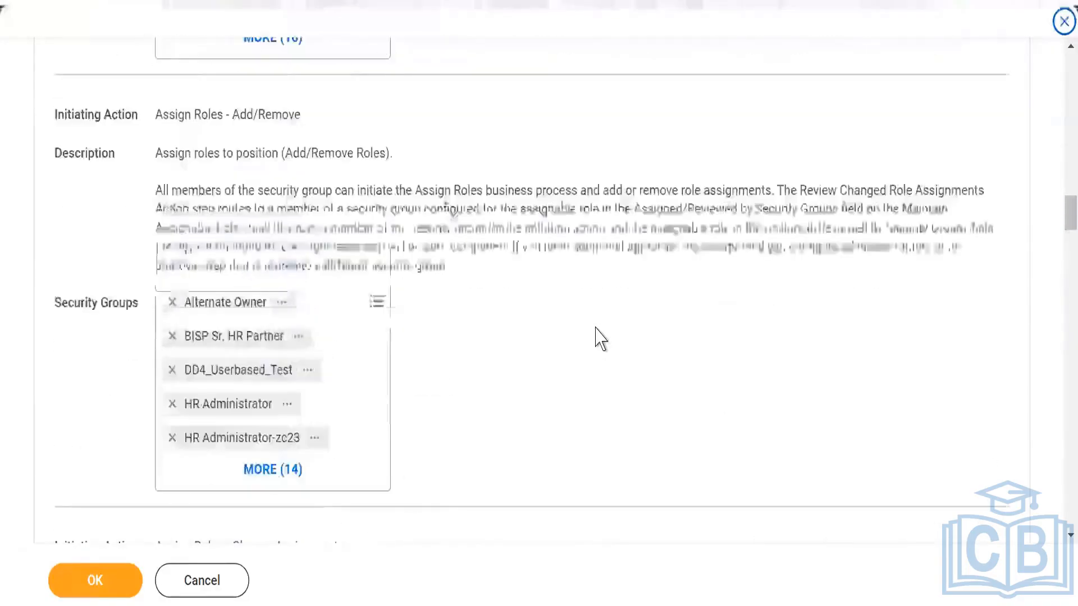
pyautogui.scroll(4, 598, 336)
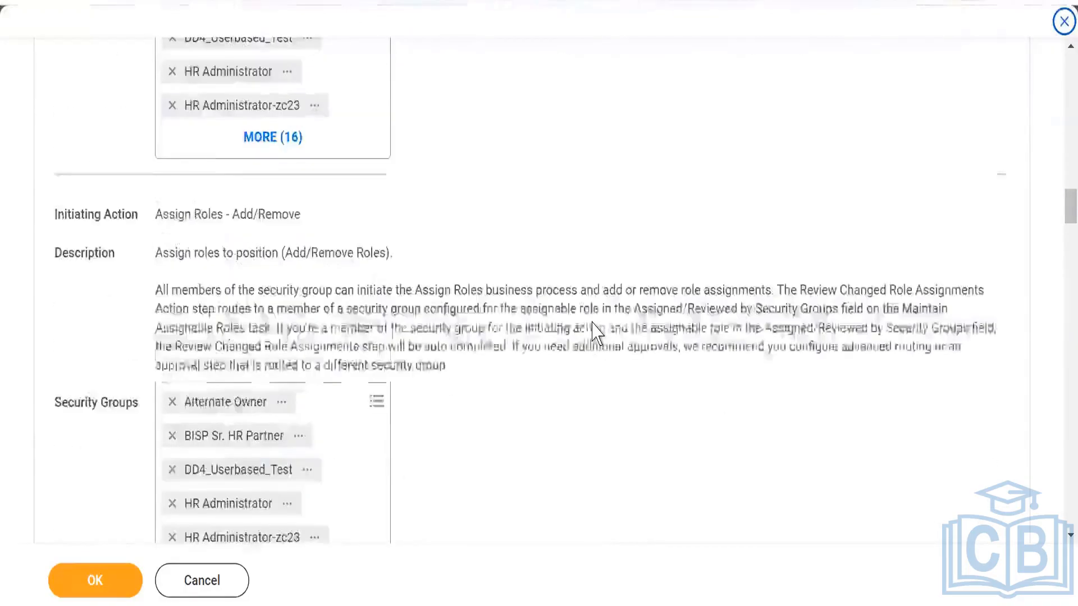
pyautogui.scroll(2, 595, 334)
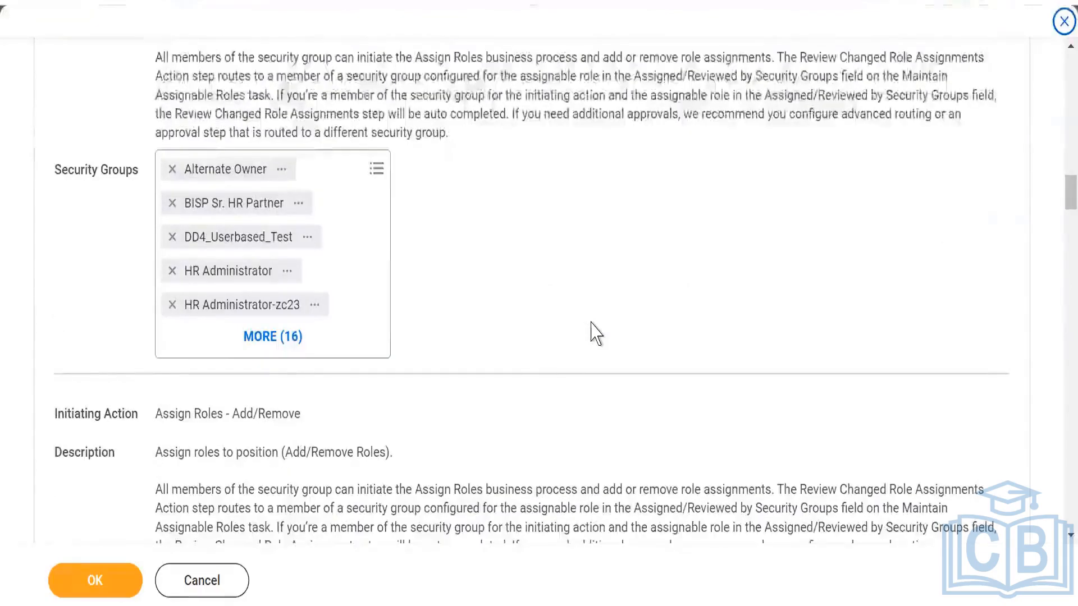
pyautogui.scroll(2, 596, 335)
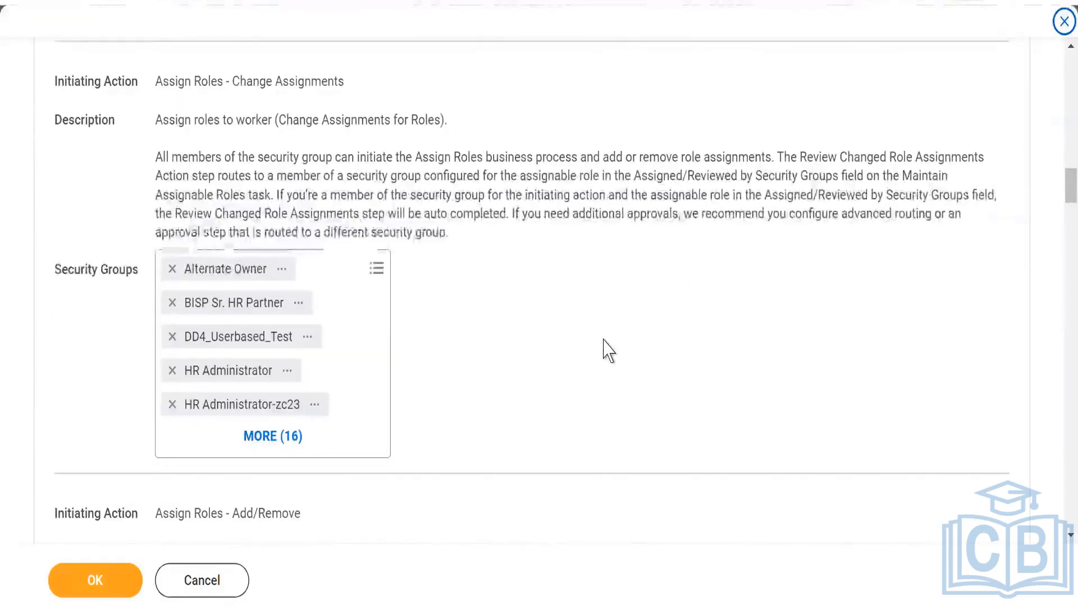
pyautogui.scroll(3, 610, 339)
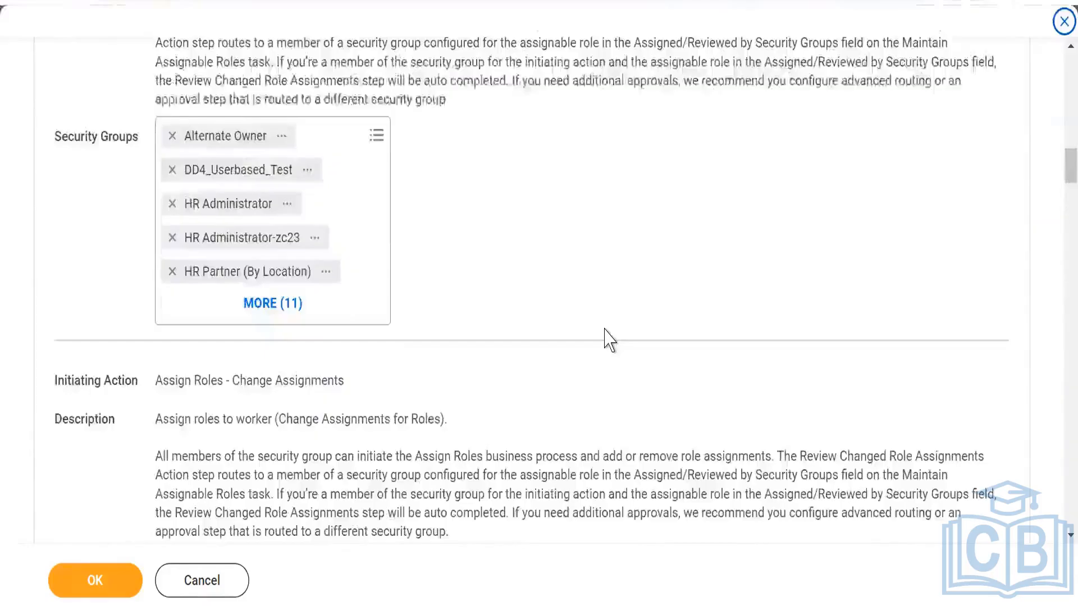
pyautogui.scroll(1, 610, 339)
pyautogui.scroll(2, 607, 340)
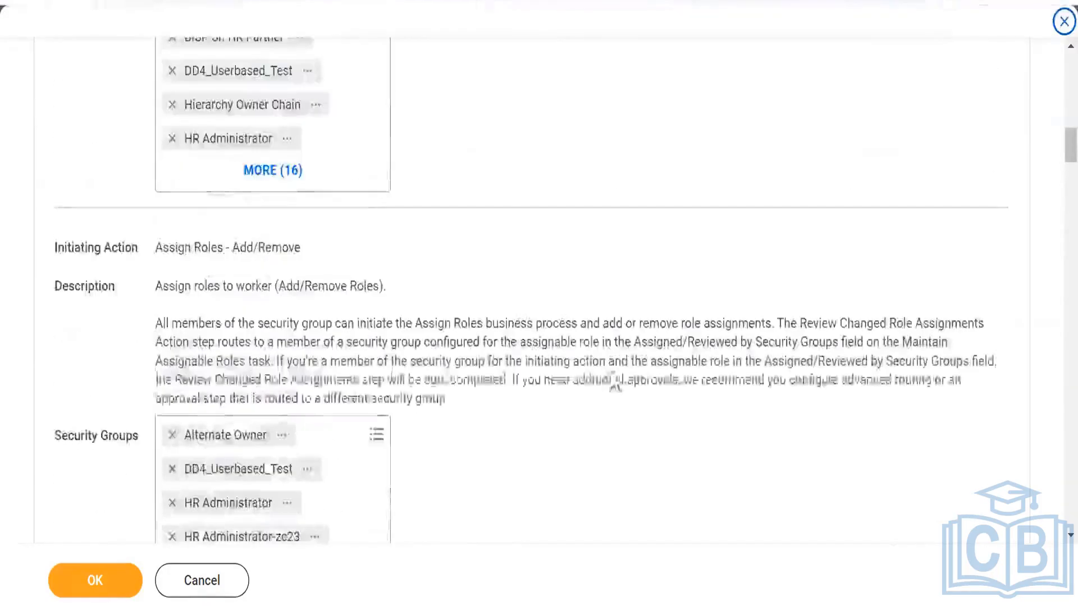
pyautogui.scroll(2, 583, 339)
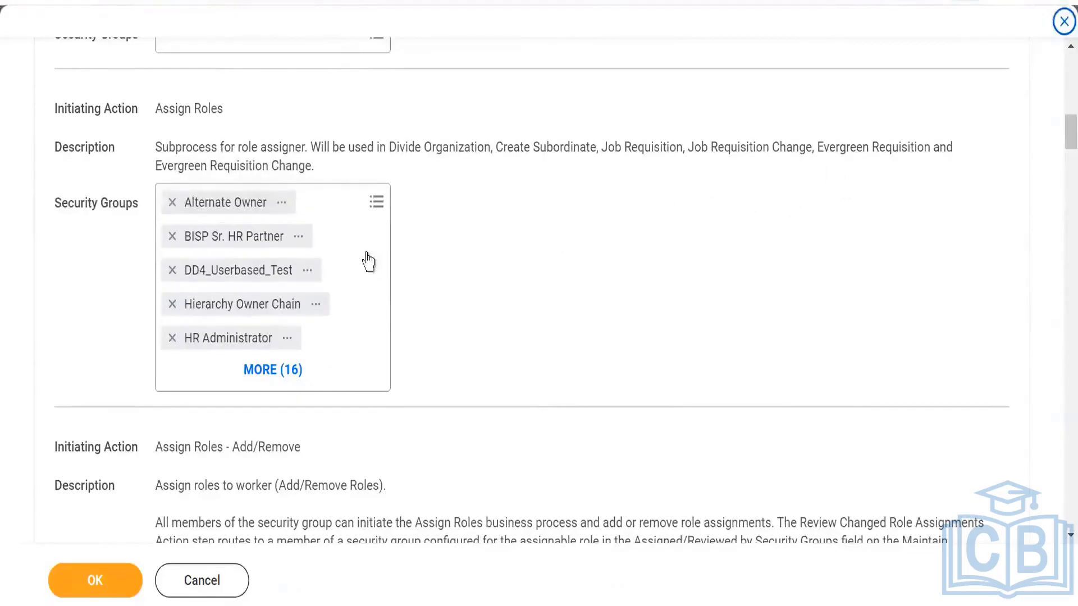
# - Search the Assign Roles initiating action's security groups for "skiim" to check which are selected, and leave the policy without saving
pyautogui.click(378, 203)
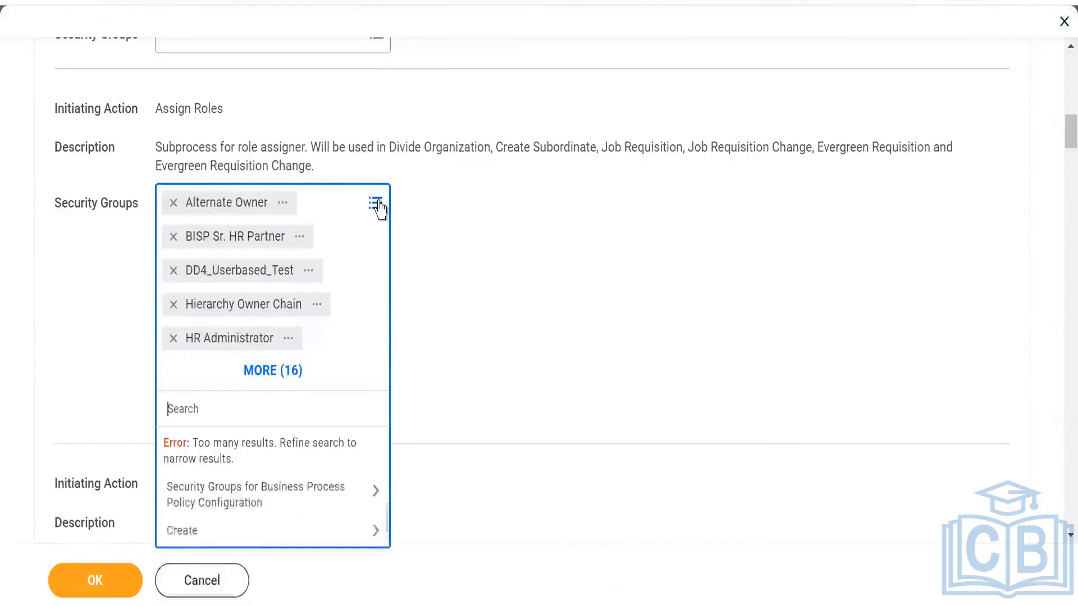
pyautogui.write('skiim')
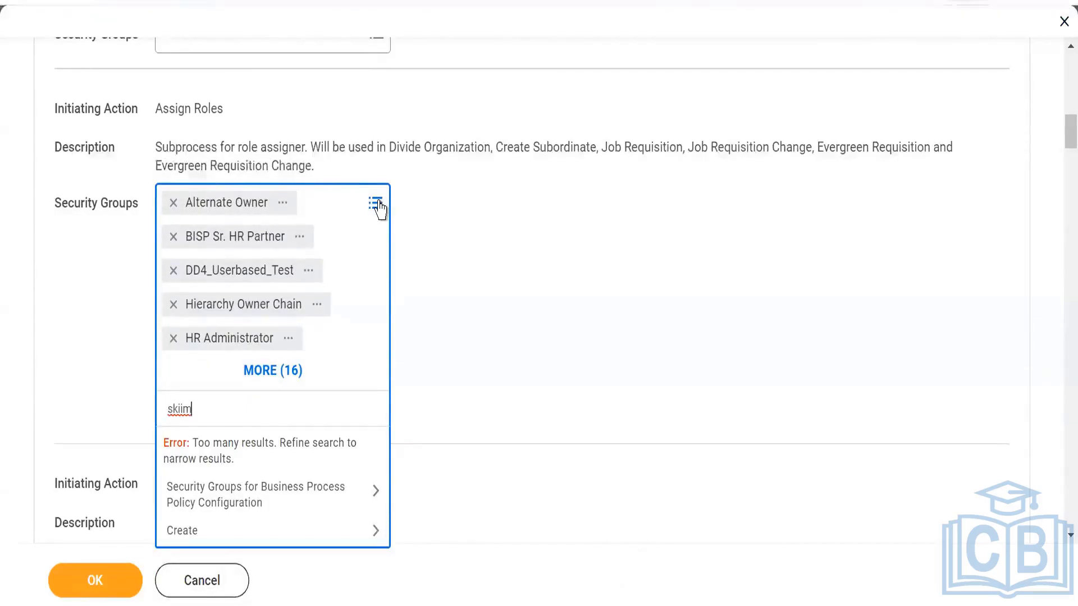
pyautogui.press('Return')
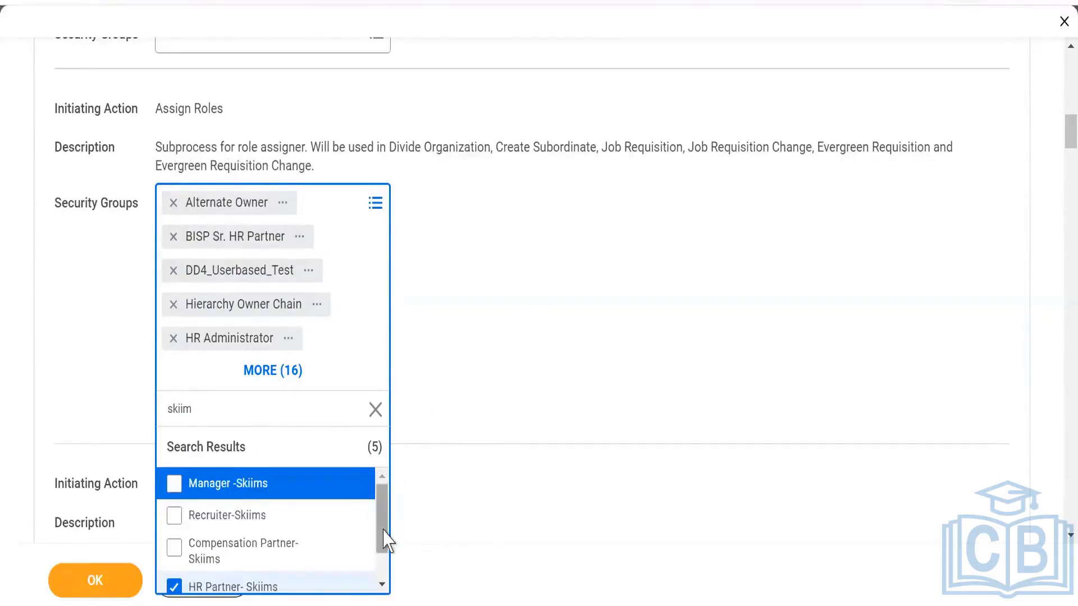
pyautogui.scroll(-1, 387, 567)
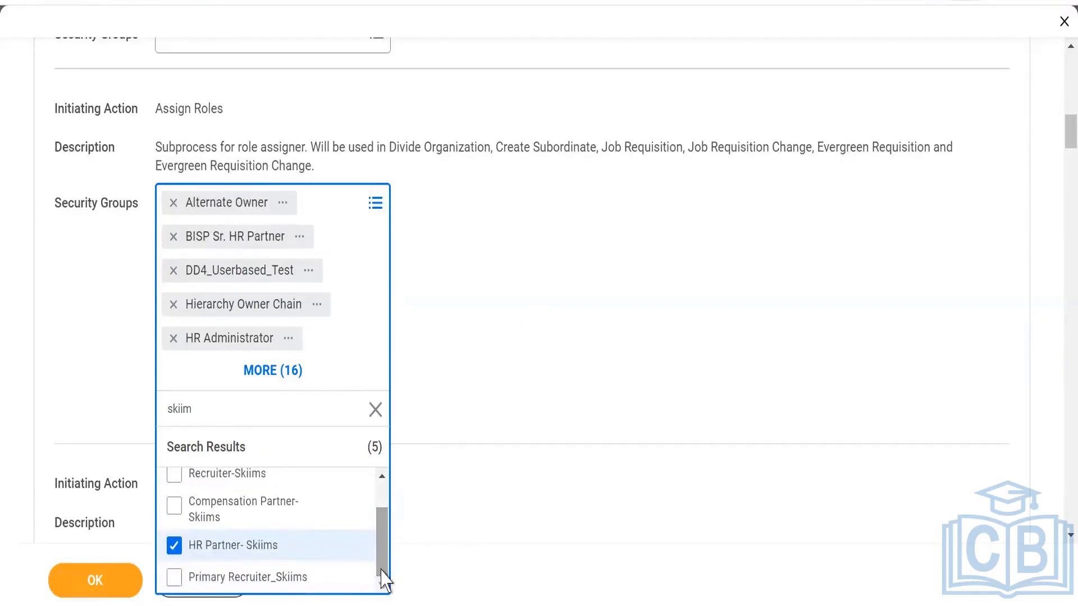
pyautogui.click(651, 278)
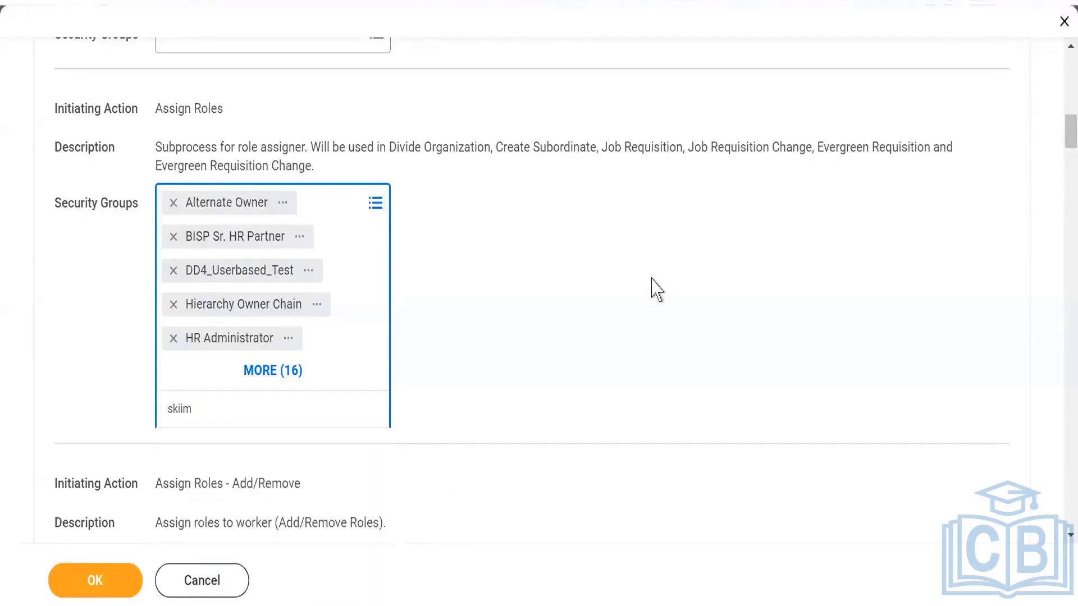
pyautogui.click(488, 321)
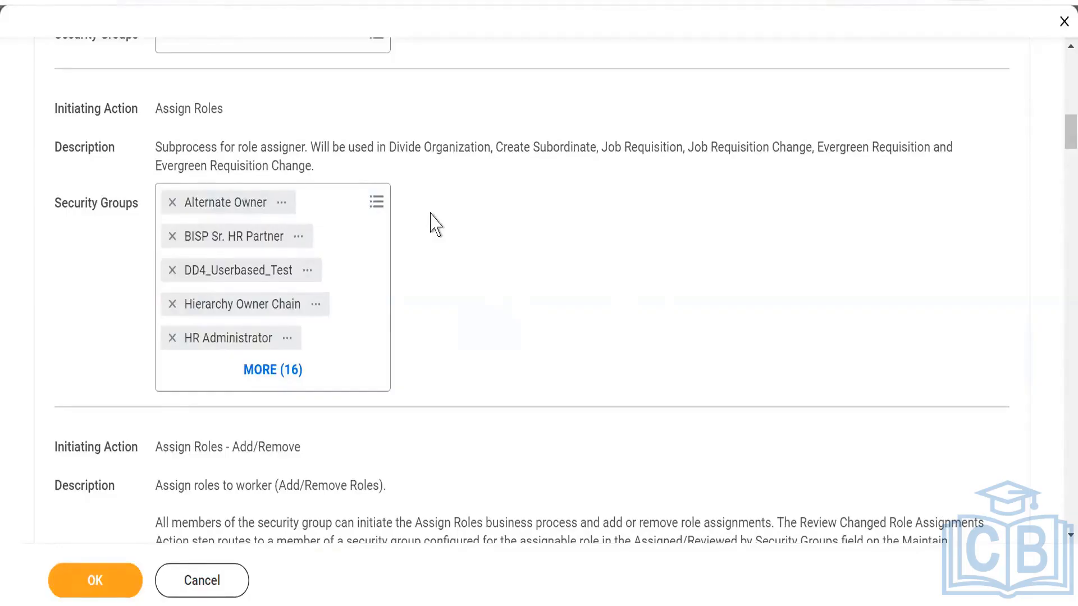
pyautogui.scroll(15, 430, 268)
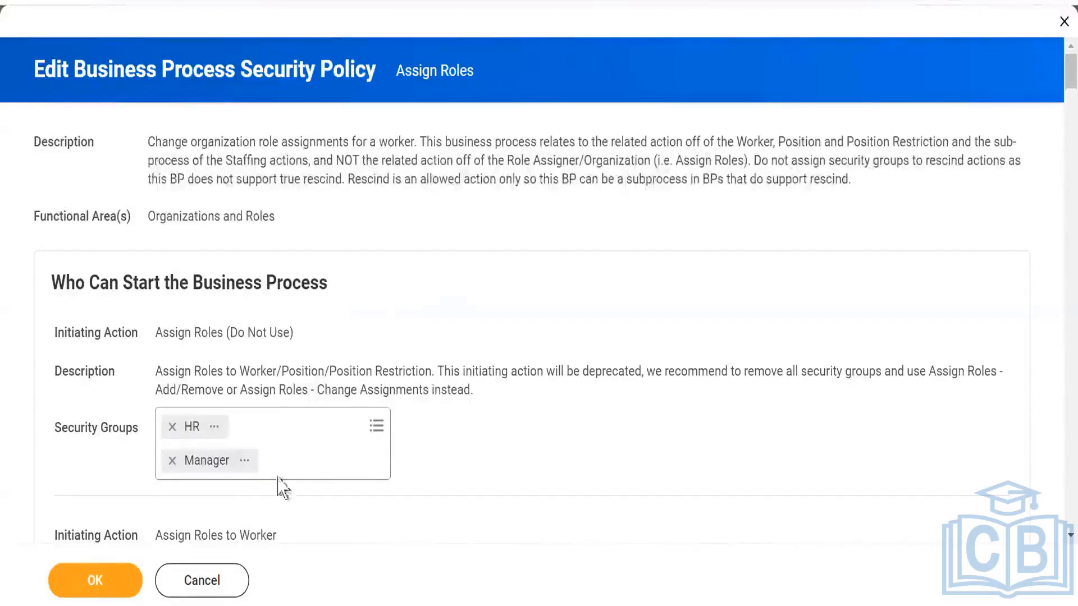
pyautogui.click(199, 580)
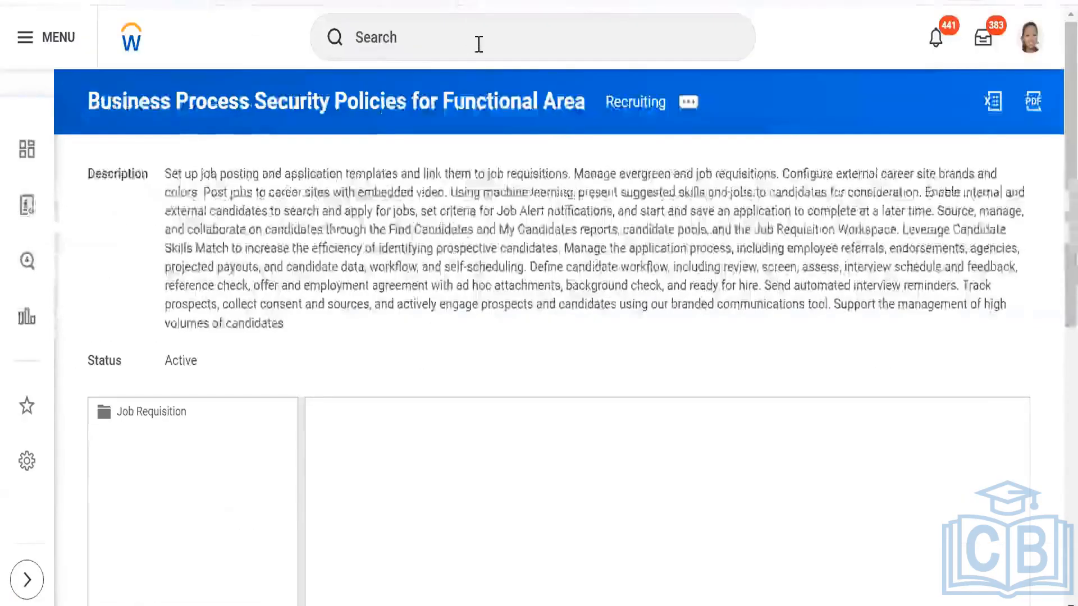
# - Reopen the Business Process Security Policies for Functional Area report from the recent searches and set the functional area to Recruiting
pyautogui.click(455, 41)
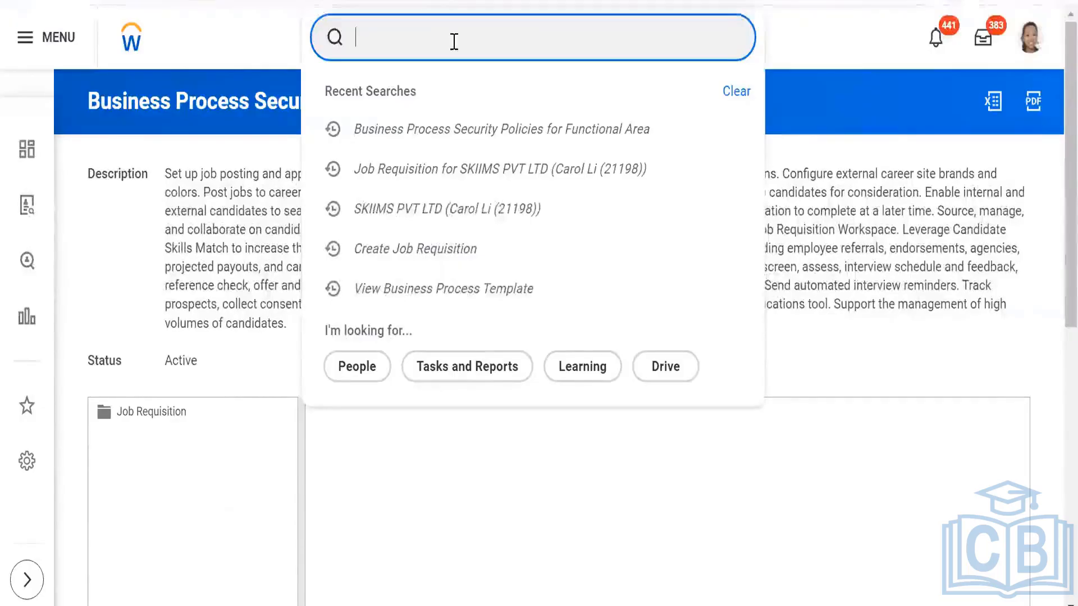
pyautogui.click(471, 140)
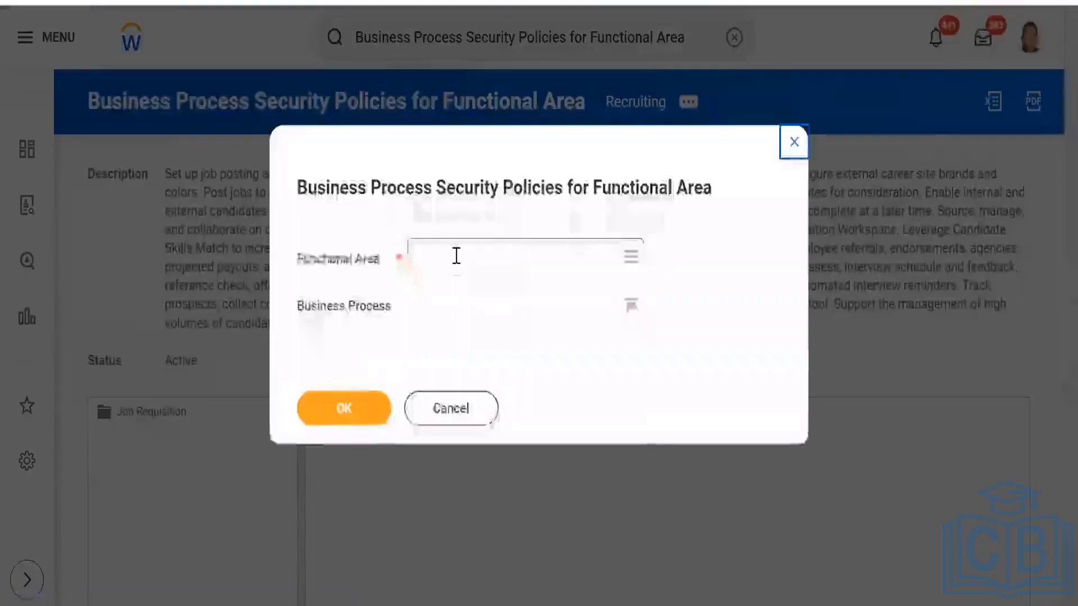
pyautogui.click(456, 258)
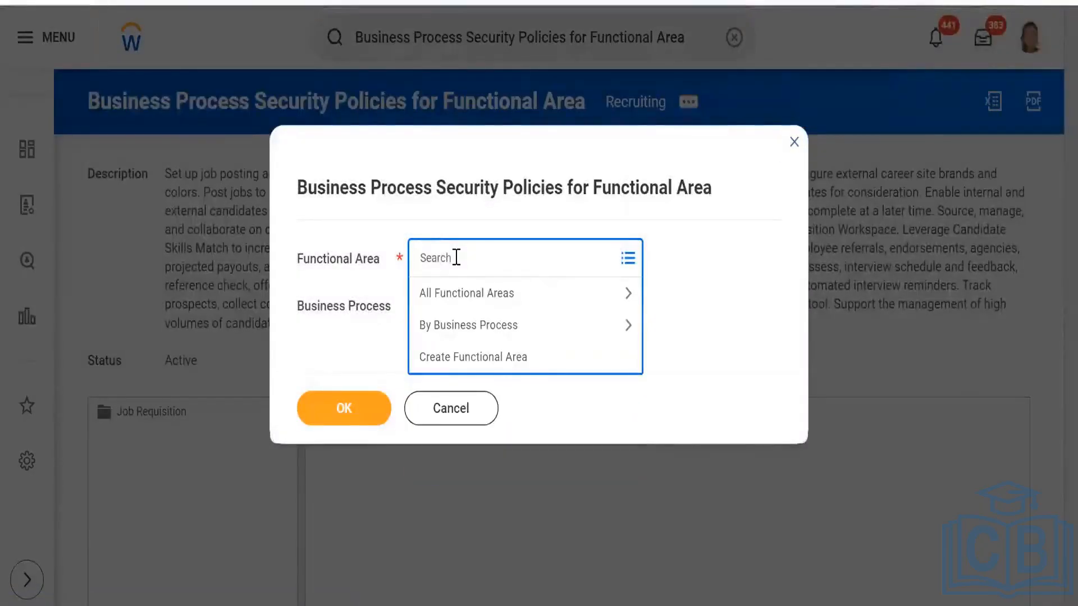
pyautogui.write('recr')
pyautogui.press('Return')
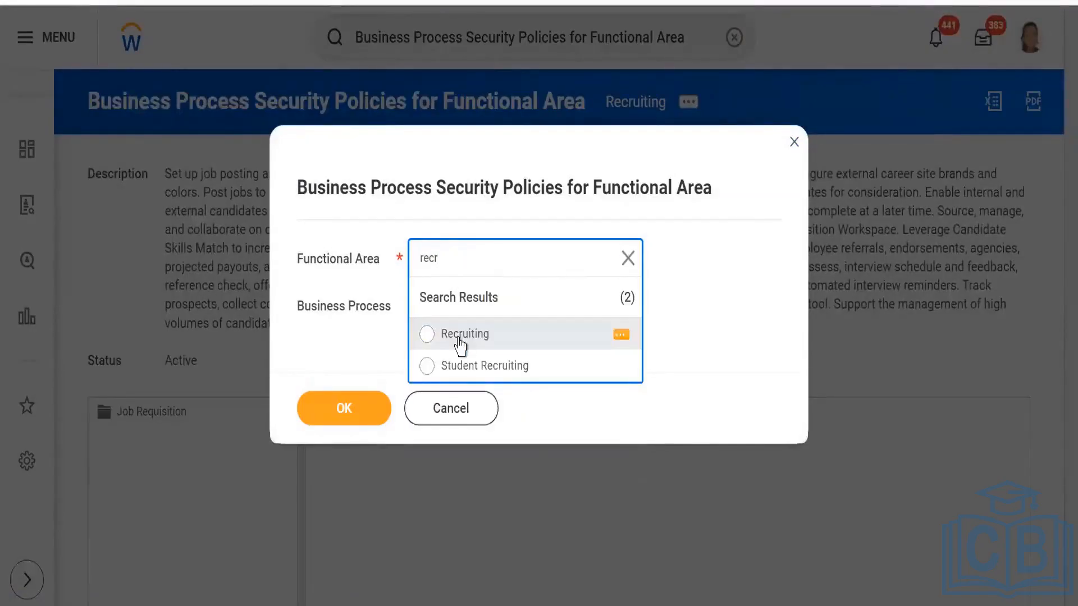
pyautogui.click(459, 338)
# - Limit the report to the Create Position business process within the Recruiting functional area and run it
pyautogui.click(489, 312)
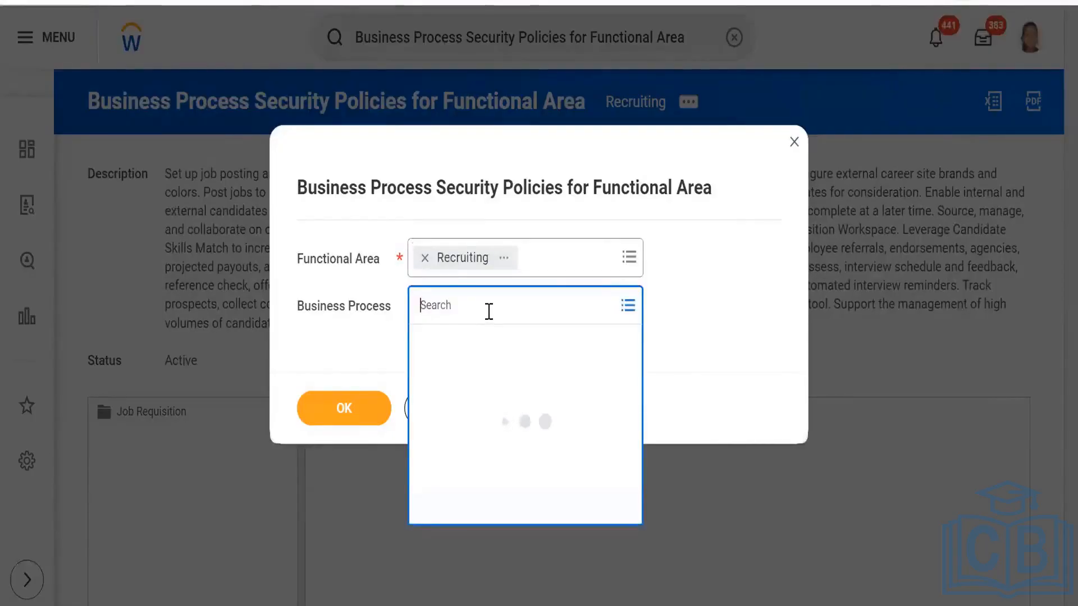
pyautogui.write('create')
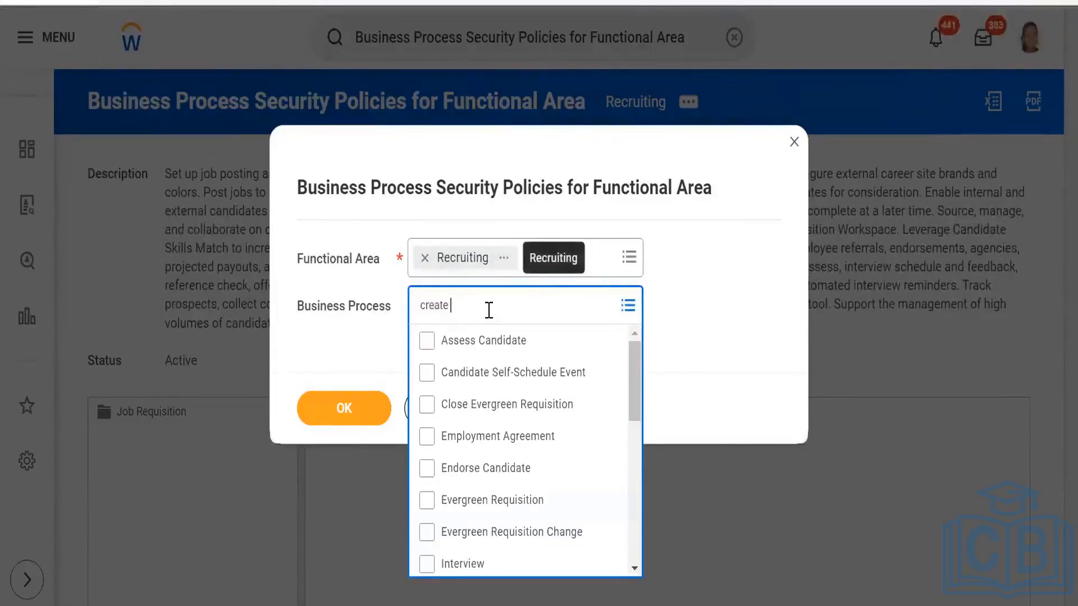
pyautogui.write(' posi')
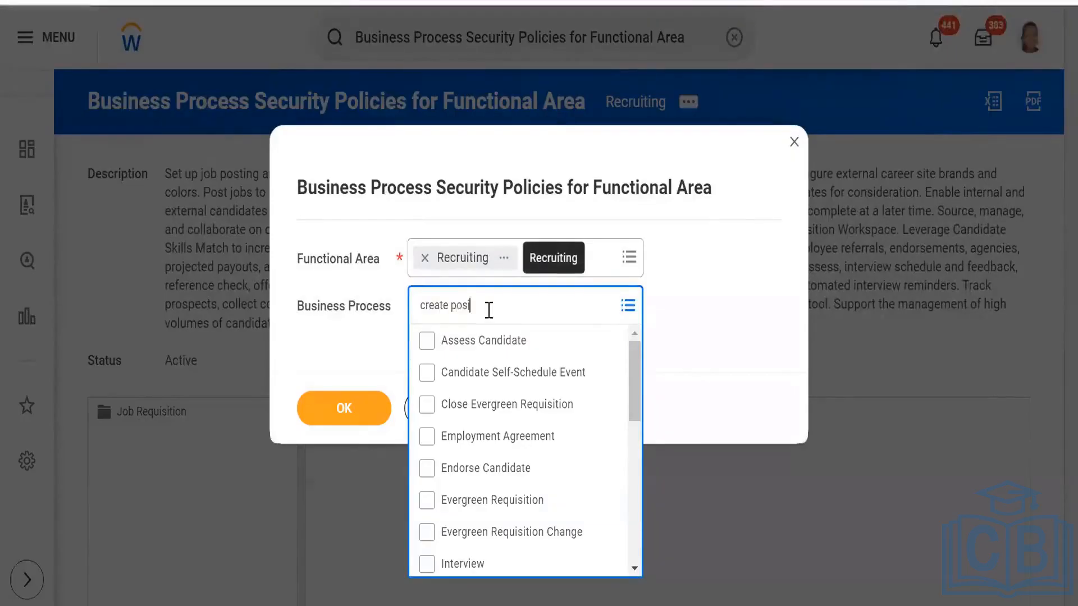
pyautogui.write('tion')
pyautogui.scroll(-3, 471, 471)
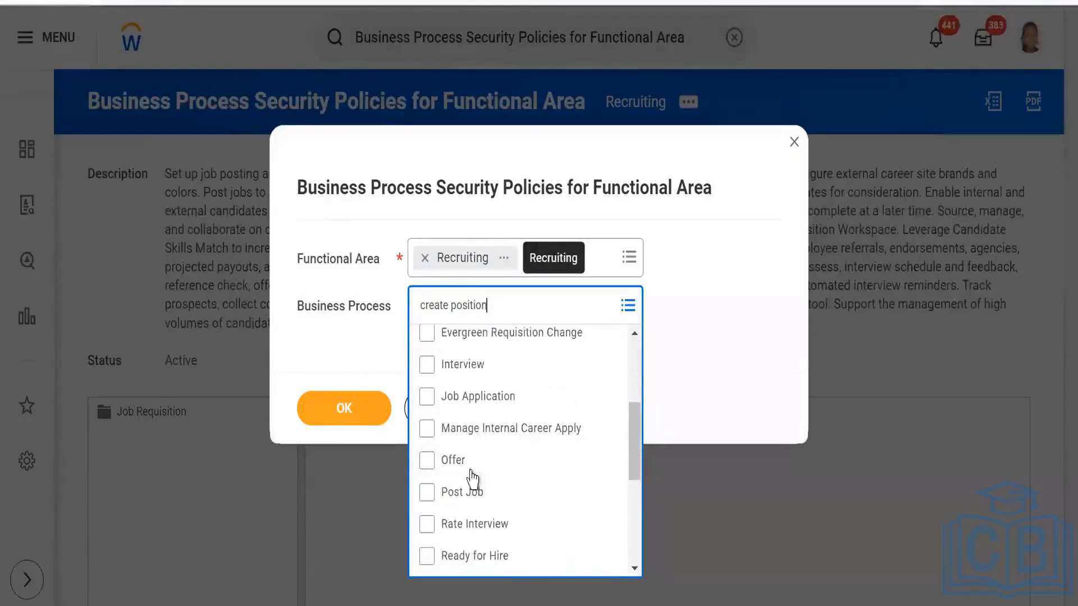
pyautogui.press('Return')
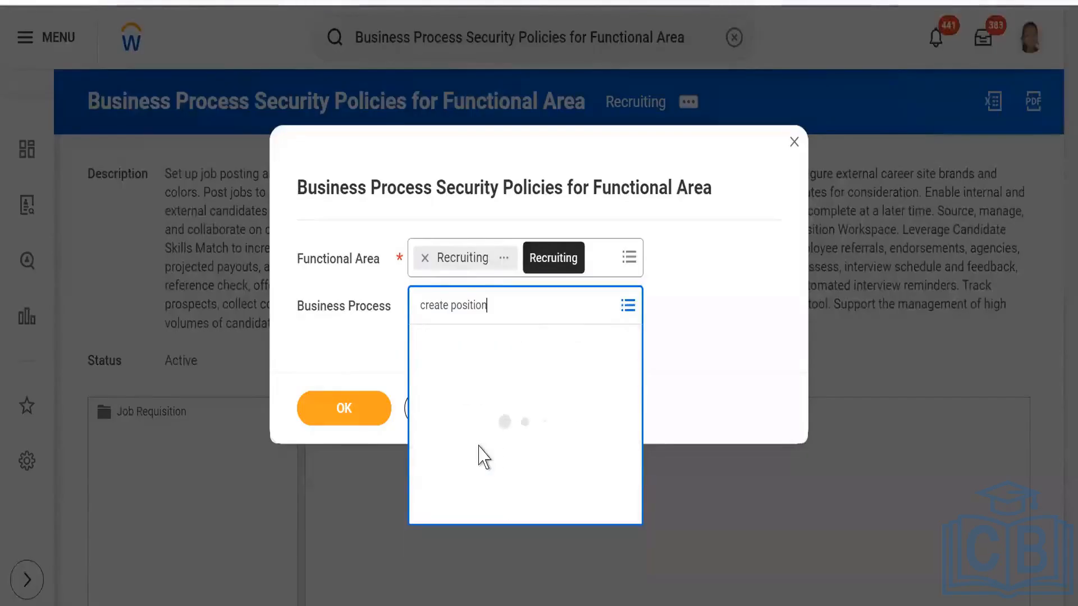
pyautogui.click(315, 424)
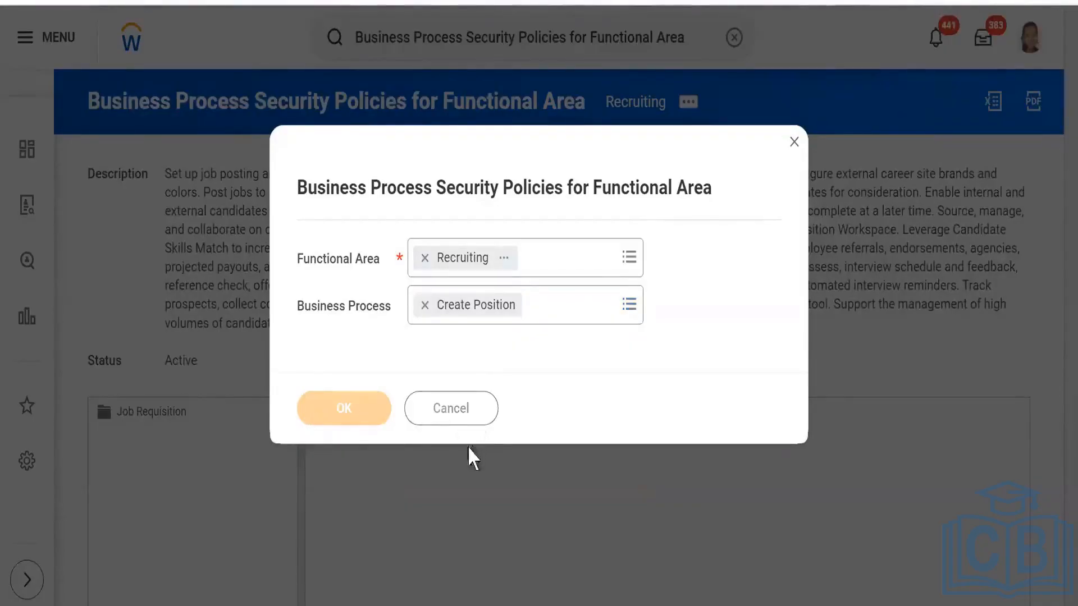
# - Review the security groups in the Create Position policy, open its permissions for editing to check the initiating action's groups, and leave without saving
pyautogui.scroll(-2, 357, 378)
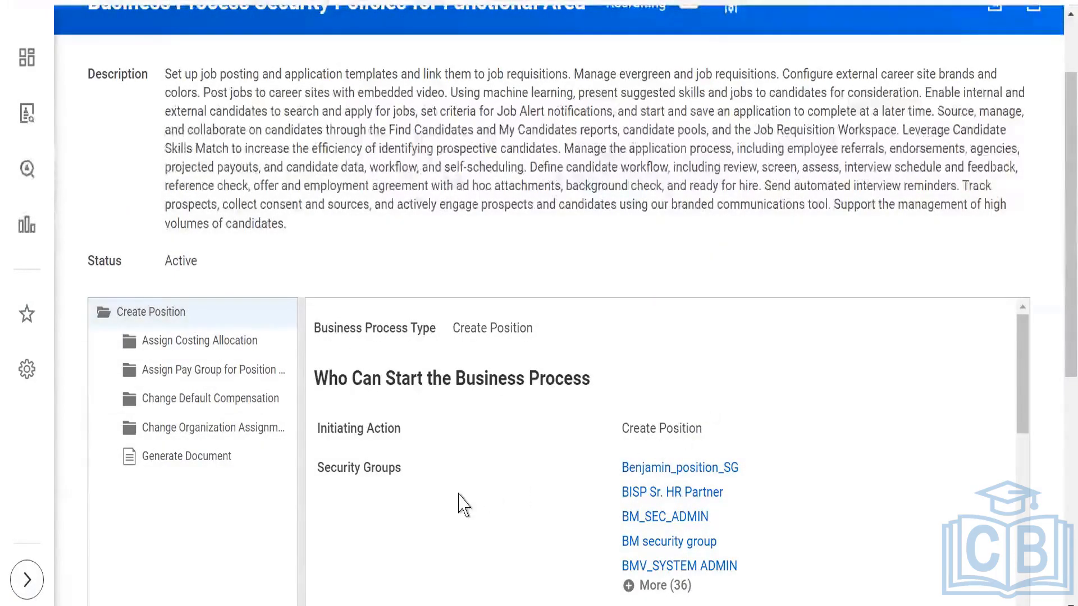
pyautogui.scroll(-10, 493, 429)
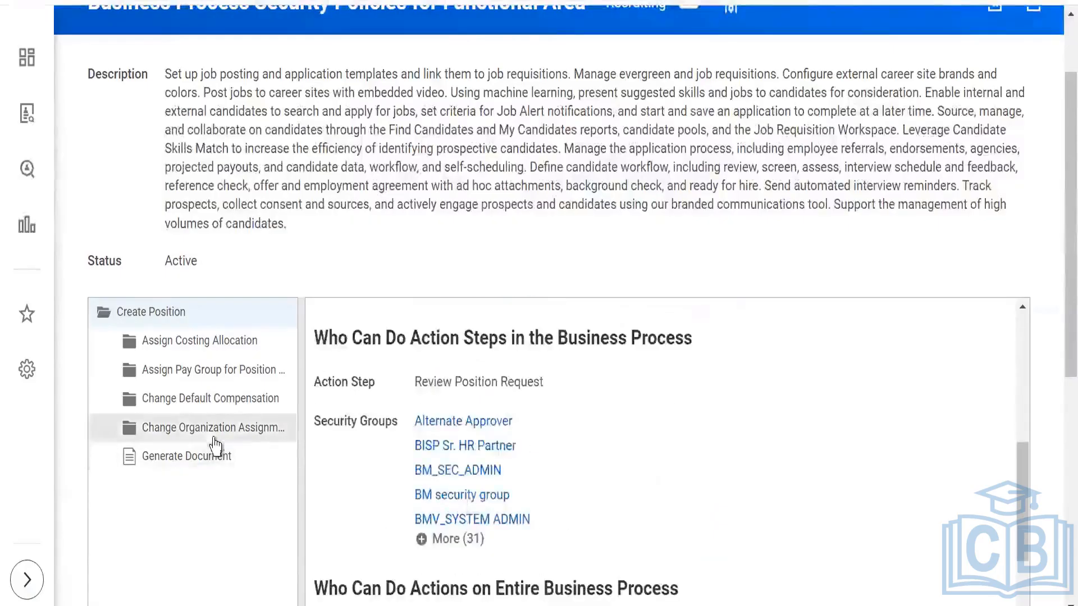
pyautogui.scroll(-5, 695, 428)
pyautogui.scroll(-10, 696, 428)
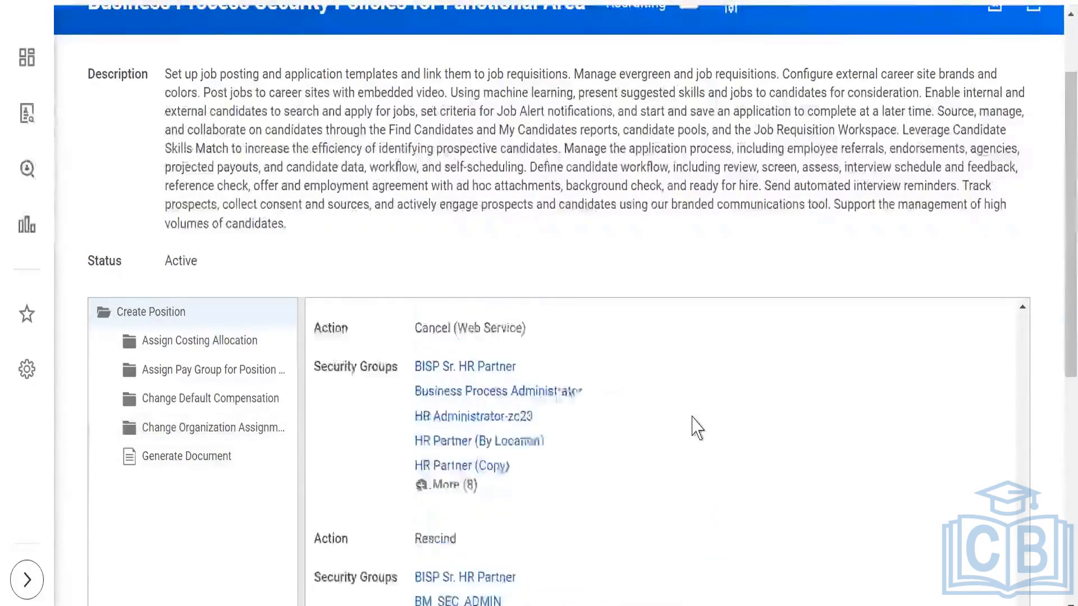
pyautogui.scroll(-7, 532, 472)
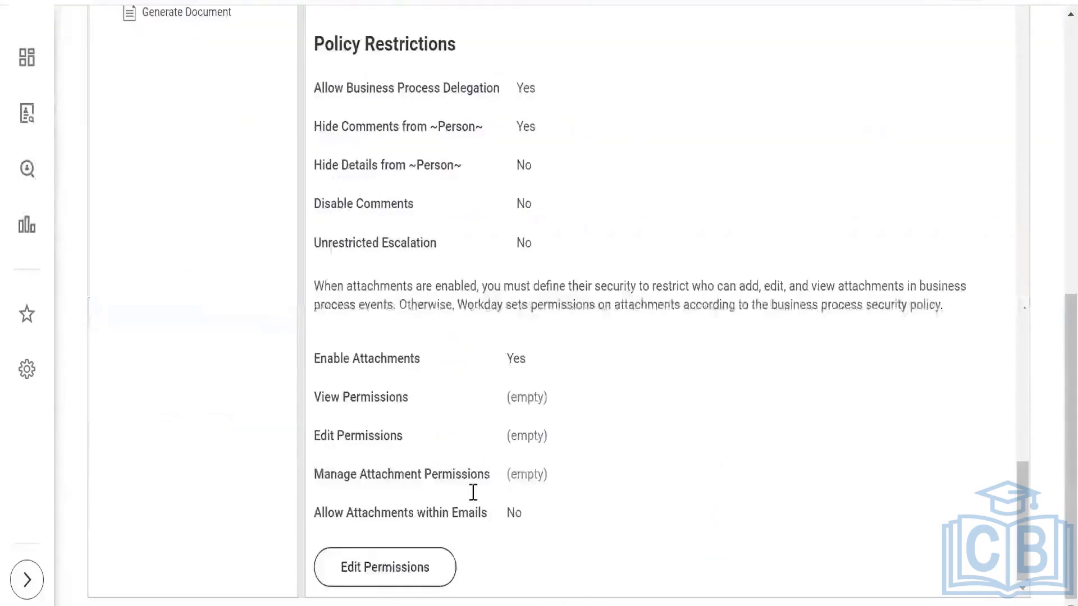
pyautogui.click(374, 577)
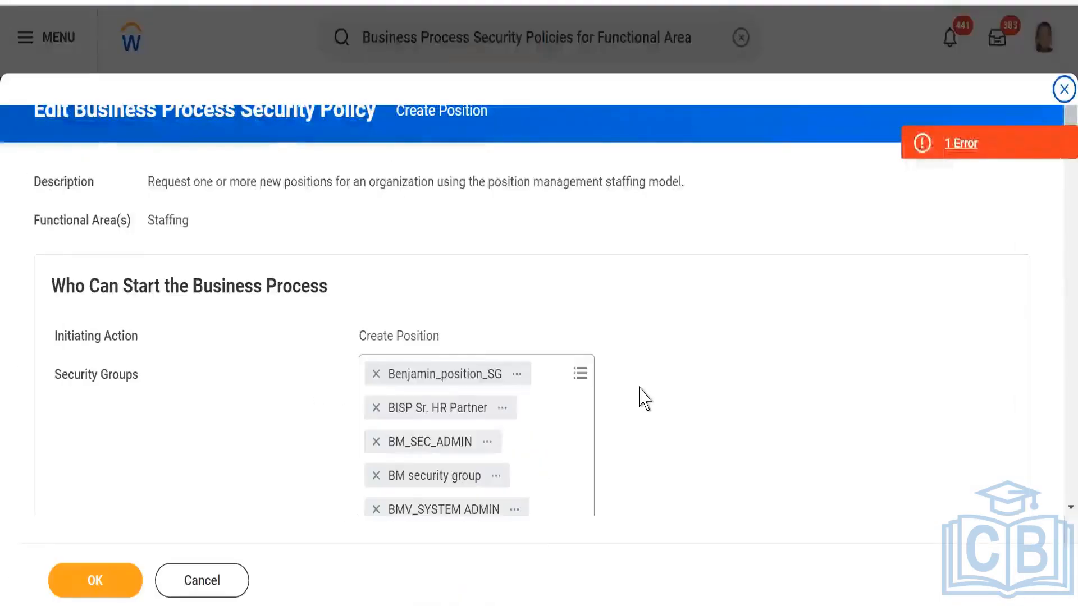
pyautogui.scroll(-4, 640, 397)
pyautogui.scroll(5, 601, 372)
pyautogui.click(192, 580)
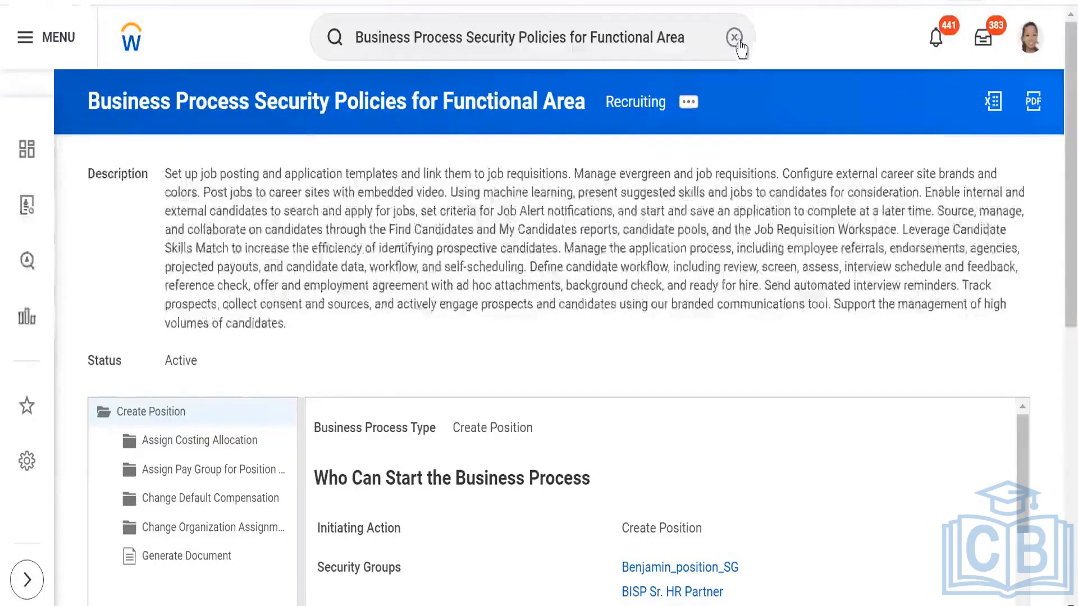
# - Clear the report name from the global search to start a new search
pyautogui.click(740, 48)
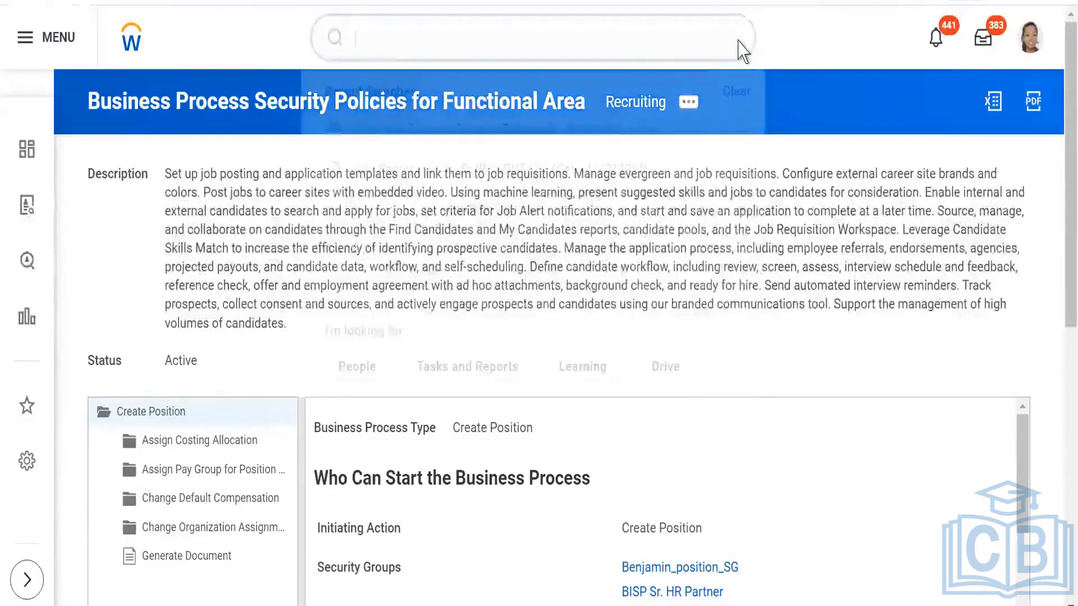